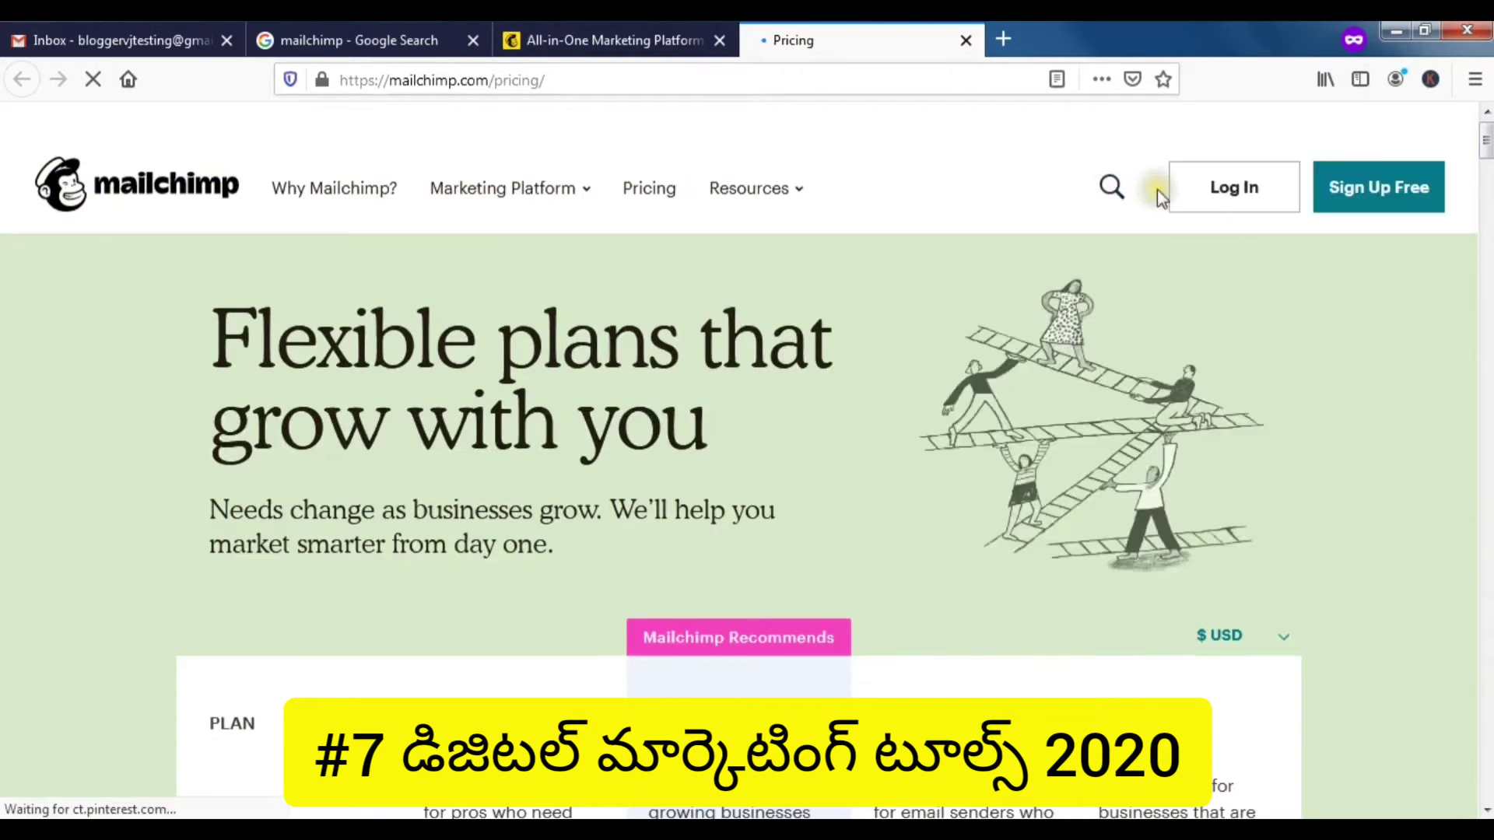
# - Review the plan comparison table, highlighting the Free plan's 7 marketing channels
pyautogui.scroll(-7, 1160, 190)
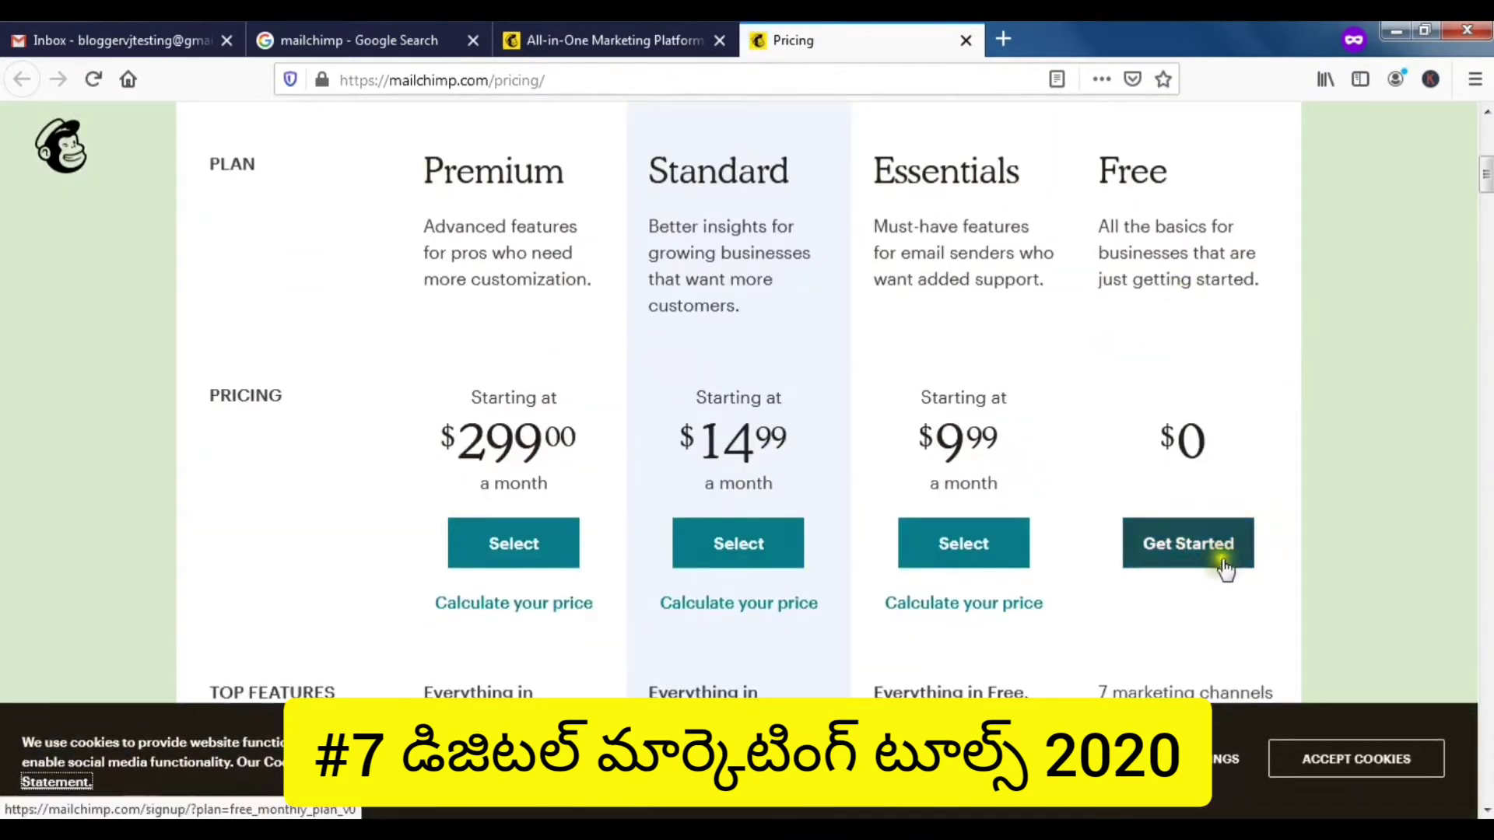
pyautogui.scroll(-4, 1226, 568)
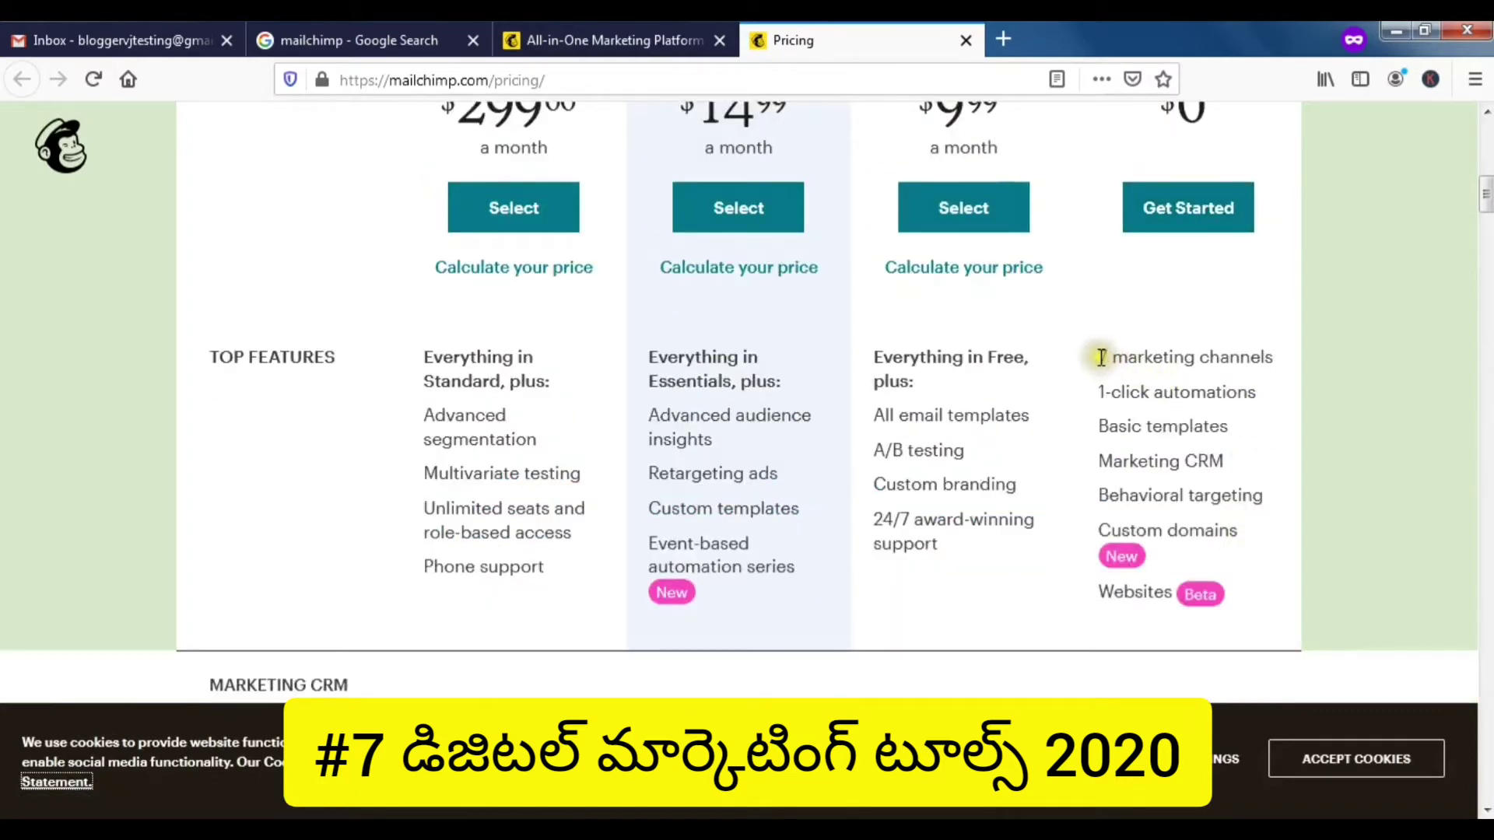
pyautogui.moveTo(1101, 357); pyautogui.dragTo(1254, 342)
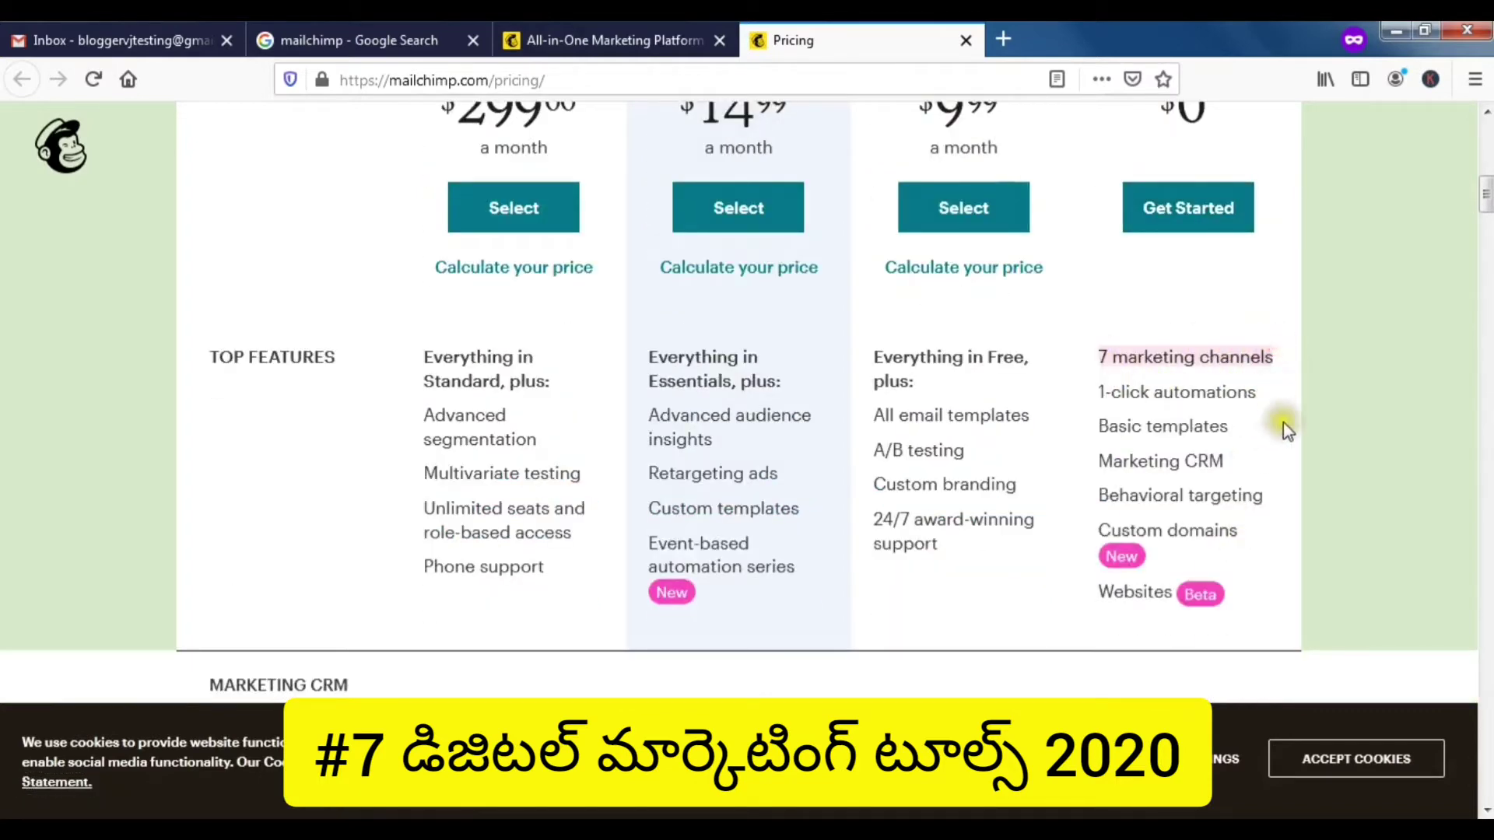
pyautogui.scroll(-4, 1286, 430)
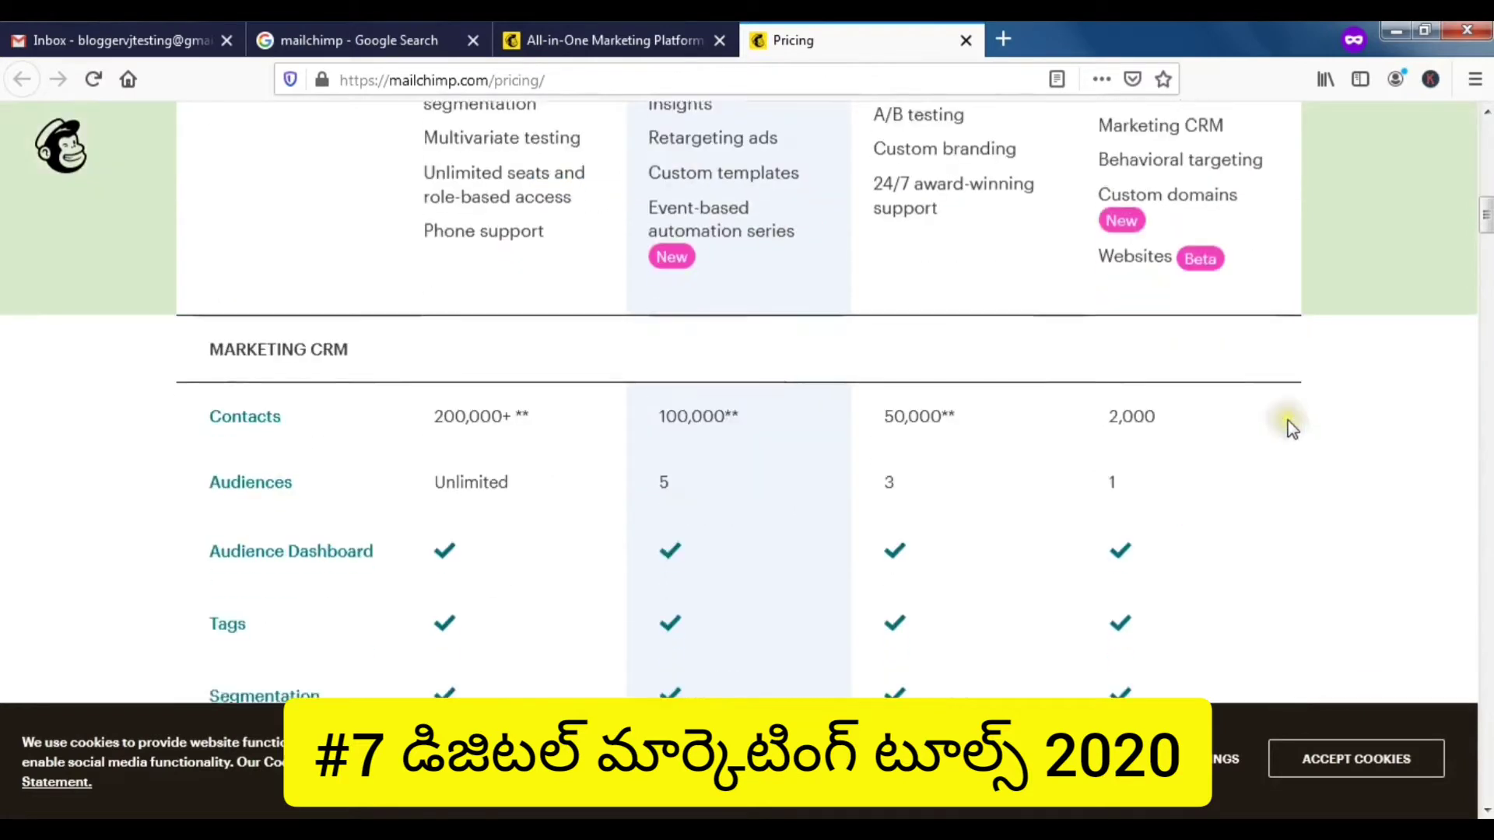
pyautogui.scroll(-4, 1288, 427)
pyautogui.scroll(2, 1290, 420)
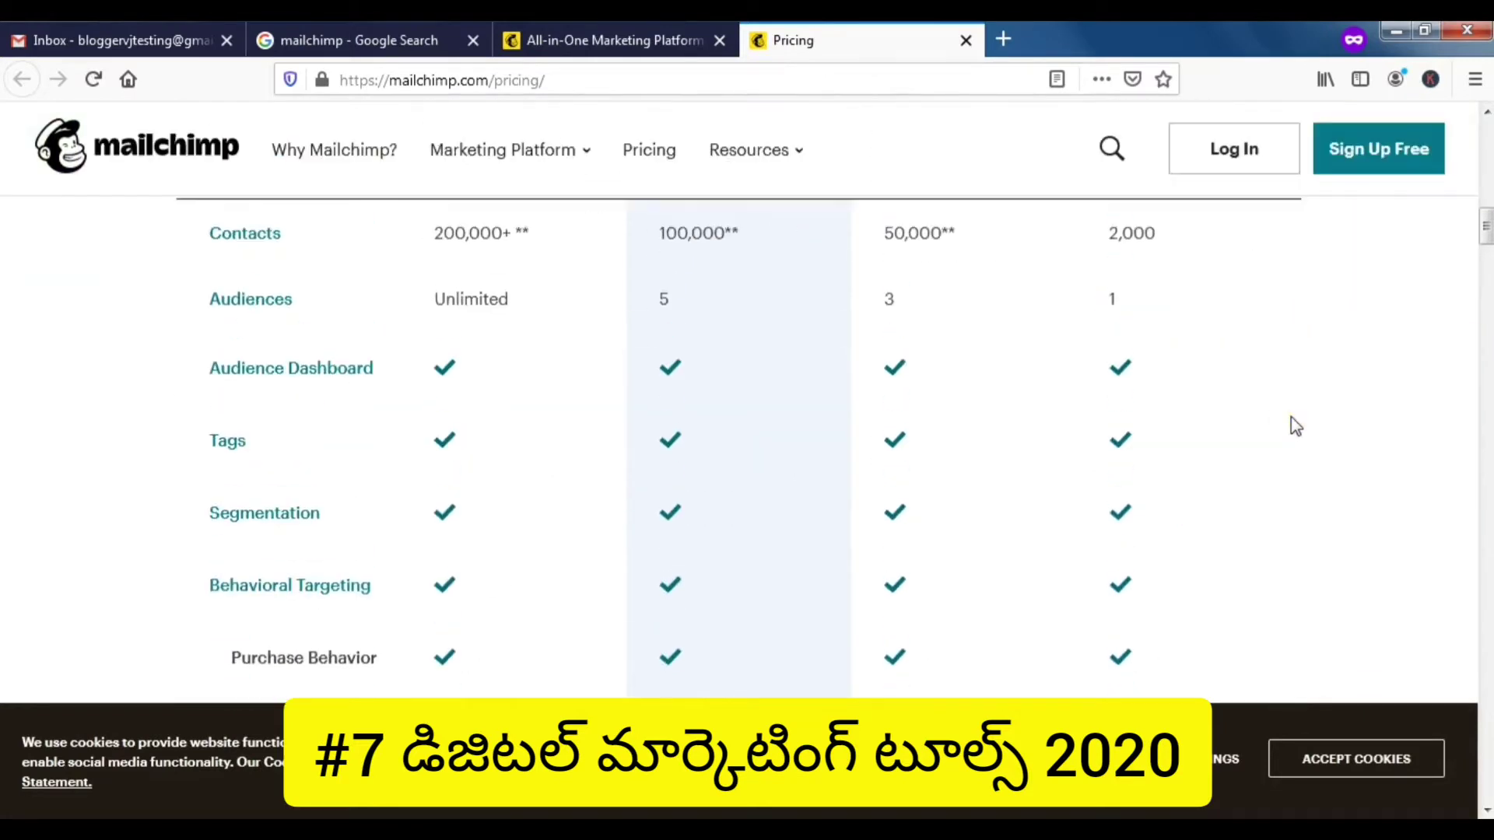
pyautogui.scroll(1, 1291, 417)
pyautogui.click(1292, 416)
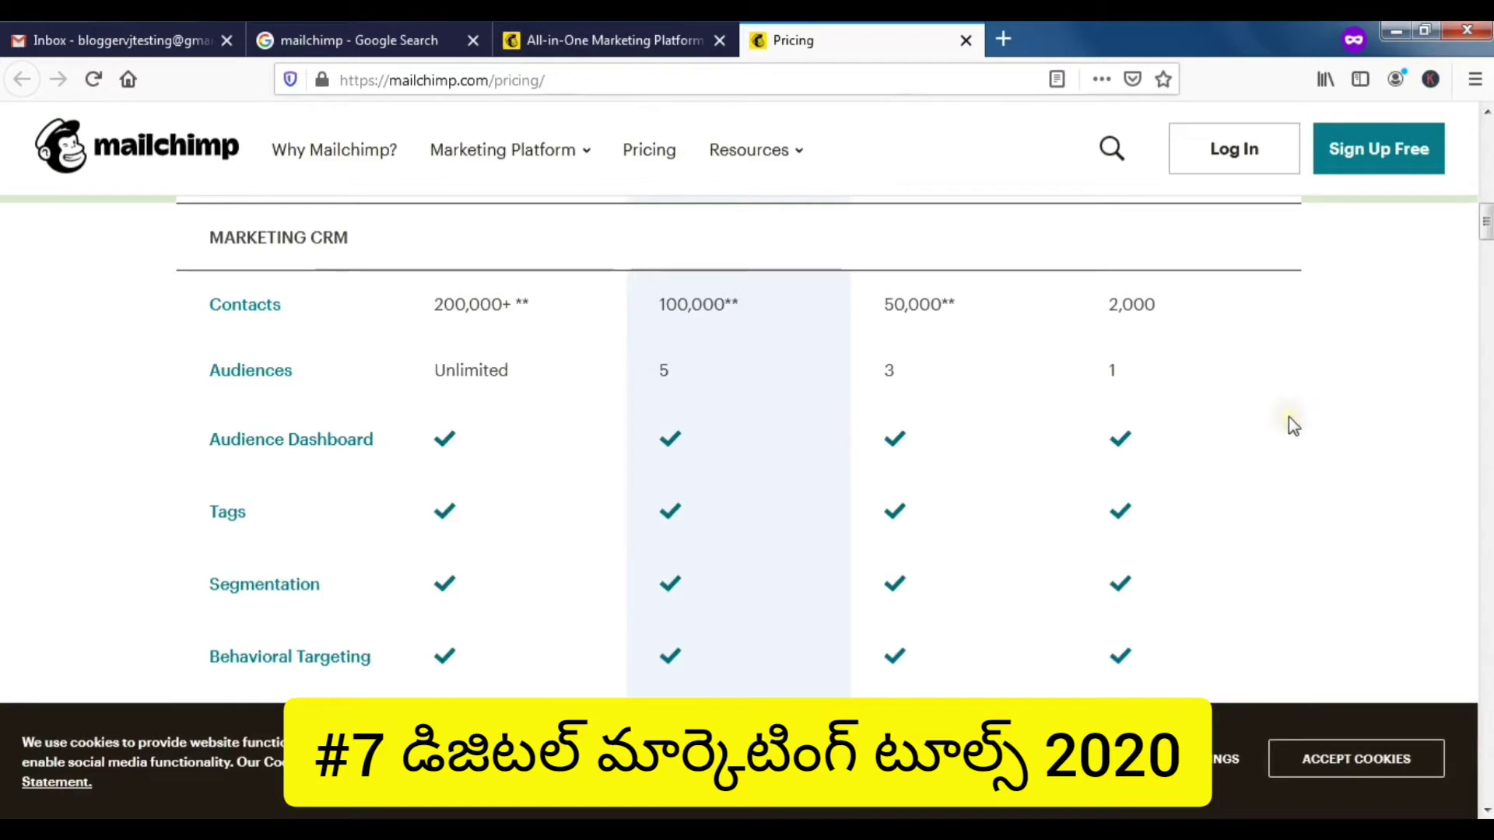
pyautogui.scroll(-2, 1287, 417)
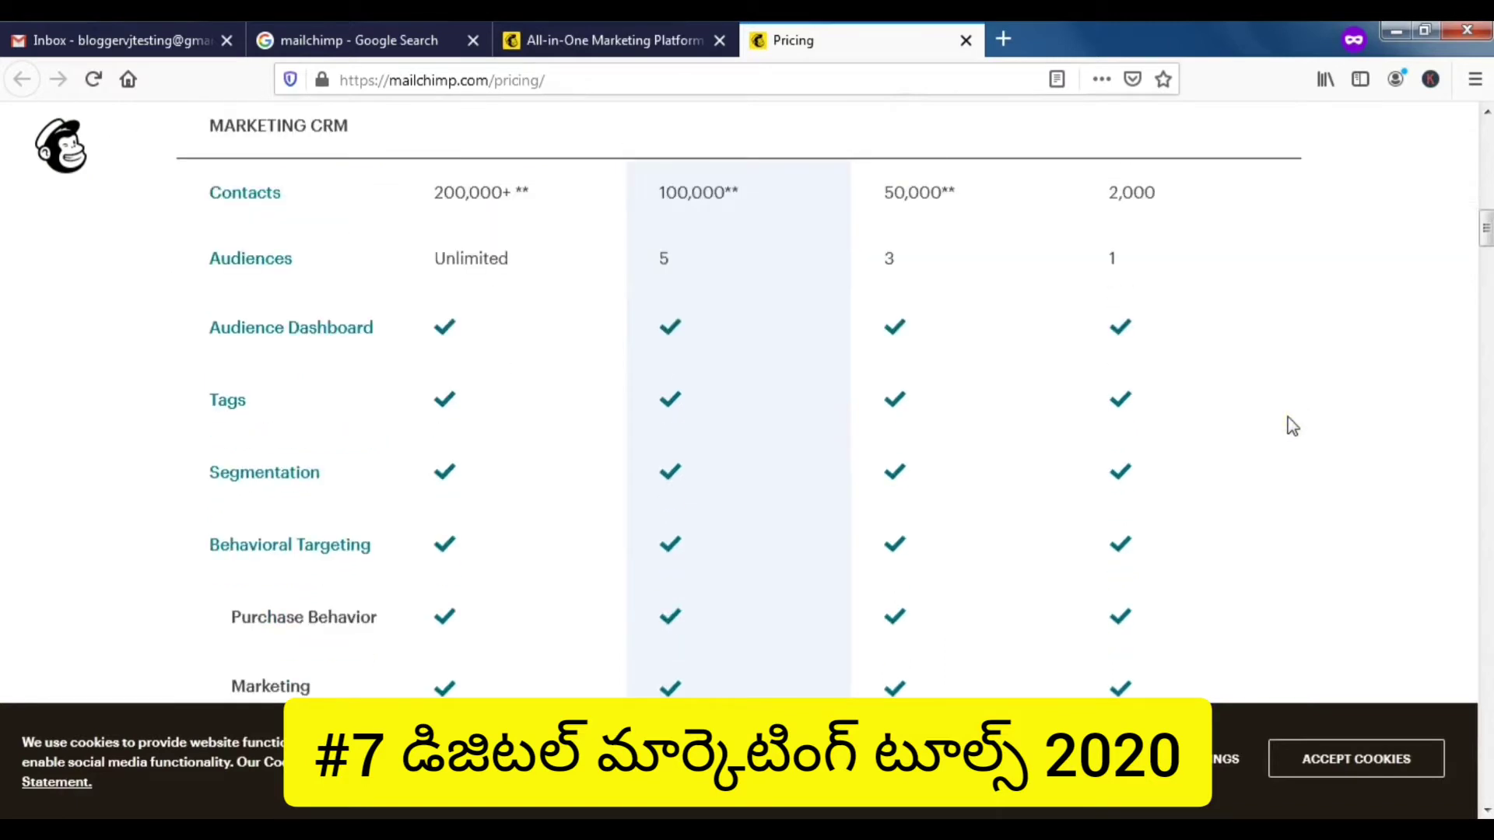
pyautogui.scroll(-6, 1292, 425)
pyautogui.click(1293, 418)
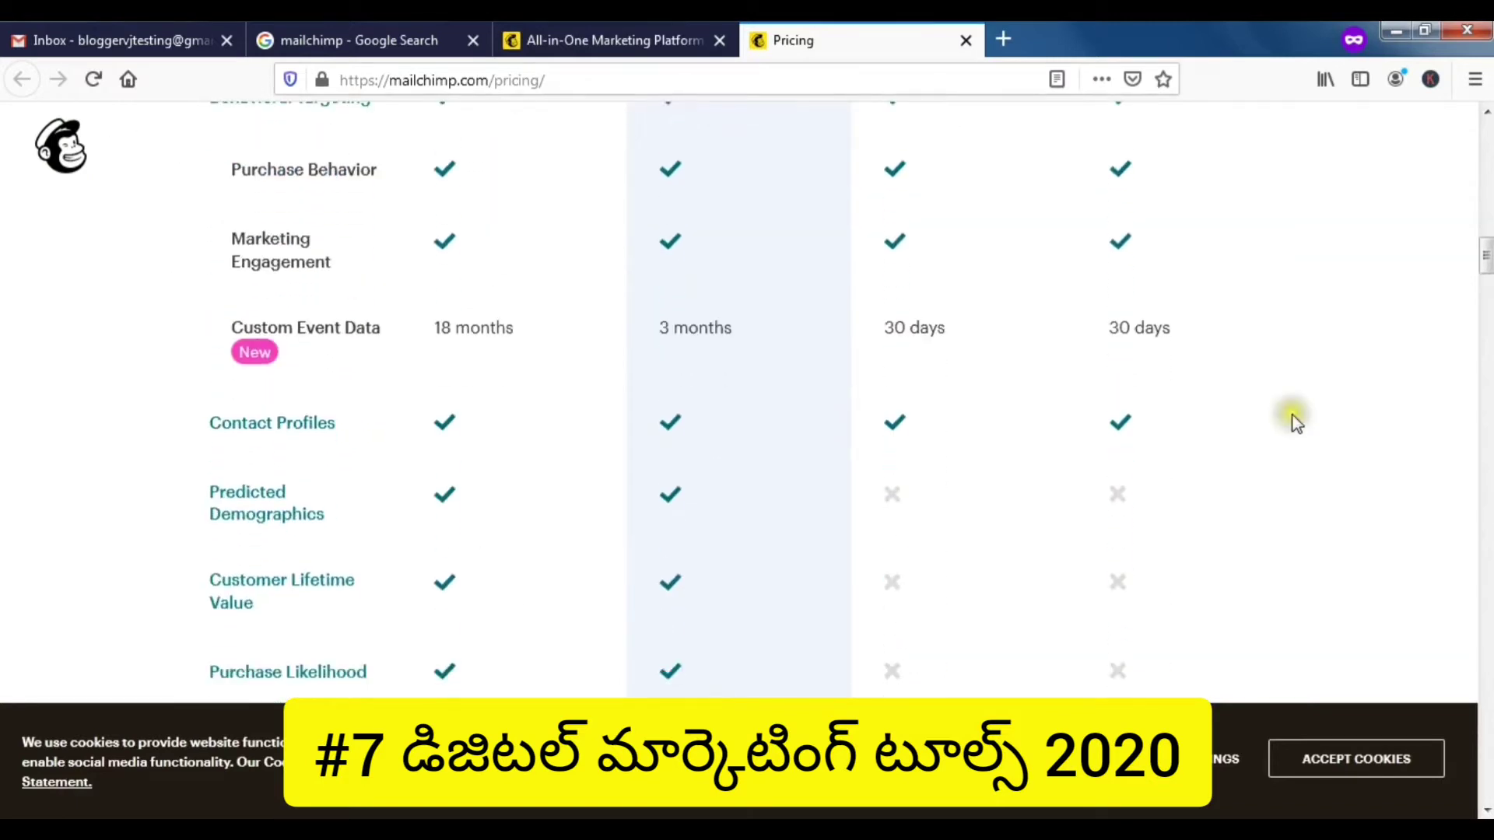
pyautogui.click(1293, 419)
pyautogui.scroll(9, 1295, 420)
pyautogui.click(1294, 419)
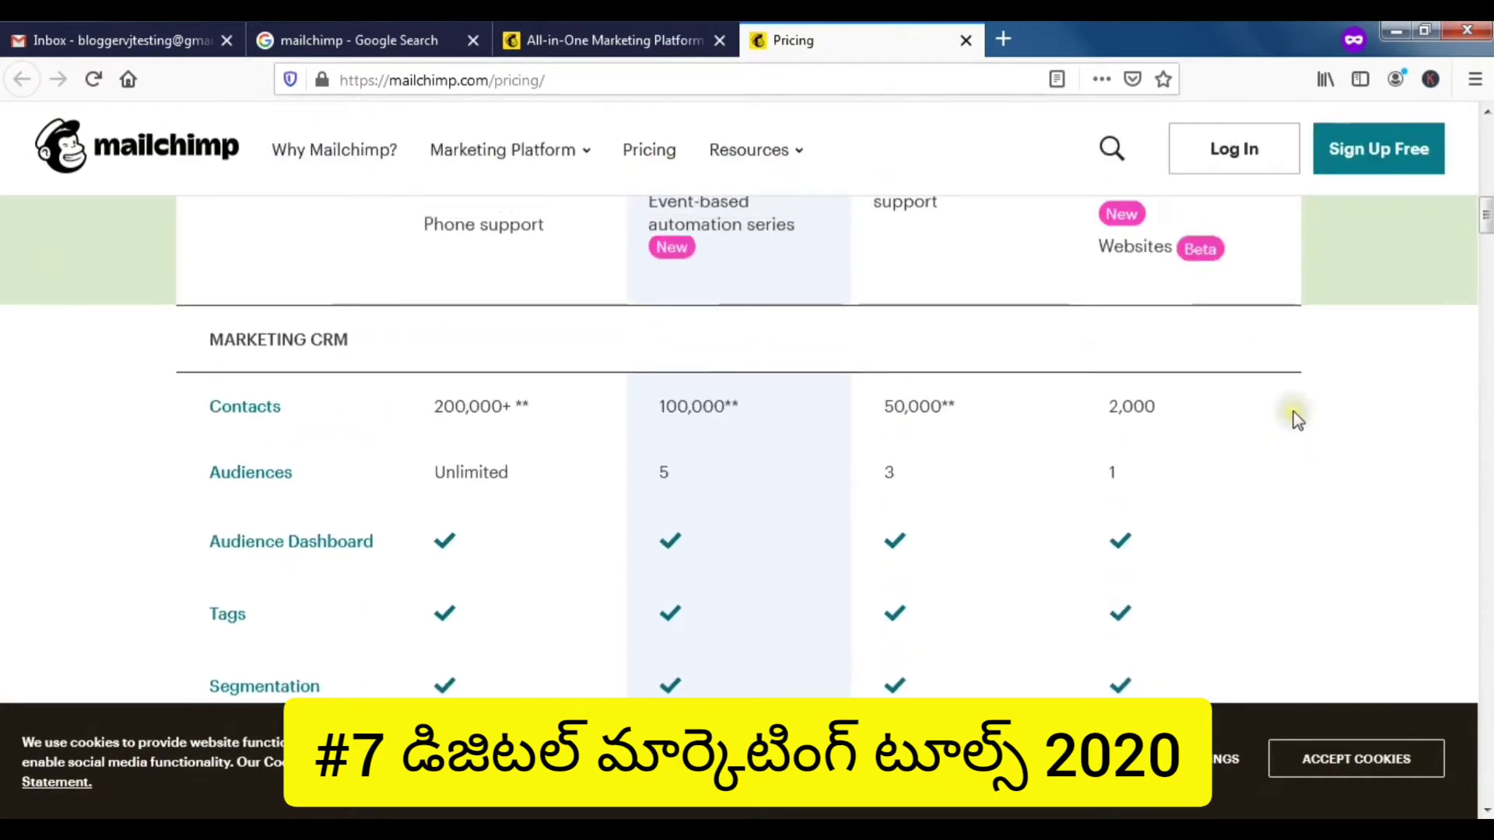
# - Compare the remaining plan features and begin signing up for the $0 Free plan
pyautogui.scroll(-10, 1296, 420)
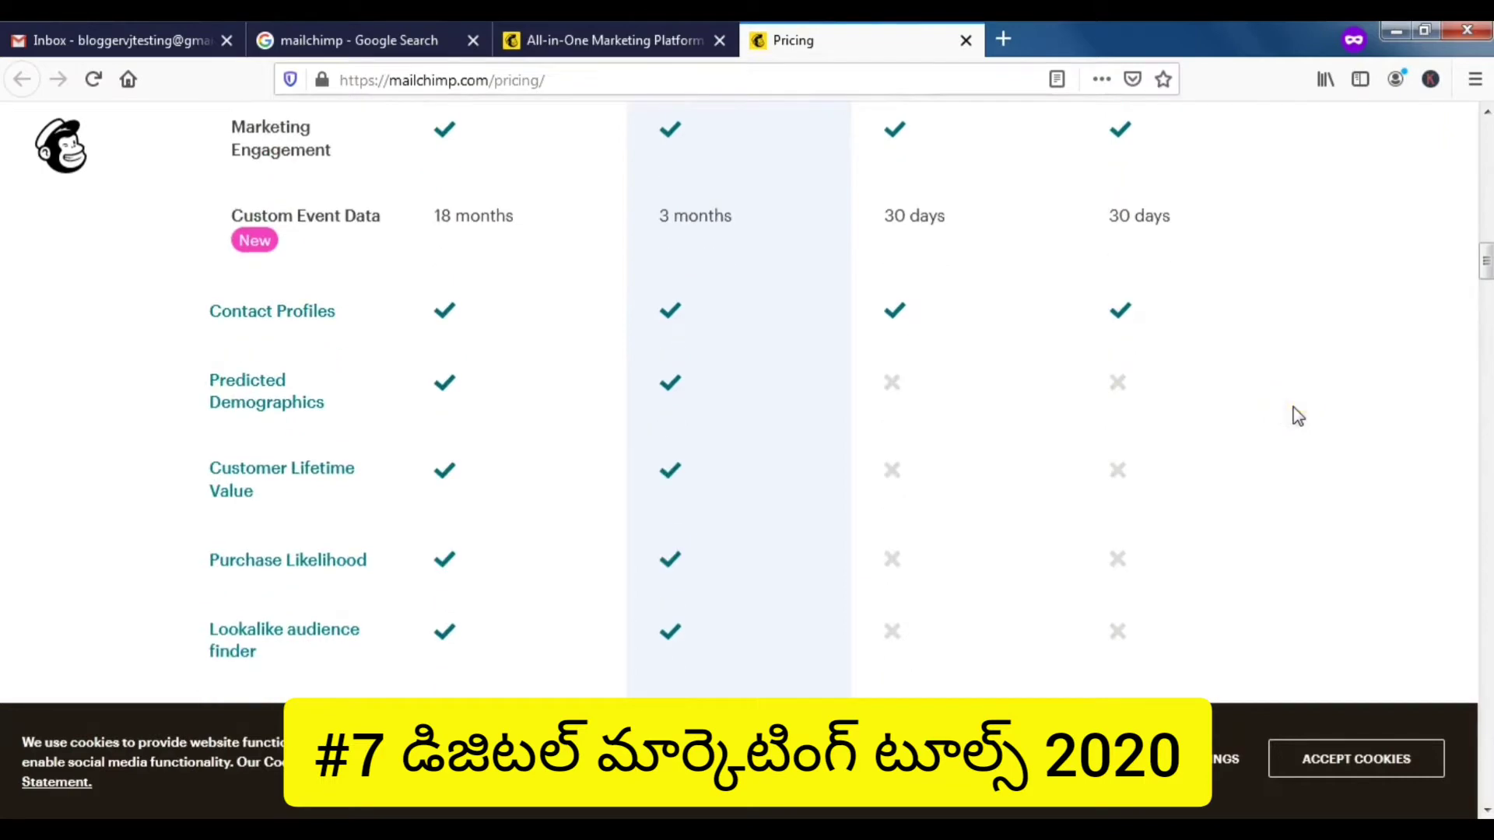
pyautogui.scroll(-8, 1297, 418)
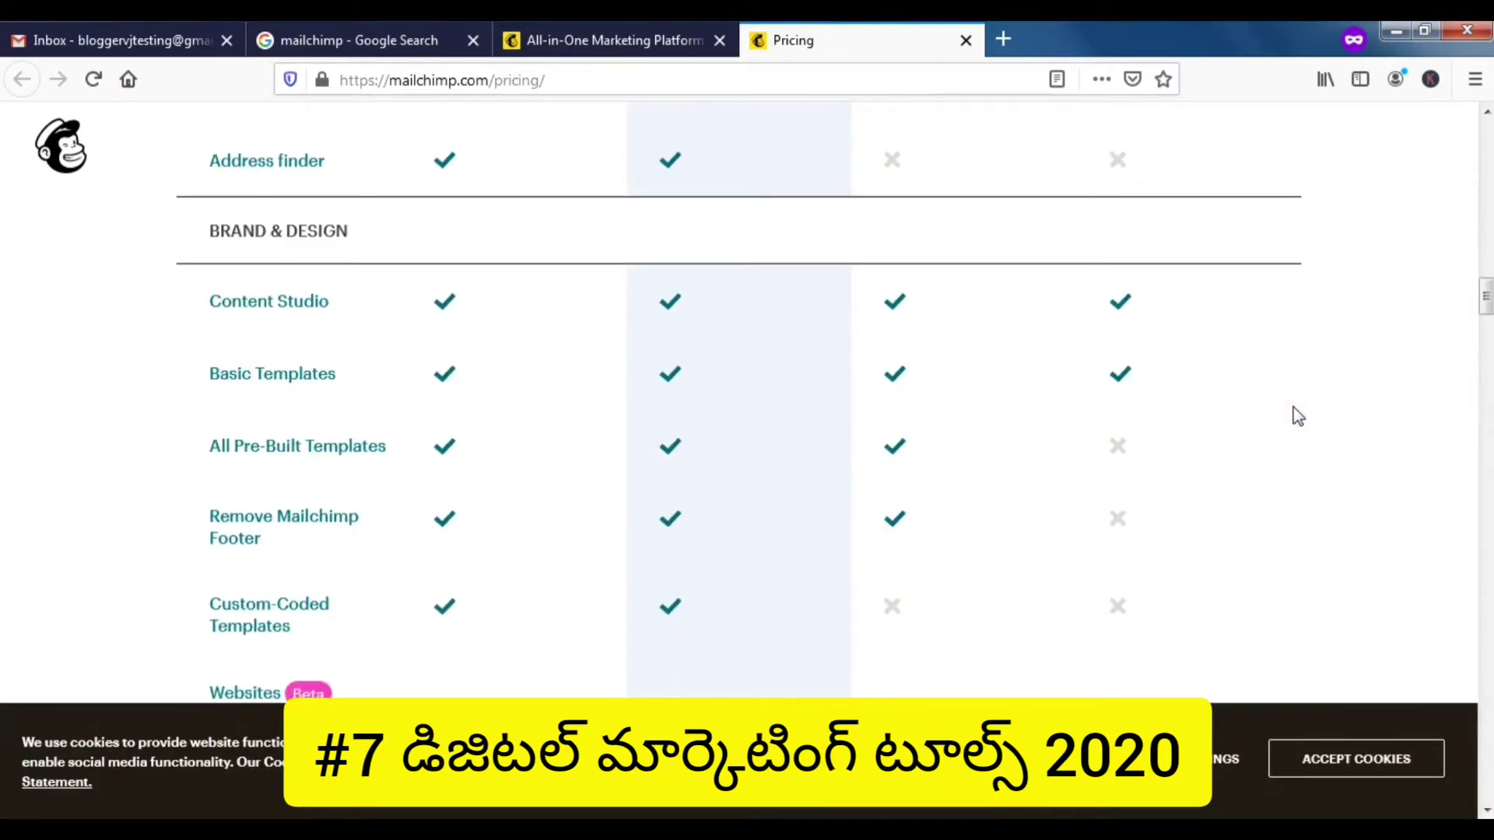
pyautogui.scroll(-2, 1298, 416)
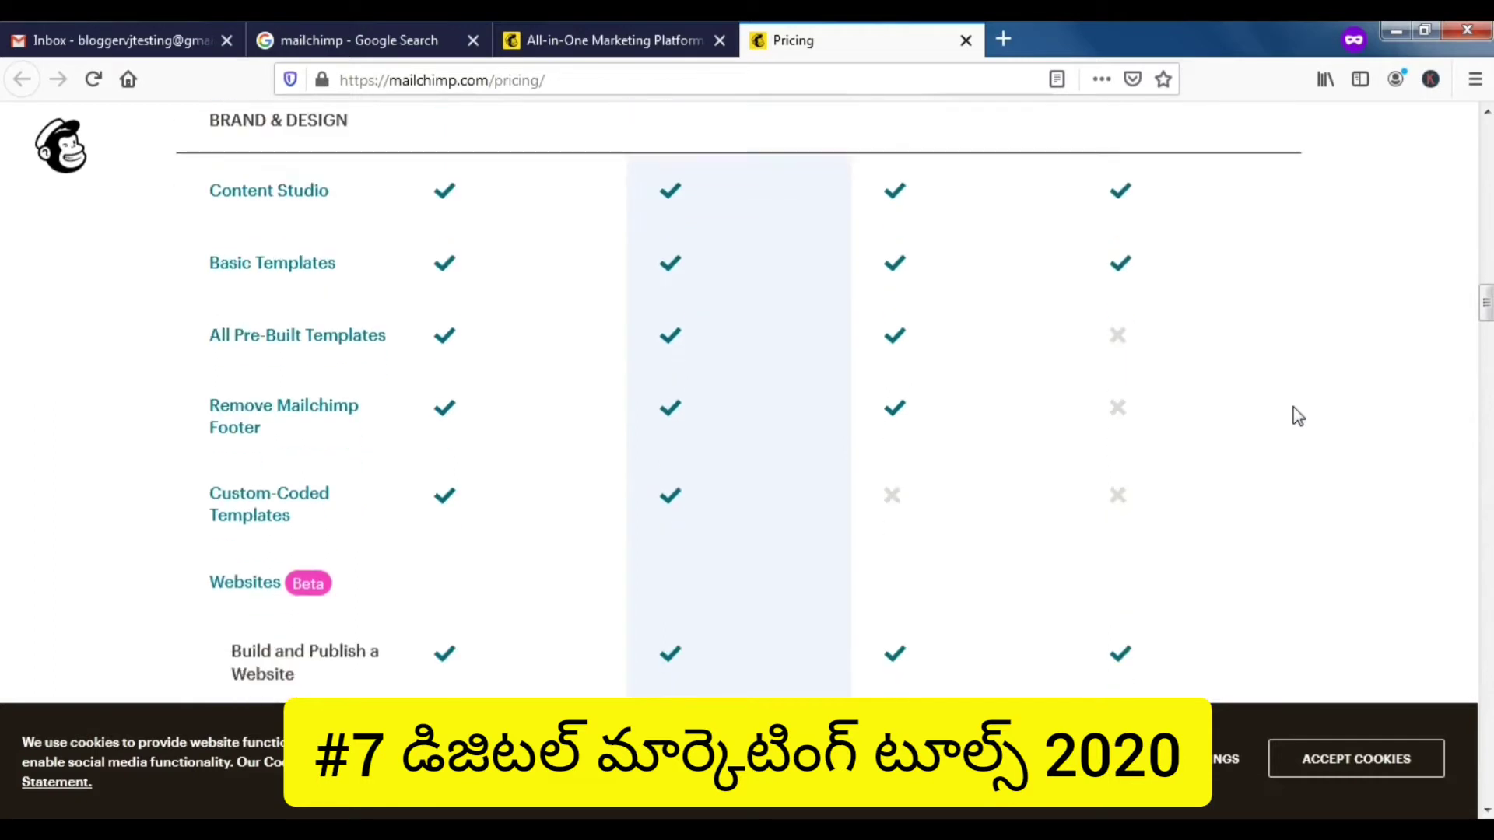
pyautogui.scroll(-6, 1298, 416)
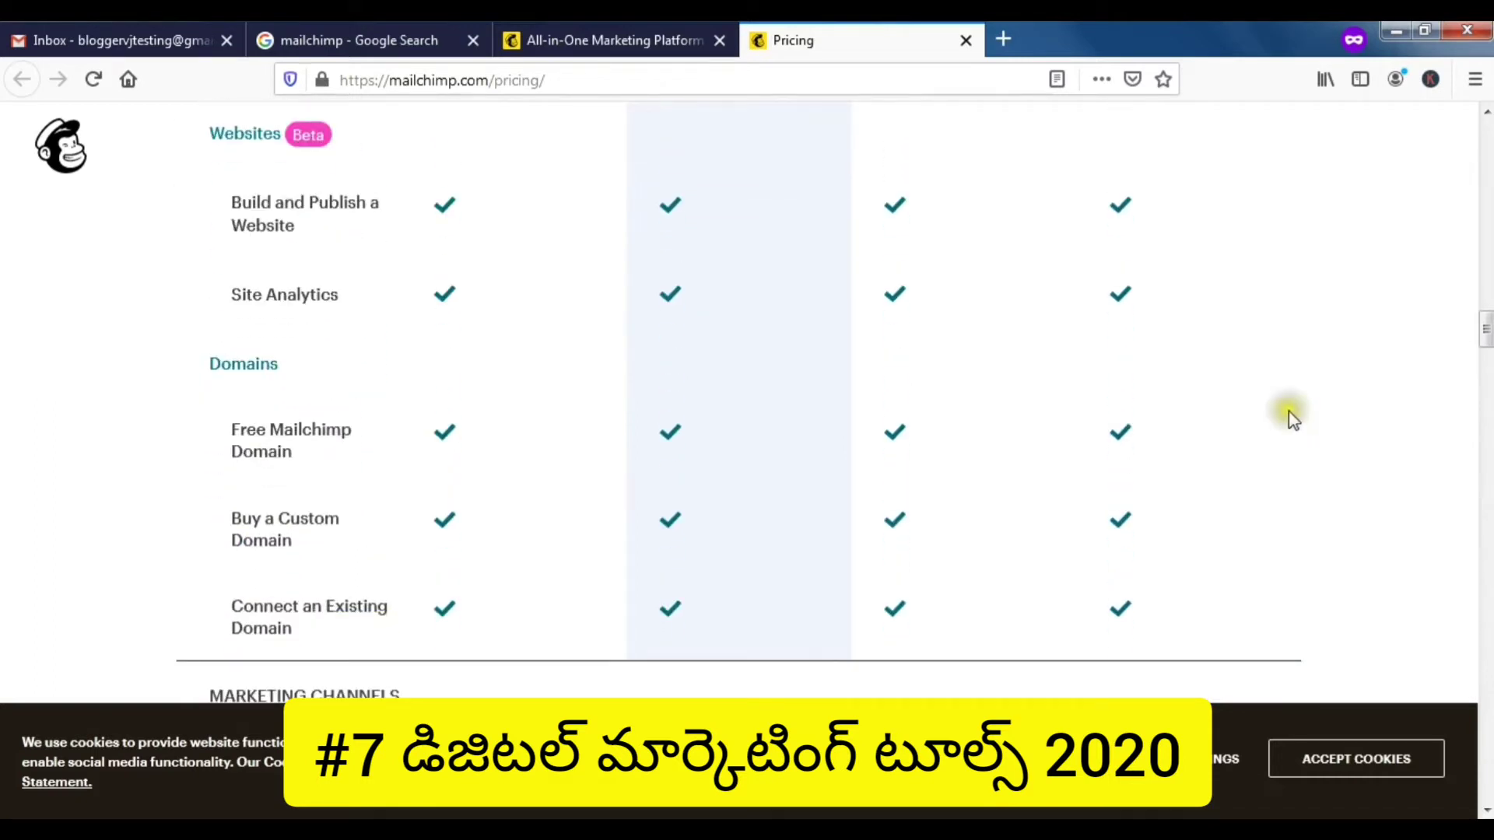
pyautogui.scroll(-3, 1296, 416)
pyautogui.scroll(-5, 1297, 416)
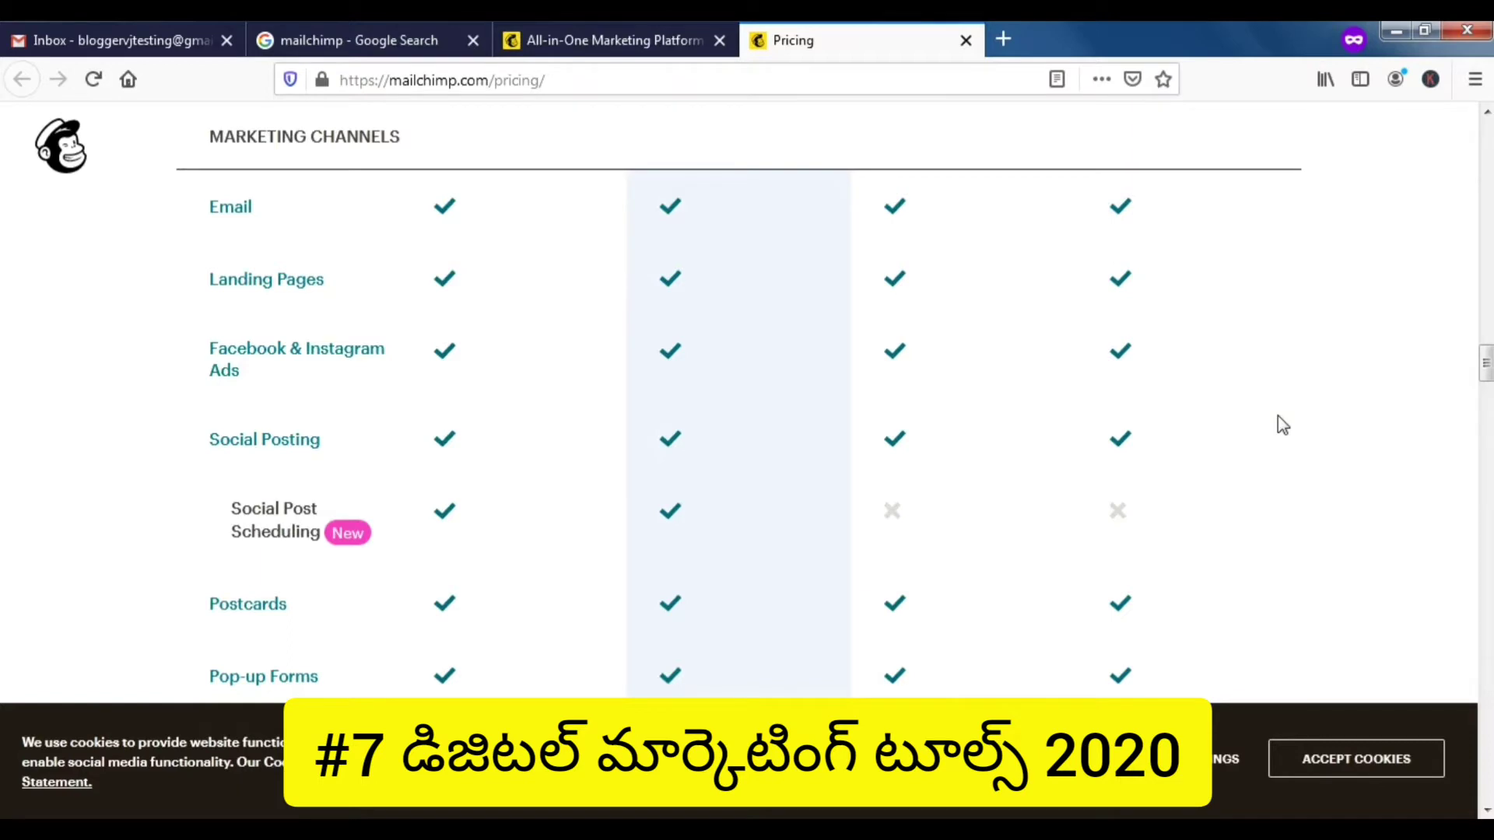
pyautogui.scroll(20, 1279, 420)
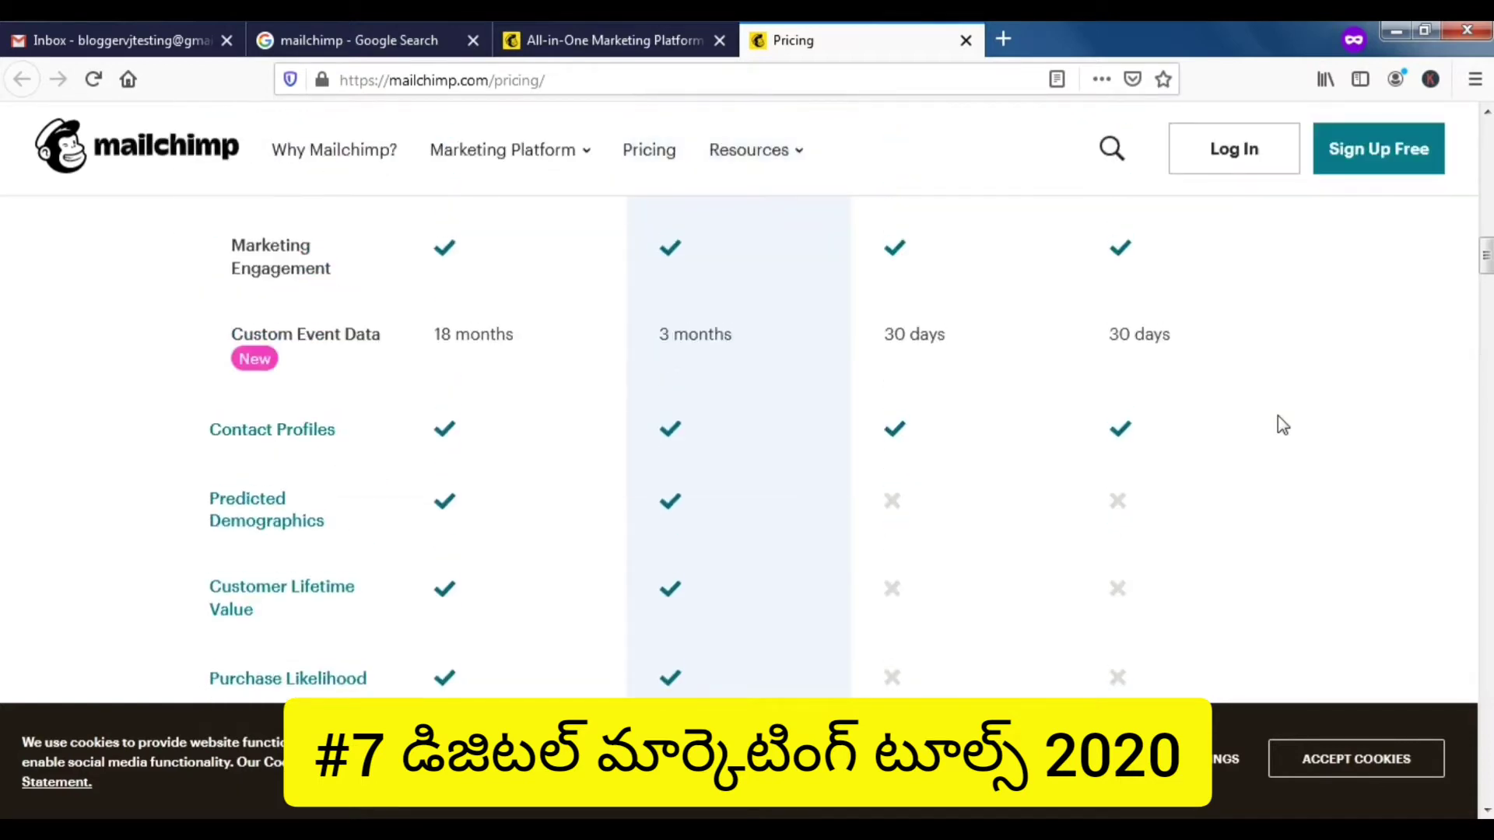
pyautogui.scroll(8, 1278, 416)
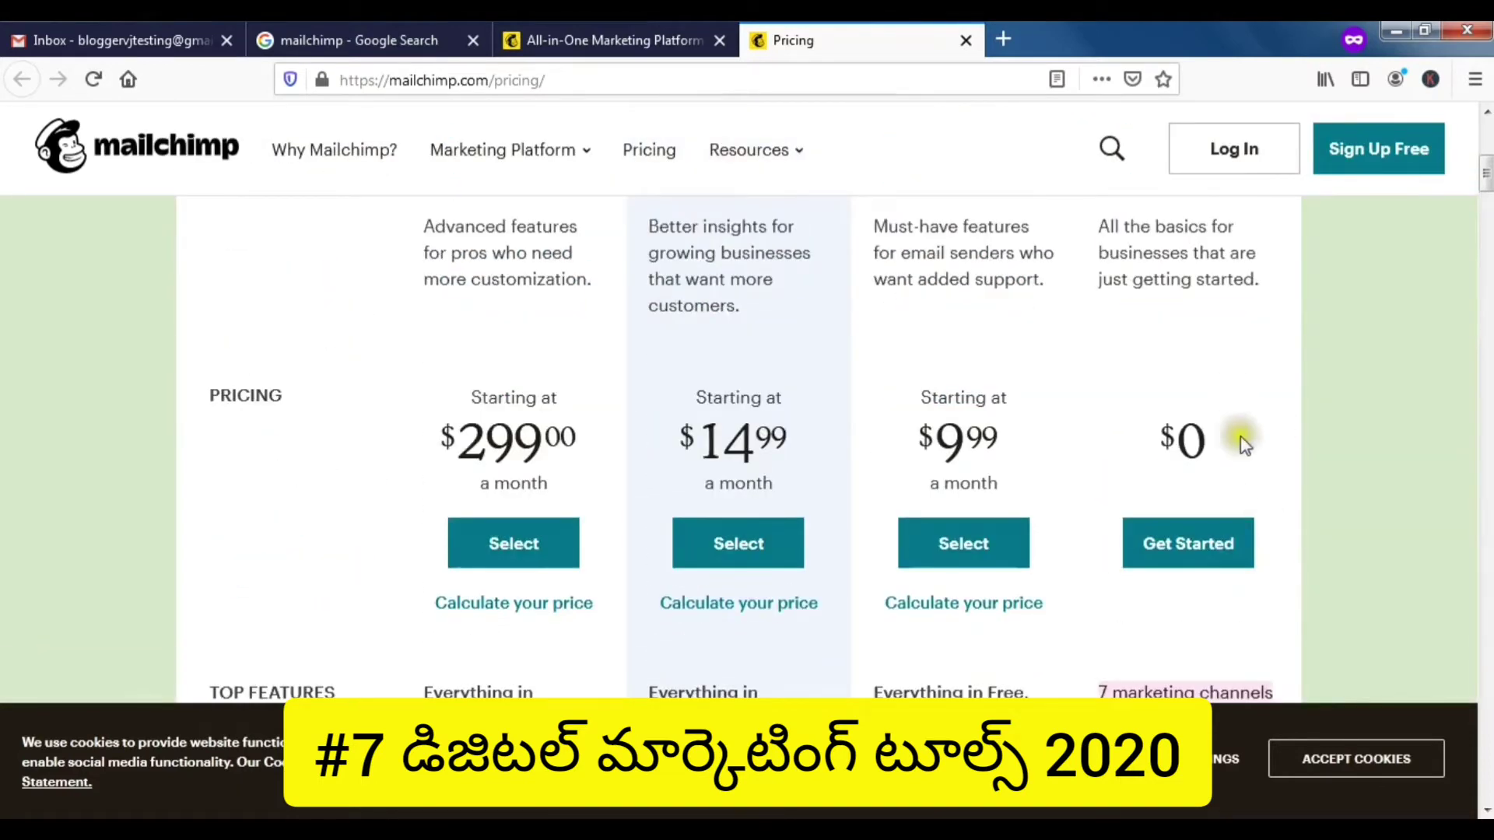
pyautogui.click(1193, 560)
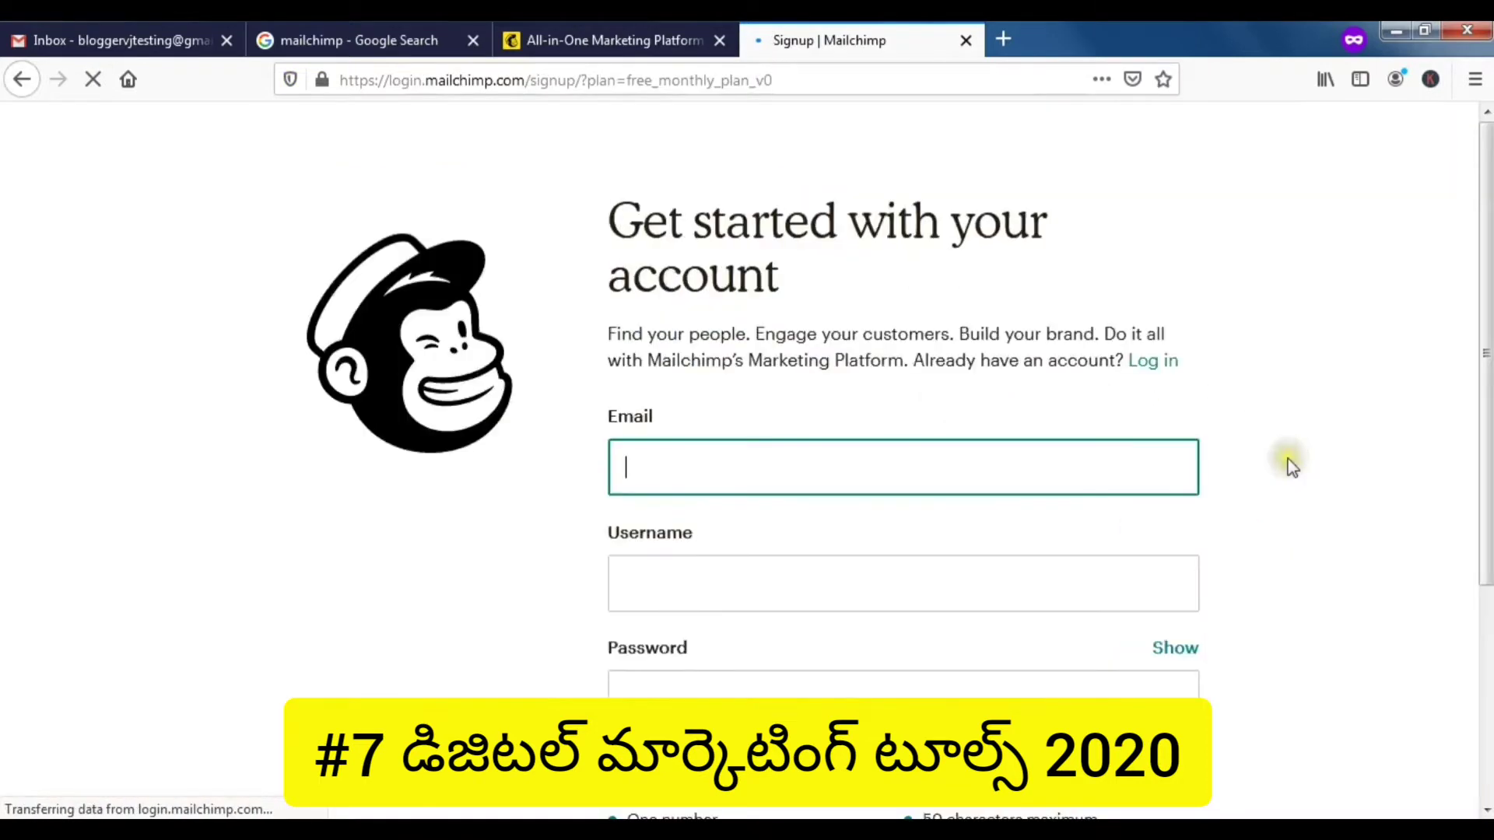
# - Accept the site's cookies and enter the account e-mail address, adding the missing @
pyautogui.scroll(-2, 1338, 424)
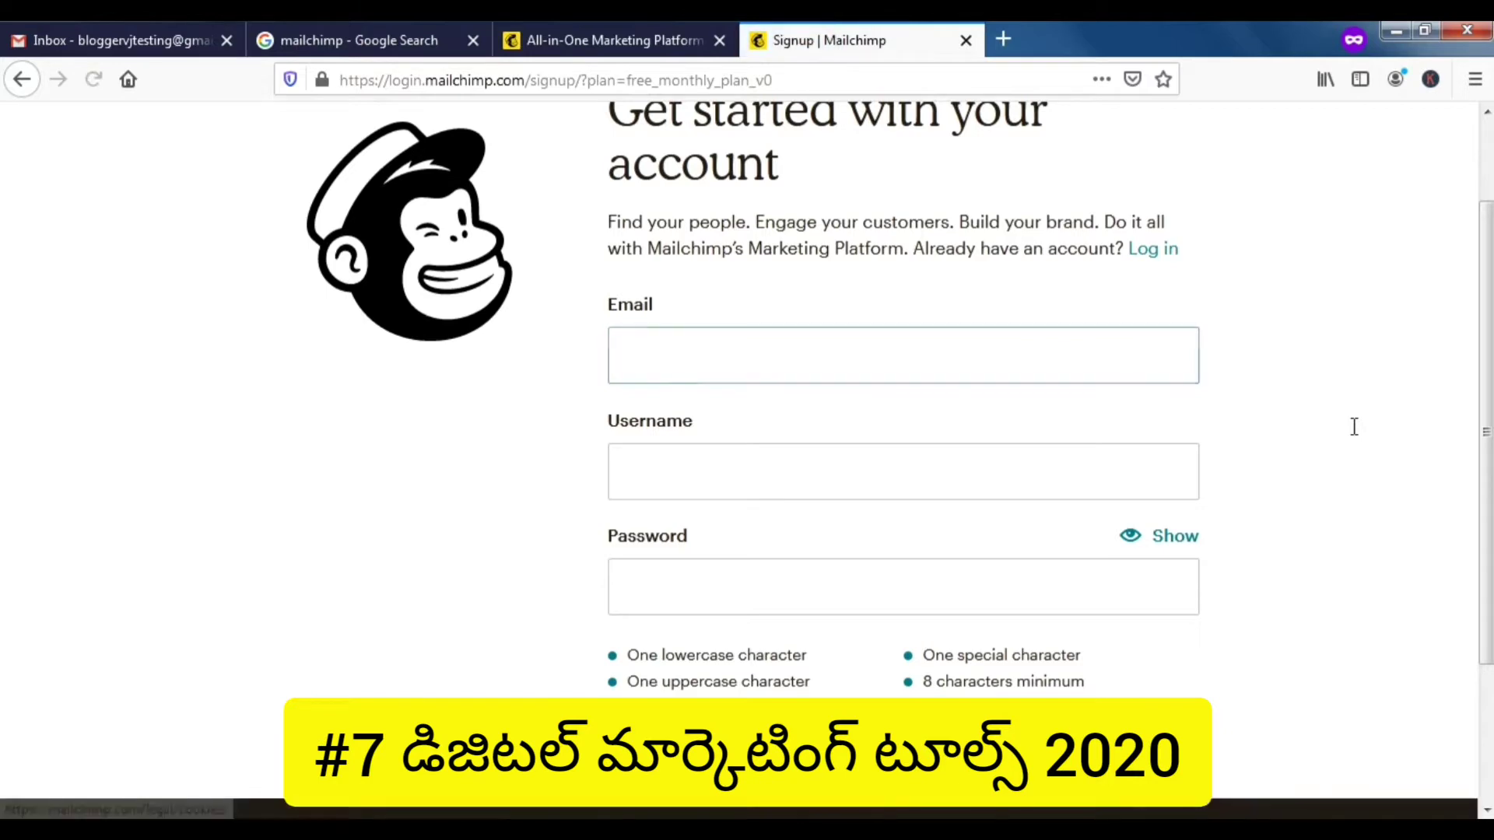
pyautogui.click(1394, 765)
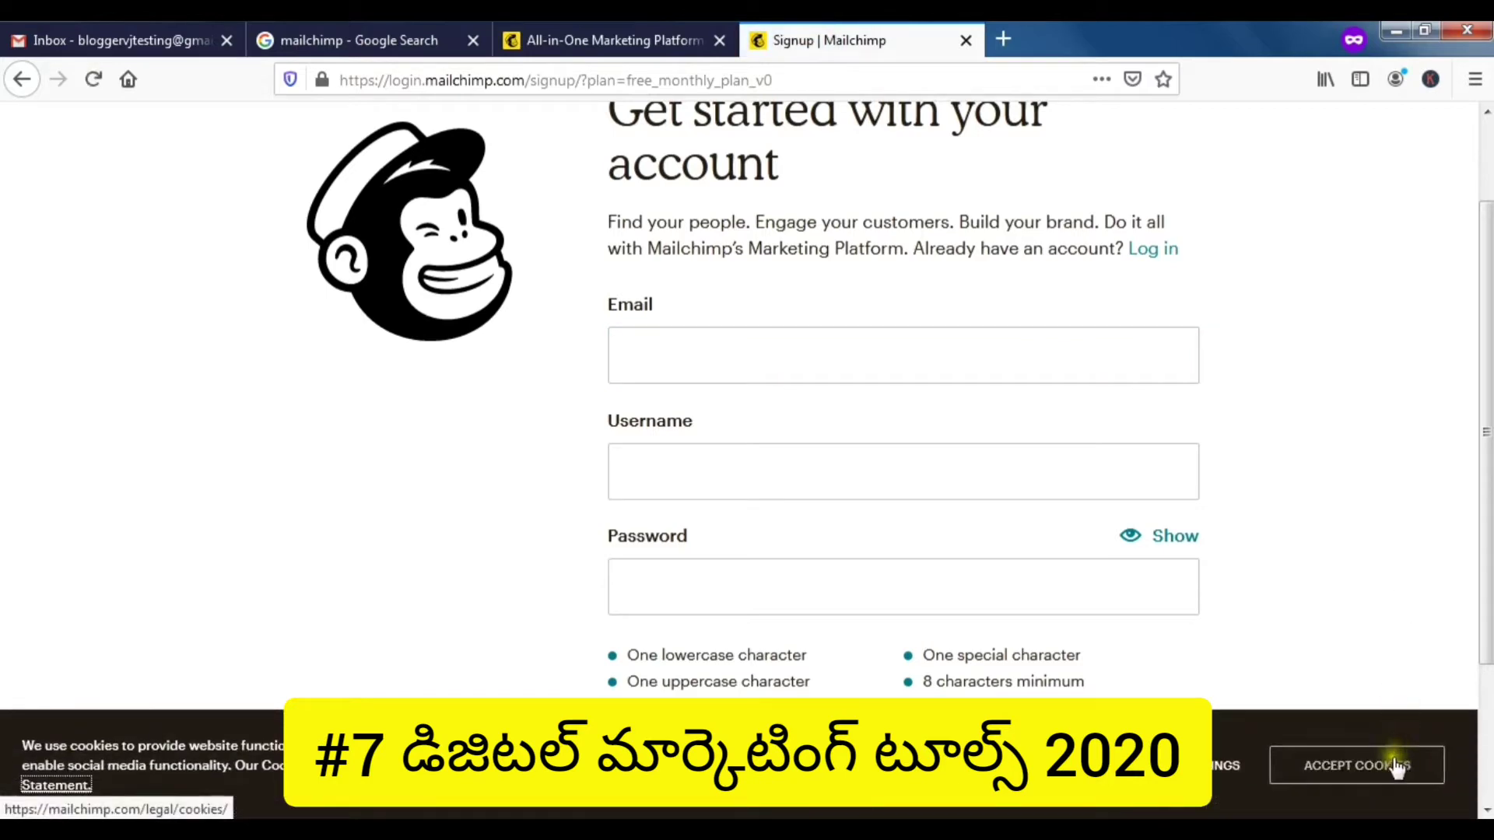
pyautogui.click(887, 364)
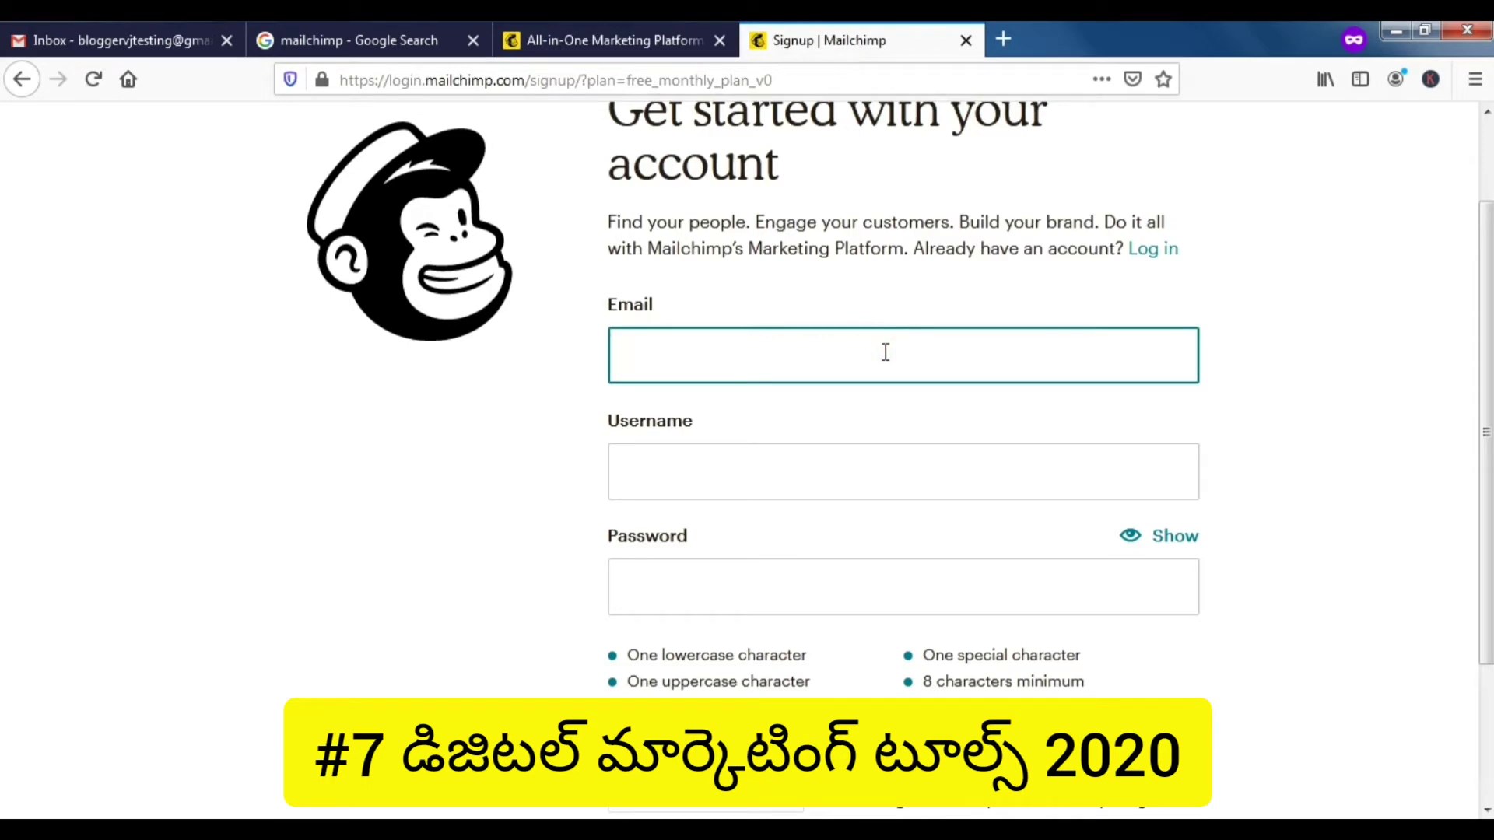
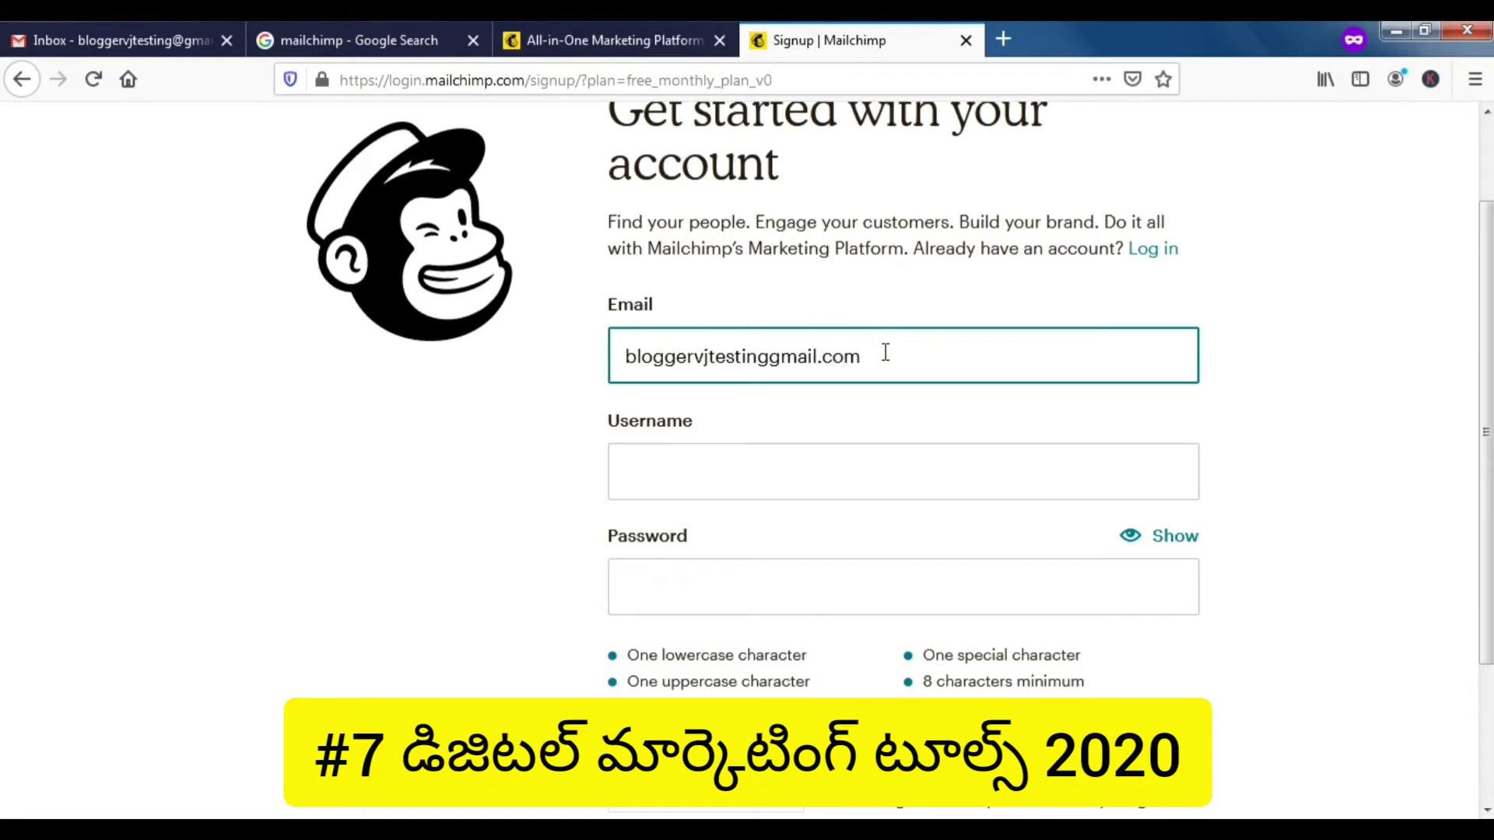
pyautogui.press('Left')
pyautogui.press('Left')
pyautogui.press('Left')
pyautogui.press('Left')
pyautogui.press('Left')
pyautogui.press('Left')
pyautogui.press('Left')
pyautogui.press('Left')
pyautogui.press('Left')
pyautogui.write('@')
# - Enter the username, removing the plus sign and adding a prefix
pyautogui.click(919, 478)
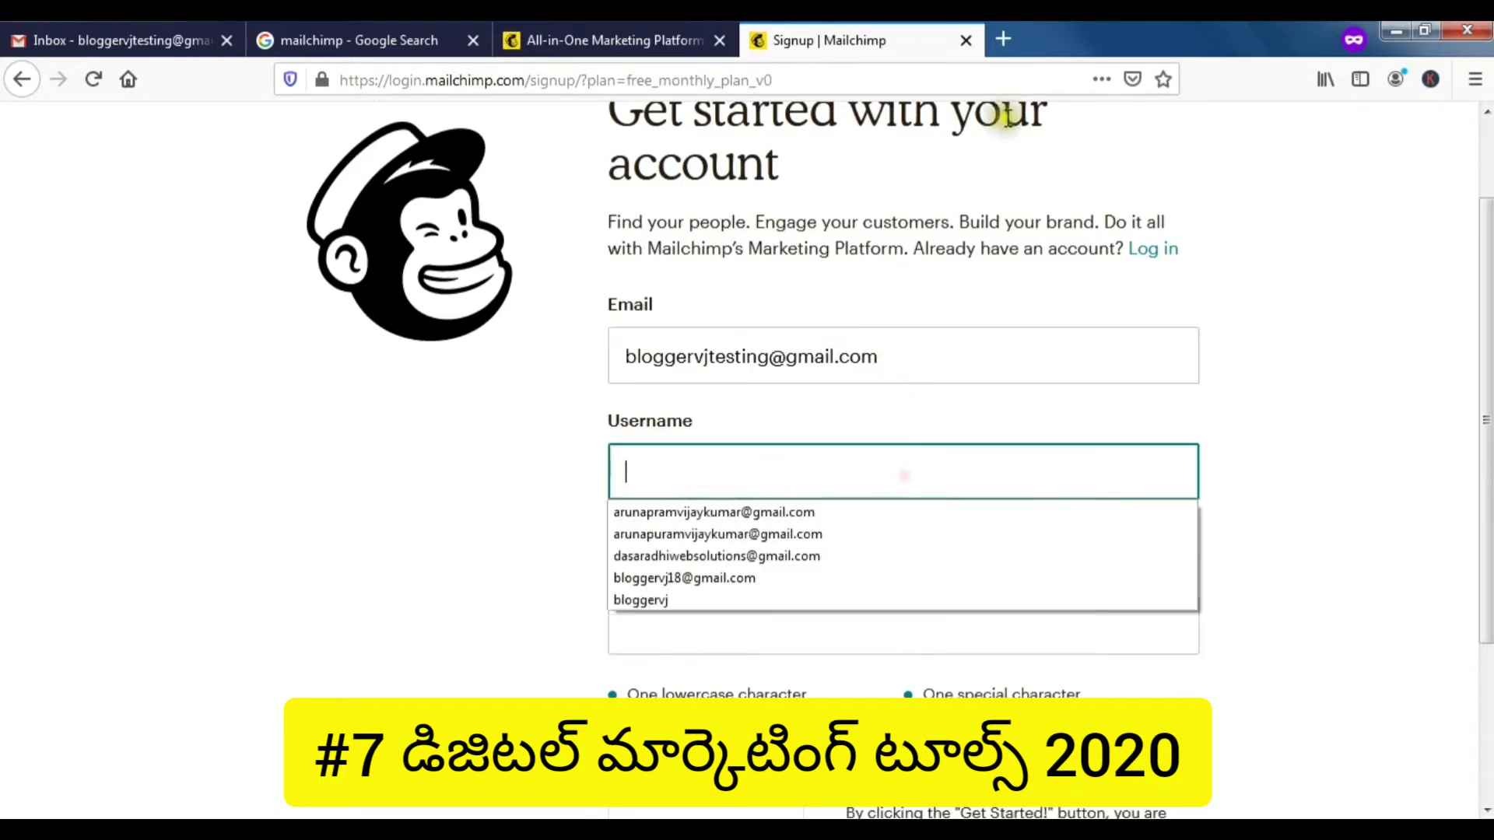
pyautogui.click(1296, 331)
pyautogui.click(974, 477)
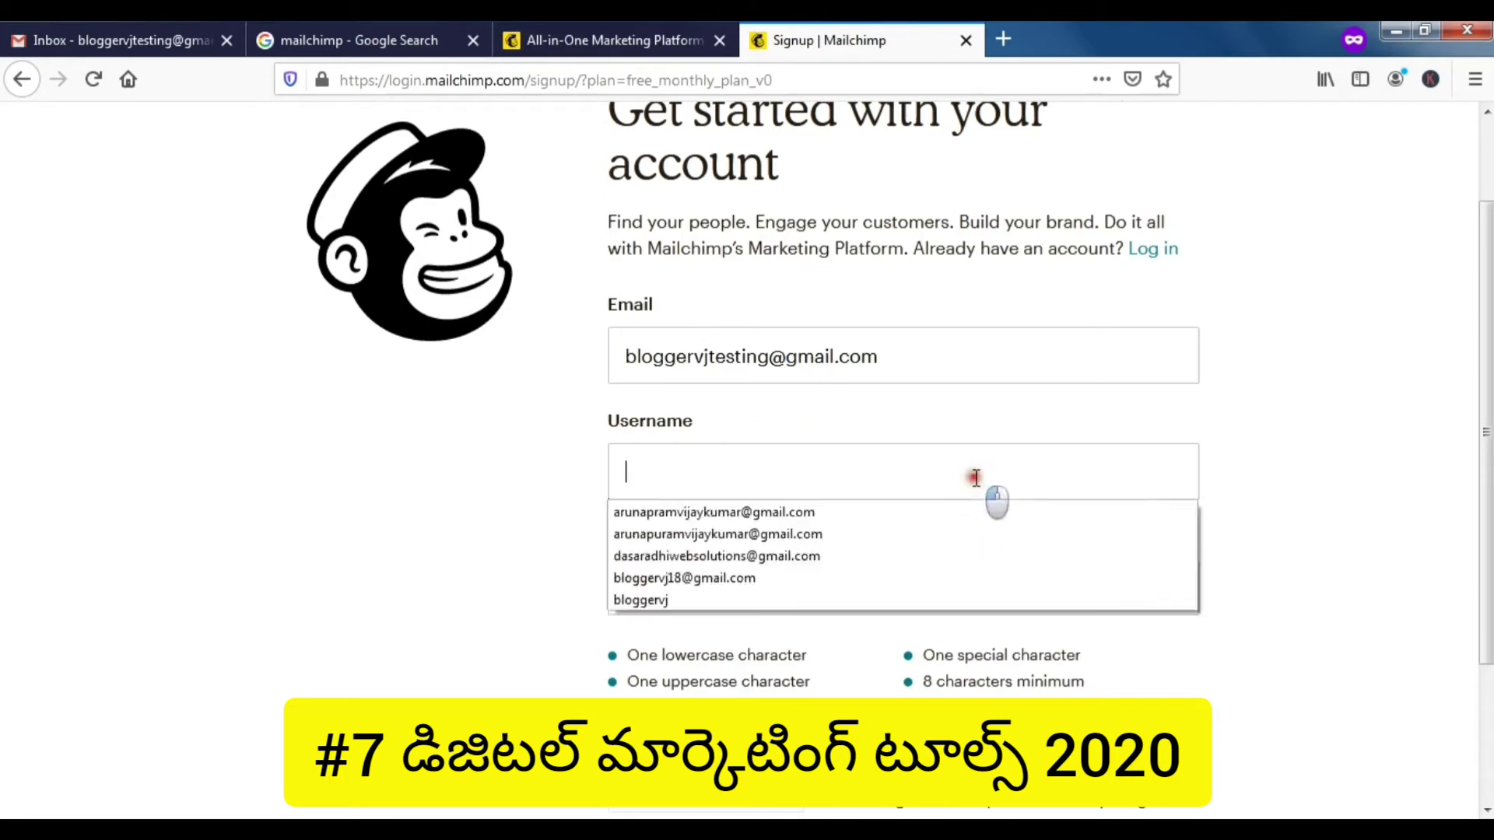
pyautogui.write('vj')
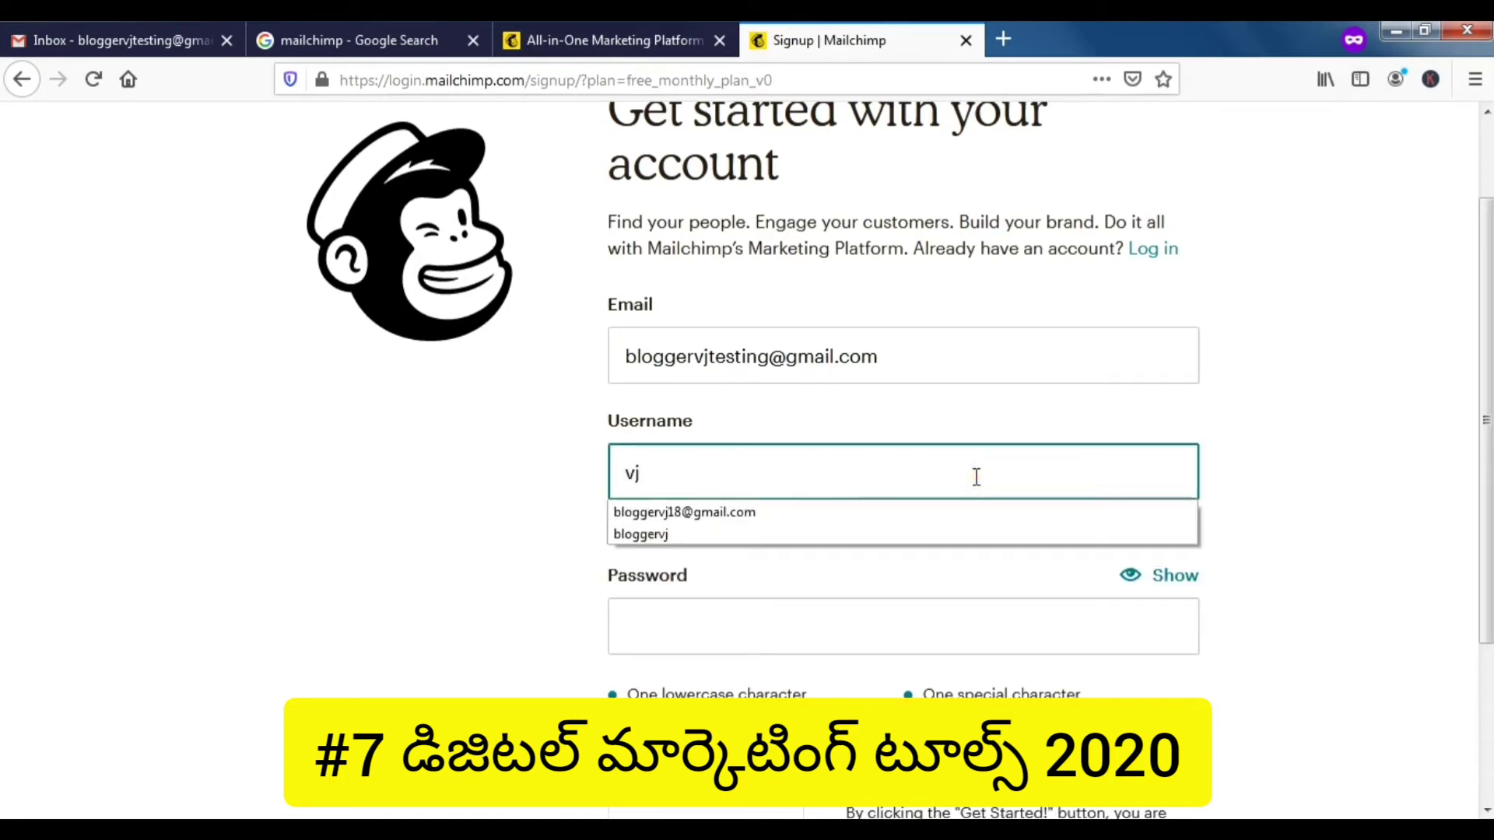
pyautogui.write('+tes')
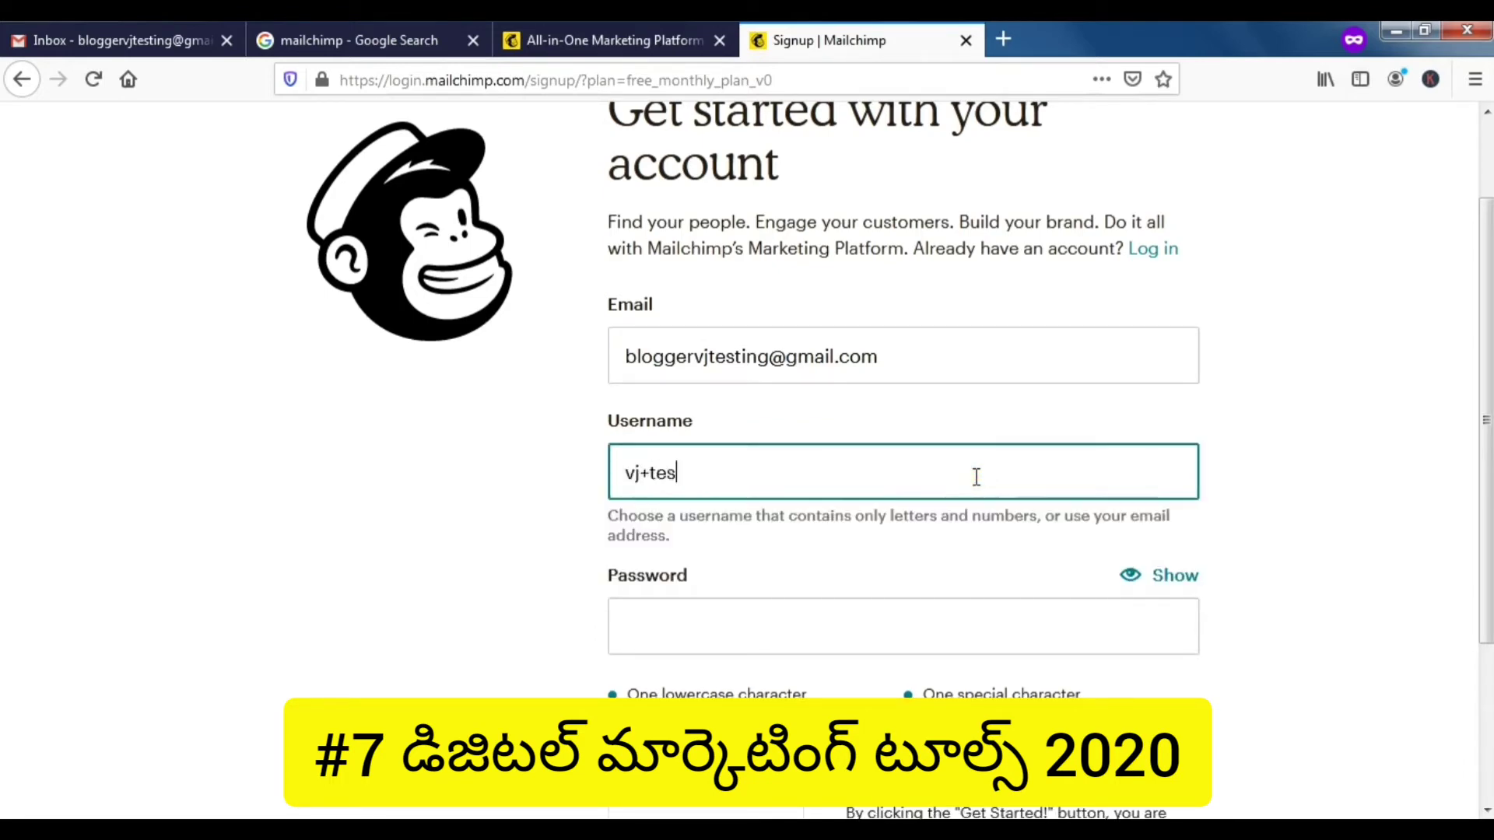
pyautogui.write('ting')
pyautogui.press('Left')
pyautogui.press('Left')
pyautogui.press('Left')
pyautogui.press('Left')
pyautogui.press('Left')
pyautogui.press('Left')
pyautogui.press('Left')
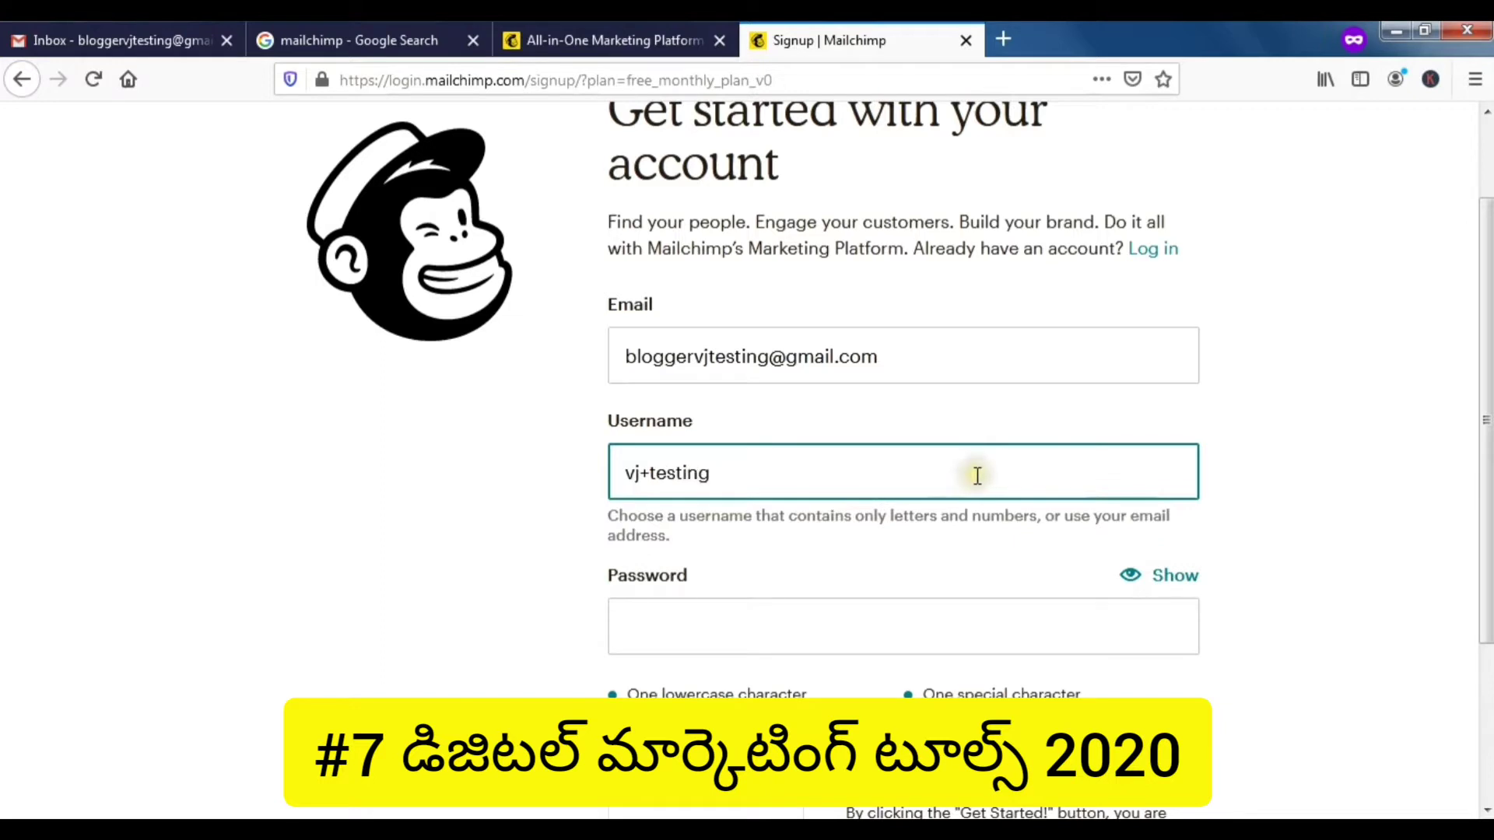
pyautogui.press('BackSpace')
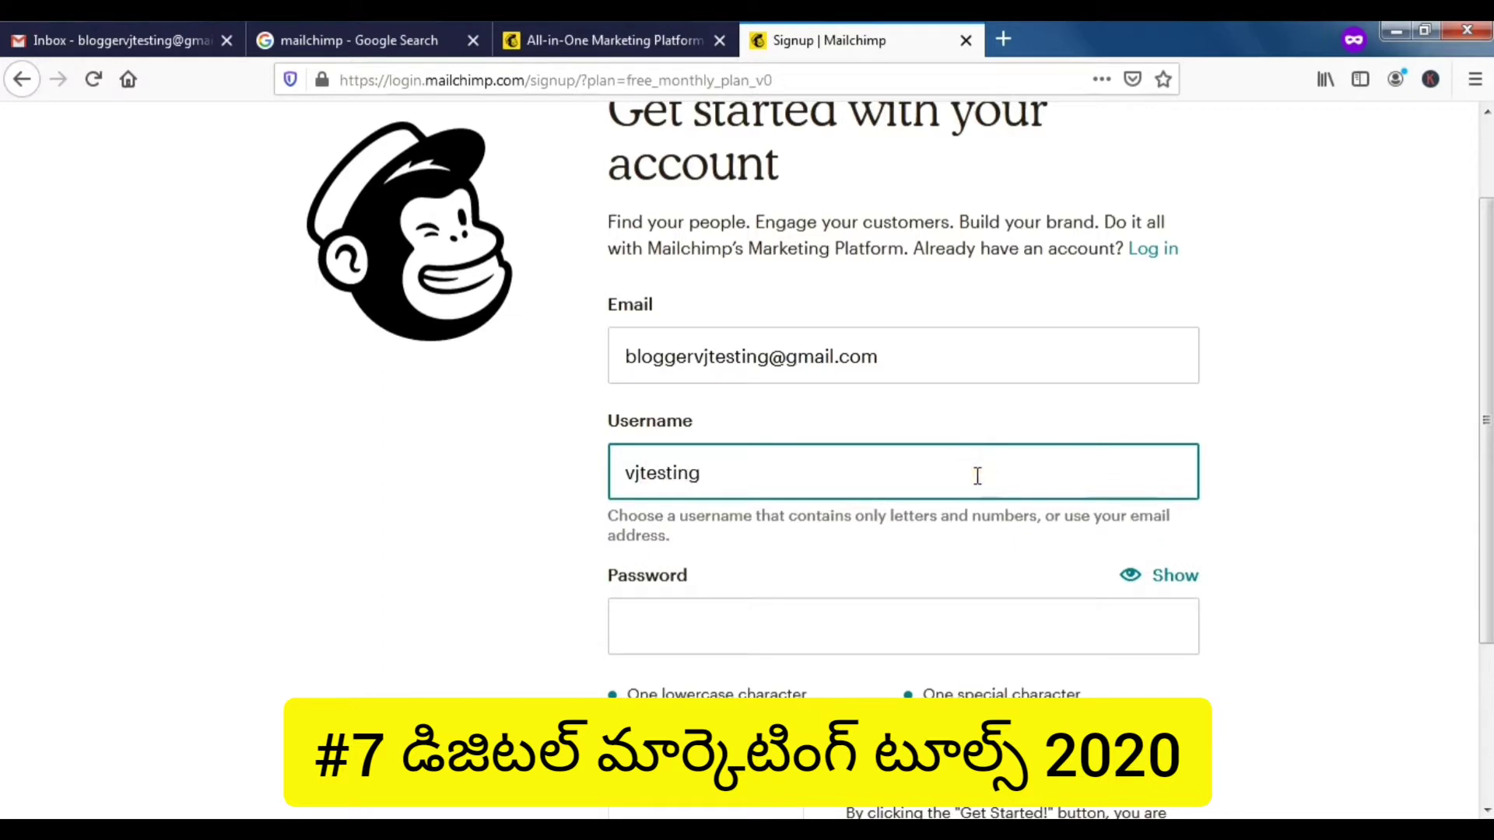
pyautogui.click(977, 475)
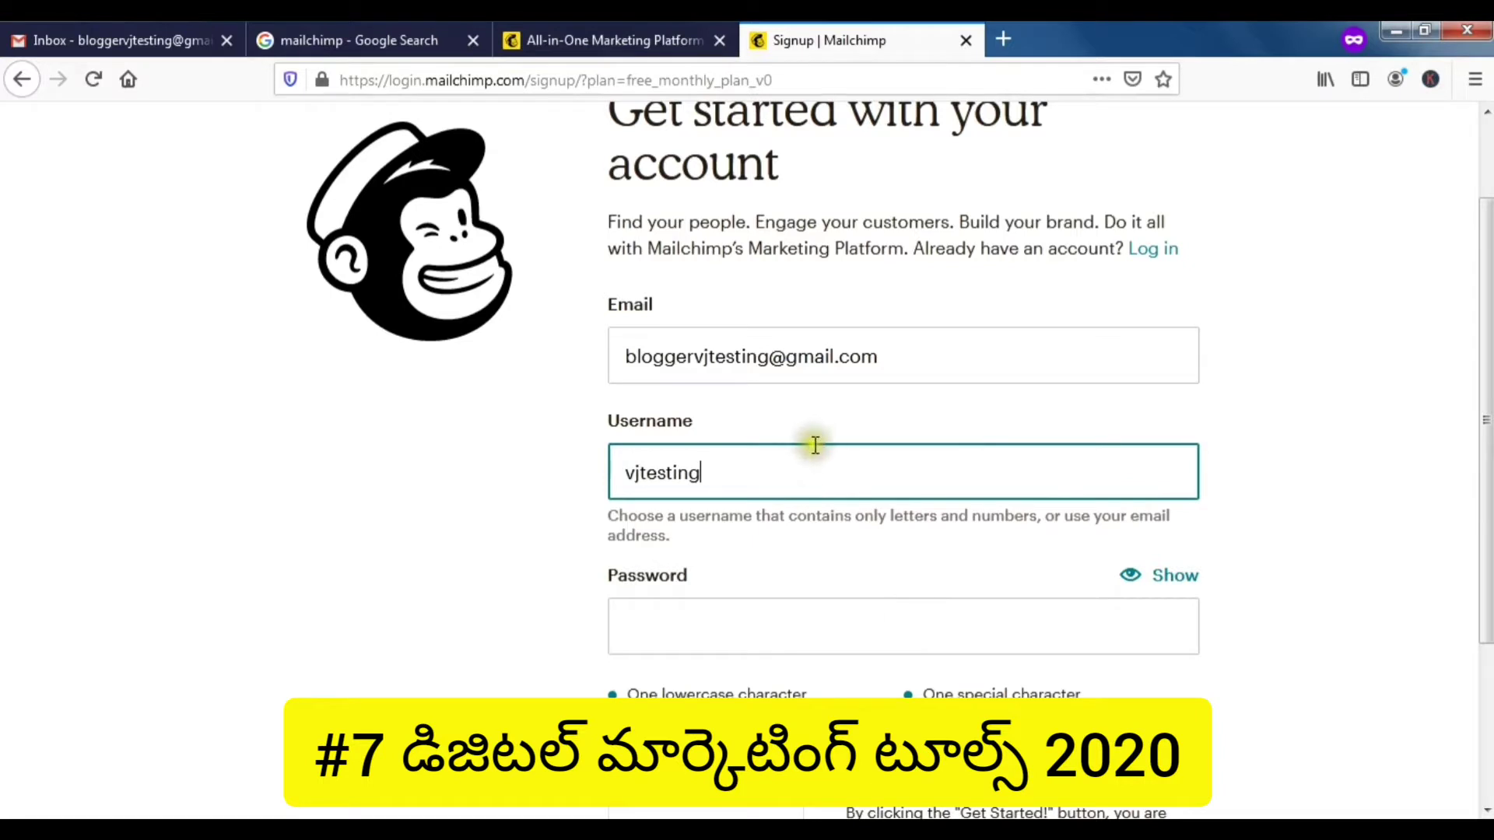
pyautogui.press('Home')
pyautogui.write('blogg')
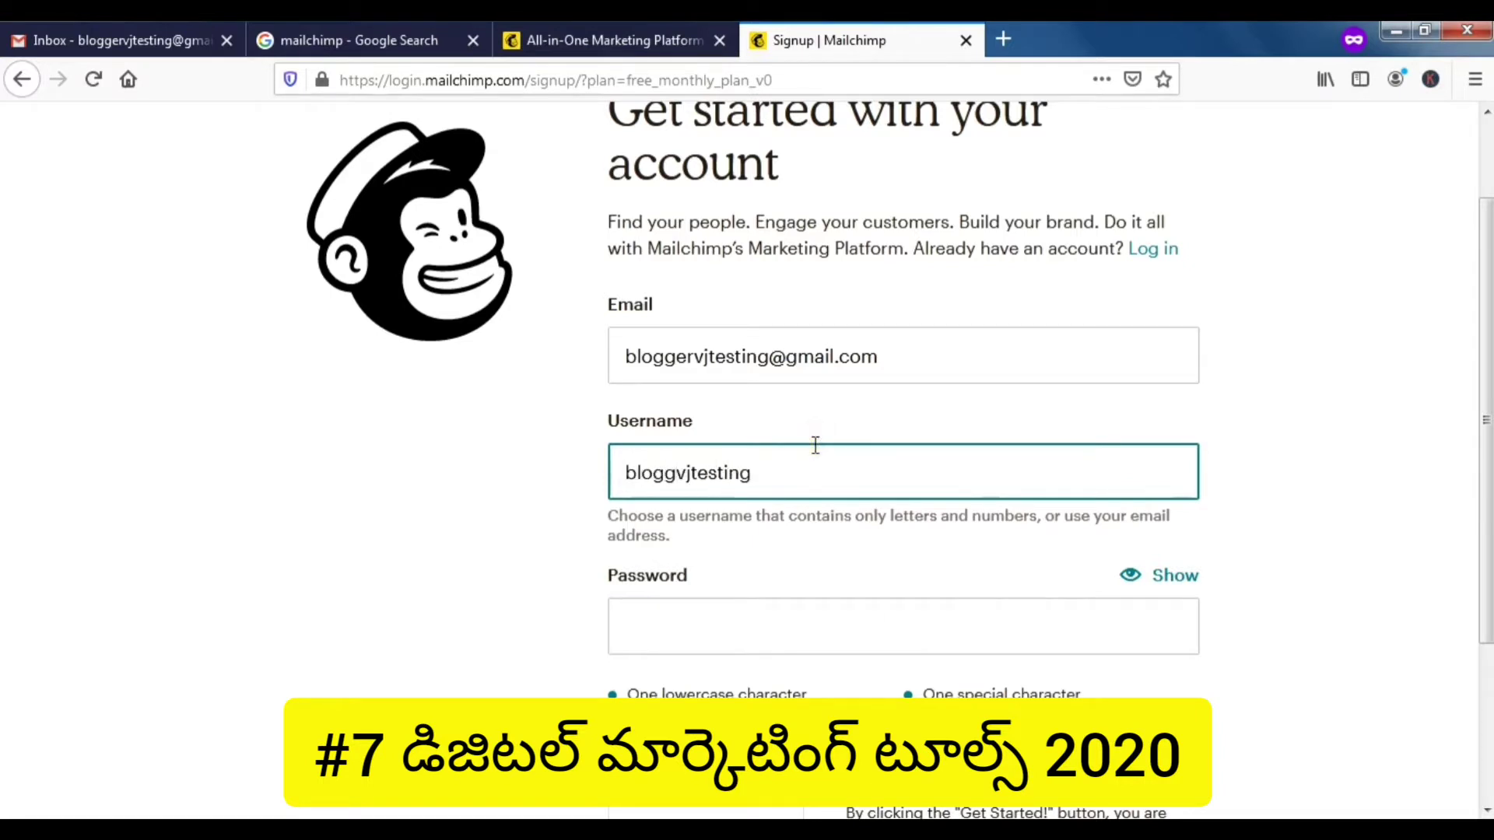
pyautogui.write('er')
# - Set a secure account password and submit the signup
pyautogui.click(860, 622)
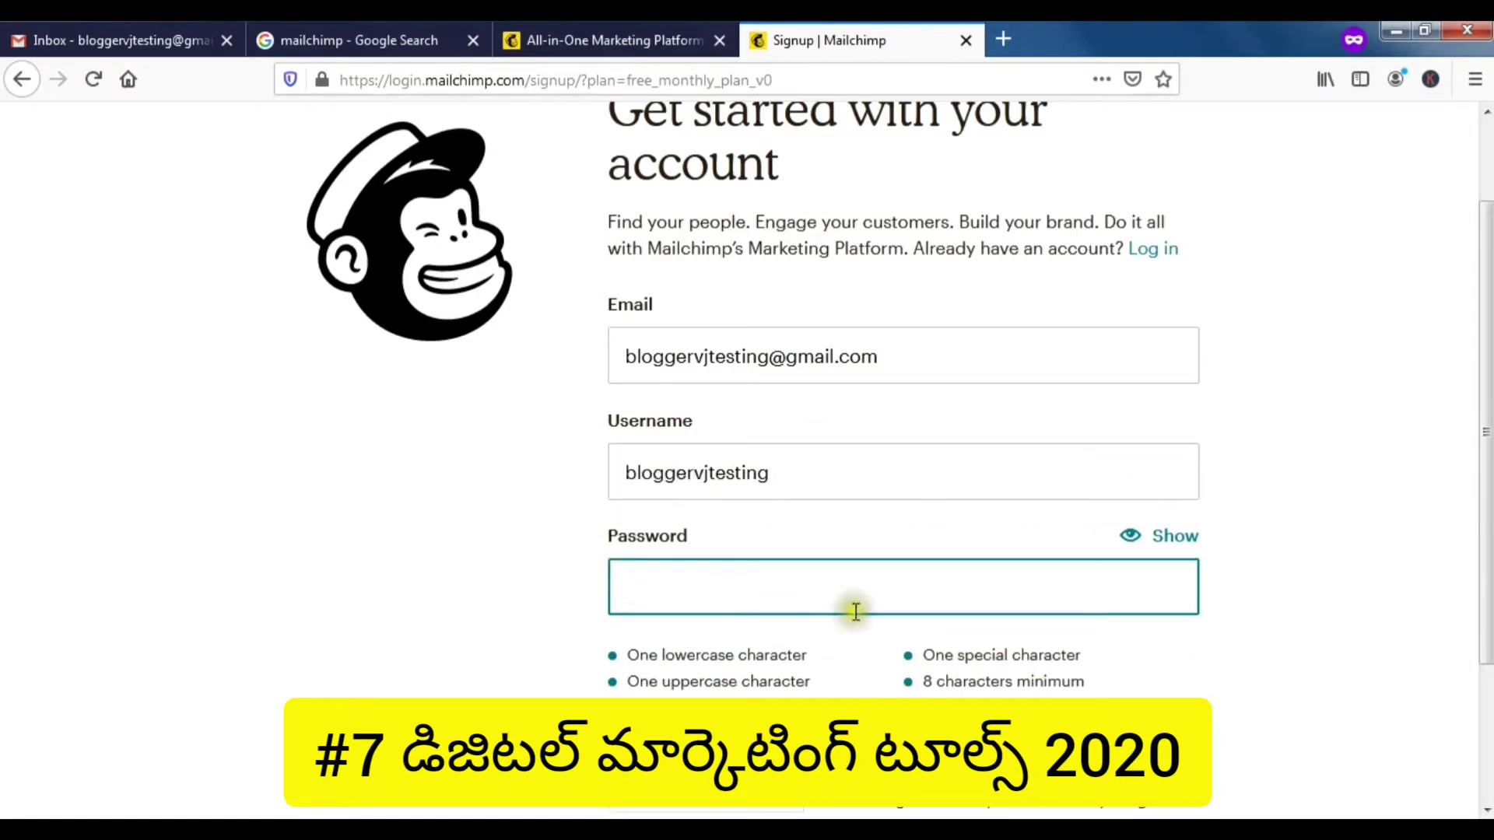
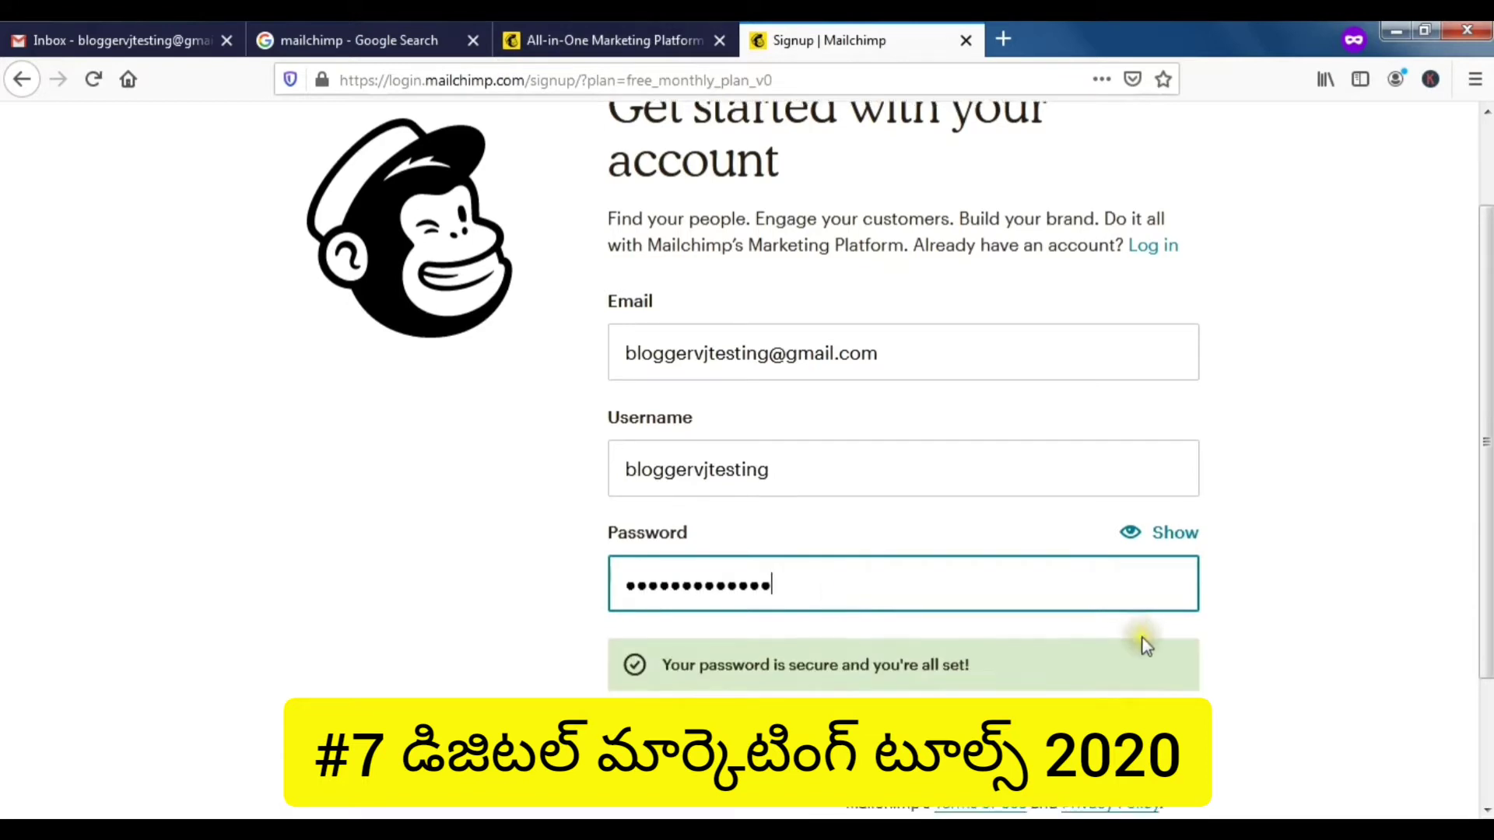
pyautogui.scroll(-2, 1141, 641)
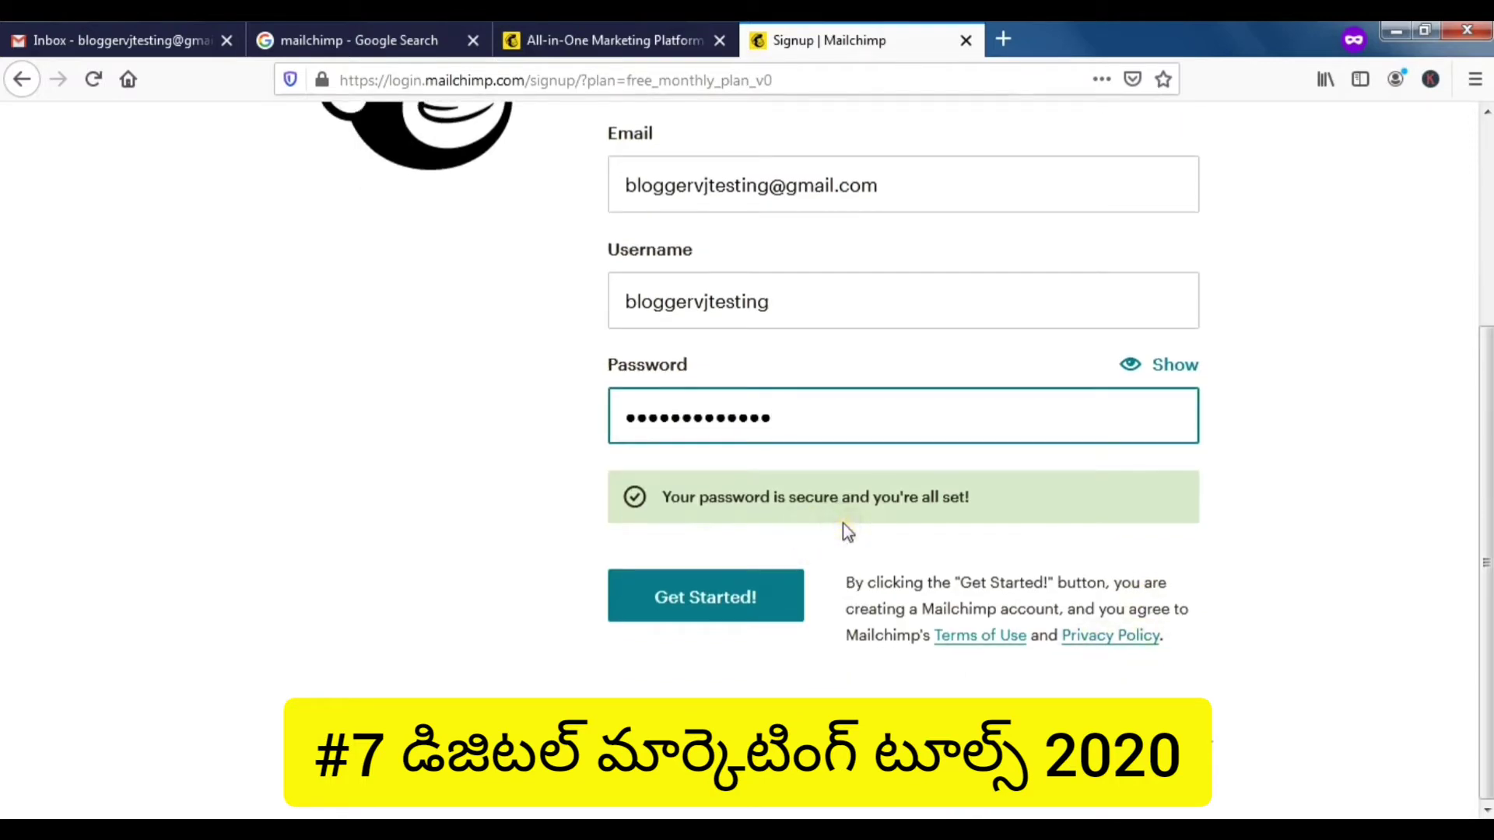
pyautogui.click(709, 600)
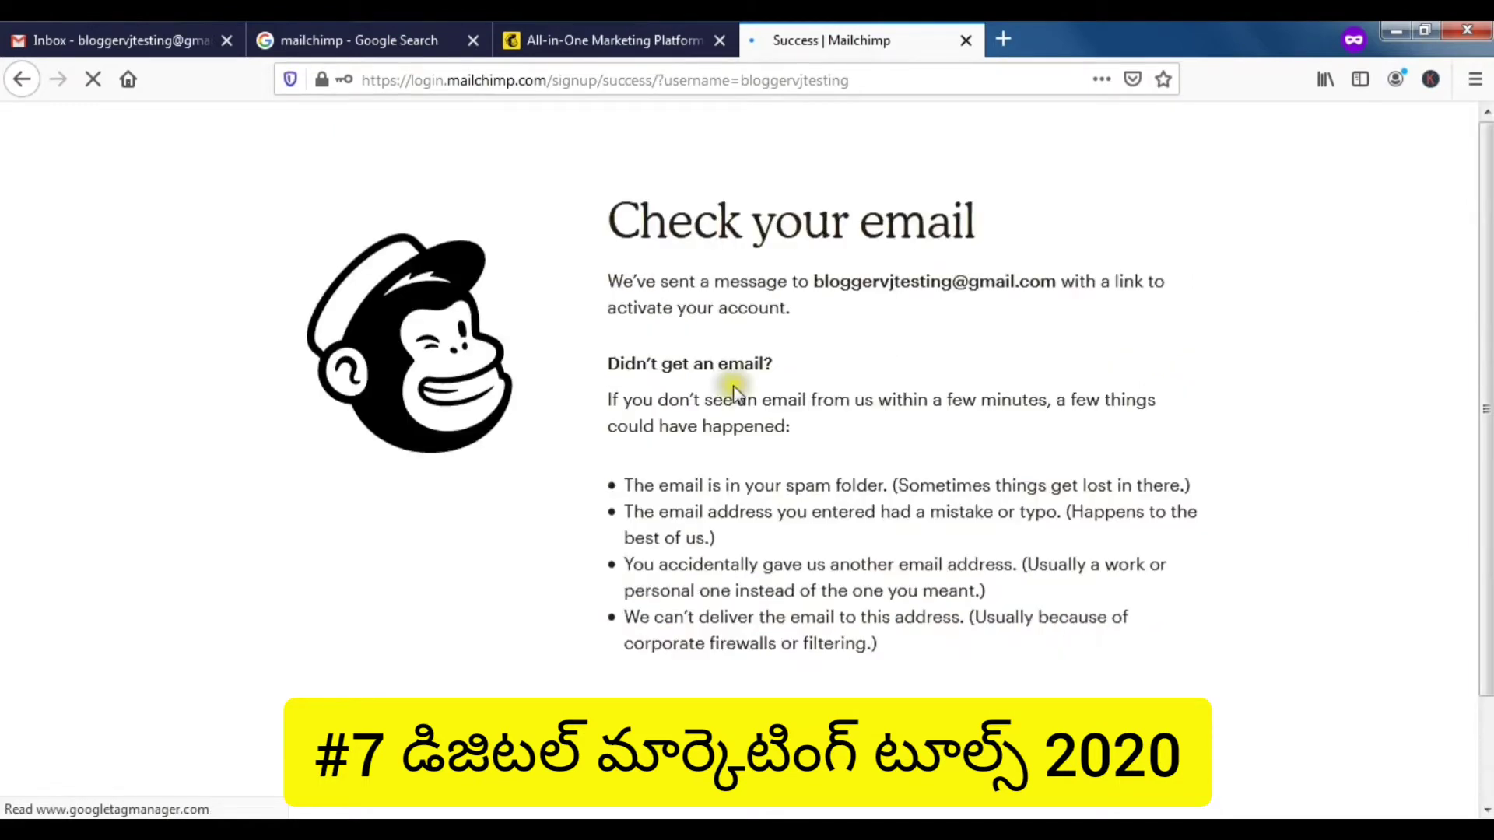
# - Open the Activate Your Mailchimp Account email in Gmail and follow its Activate Account link
pyautogui.click(120, 31)
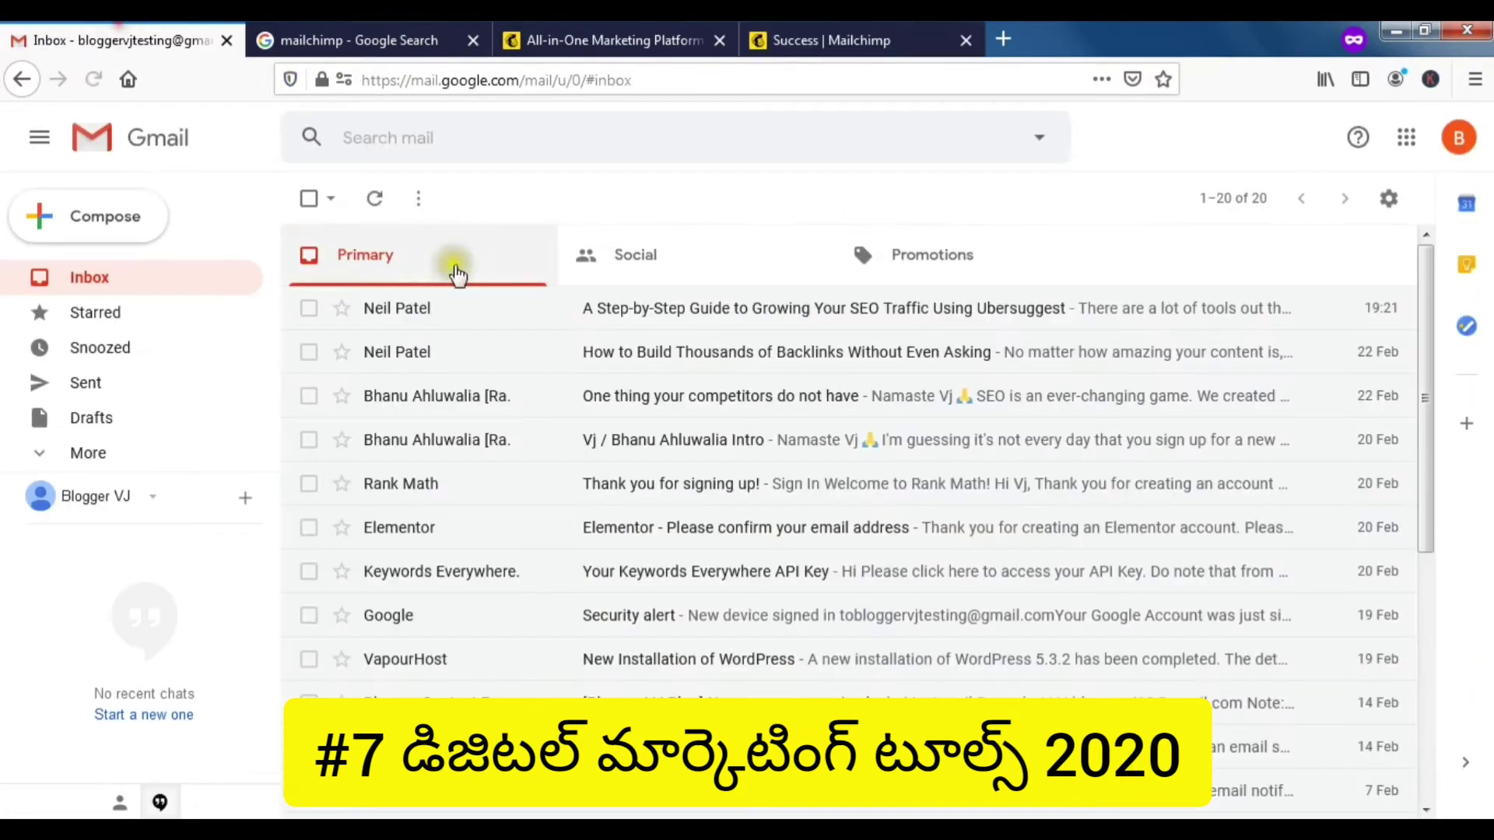
pyautogui.click(372, 198)
pyautogui.click(689, 304)
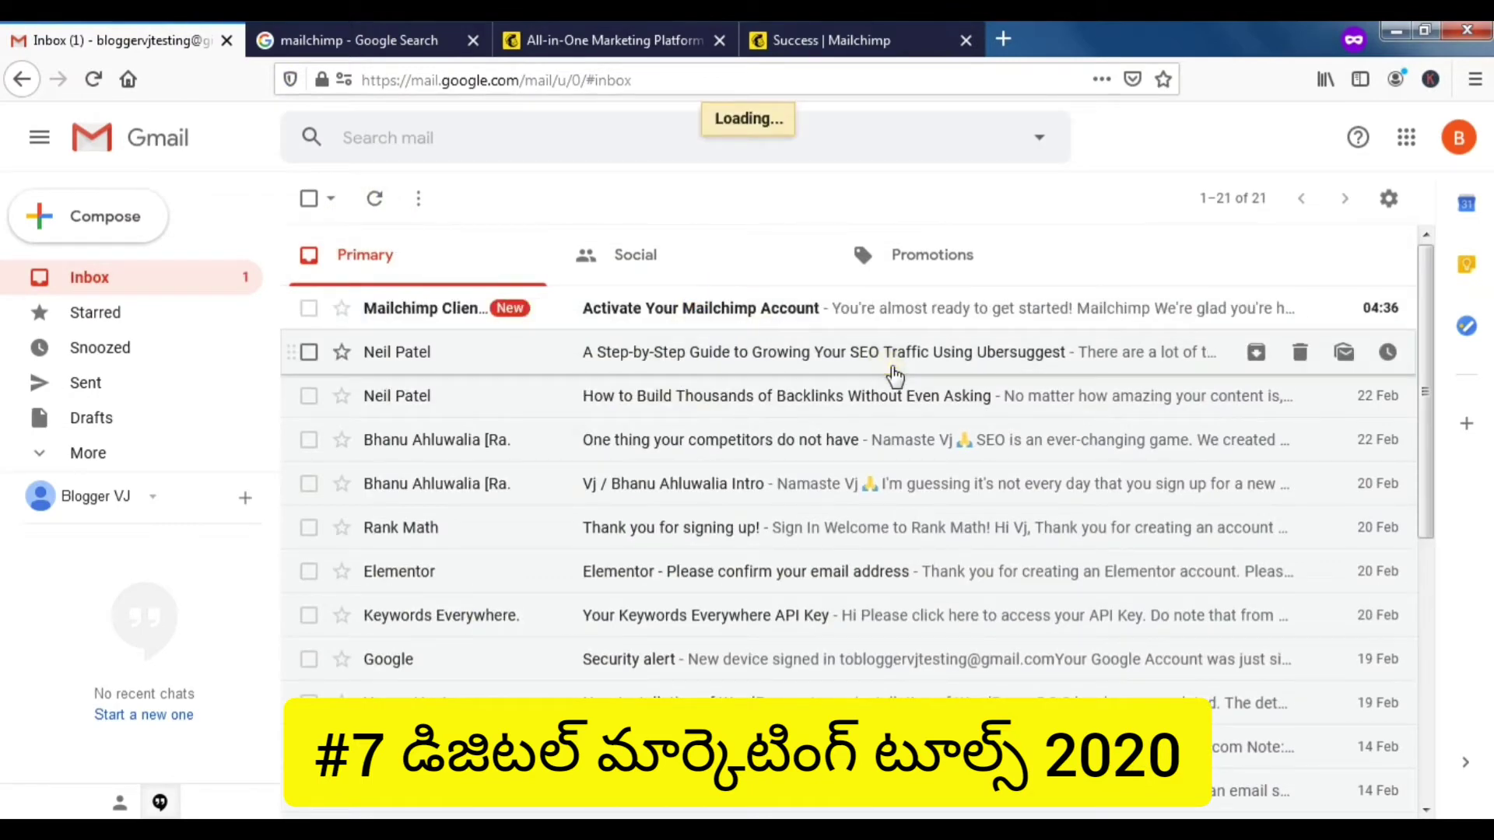
pyautogui.scroll(-3, 907, 634)
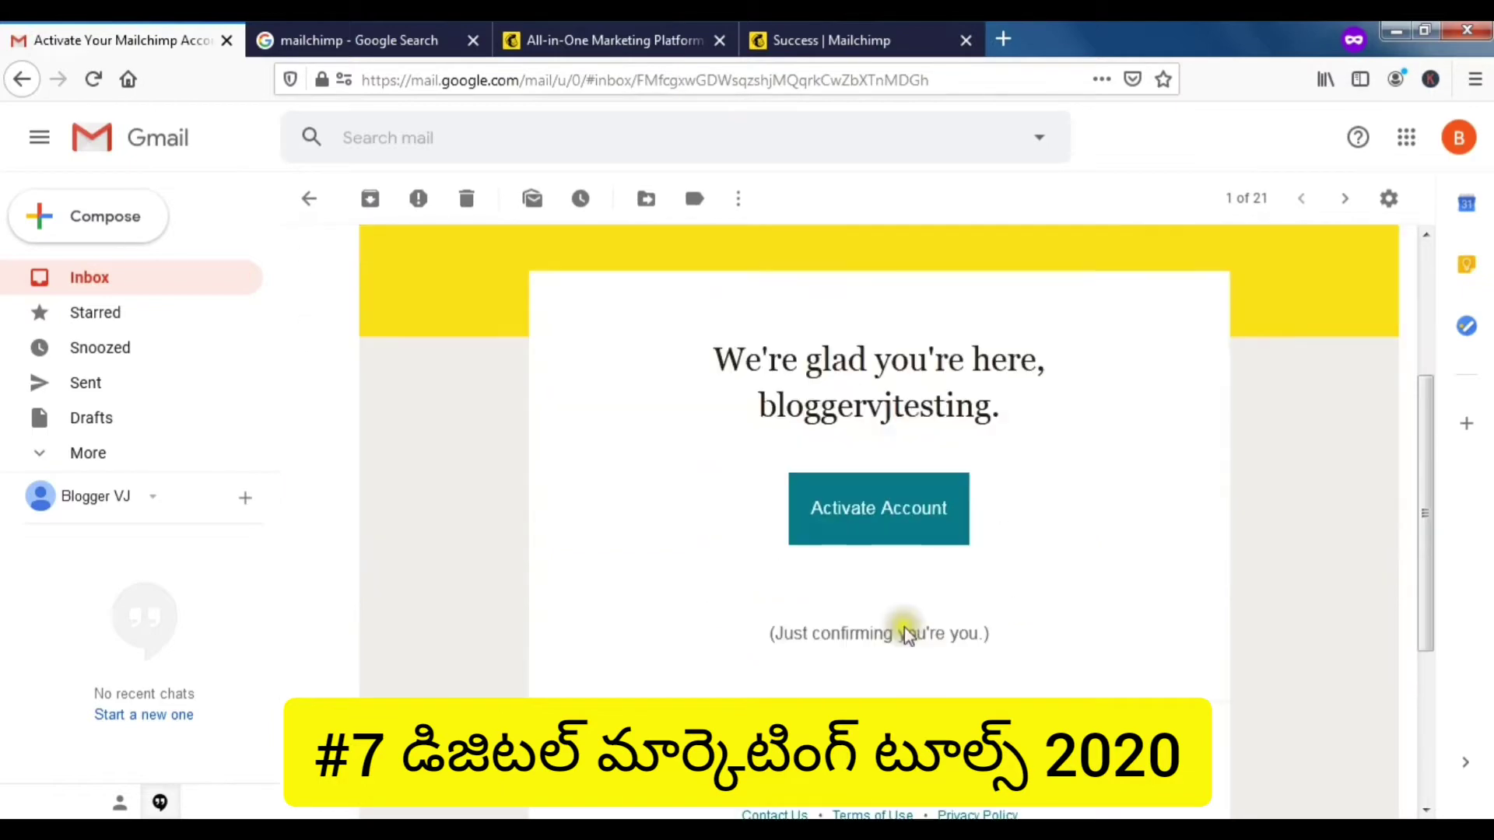
pyautogui.click(906, 530)
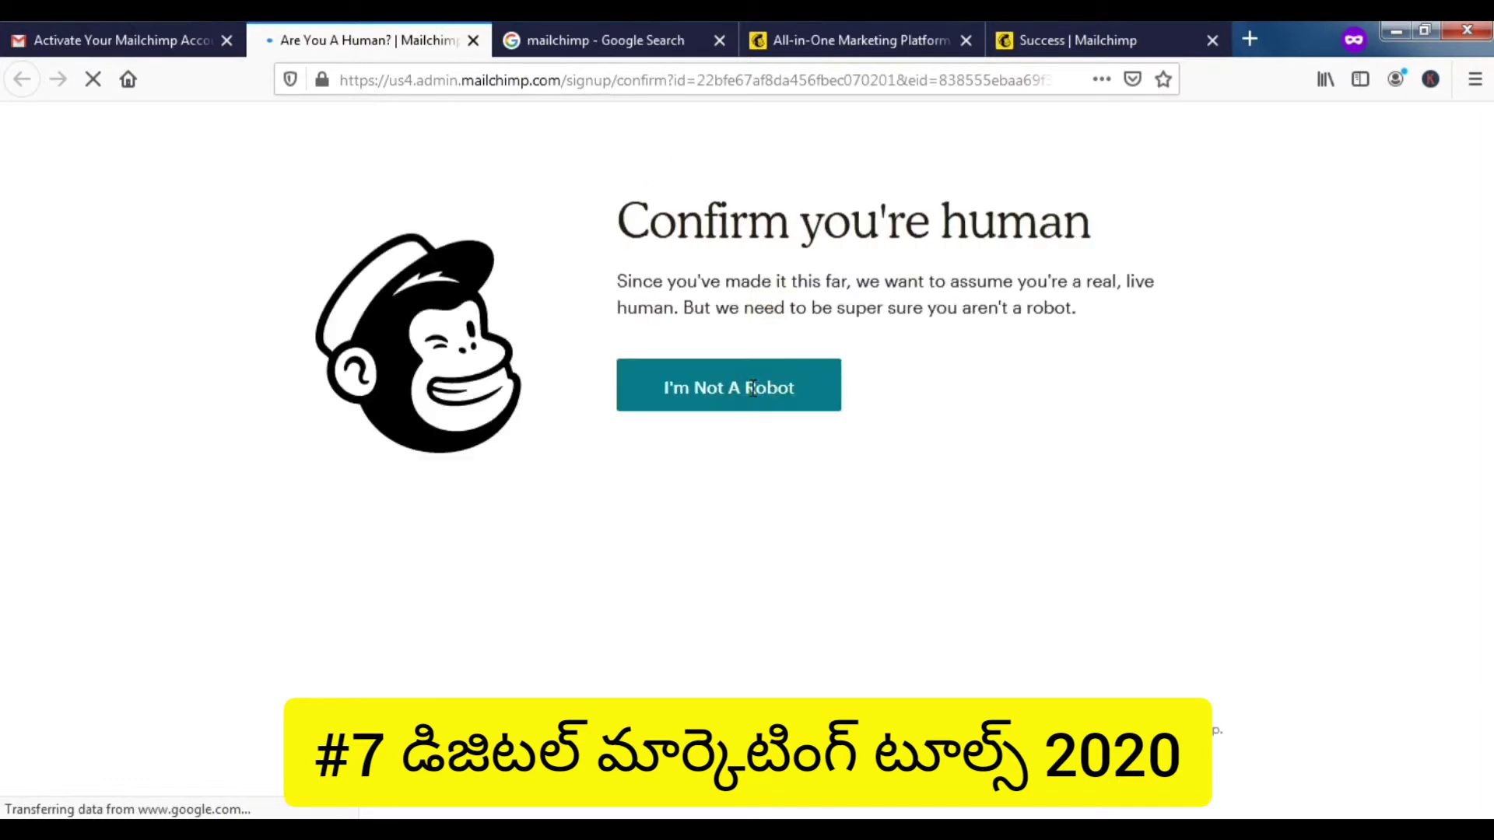
# - Pass the I'm Not A Robot human check on the activation page
pyautogui.click(753, 388)
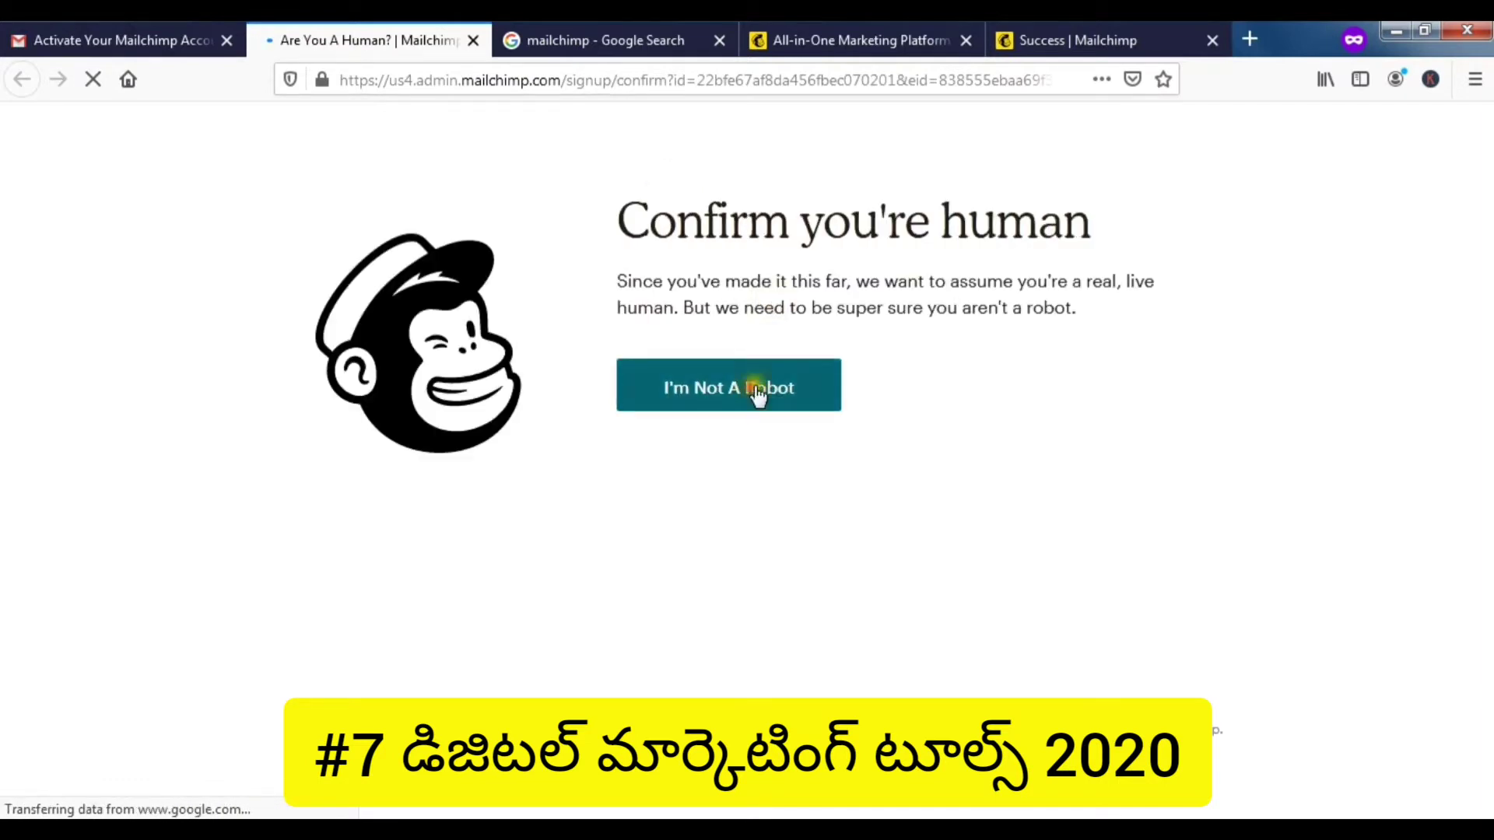
pyautogui.click(940, 424)
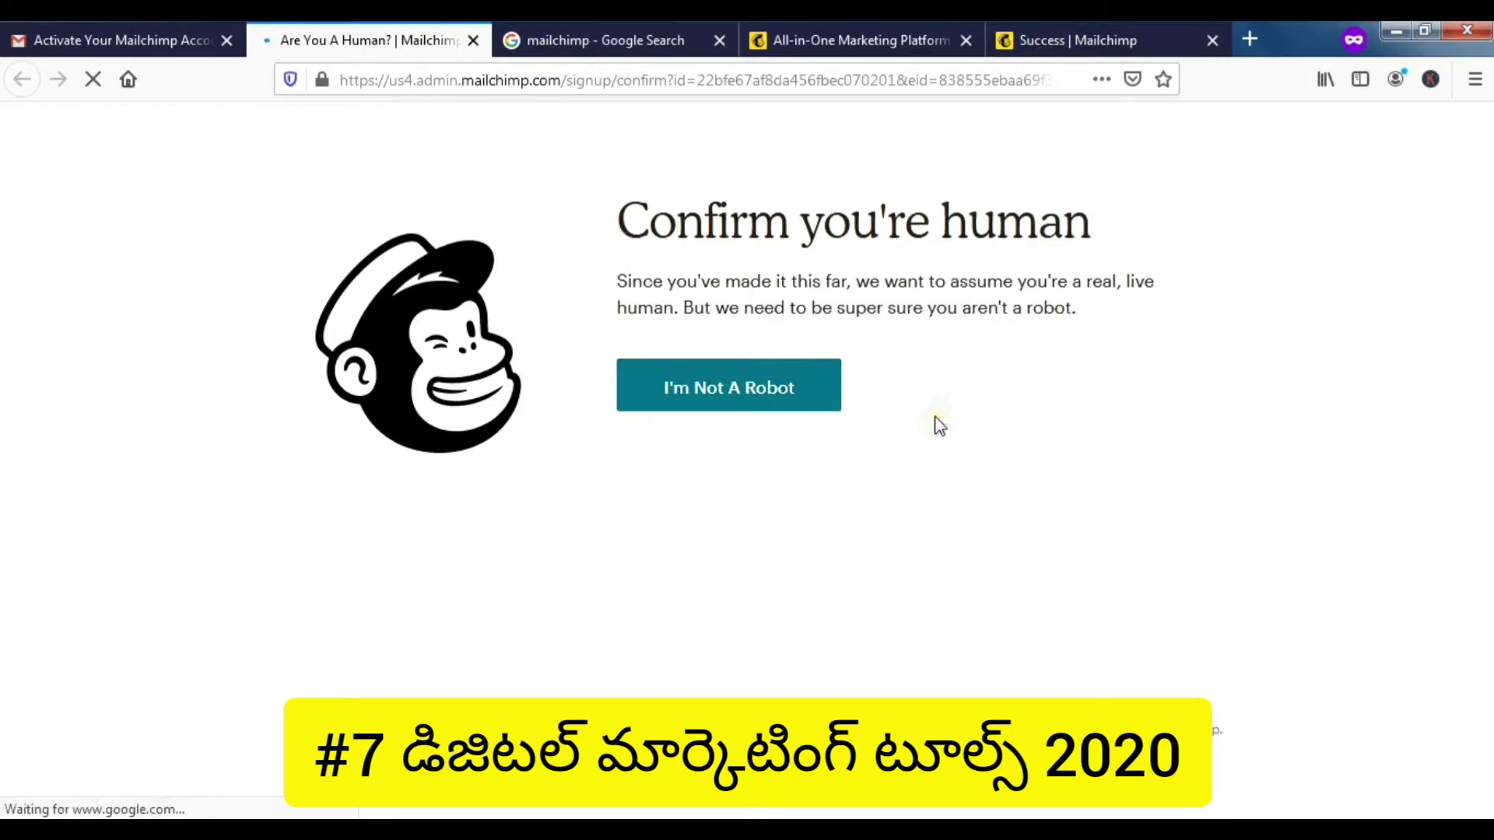
pyautogui.click(940, 424)
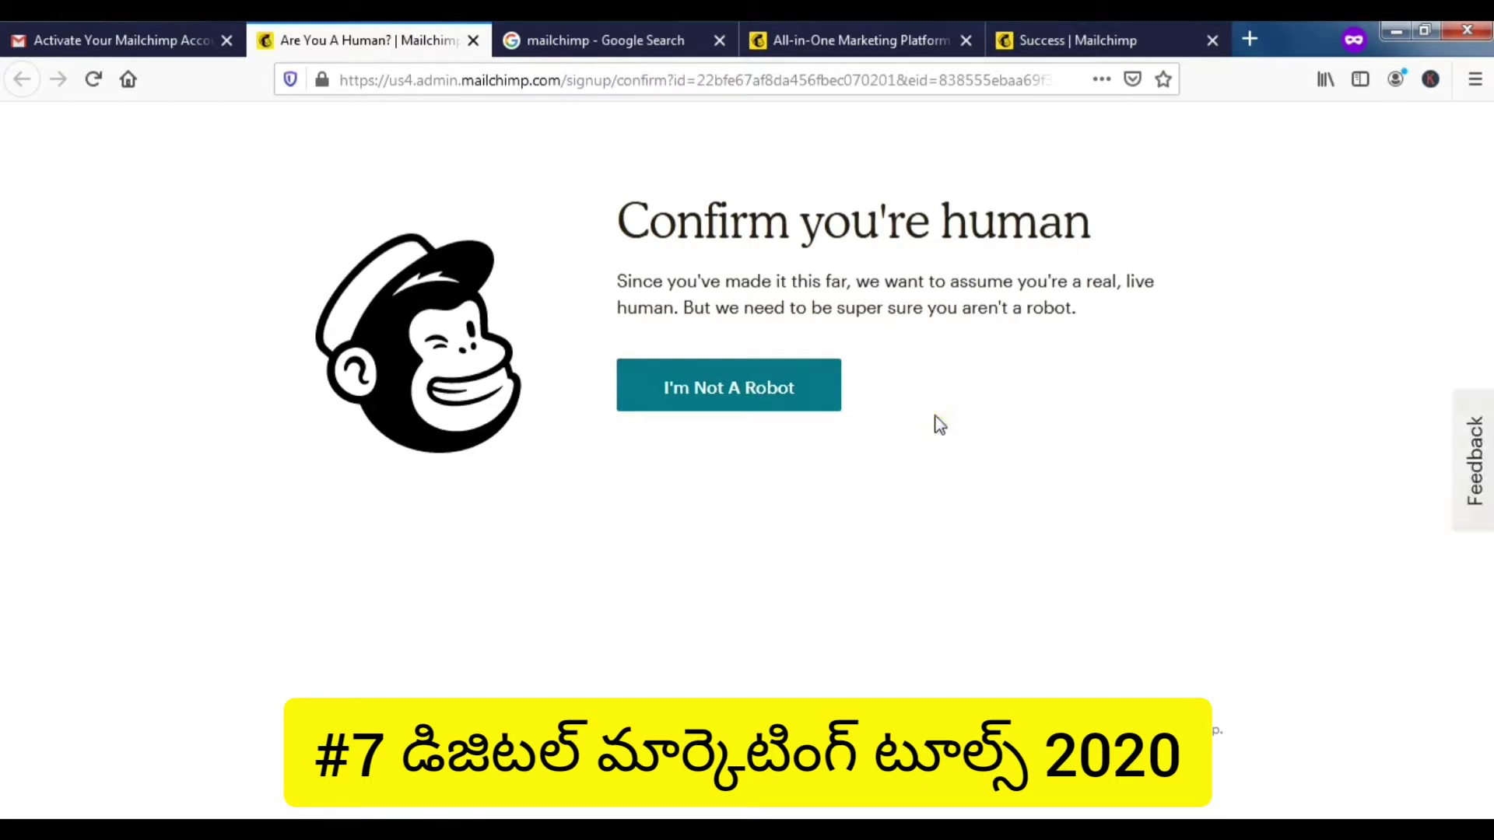
pyautogui.click(727, 381)
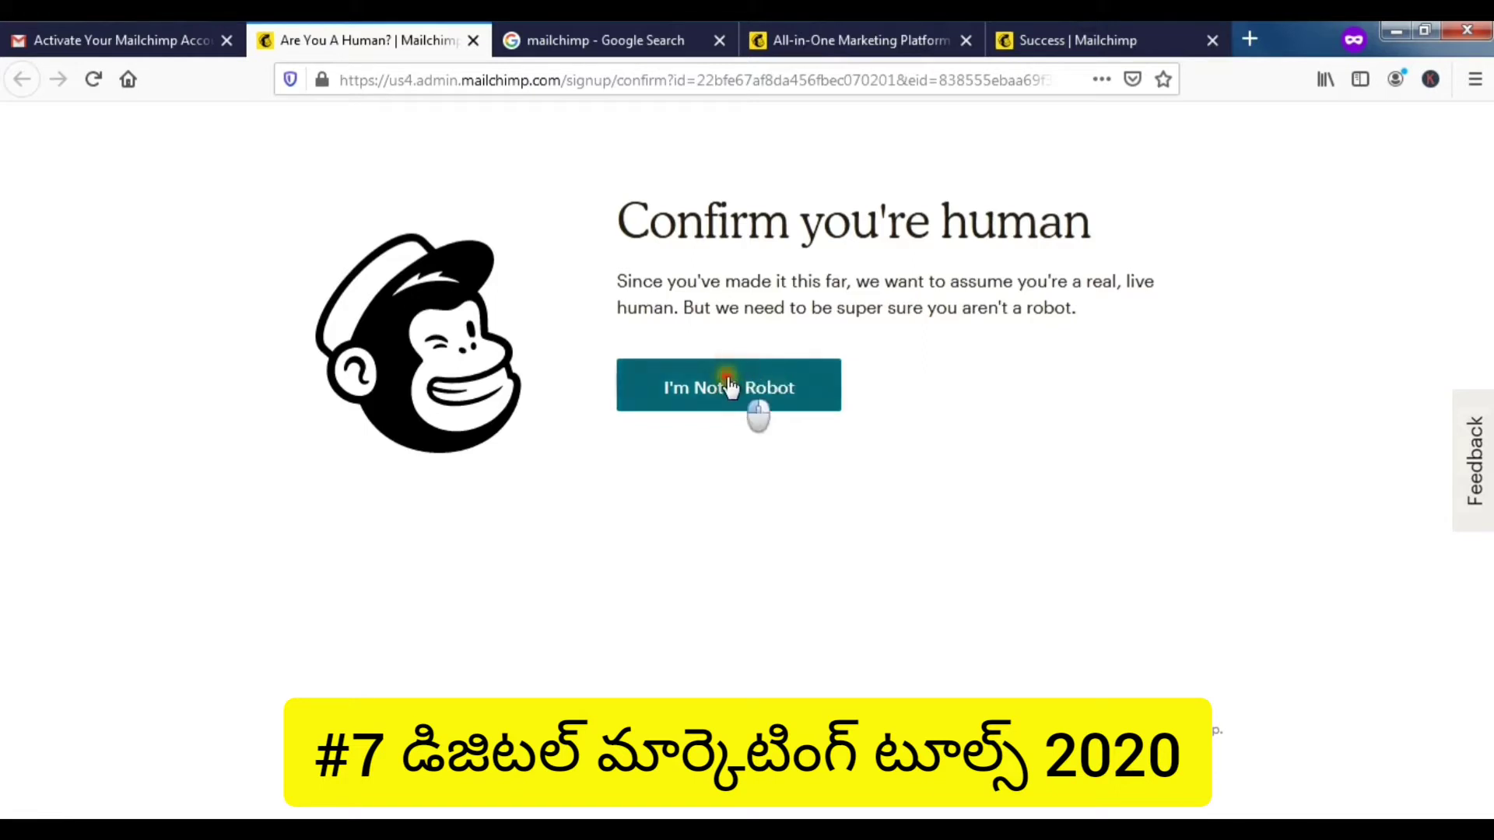
pyautogui.click(807, 434)
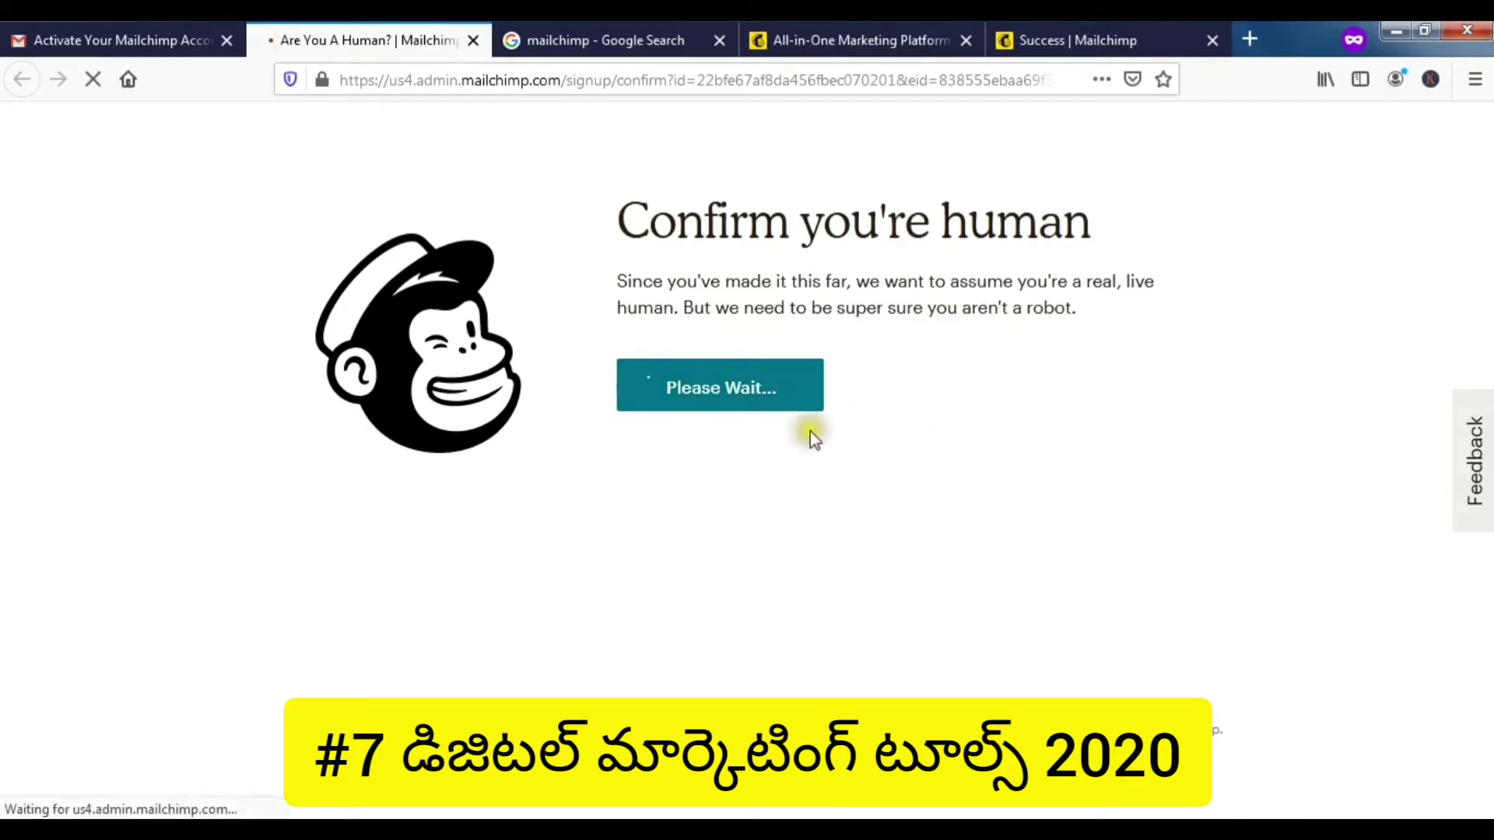
pyautogui.click(1090, 400)
pyautogui.click(1086, 389)
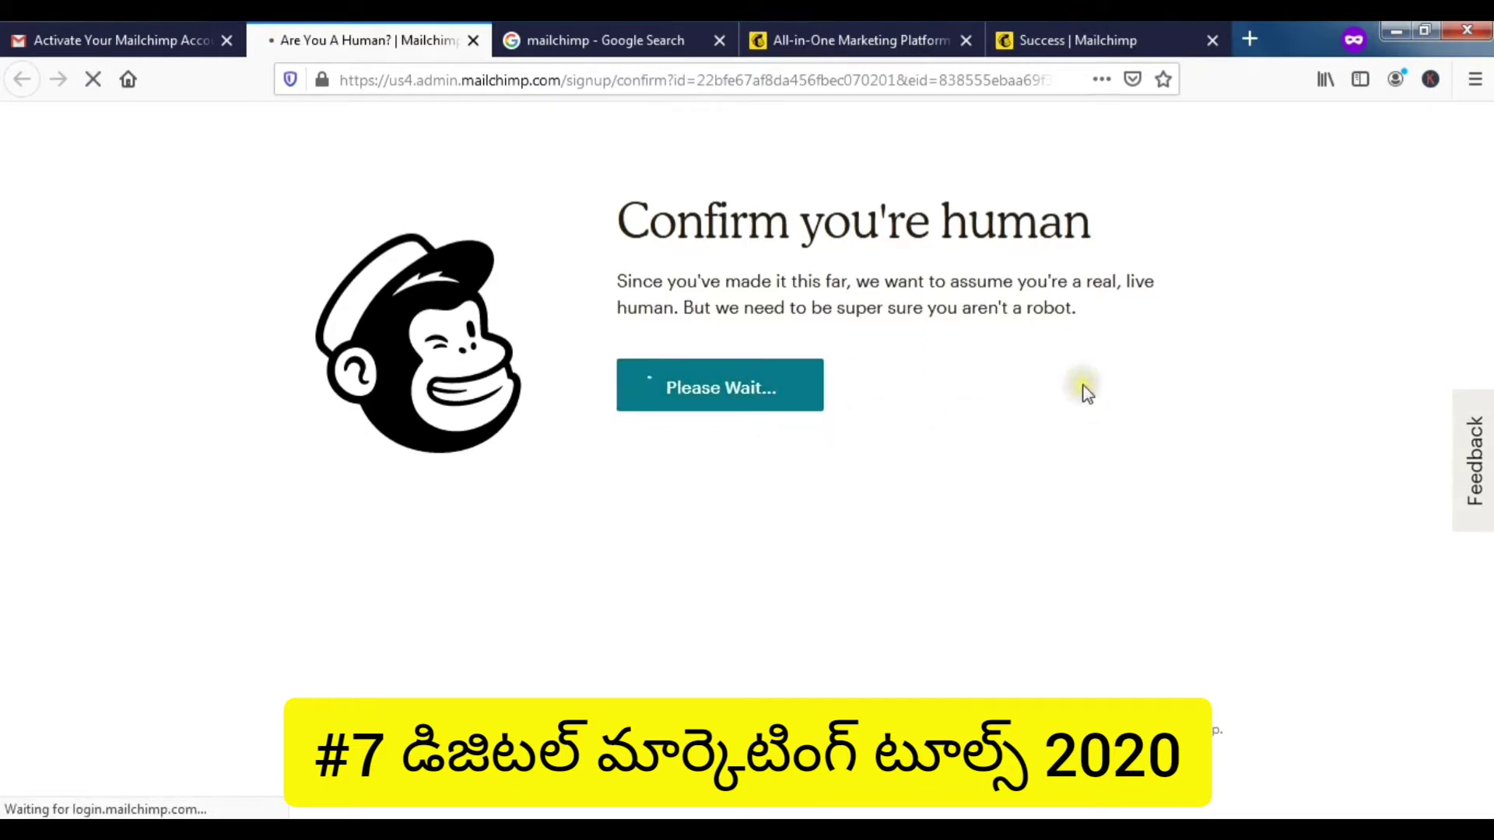
pyautogui.click(1084, 381)
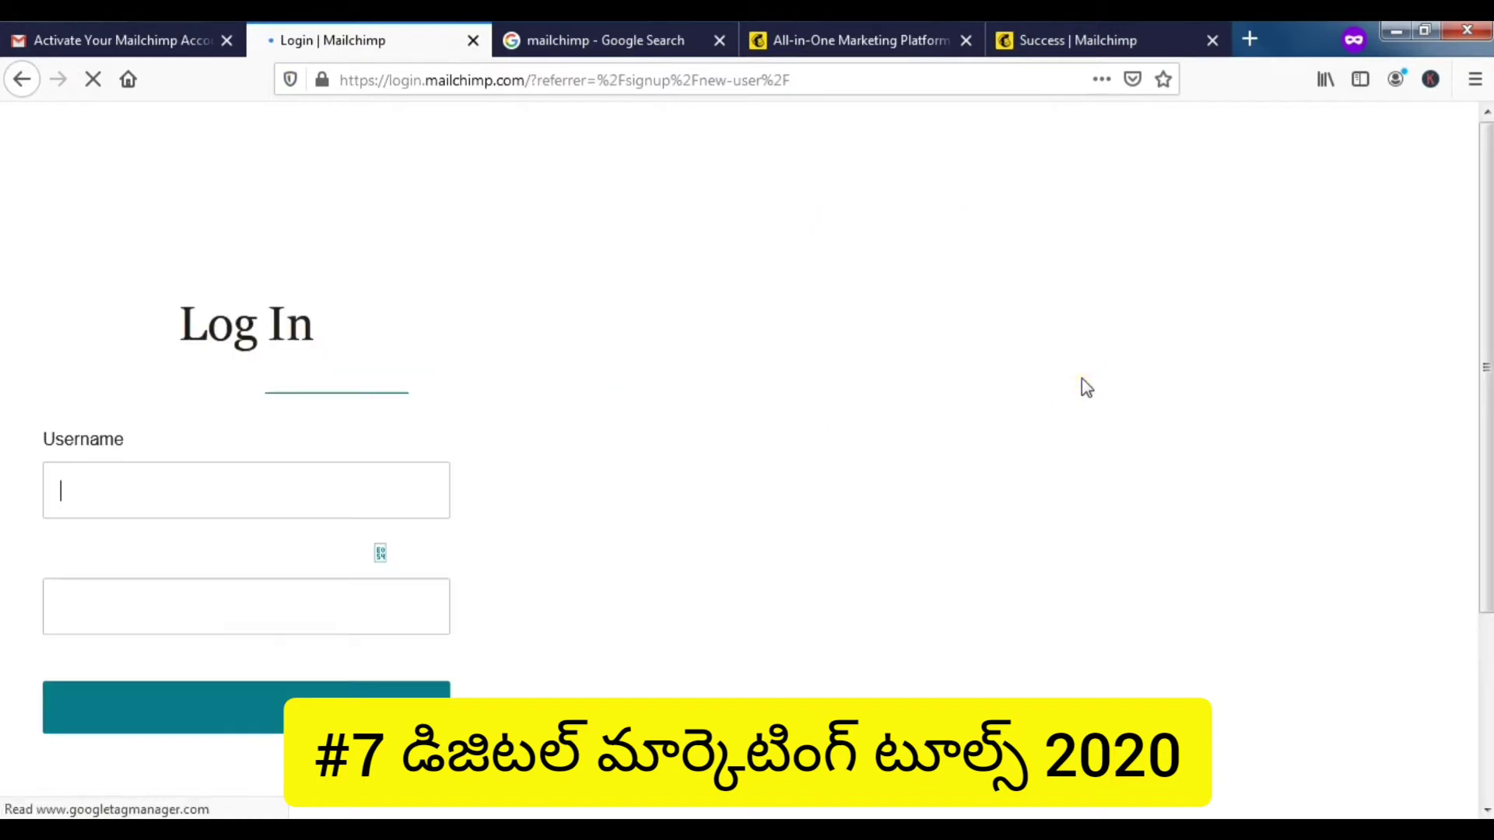
pyautogui.click(1082, 378)
pyautogui.click(1100, 362)
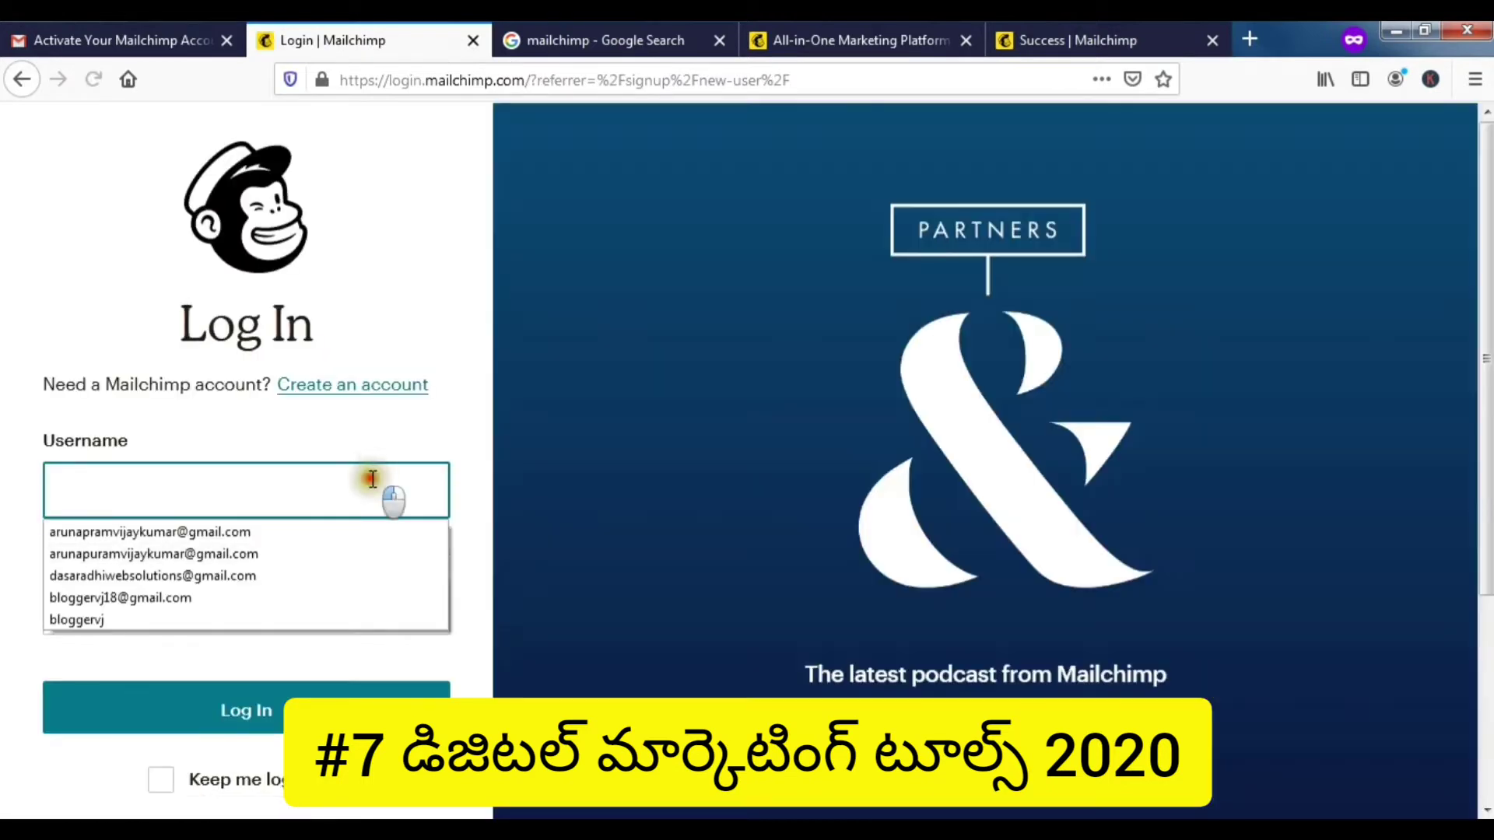
# - Log in with the new account's username and password
pyautogui.write('blog')
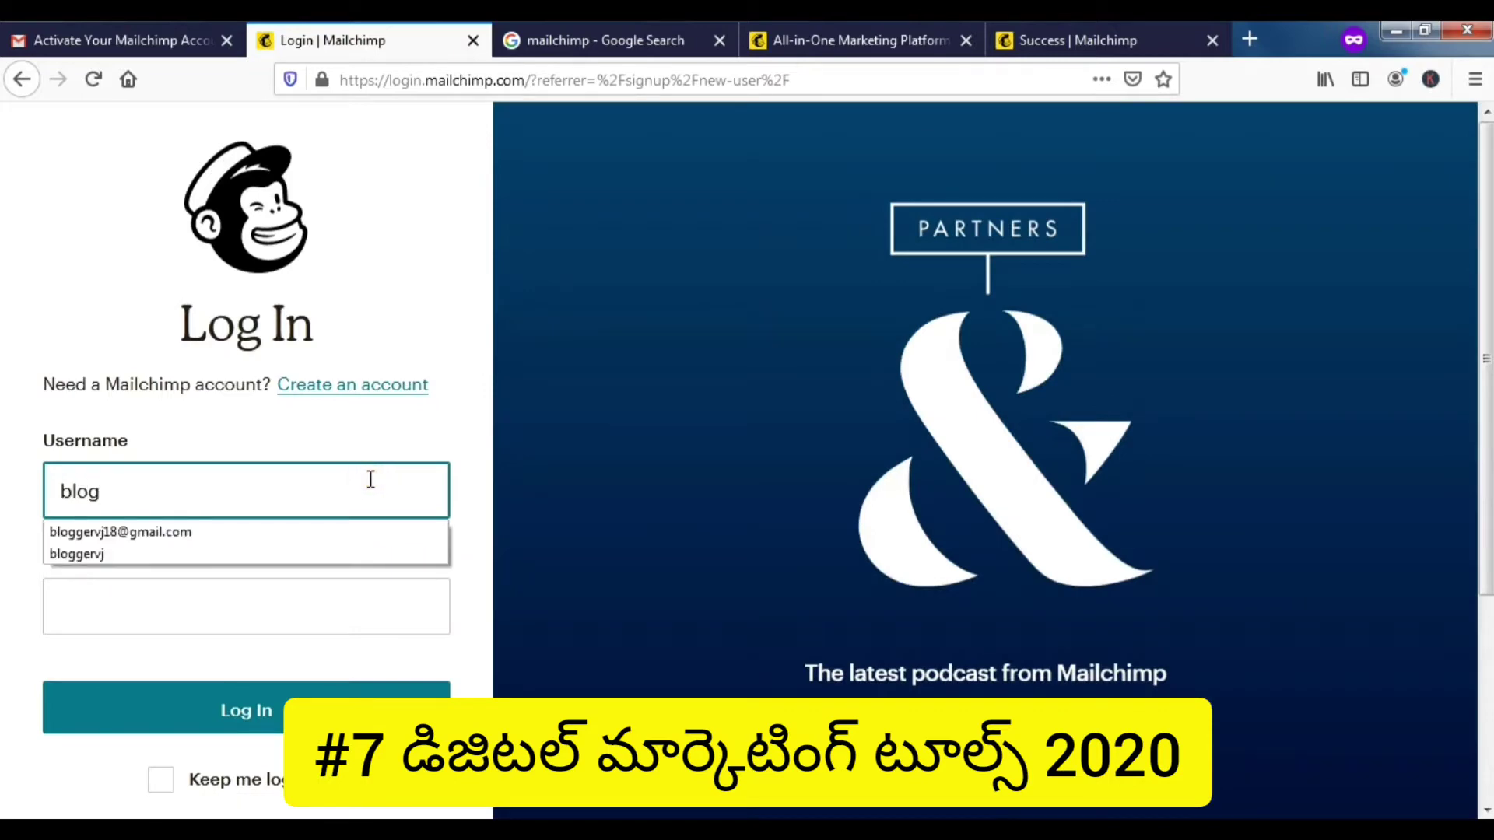
pyautogui.write('gervjte')
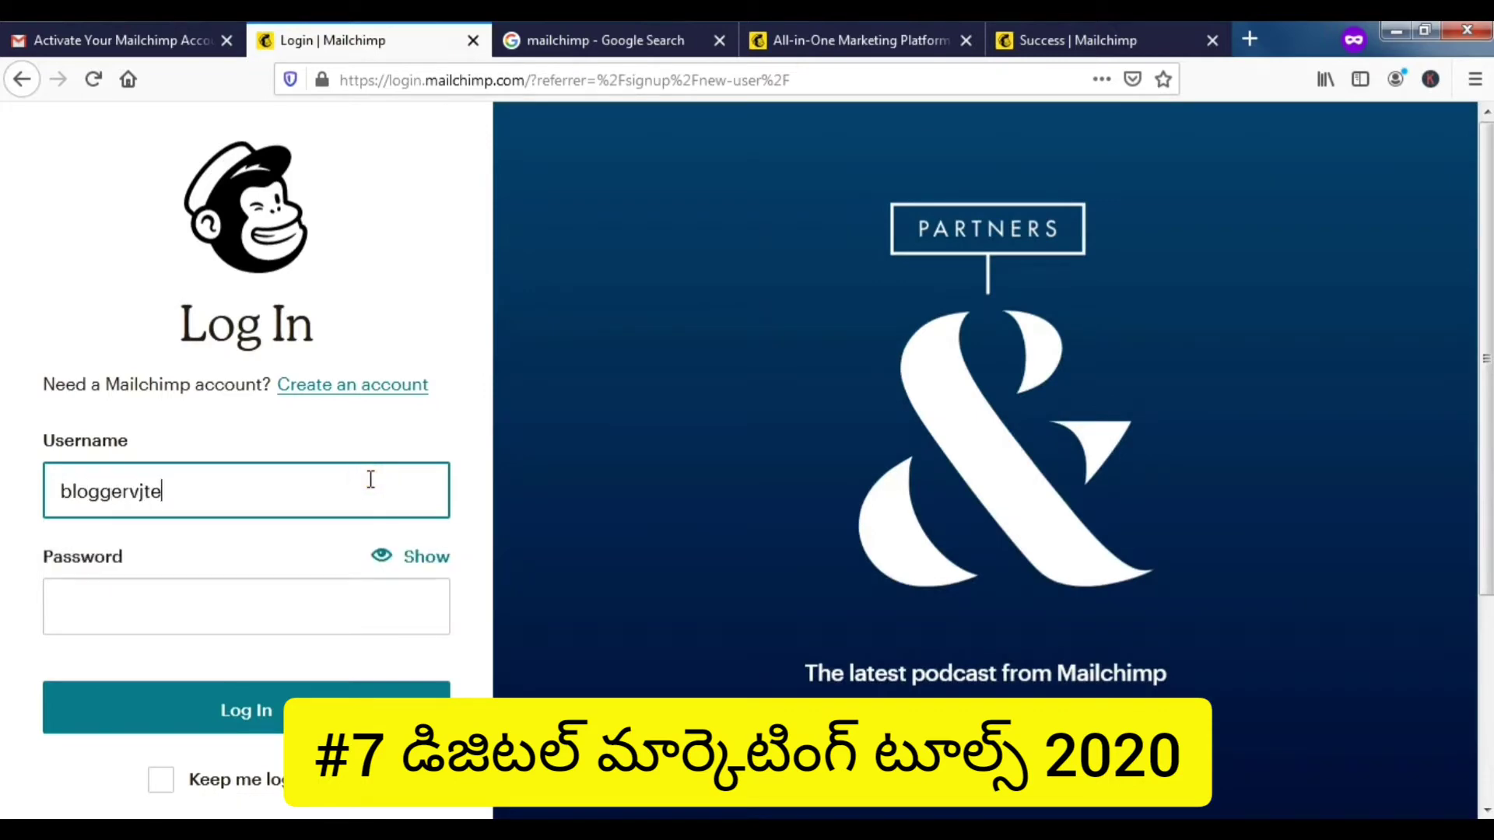
pyautogui.write('stinfg')
pyautogui.press('Tab')
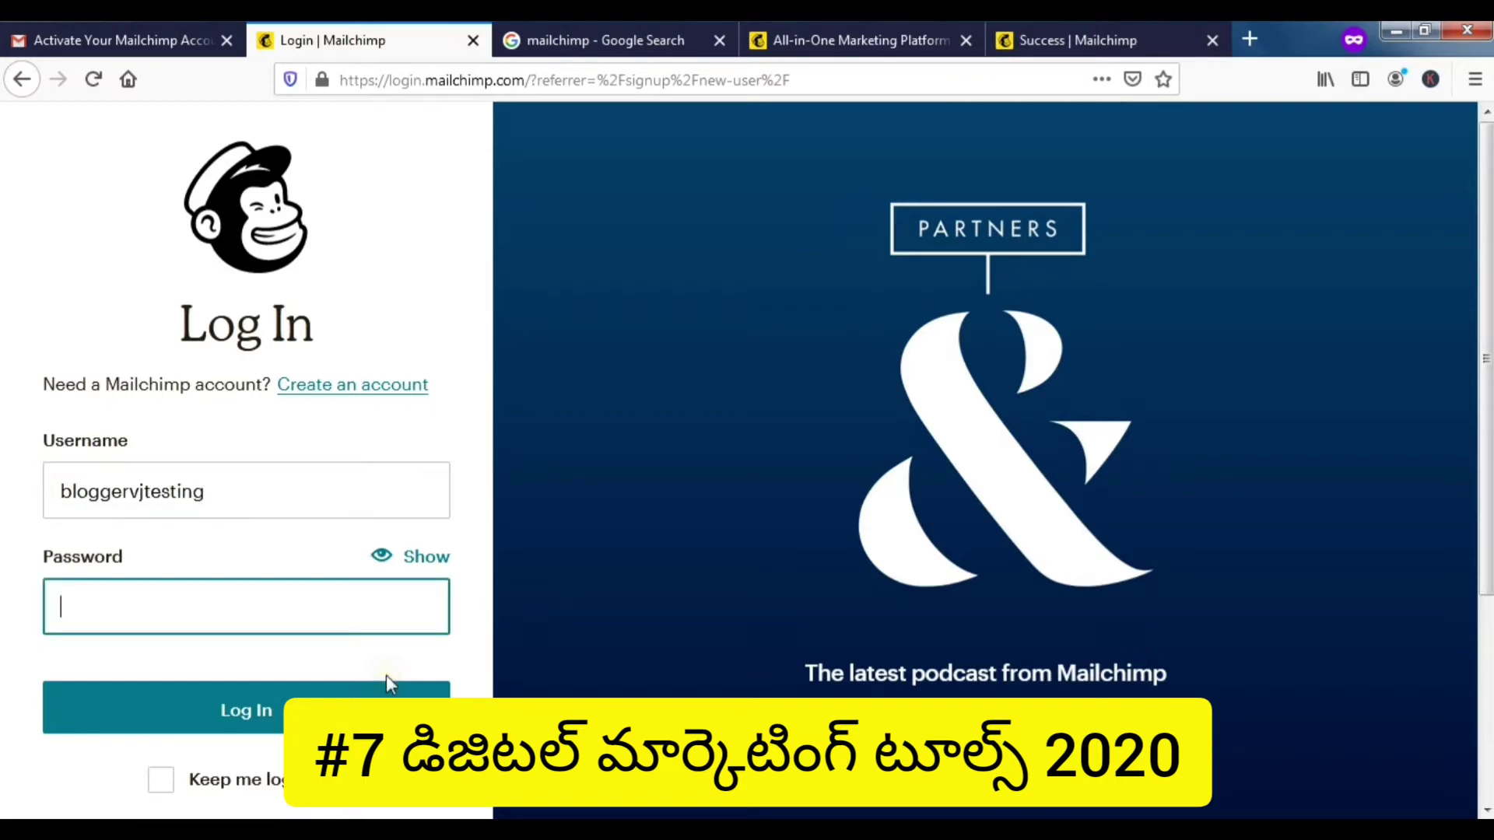
pyautogui.write('••••••••••••••')
pyautogui.click(387, 685)
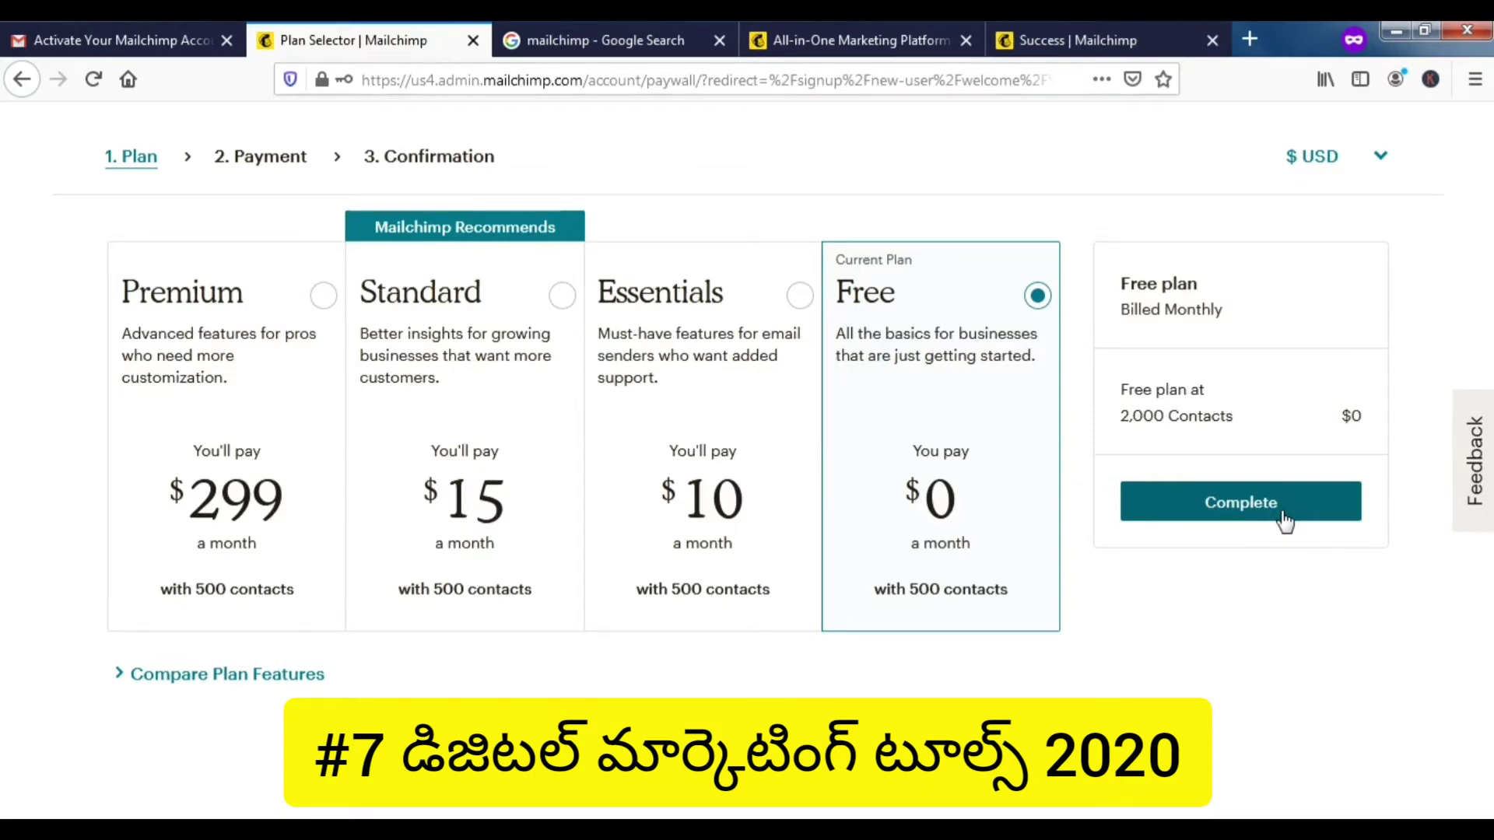
# - Keep the $0 Free plan and complete the plan selection
pyautogui.click(1286, 518)
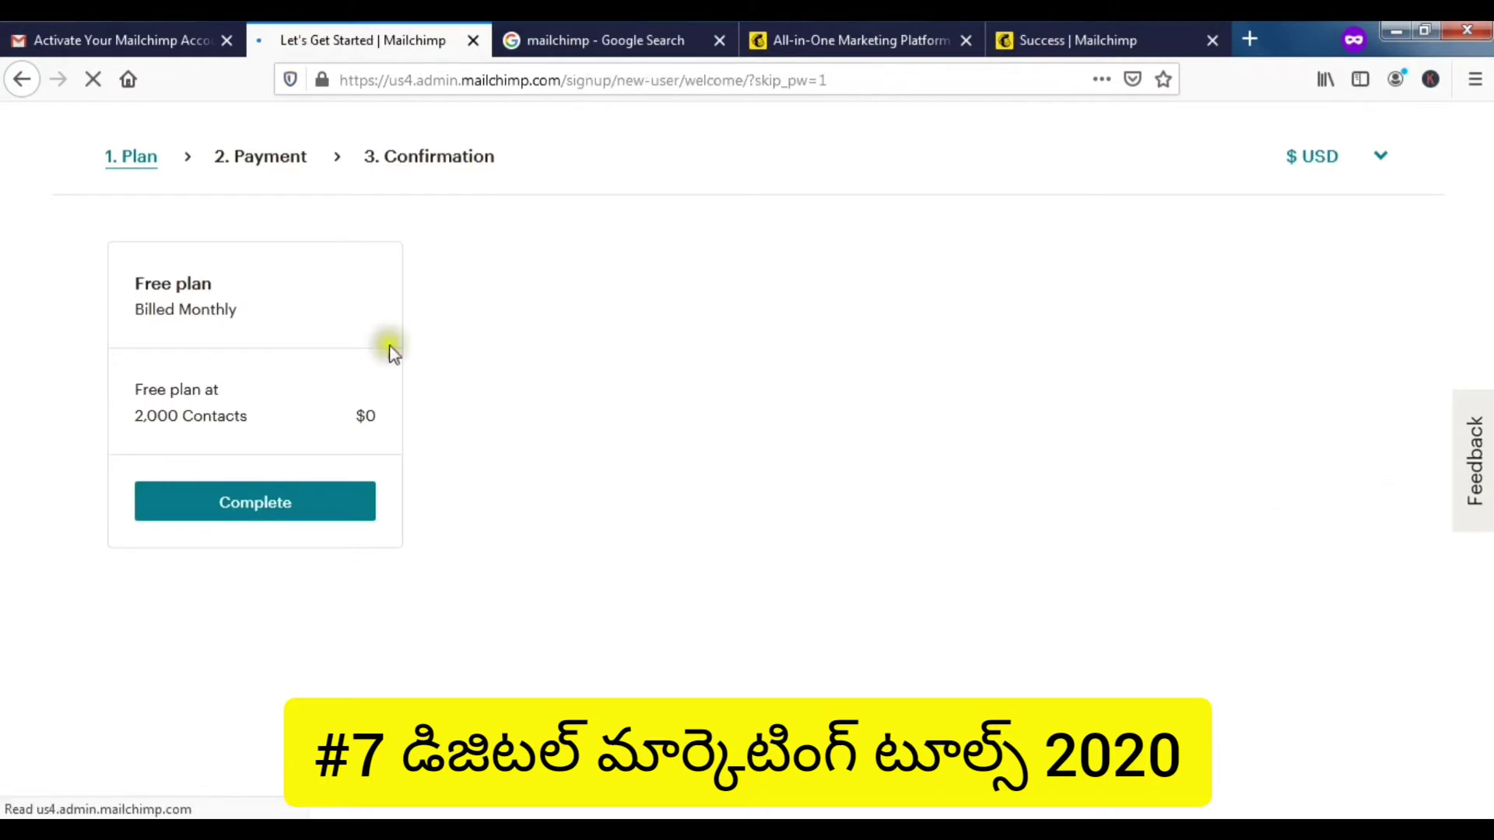
pyautogui.click(289, 514)
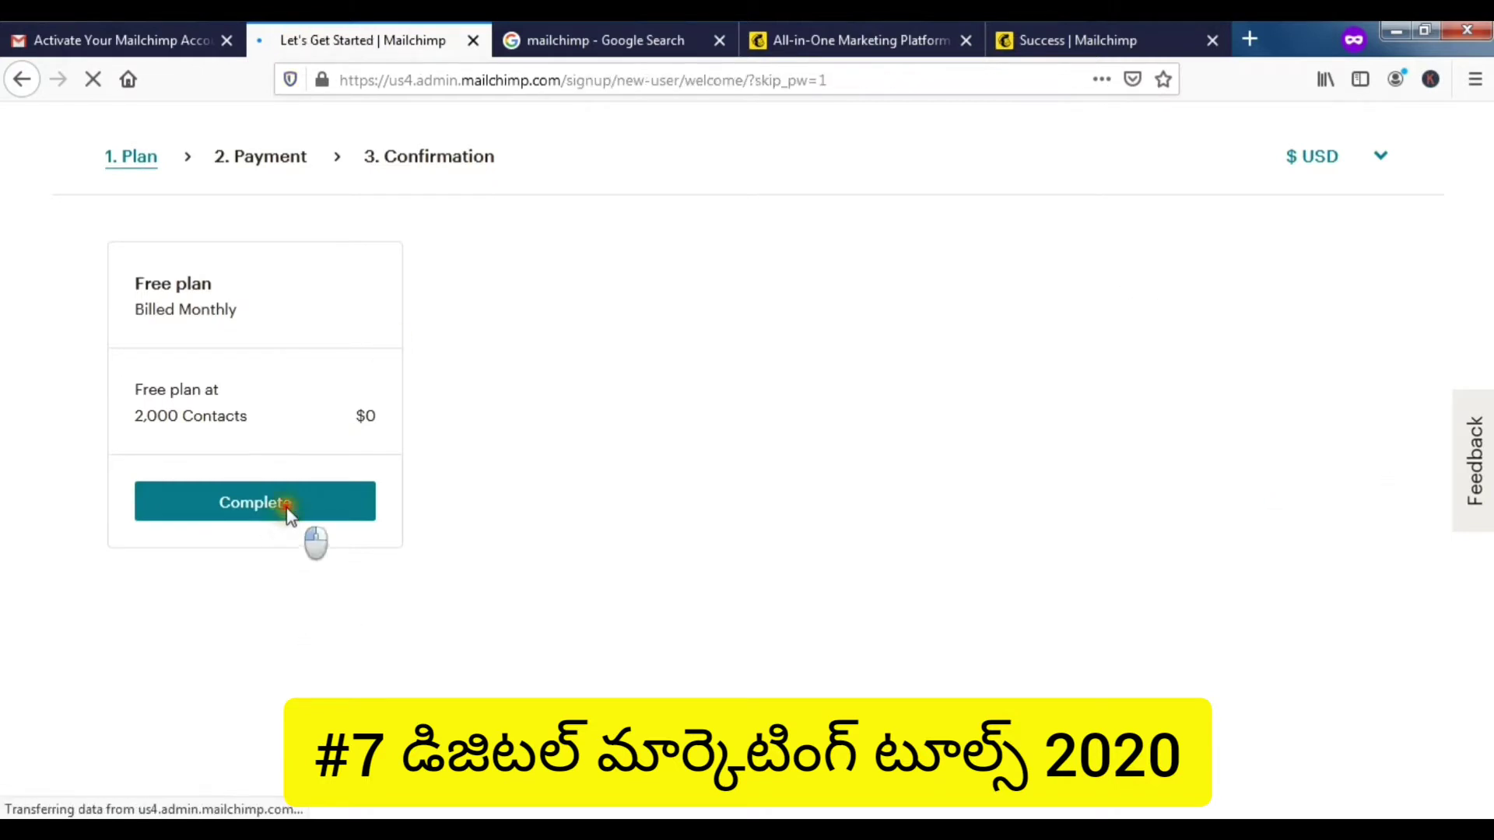
# - Enter the user's first and last name on the welcome form and continue
pyautogui.click(652, 559)
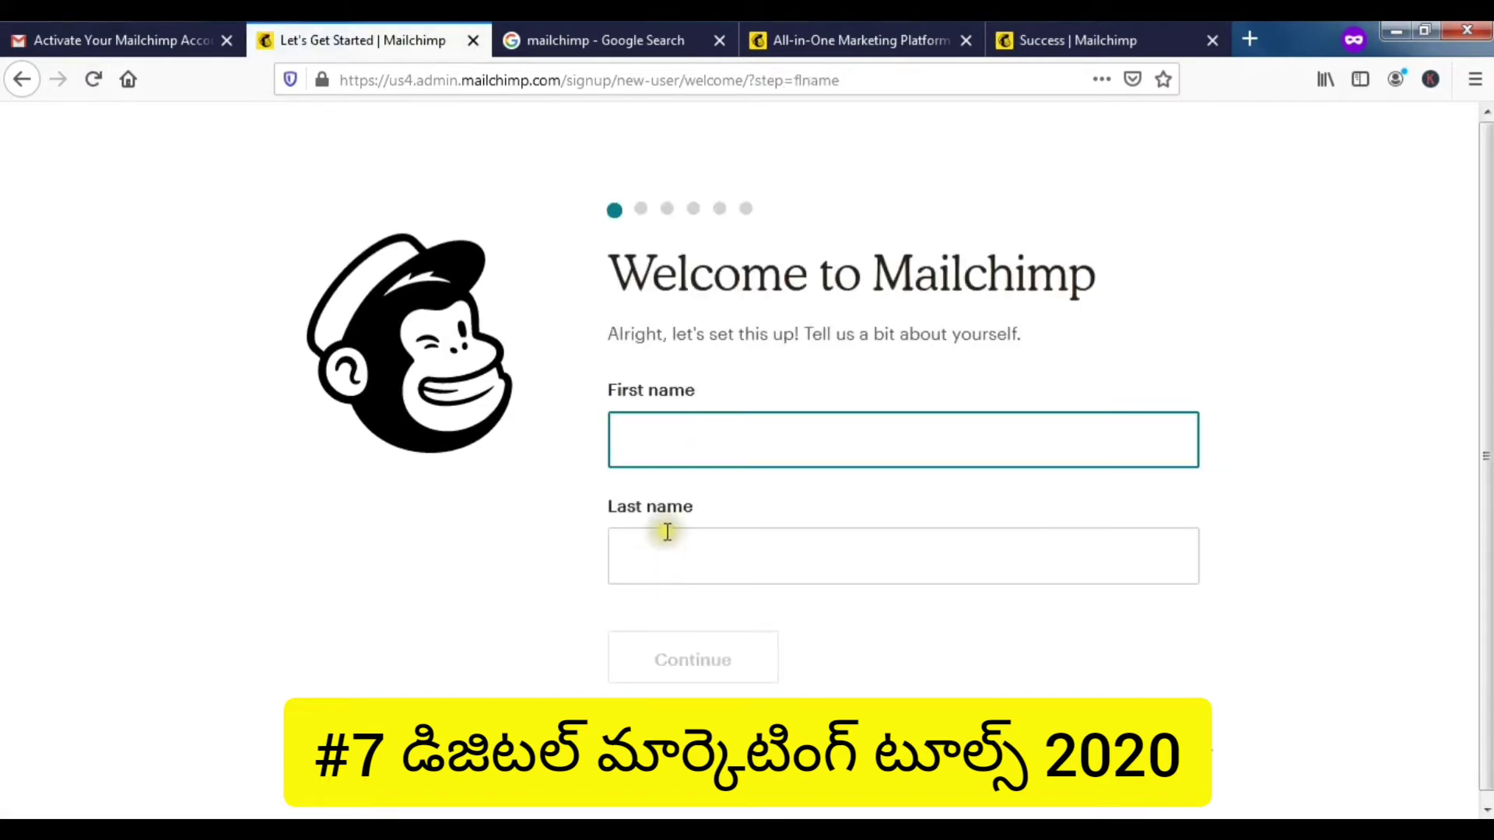
pyautogui.click(893, 449)
pyautogui.write('V')
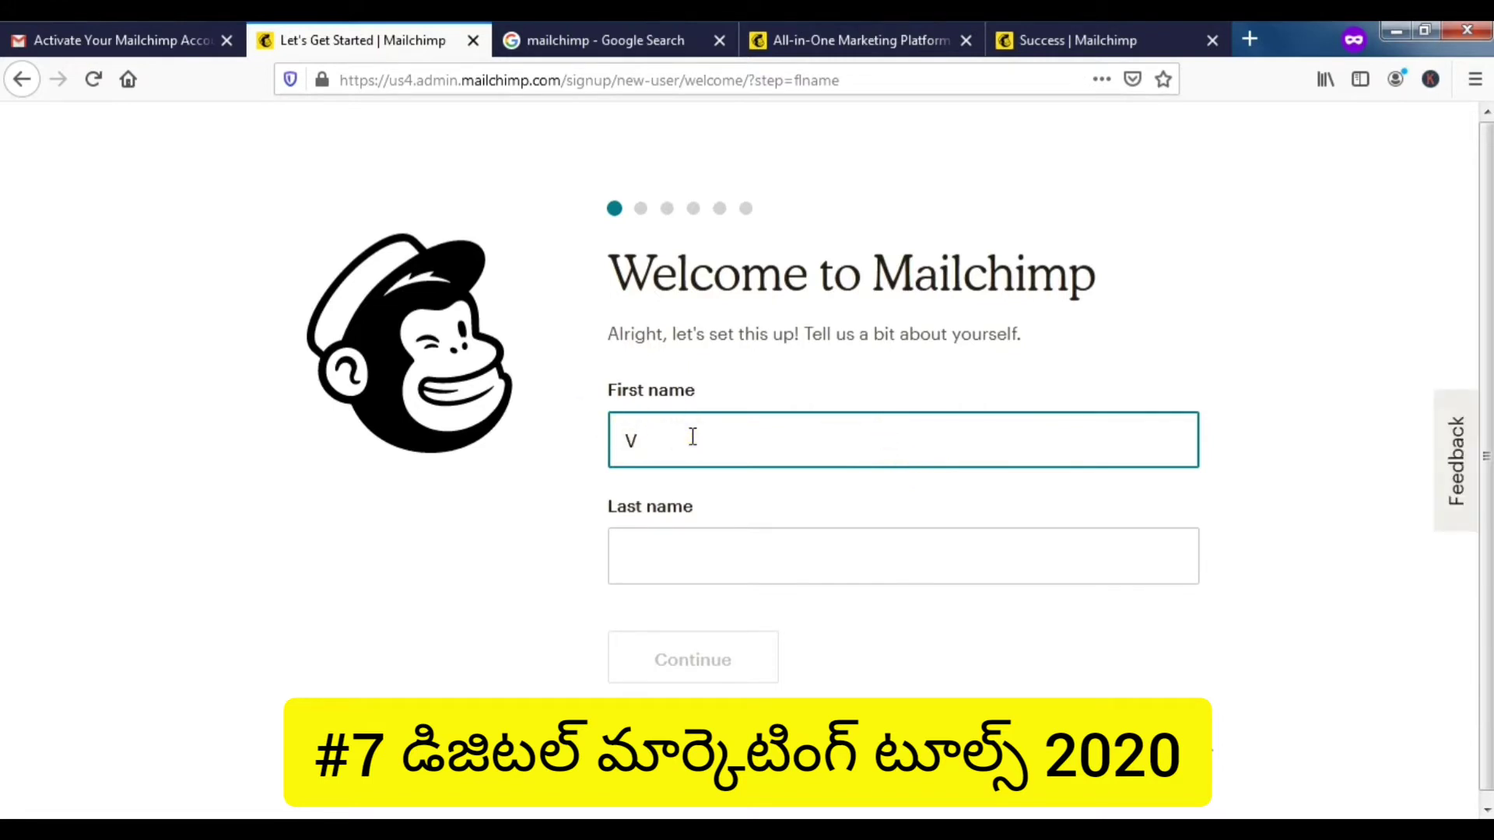
pyautogui.press('BackSpace')
pyautogui.press('BackSpace')
pyautogui.write('TEst')
pyautogui.write('st')
pyautogui.click(729, 561)
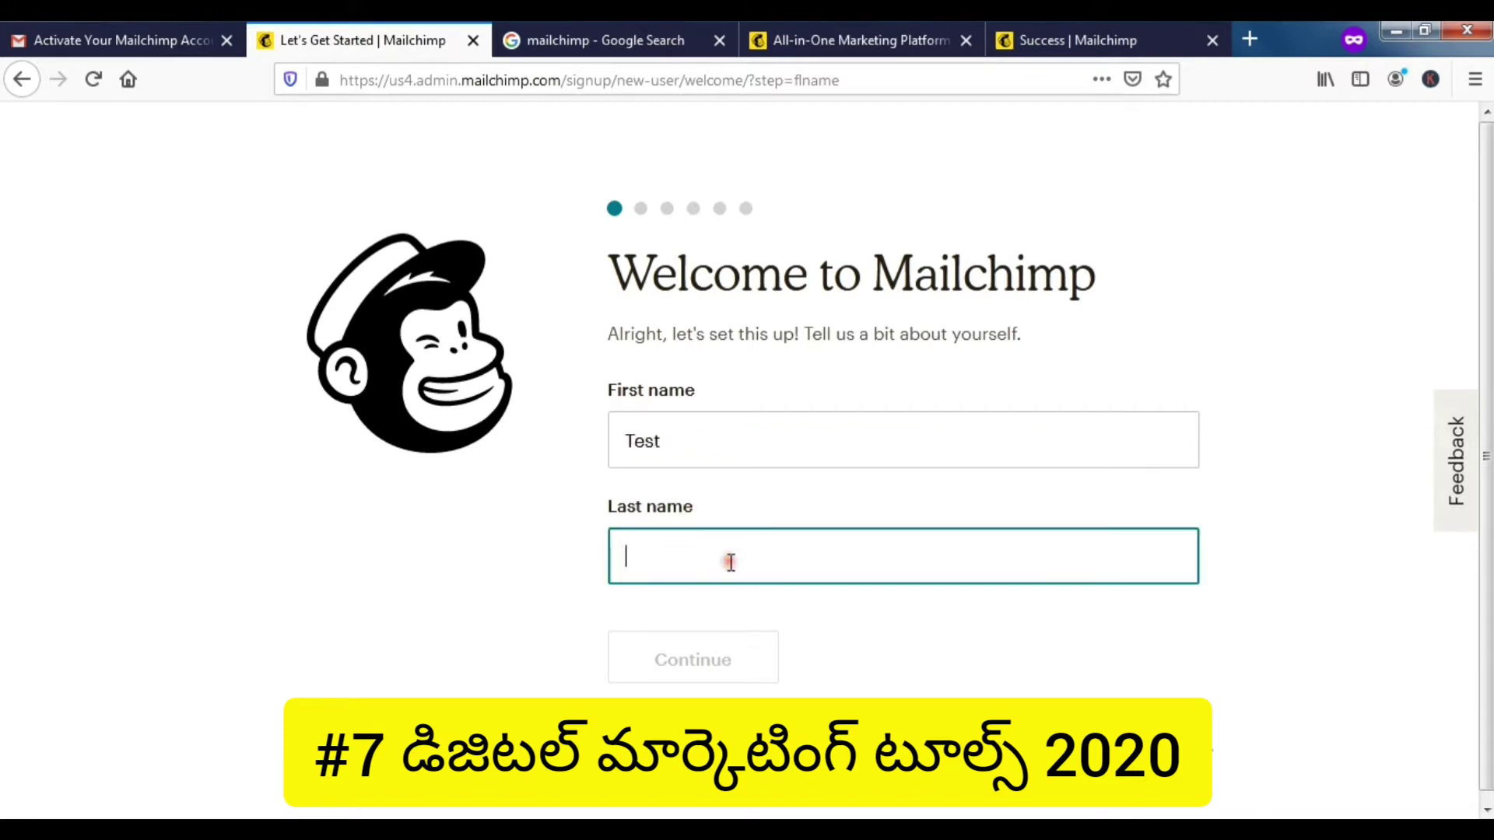
pyautogui.write('VJ')
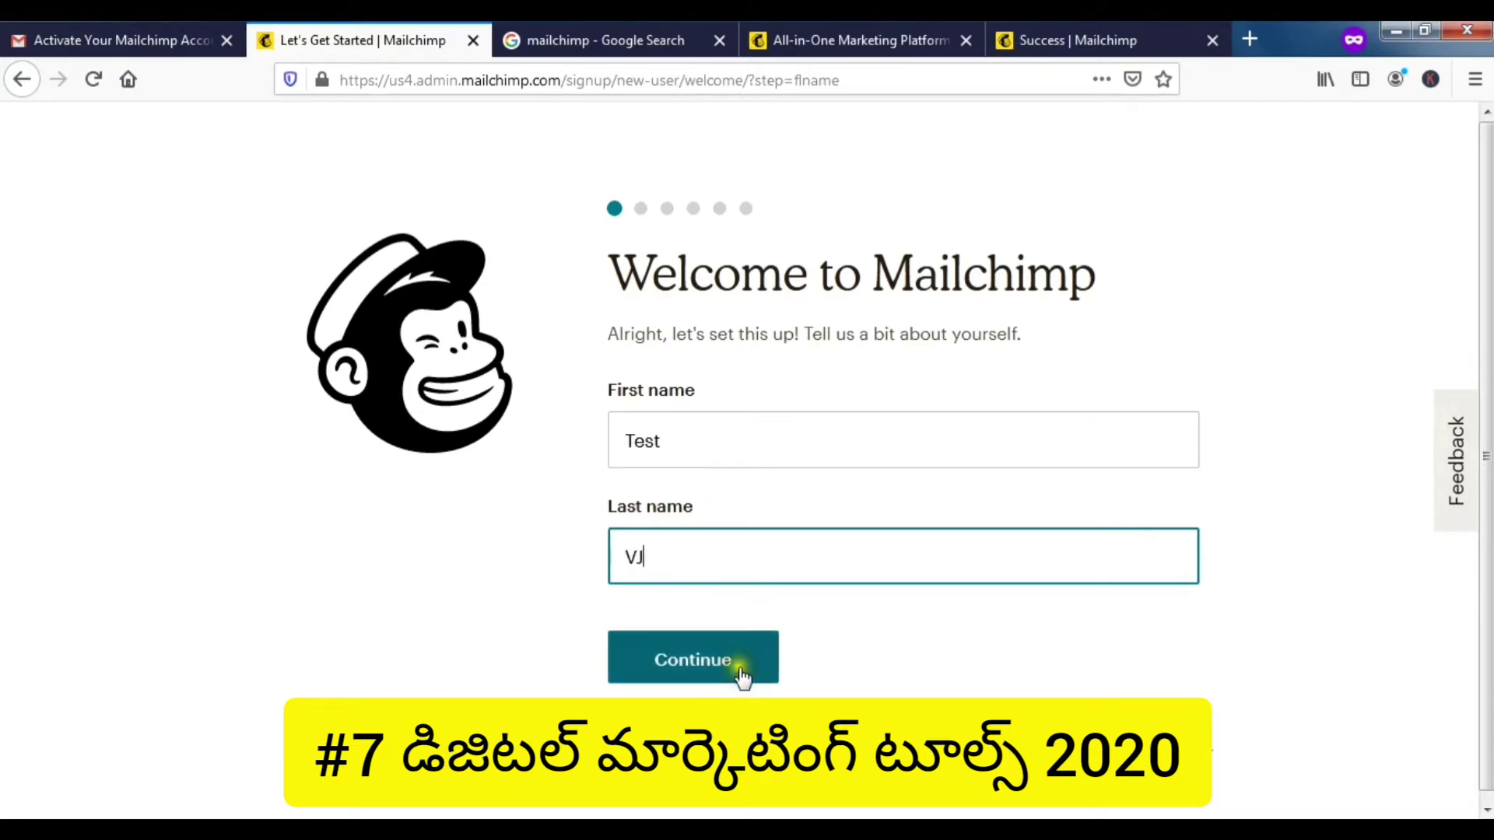
pyautogui.click(741, 676)
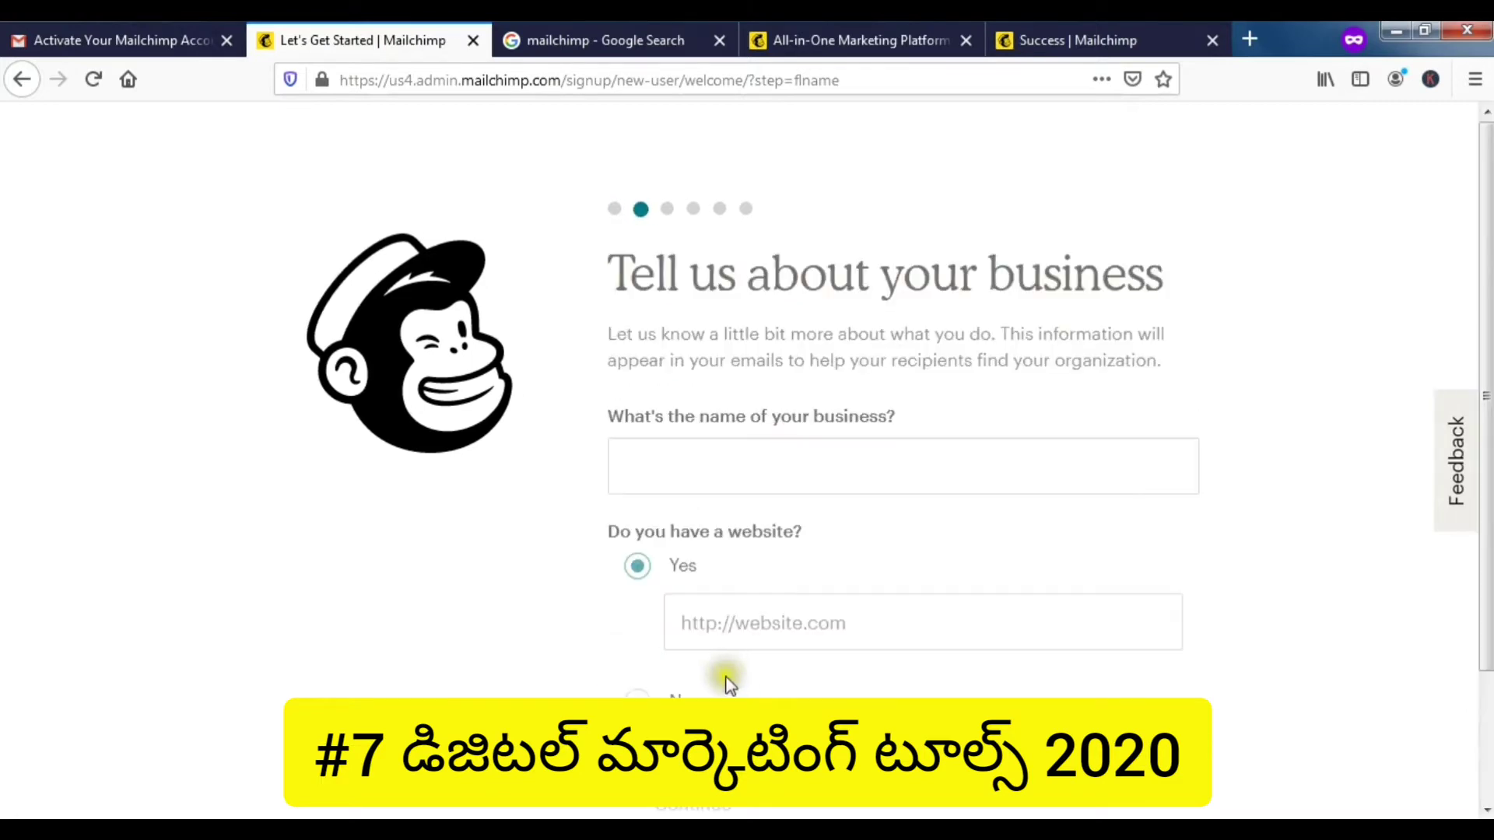
# - Enter DM Tools as the business name
pyautogui.click(93, 35)
pyautogui.click(303, 196)
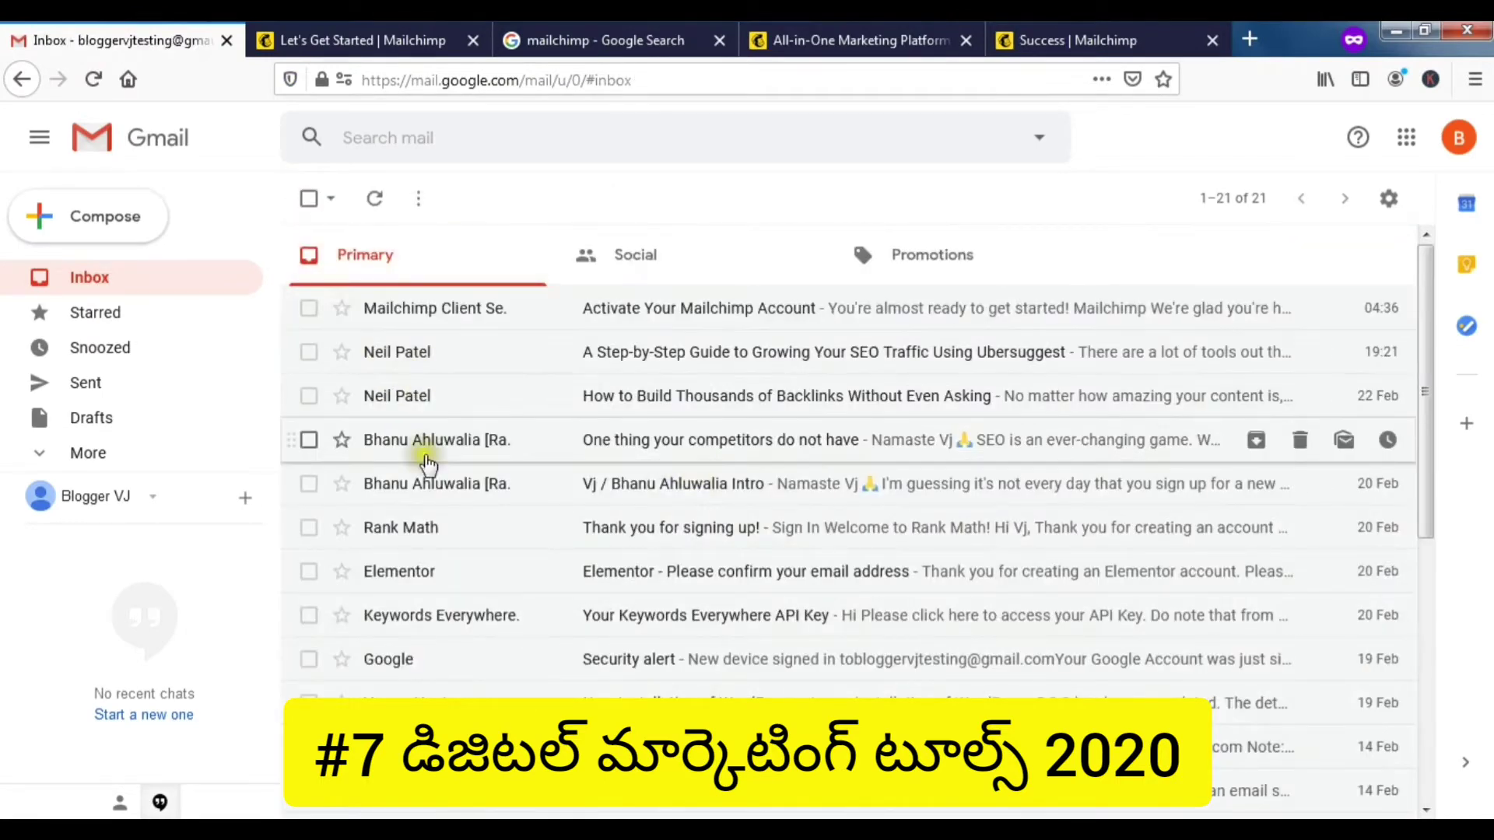
pyautogui.click(333, 35)
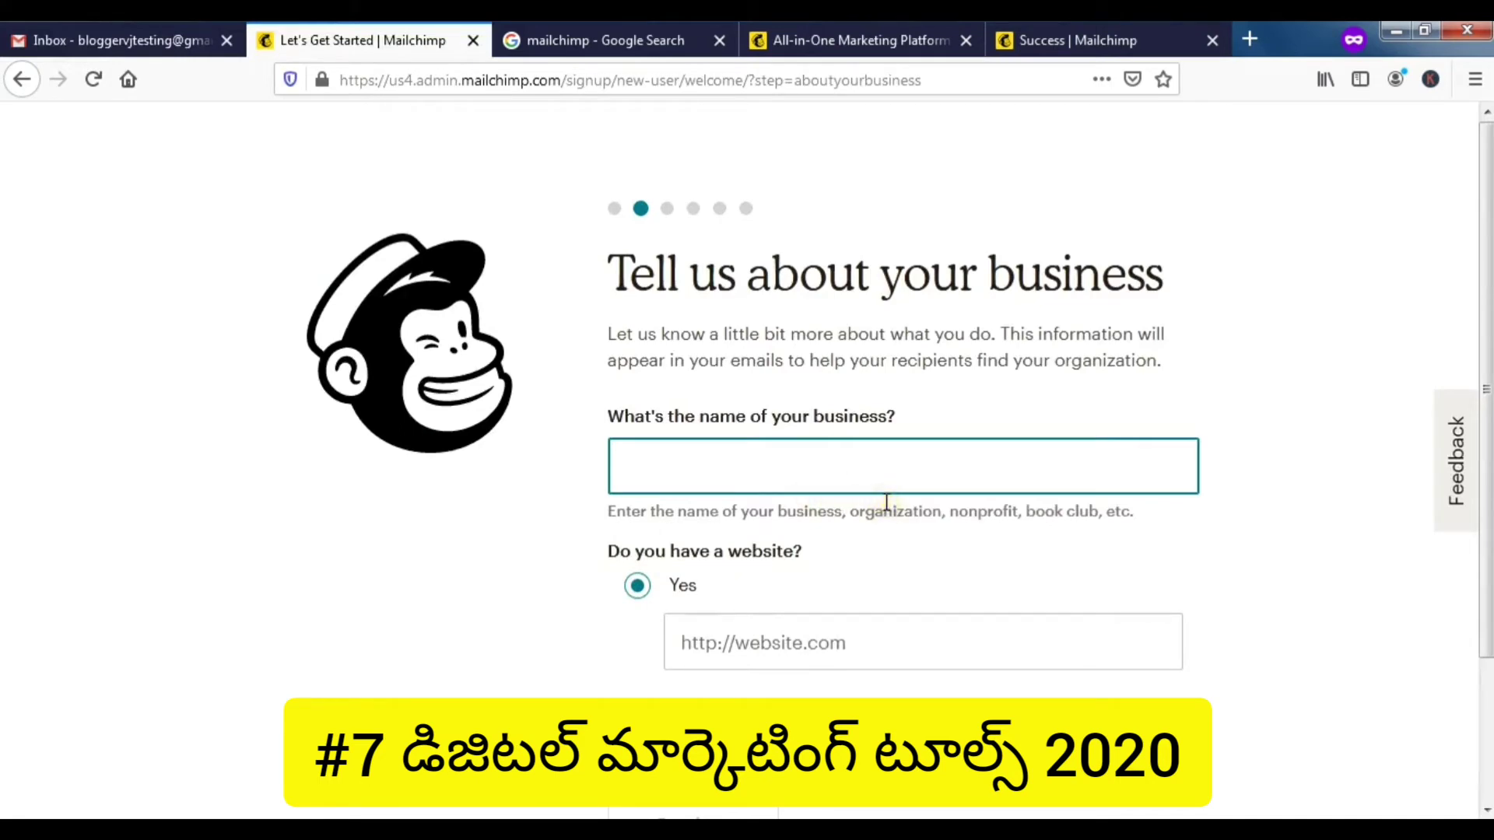
pyautogui.write('Testing')
pyautogui.hotkey('ctrl', 'a')
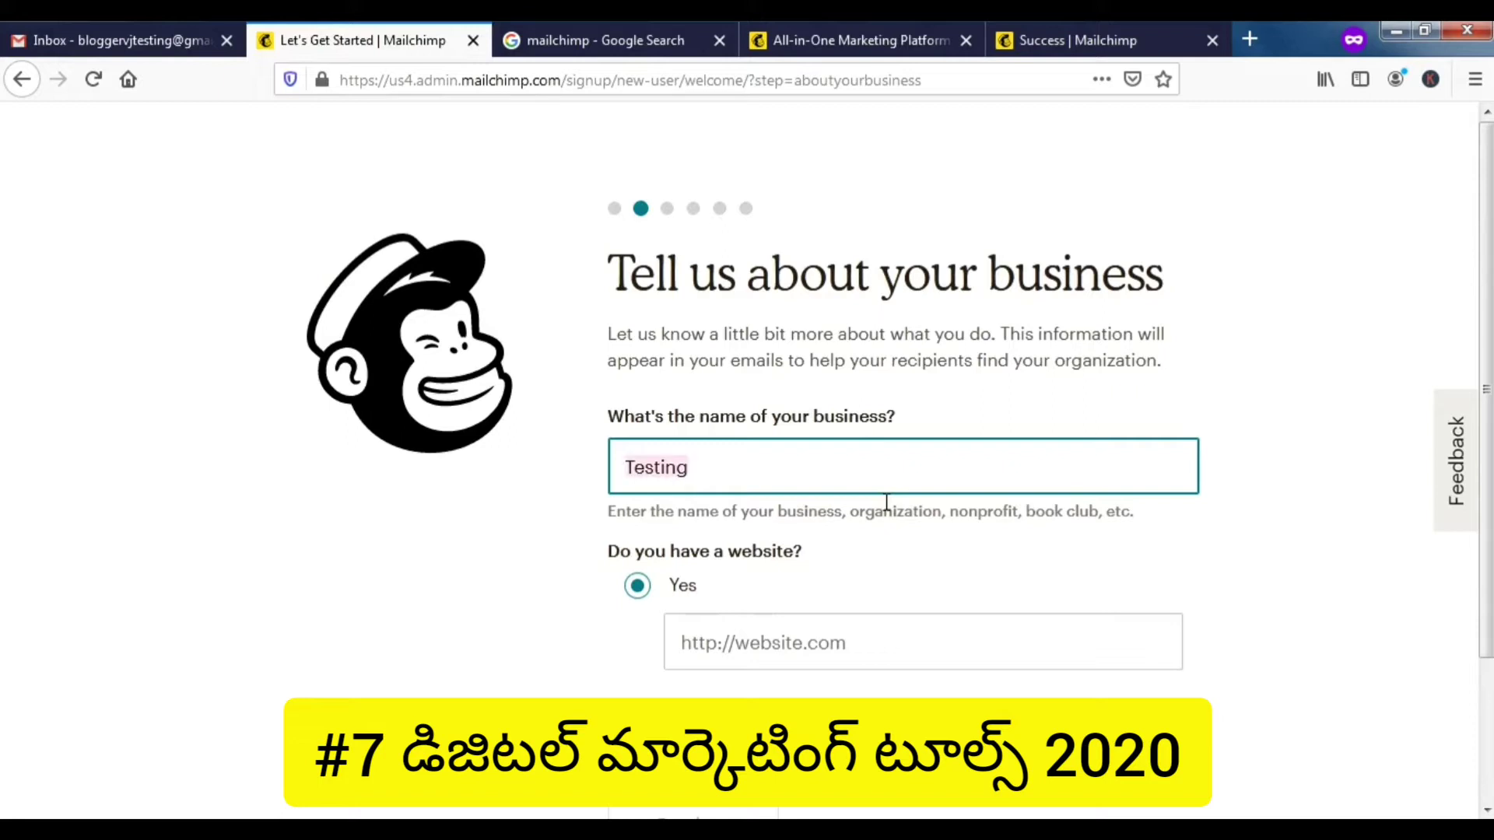
pyautogui.write('DM')
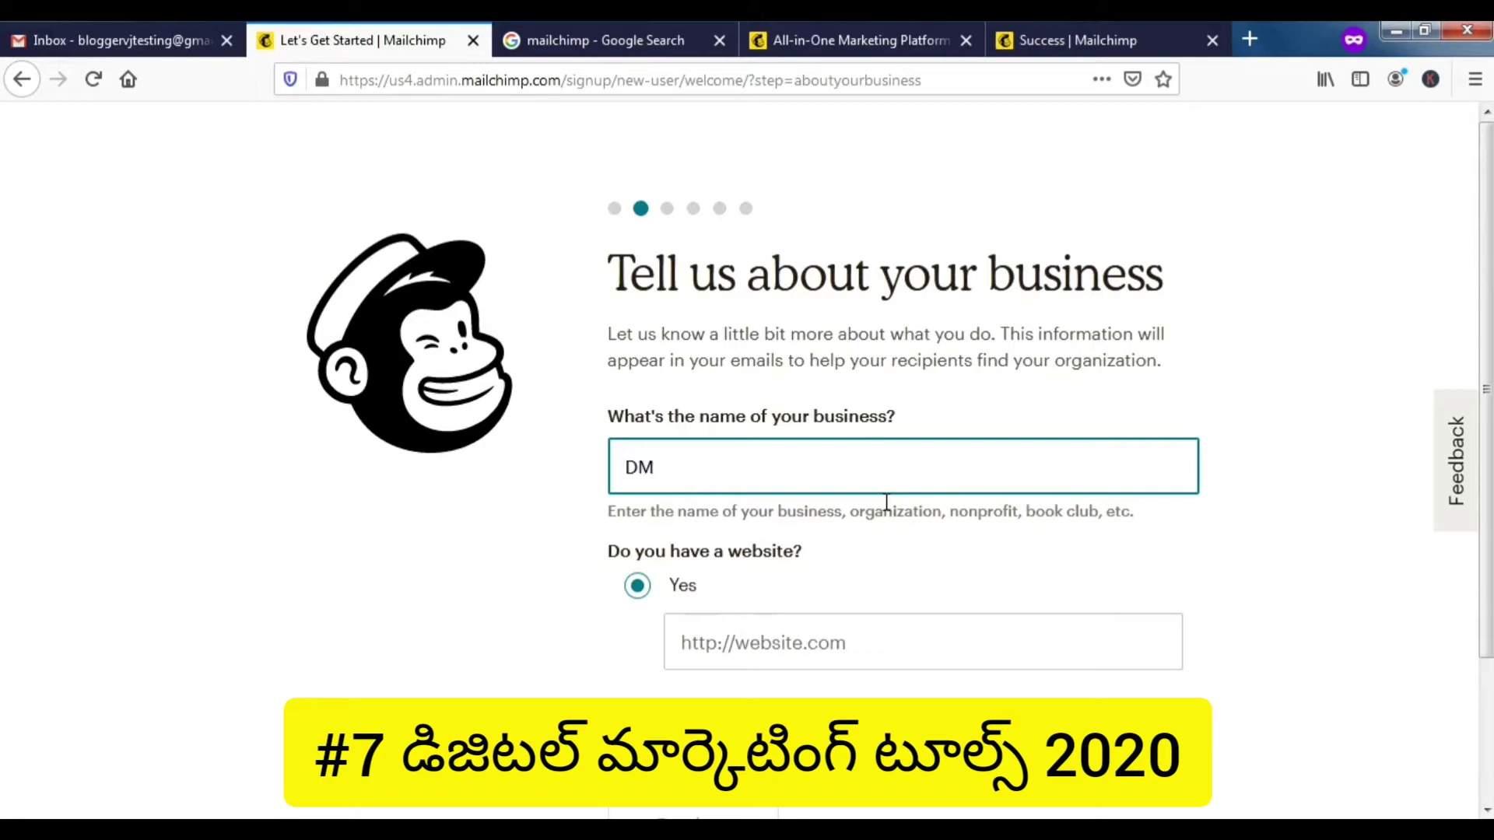
pyautogui.press('BackSpace')
pyautogui.press('BackSpace')
pyautogui.write('o')
# - Answer No to having a business website and continue
pyautogui.scroll(-3, 887, 501)
pyautogui.click(667, 547)
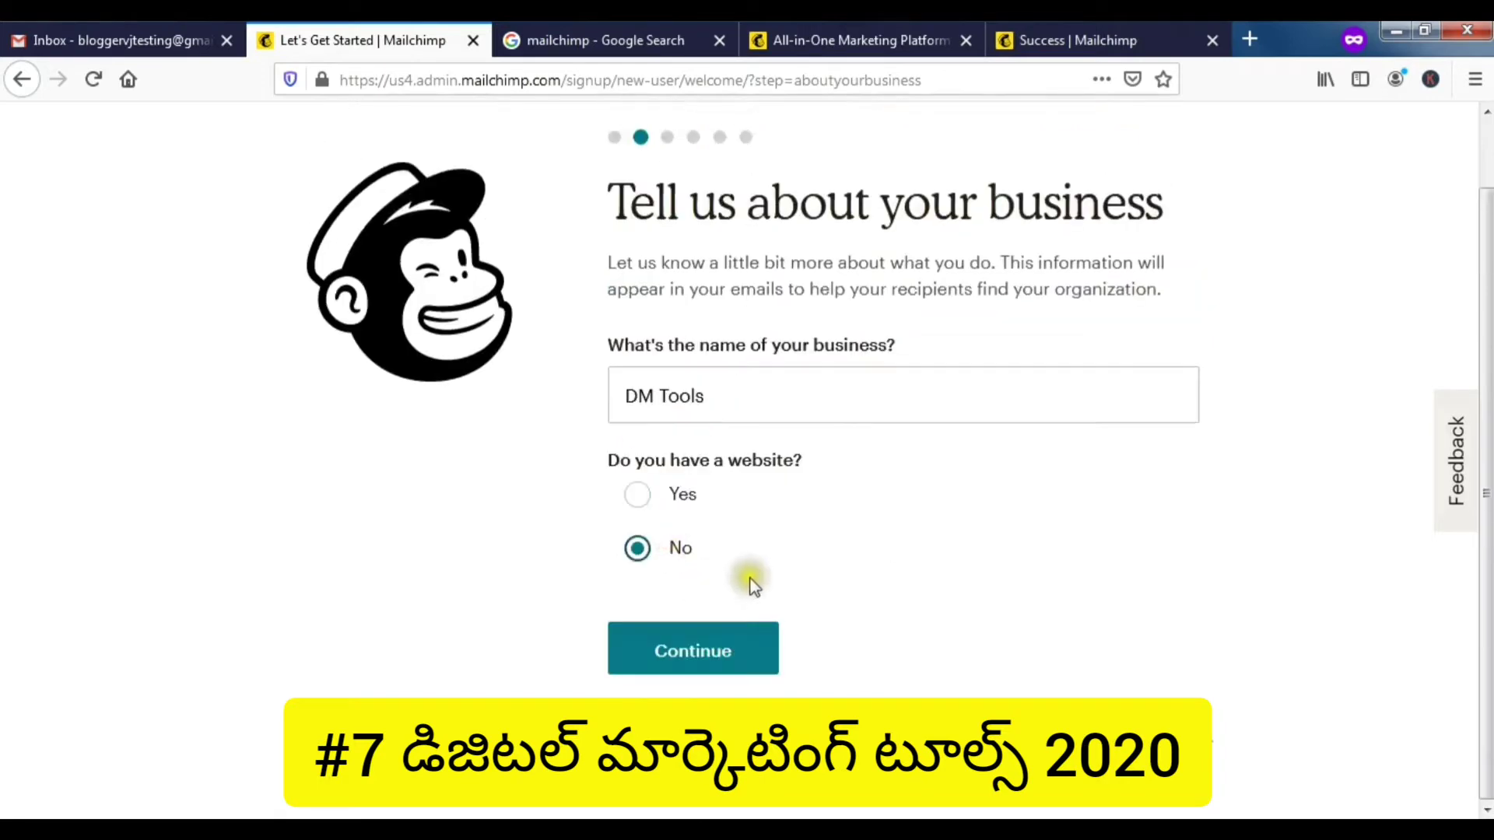
pyautogui.click(735, 660)
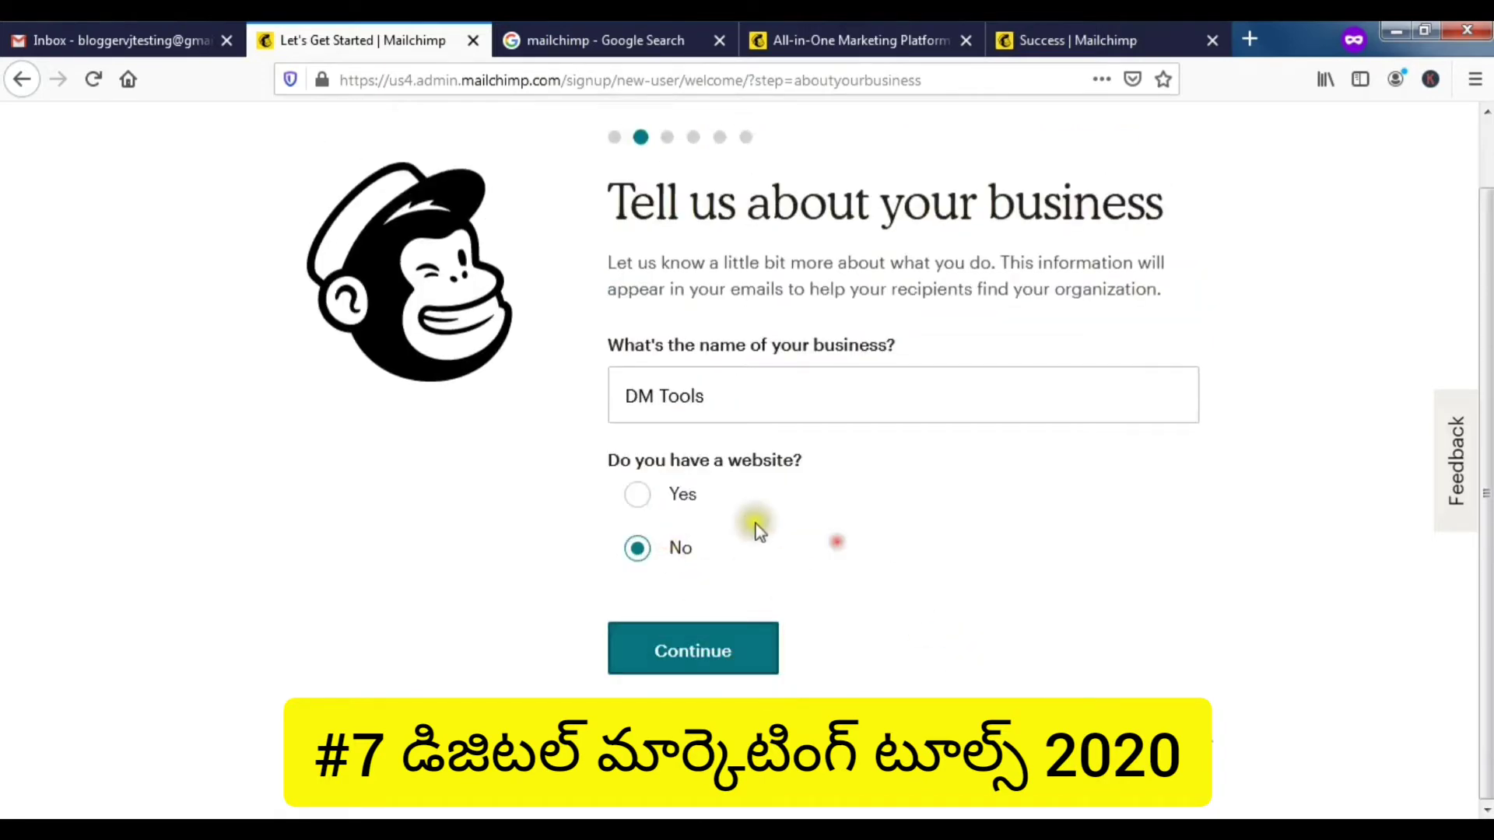
pyautogui.press('Up')
pyautogui.click(821, 566)
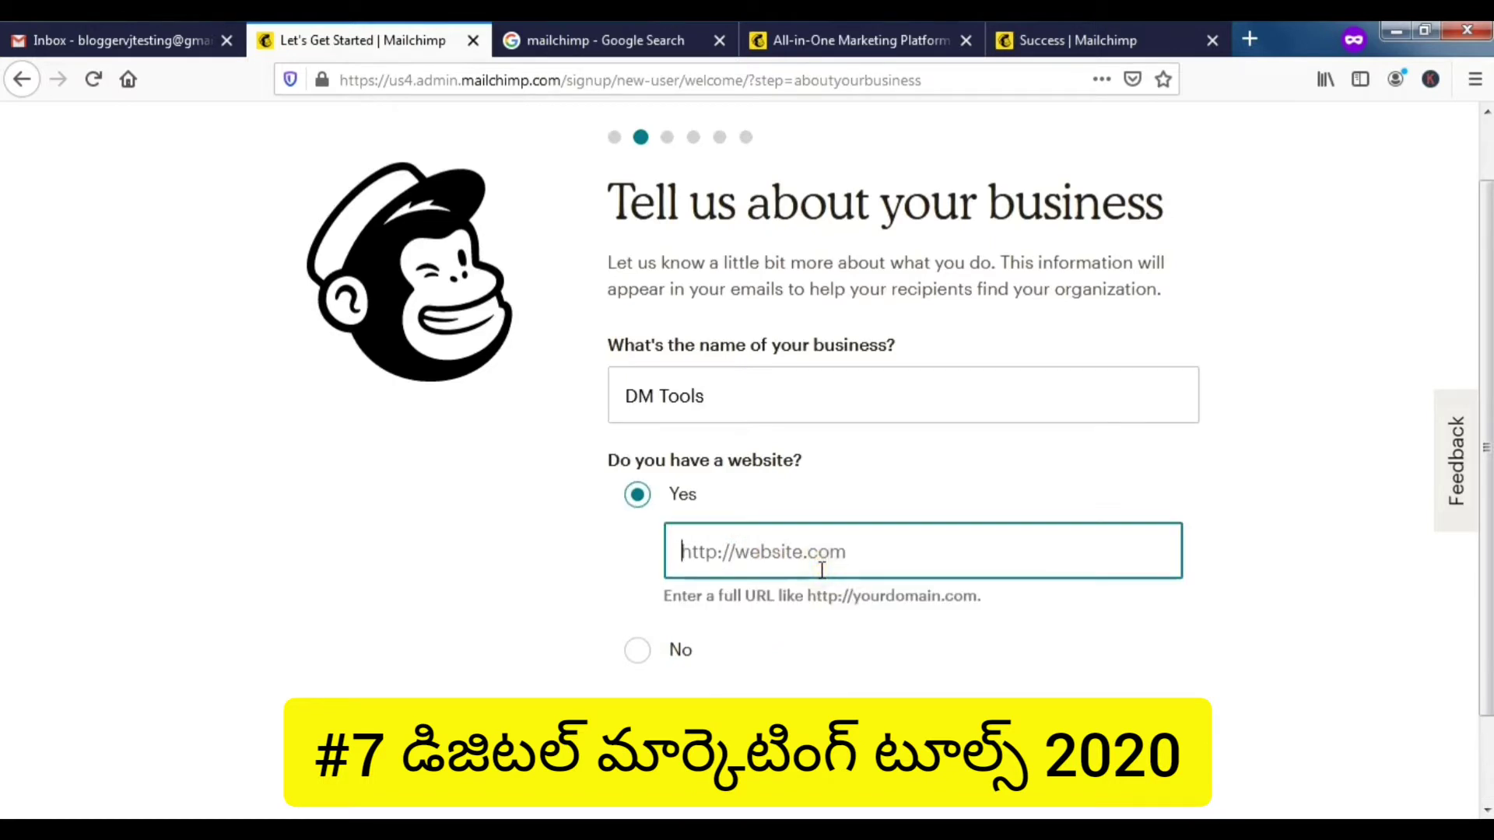
pyautogui.click(821, 569)
pyautogui.click(823, 569)
pyautogui.click(639, 652)
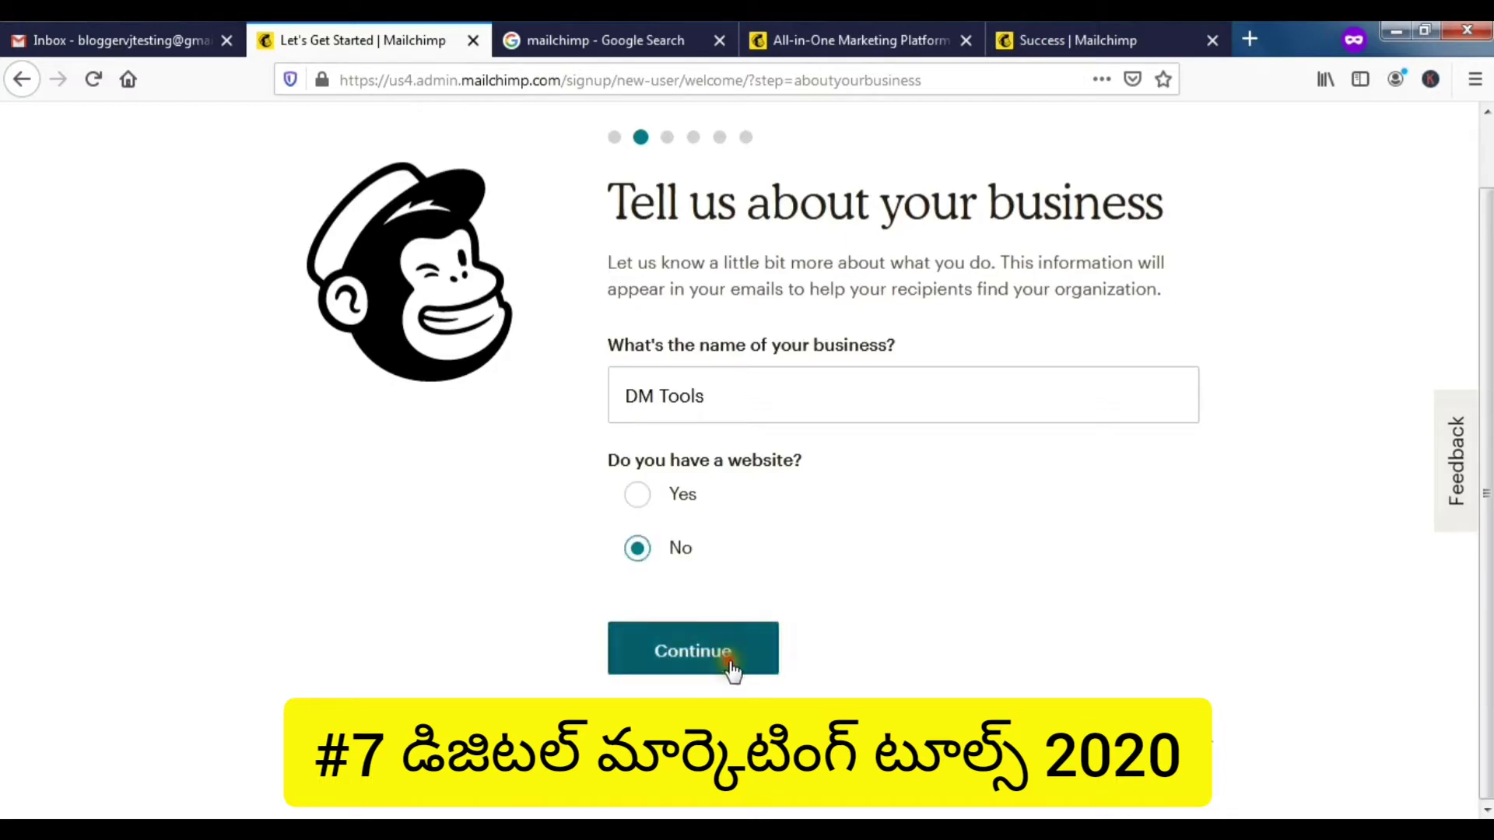
pyautogui.click(730, 667)
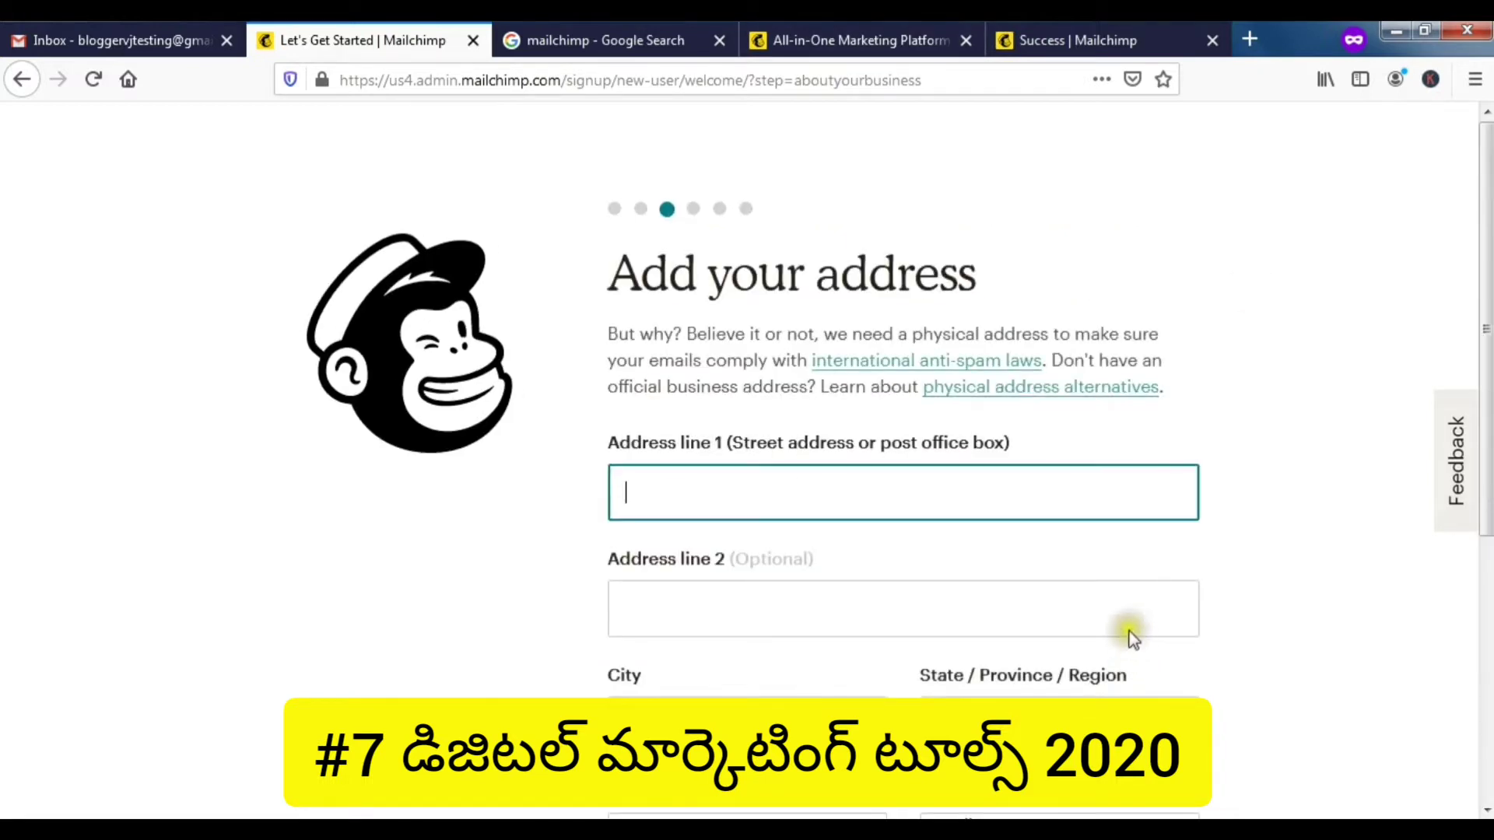
# - Look up the mailing address in the activation email's footer
pyautogui.scroll(-2, 1237, 588)
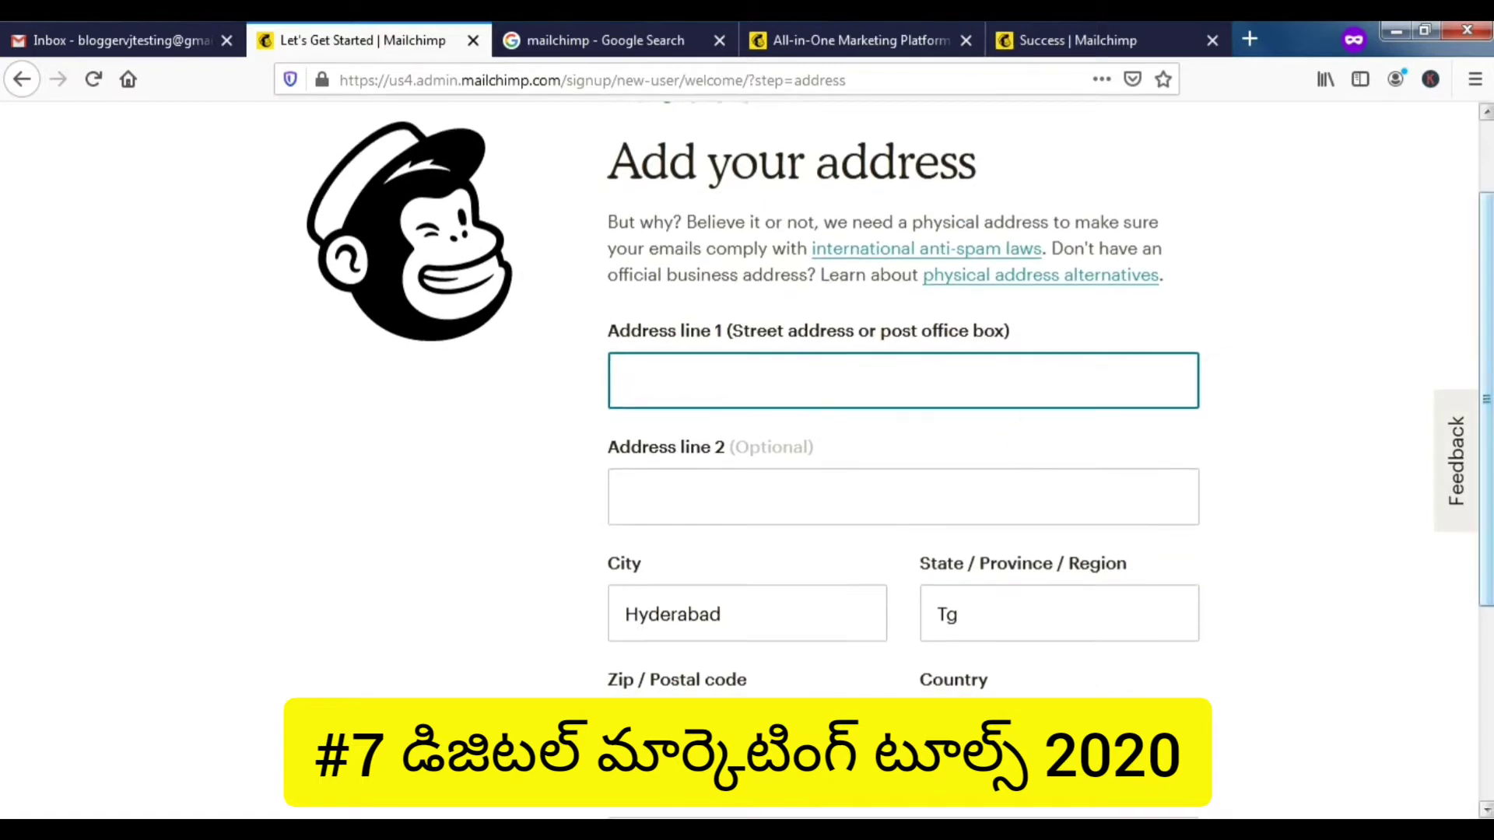
pyautogui.scroll(-2, 1486, 436)
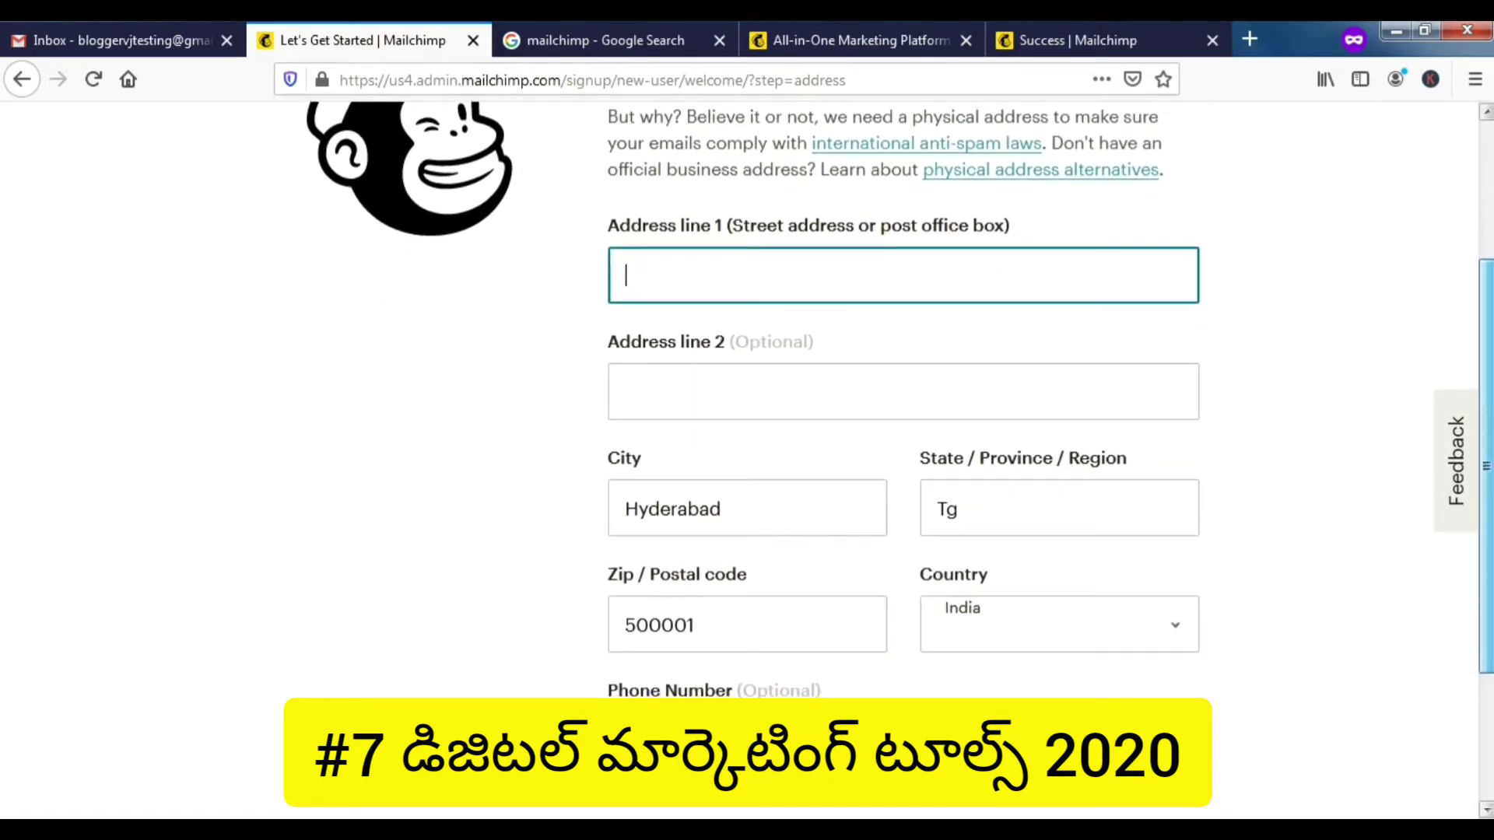
pyautogui.scroll(-1, 900, 399)
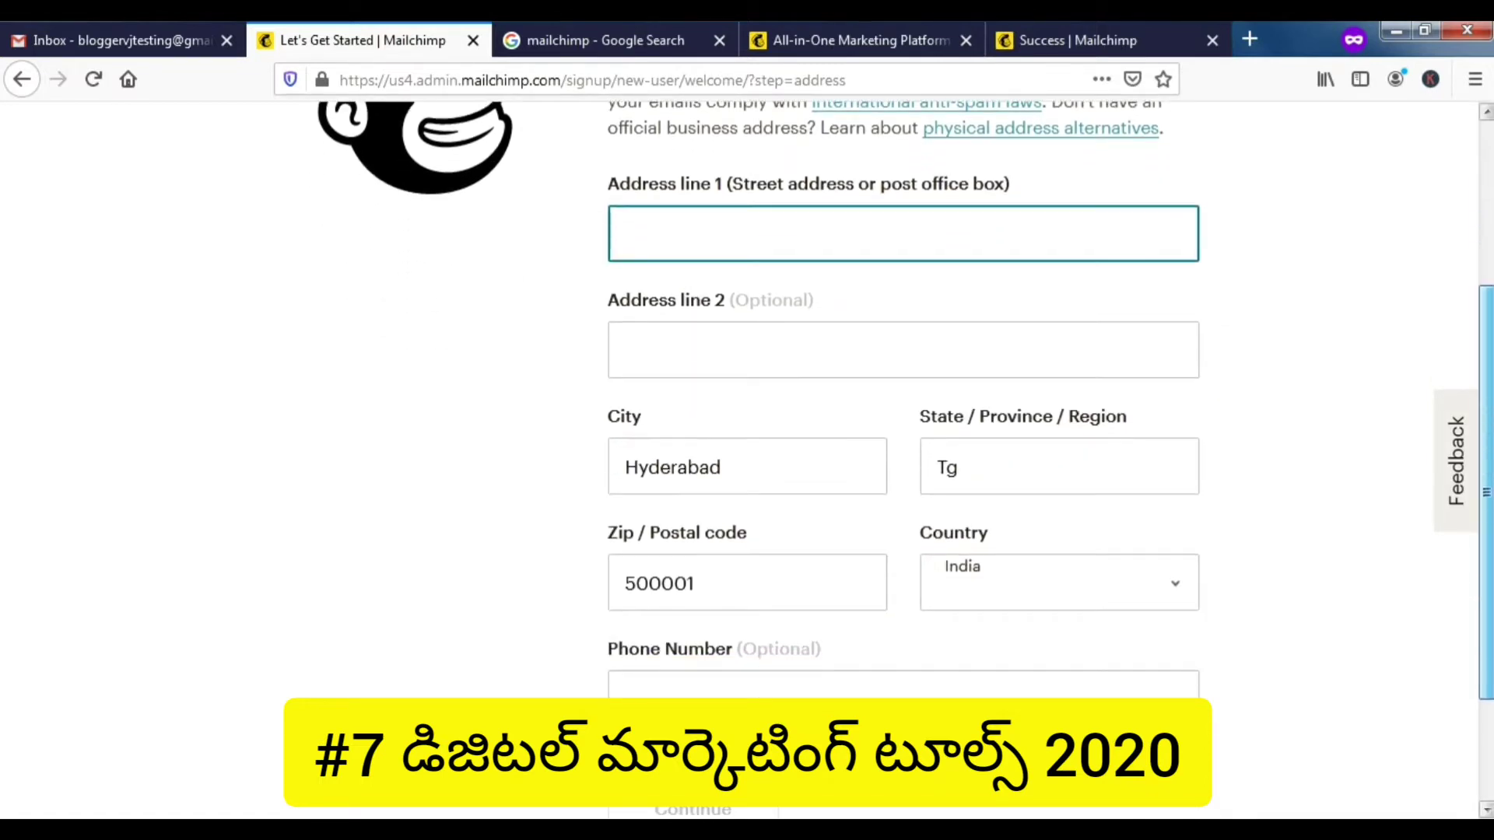
pyautogui.click(101, 36)
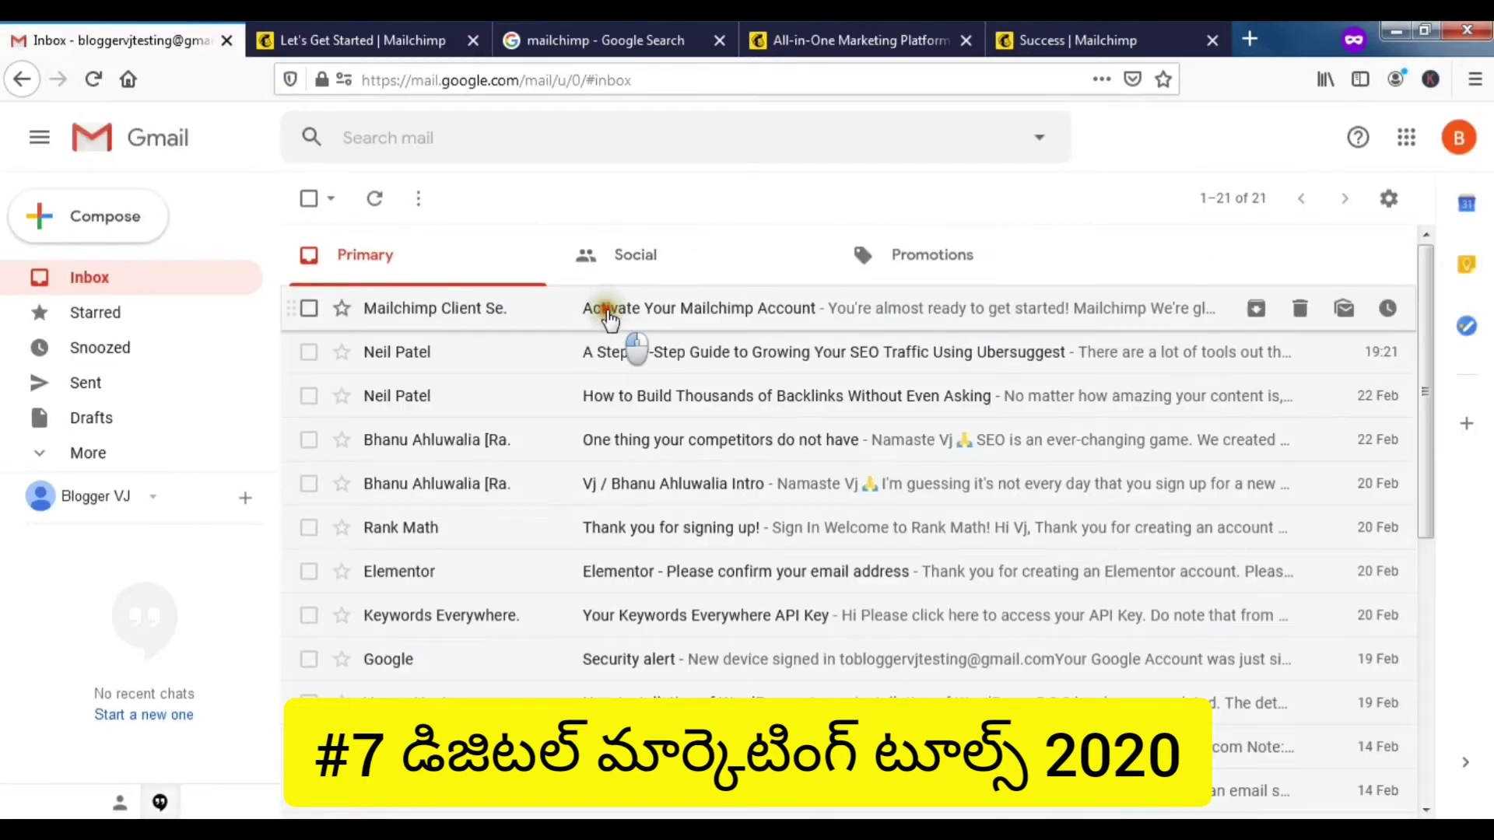
pyautogui.click(608, 315)
pyautogui.scroll(-5, 1162, 537)
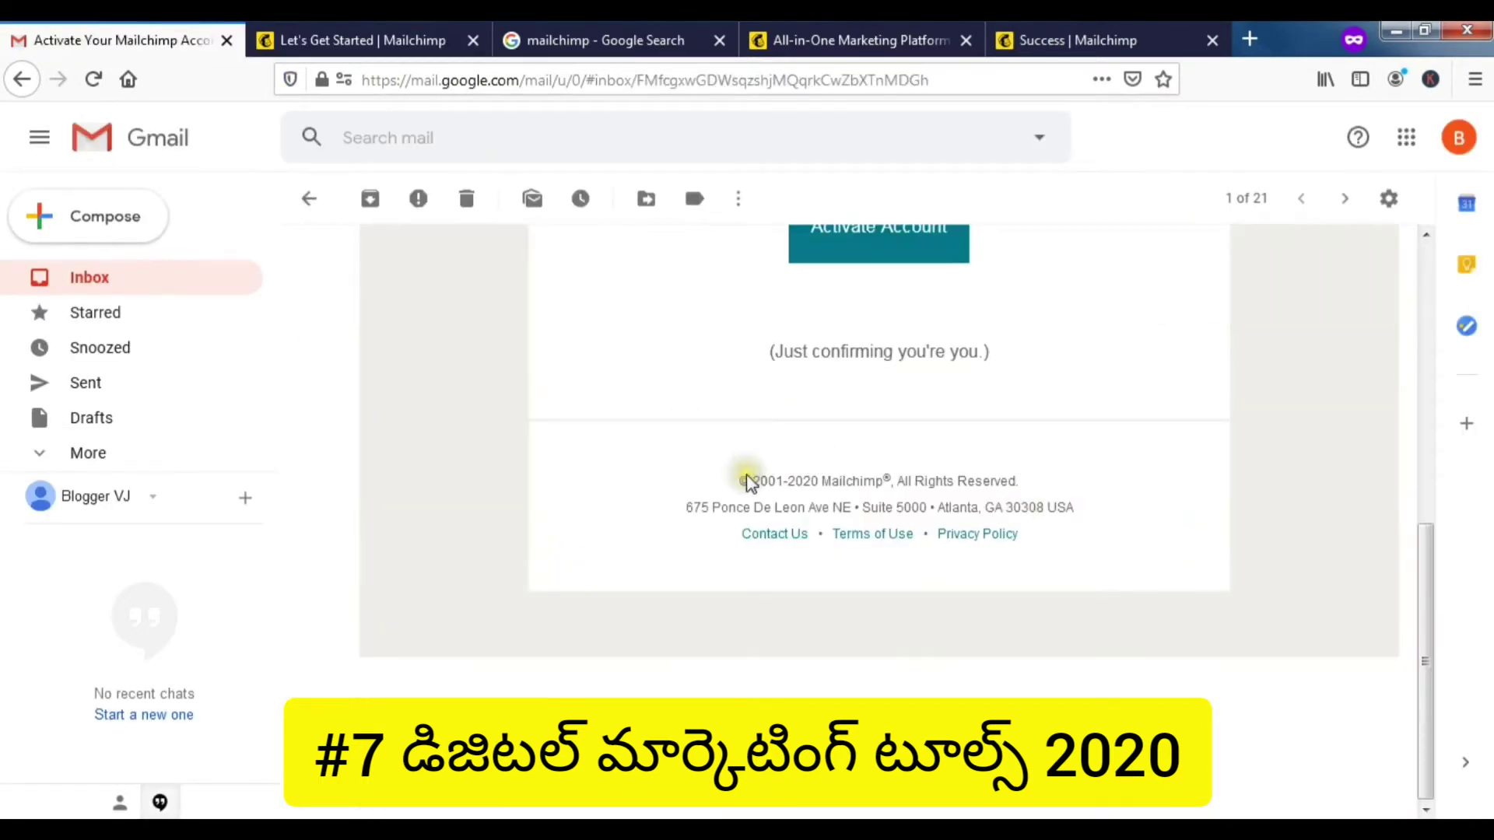
pyautogui.moveTo(684, 507)
pyautogui.mouseDown()
pyautogui.moveTo(1043, 536)
pyautogui.moveTo(1003, 507)
pyautogui.moveTo(687, 501)
pyautogui.mouseUp()
pyautogui.click(268, 35)
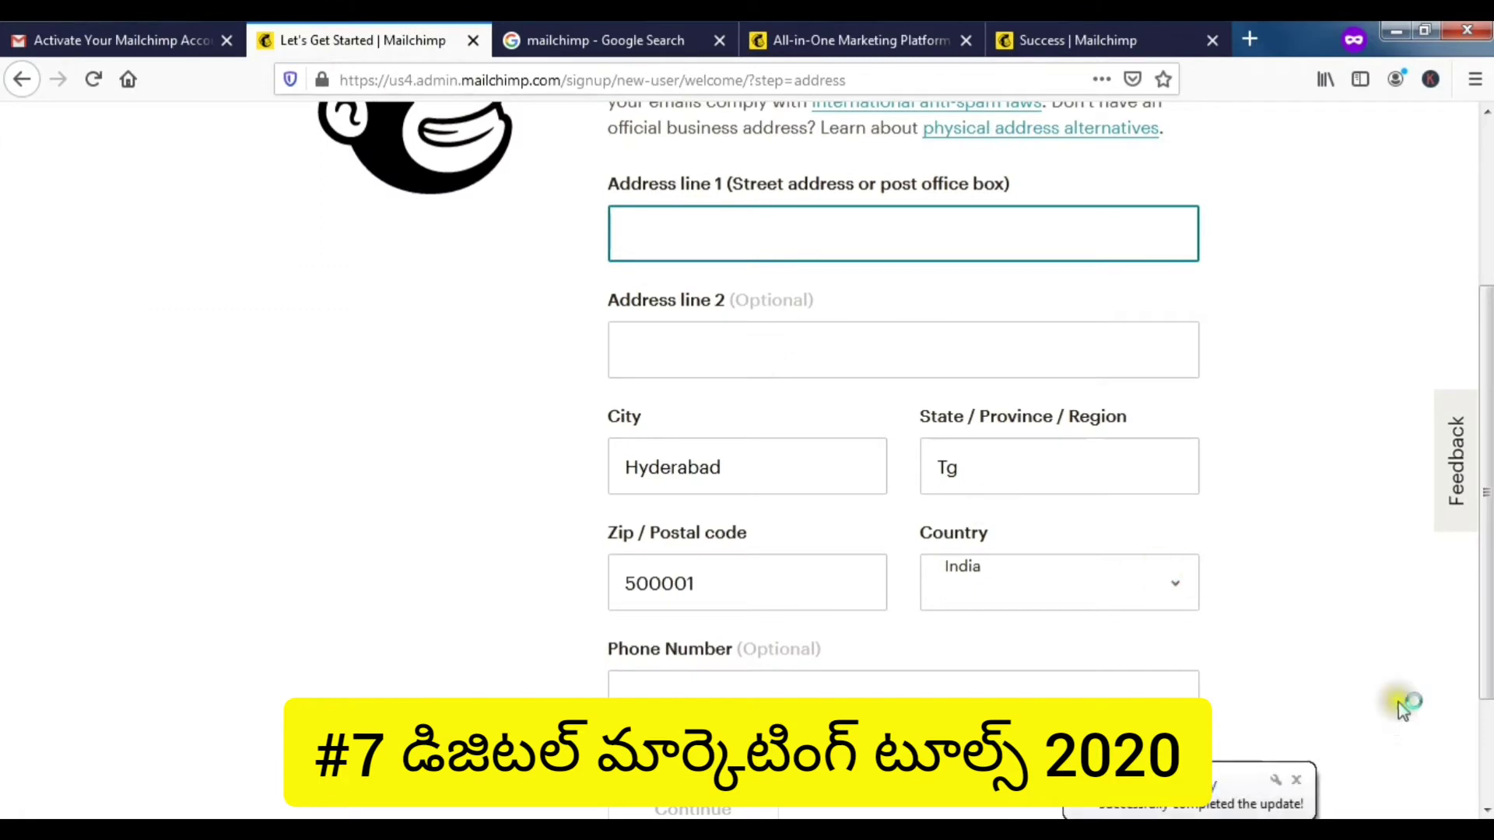
# - Fill in both street address lines of the business address
pyautogui.click(926, 257)
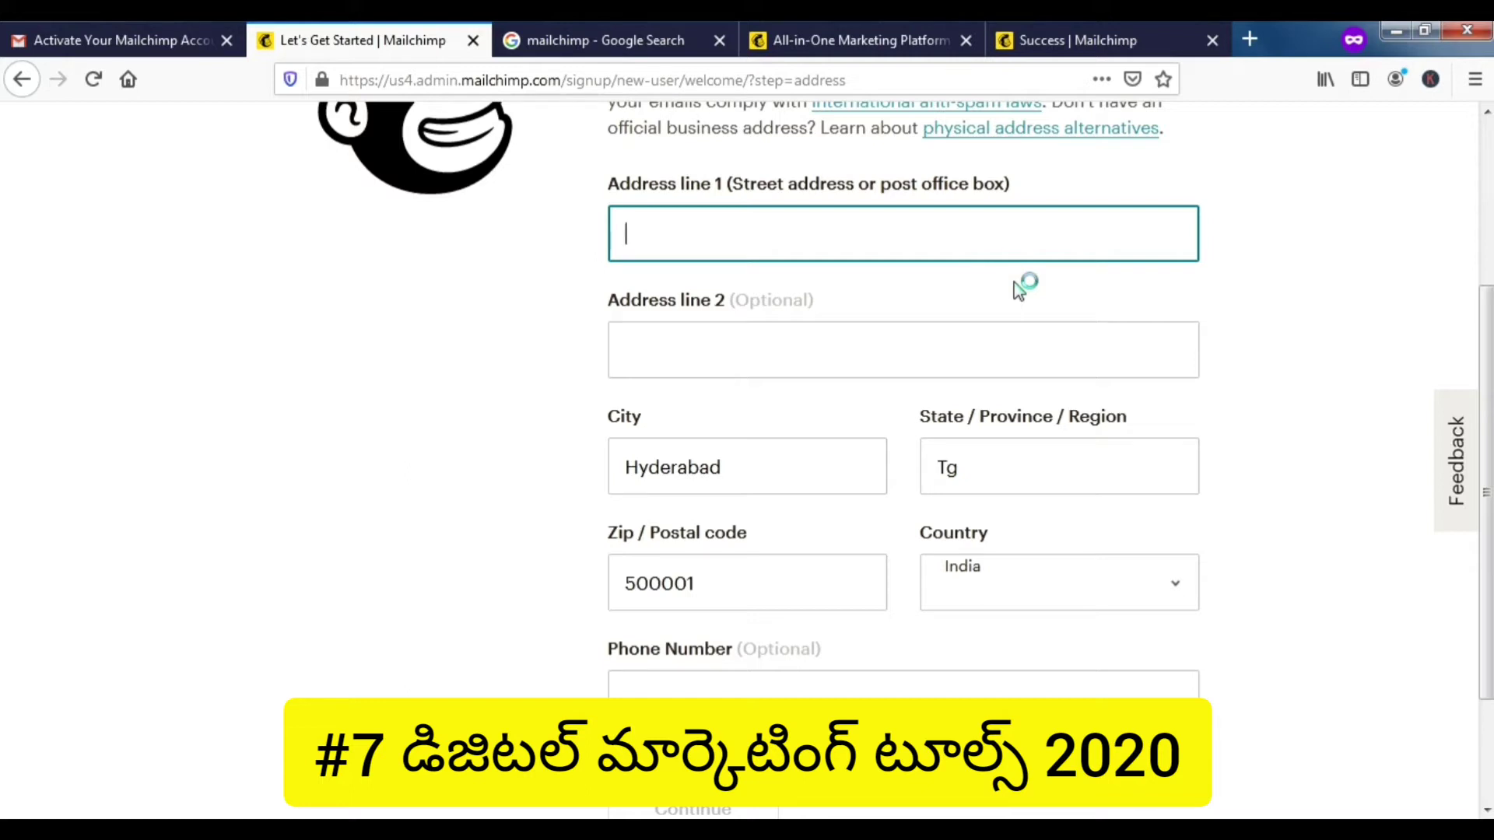
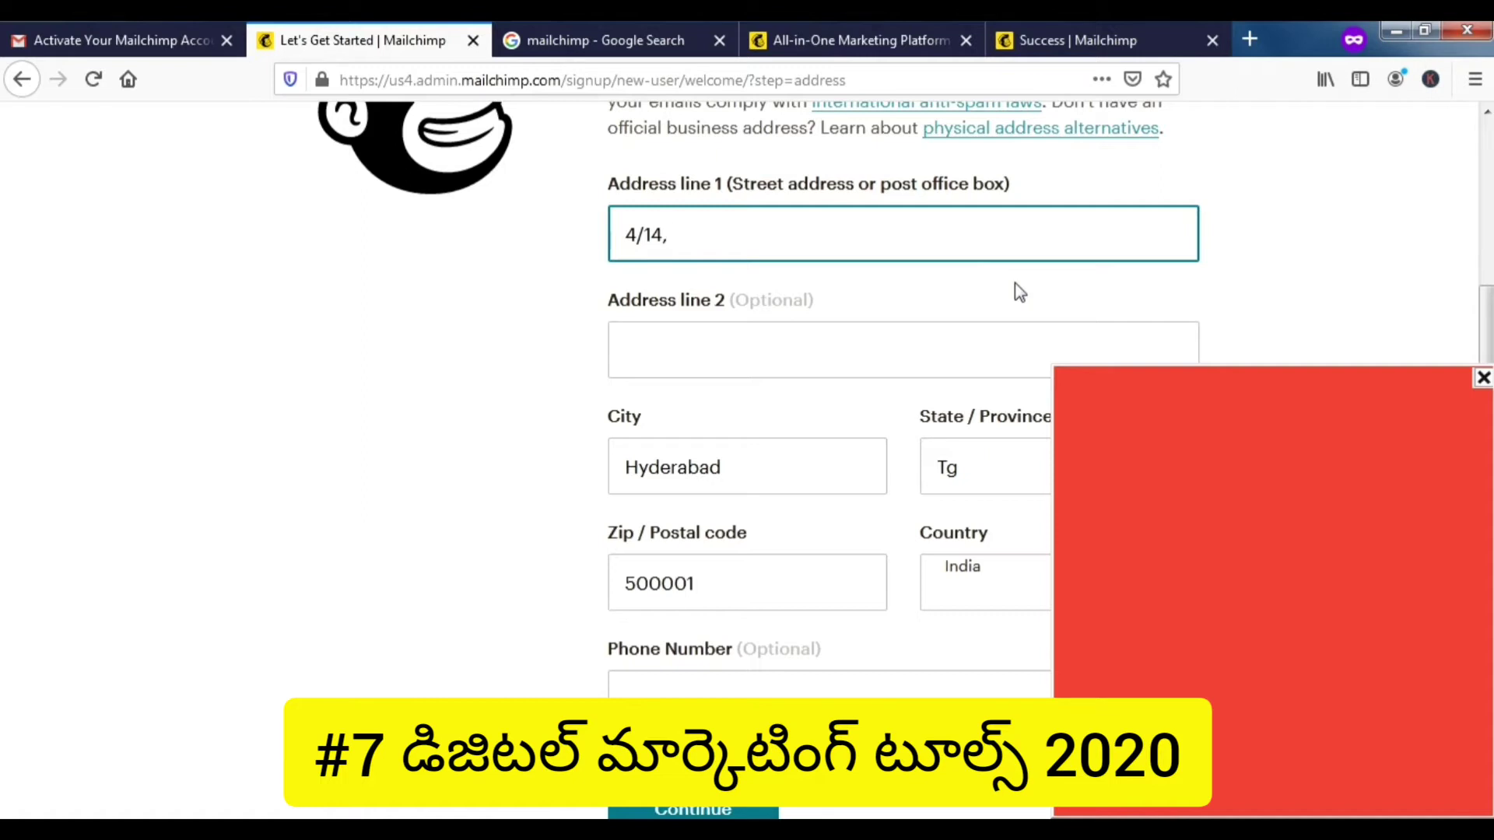
pyautogui.click(1484, 377)
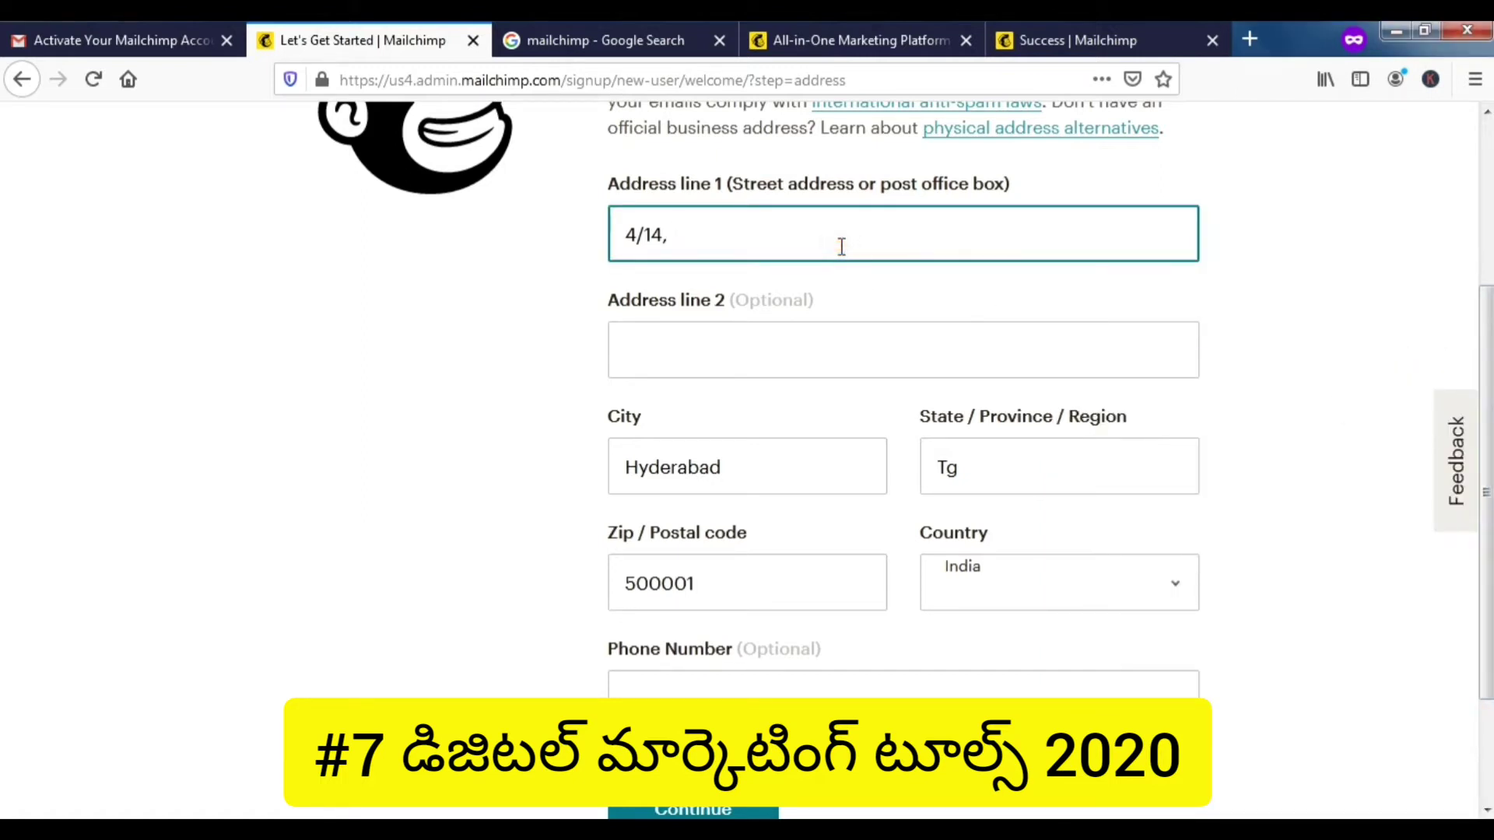
pyautogui.click(842, 345)
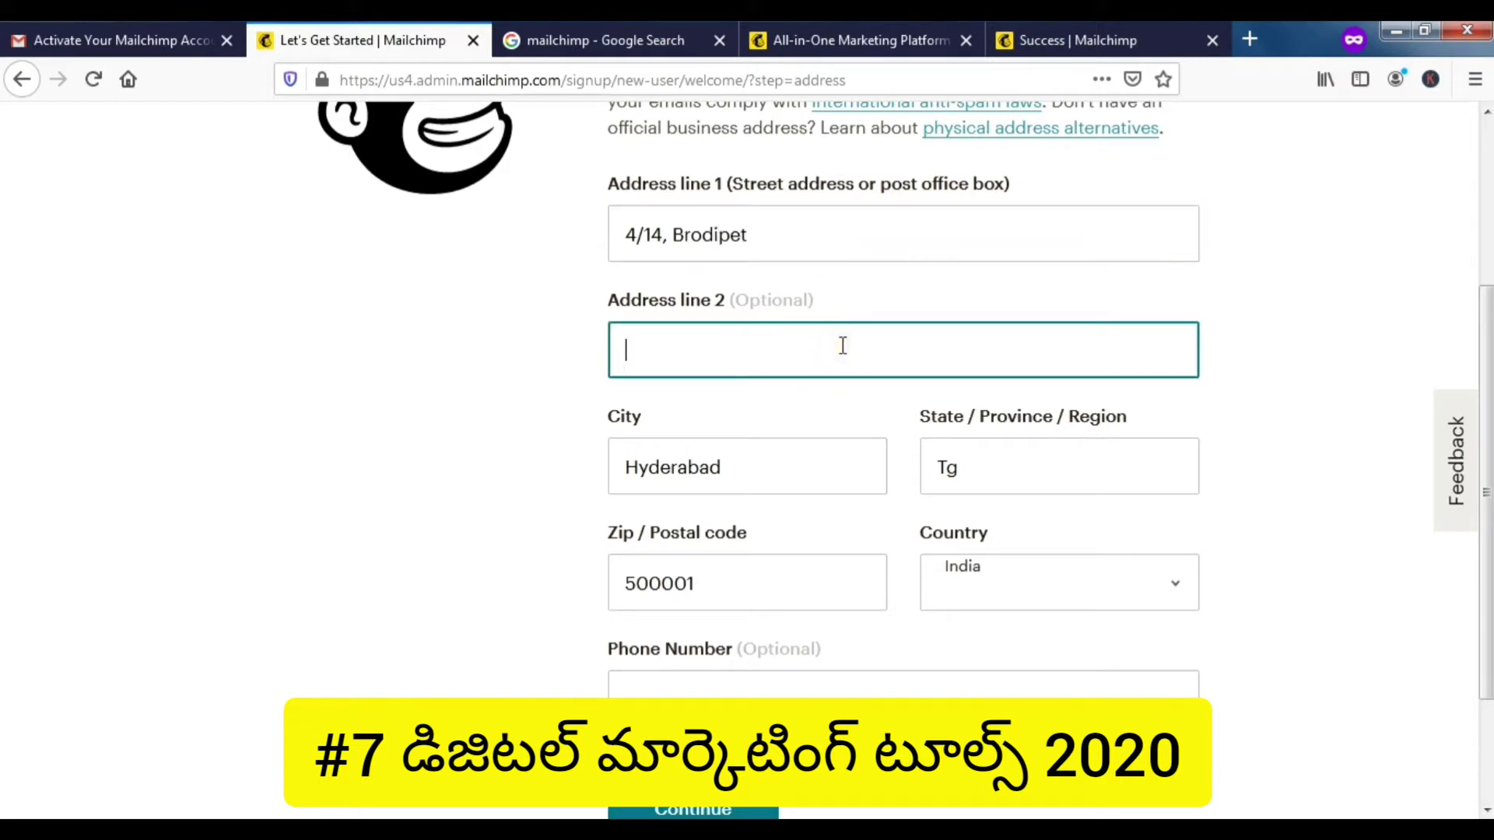
pyautogui.write('Bro')
pyautogui.hotkey('shift', 'Tab')
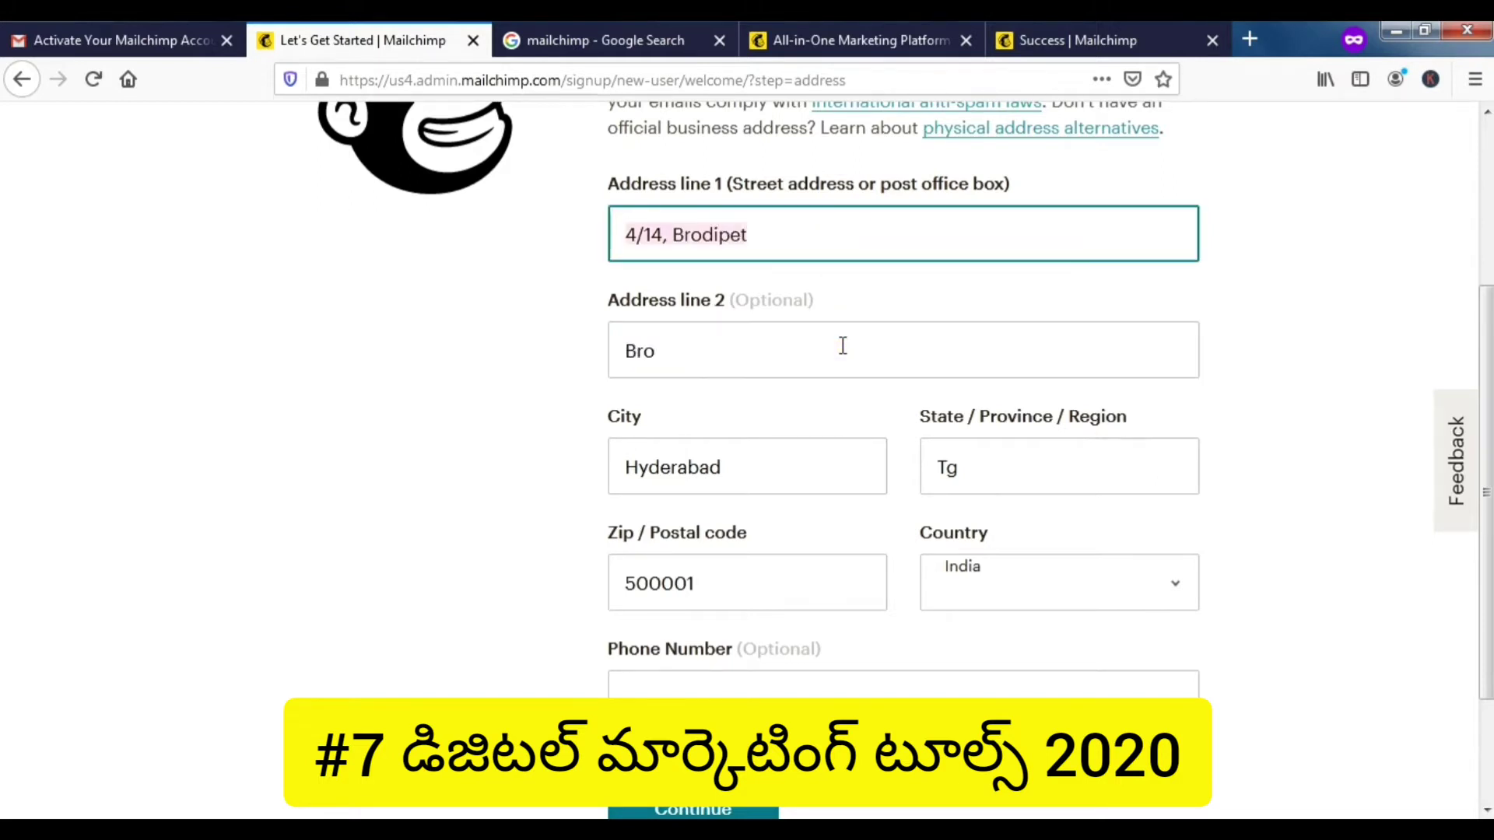
pyautogui.press('End')
pyautogui.press('BackSpace')
pyautogui.press('BackSpace')
pyautogui.press('BackSpace')
pyautogui.press('BackSpace')
pyautogui.press('BackSpace')
pyautogui.press('BackSpace')
pyautogui.press('BackSpace')
pyautogui.press('BackSpace')
pyautogui.click(843, 345)
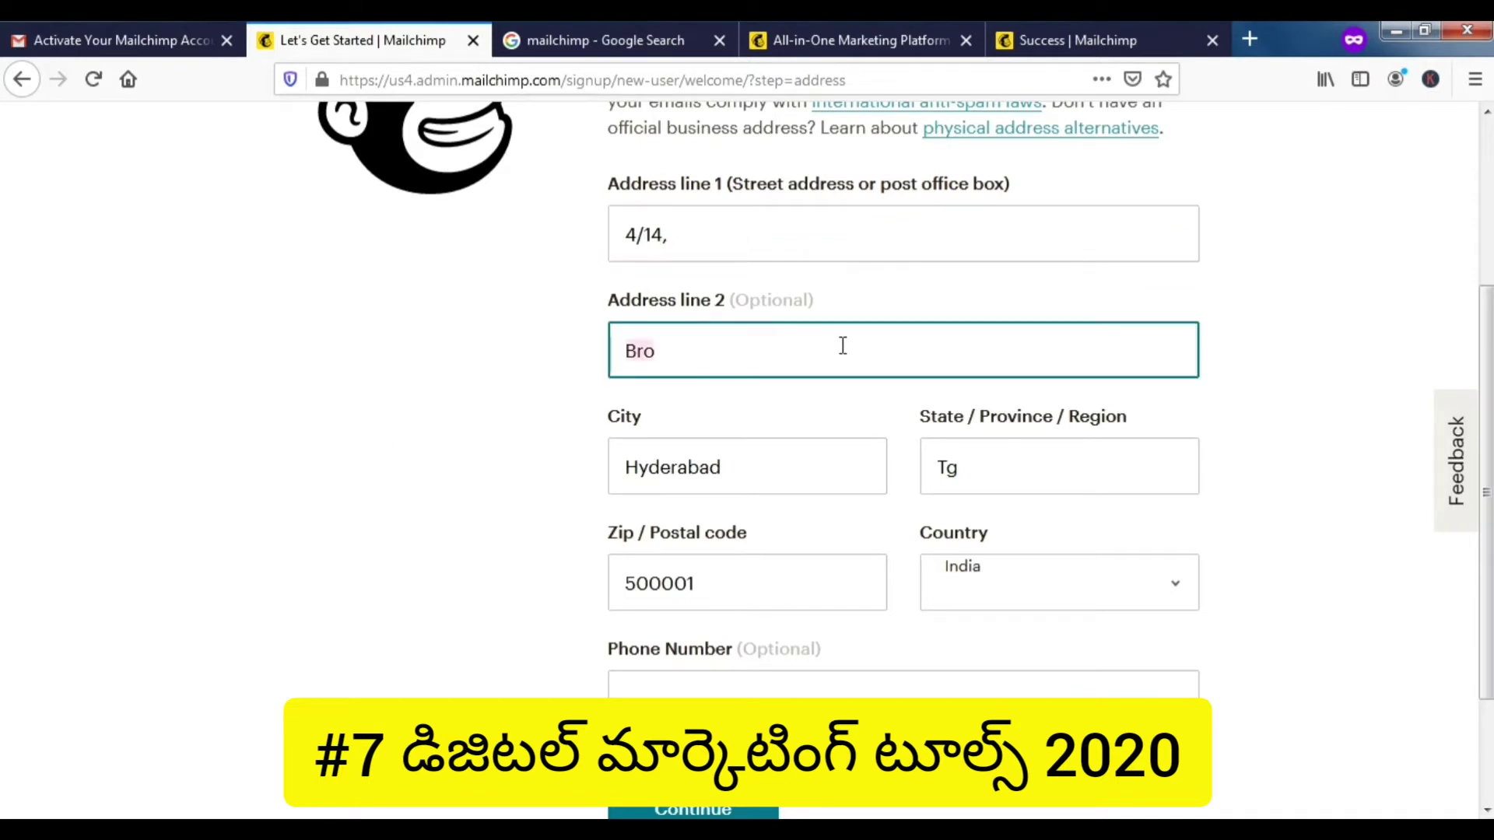
pyautogui.write('dipet')
# - Enter the city, state and postal code, correcting the state name, then submit
pyautogui.press('Tab')
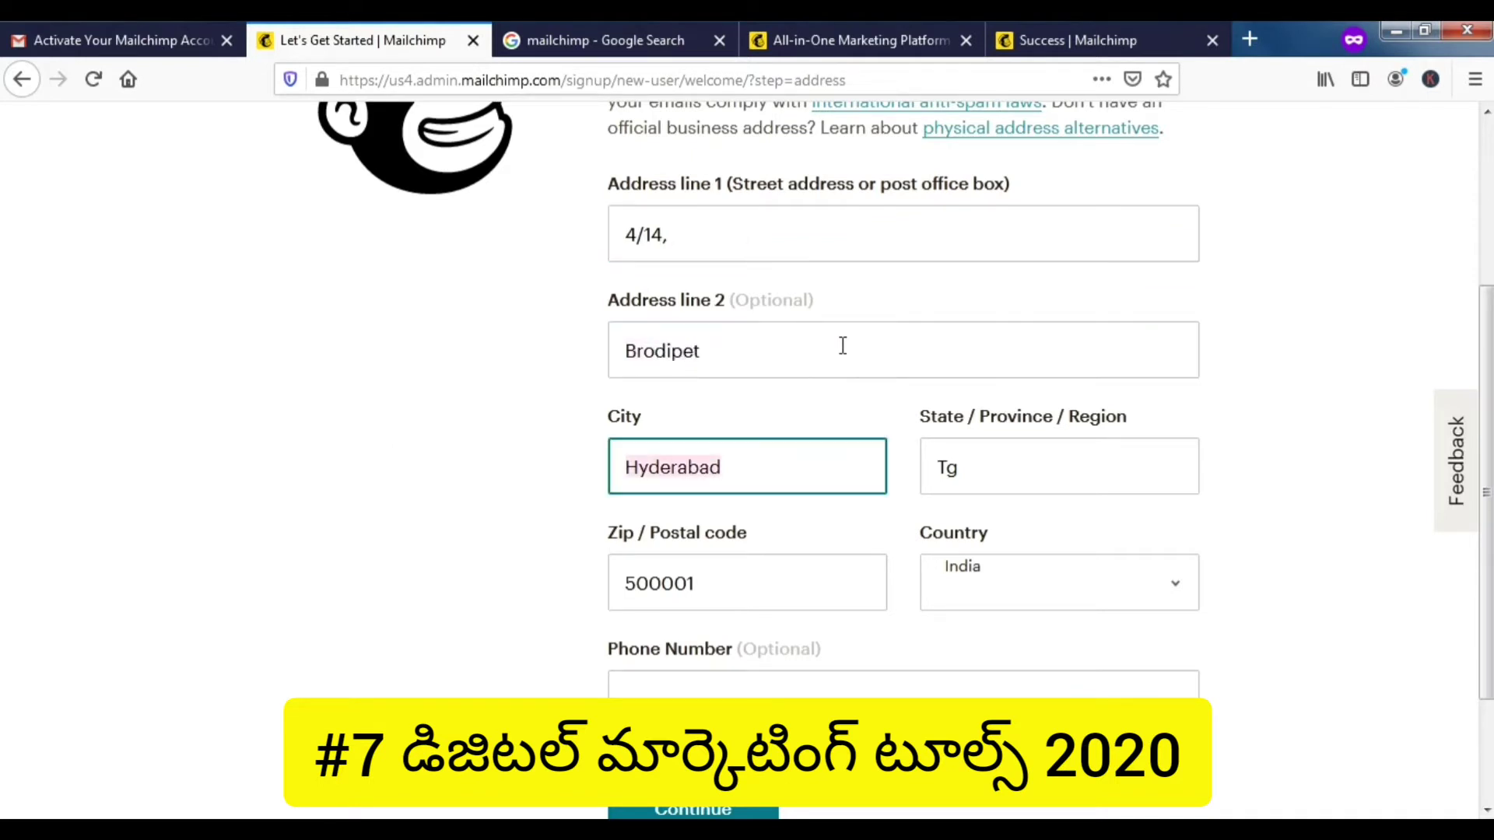
pyautogui.write('Guntur')
pyautogui.press('Tab')
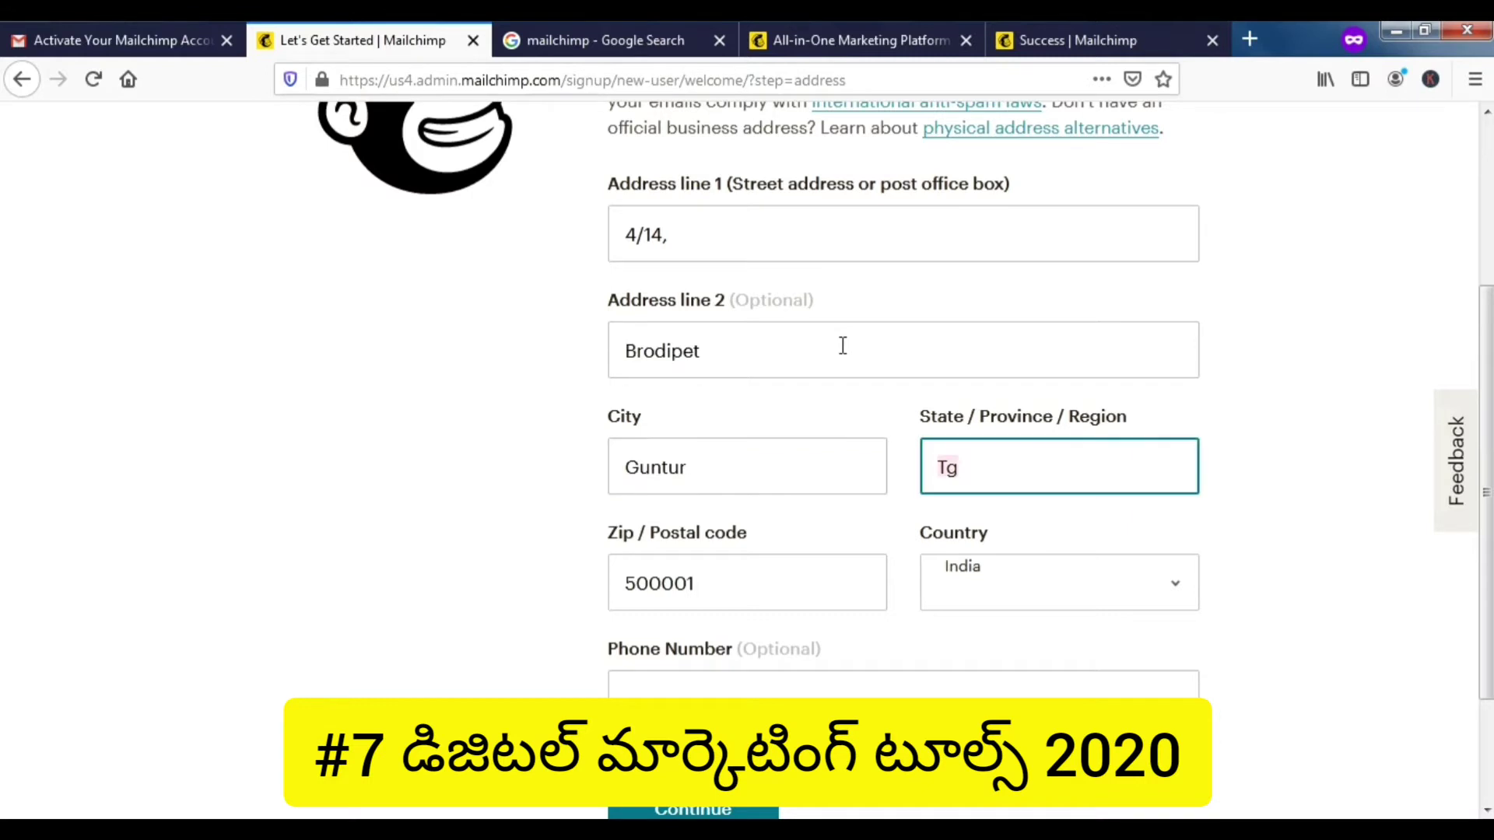
pyautogui.write('t')
pyautogui.press('BackSpace')
pyautogui.write('andh')
pyautogui.press('Tab')
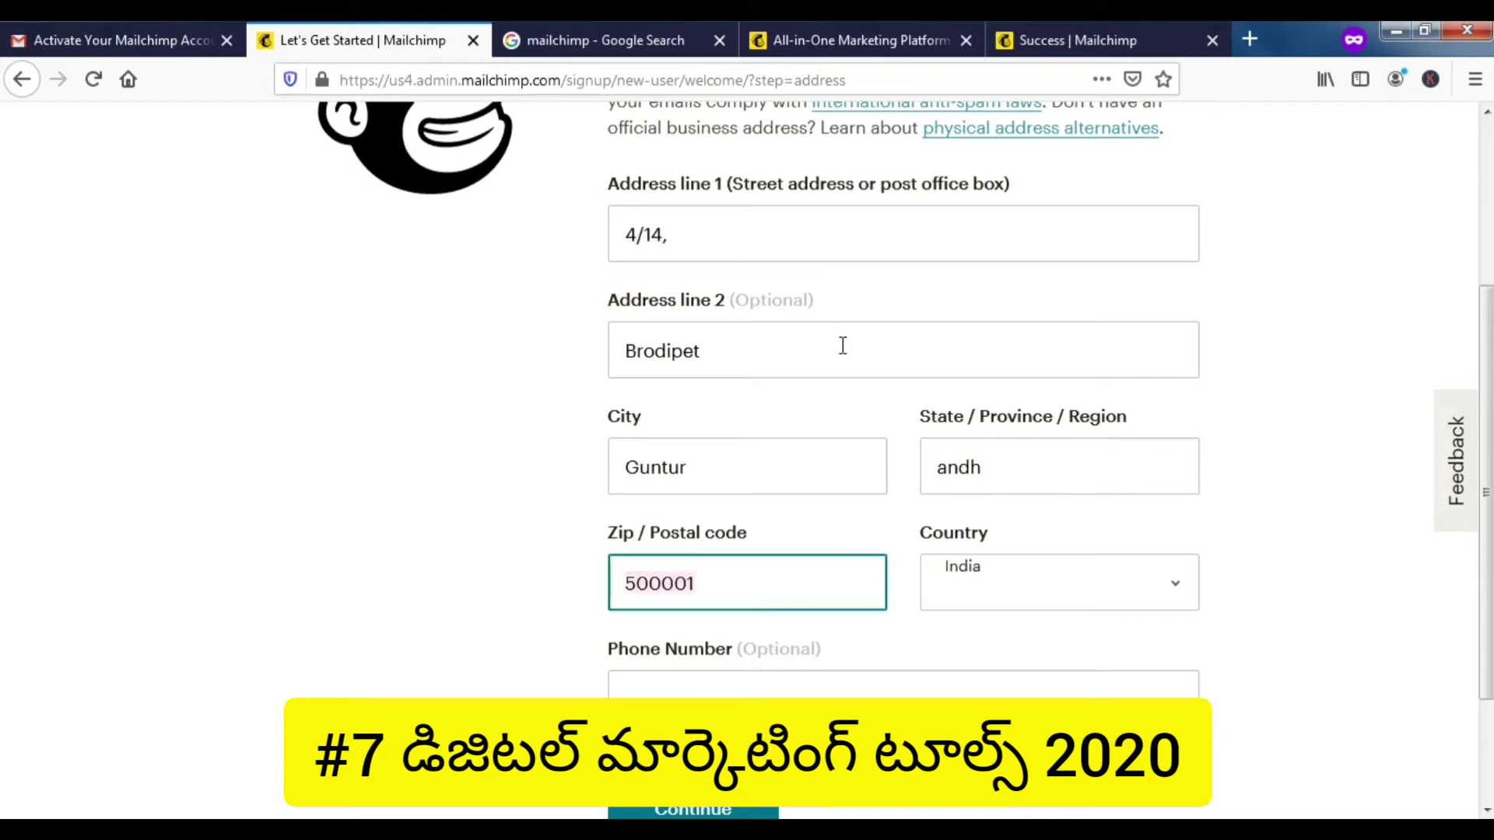
pyautogui.press('Tab')
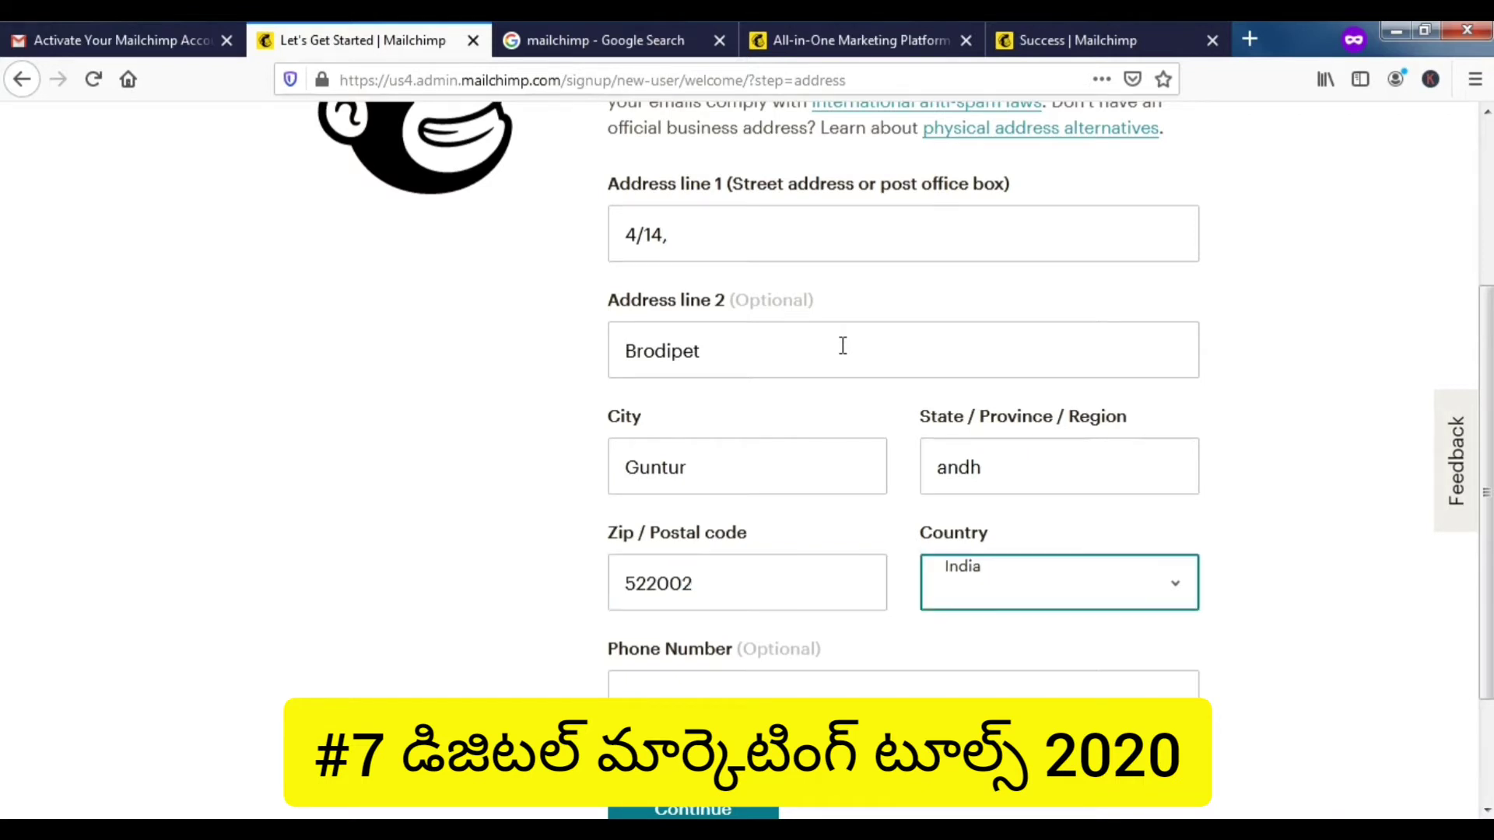
pyautogui.click(1048, 478)
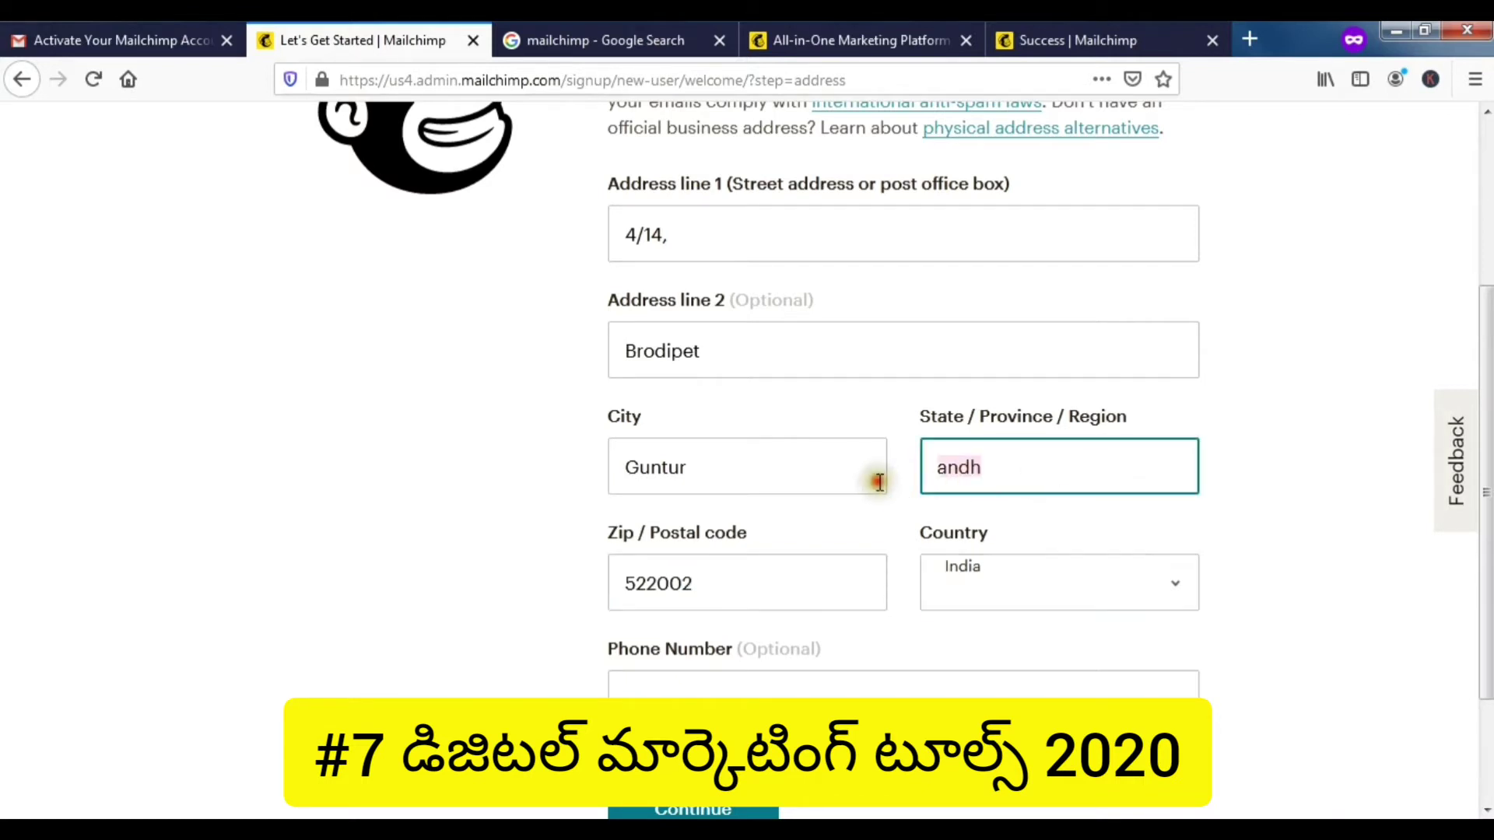
pyautogui.press('BackSpace')
pyautogui.press('BackSpace')
pyautogui.press('BackSpace')
pyautogui.press('BackSpace')
pyautogui.write('Adhra')
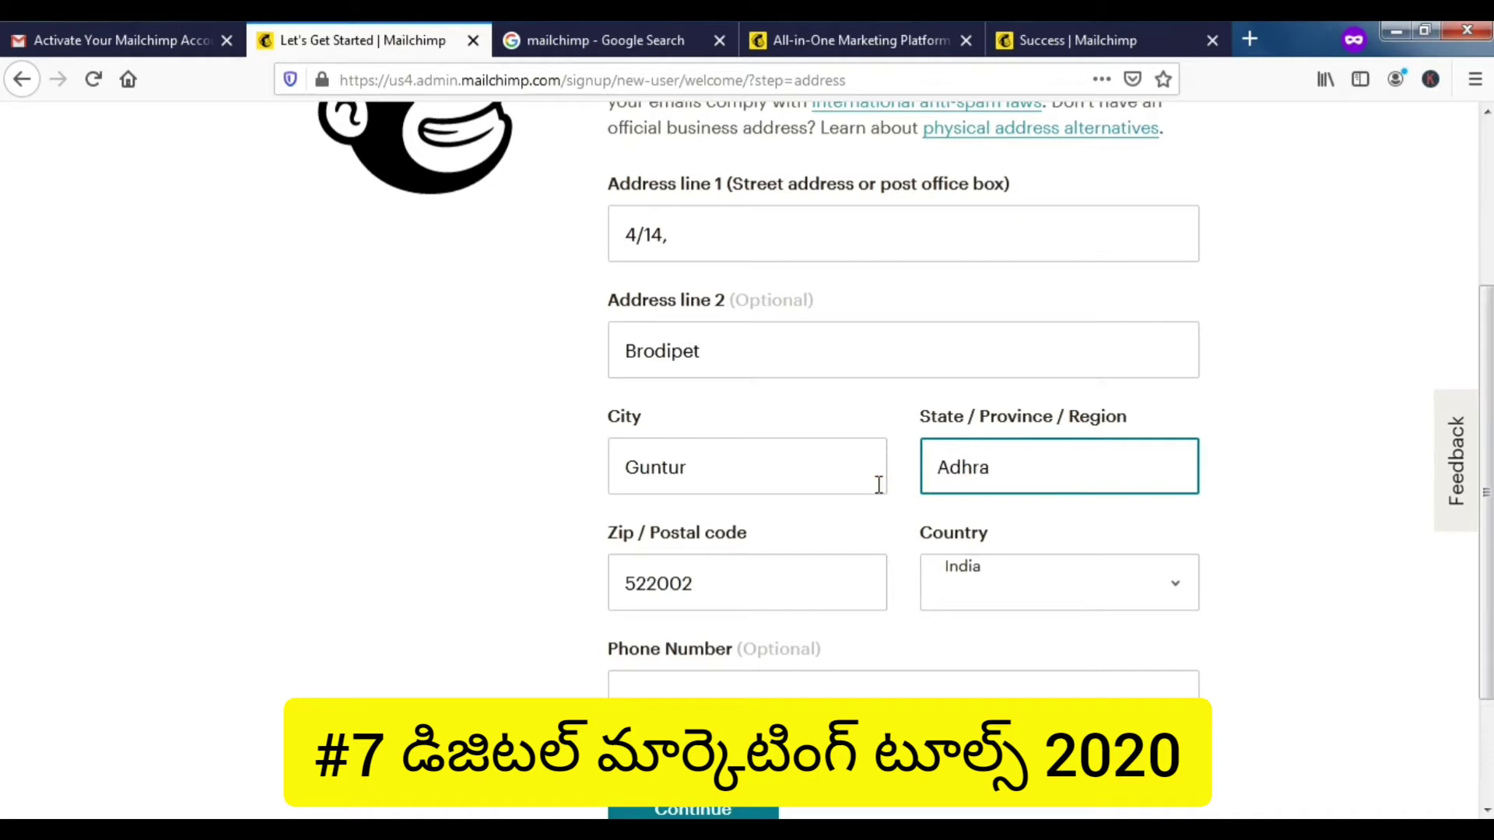
pyautogui.press('BackSpace')
pyautogui.press('BackSpace')
pyautogui.write('ndhra Pradesh')
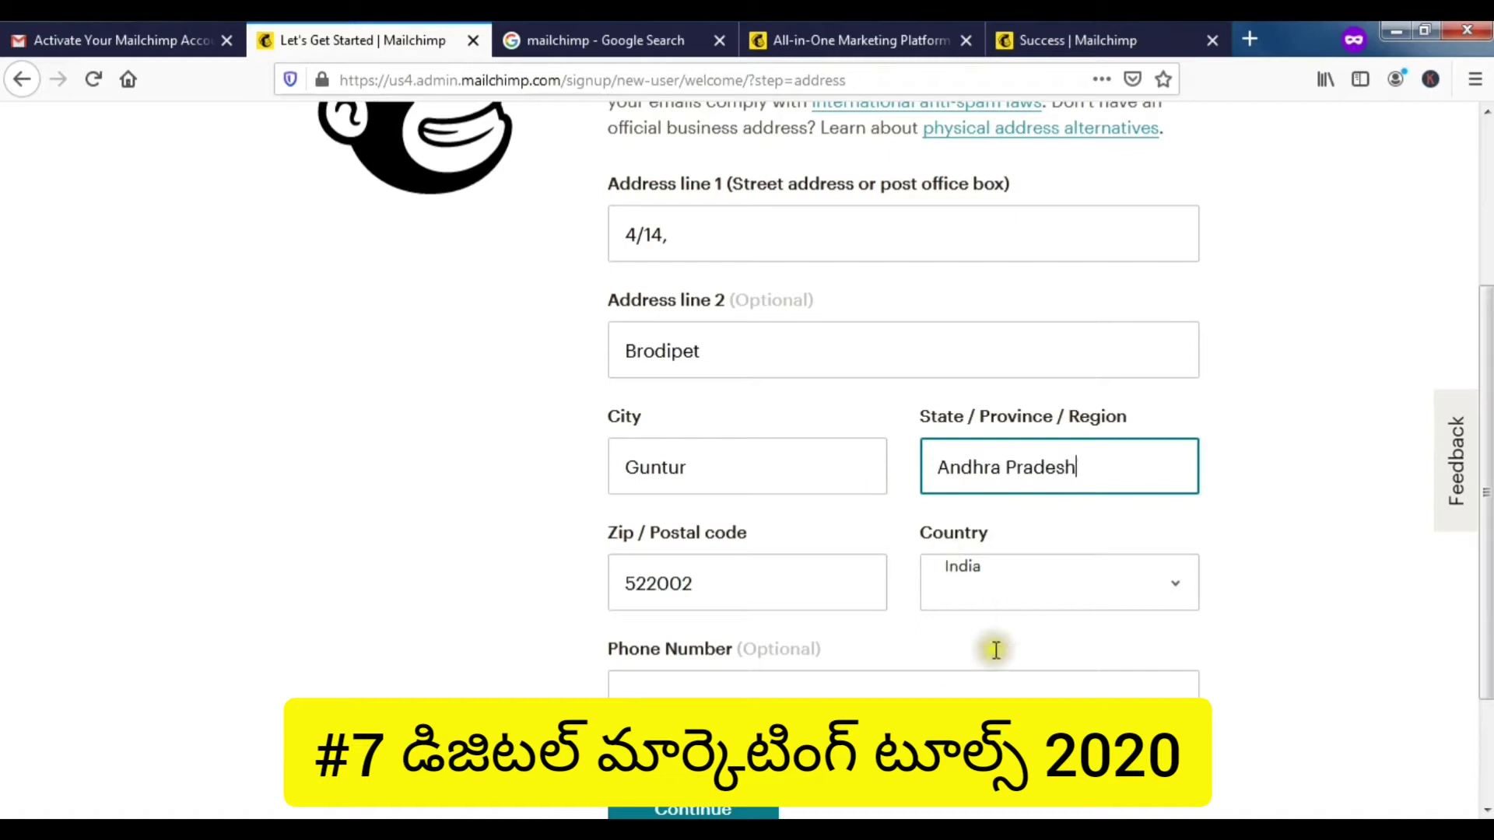
pyautogui.click(946, 690)
pyautogui.scroll(-1, 1239, 636)
pyautogui.scroll(-1, 1239, 637)
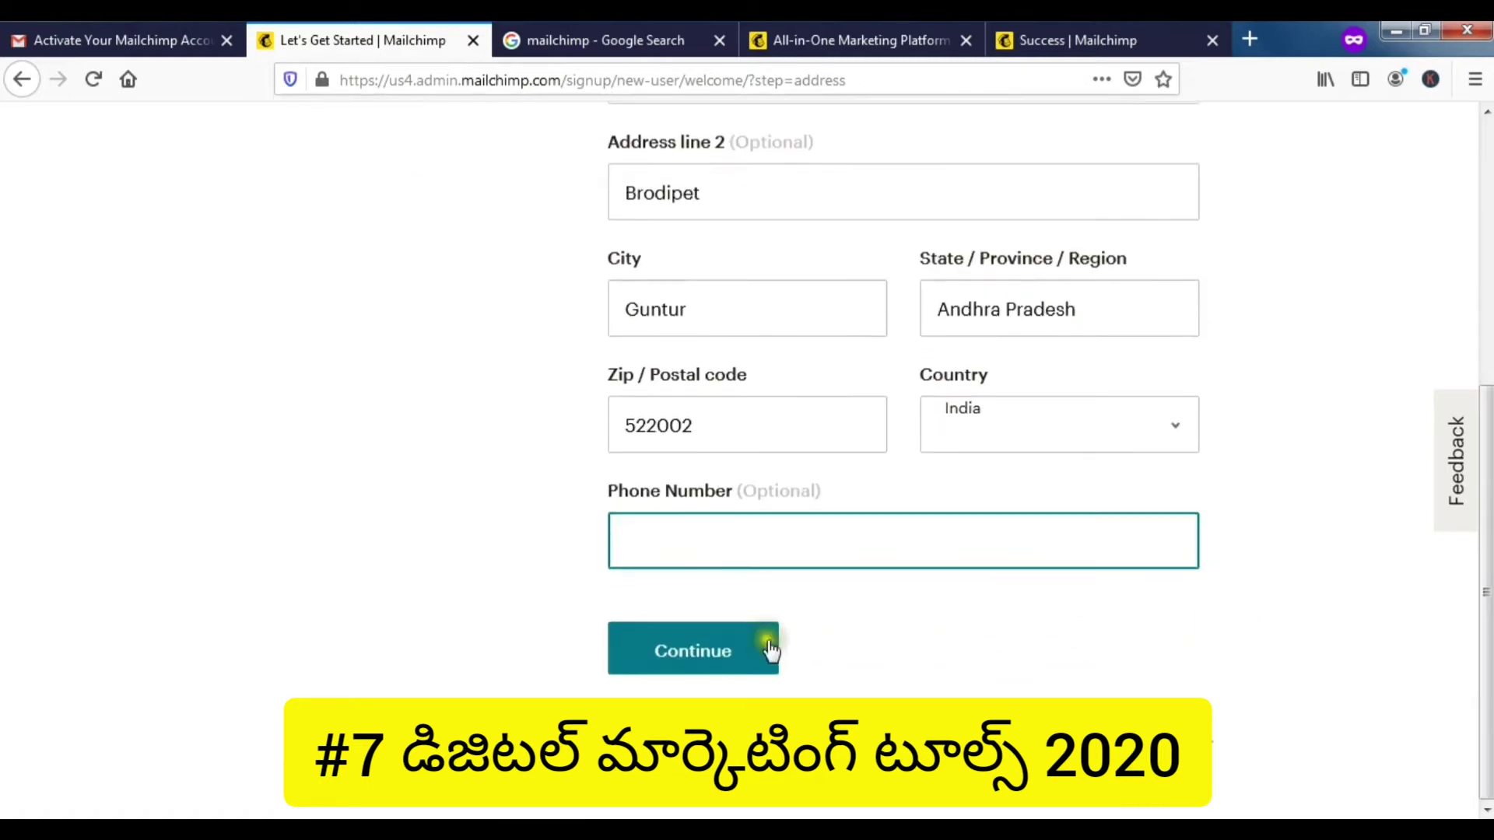
pyautogui.click(751, 660)
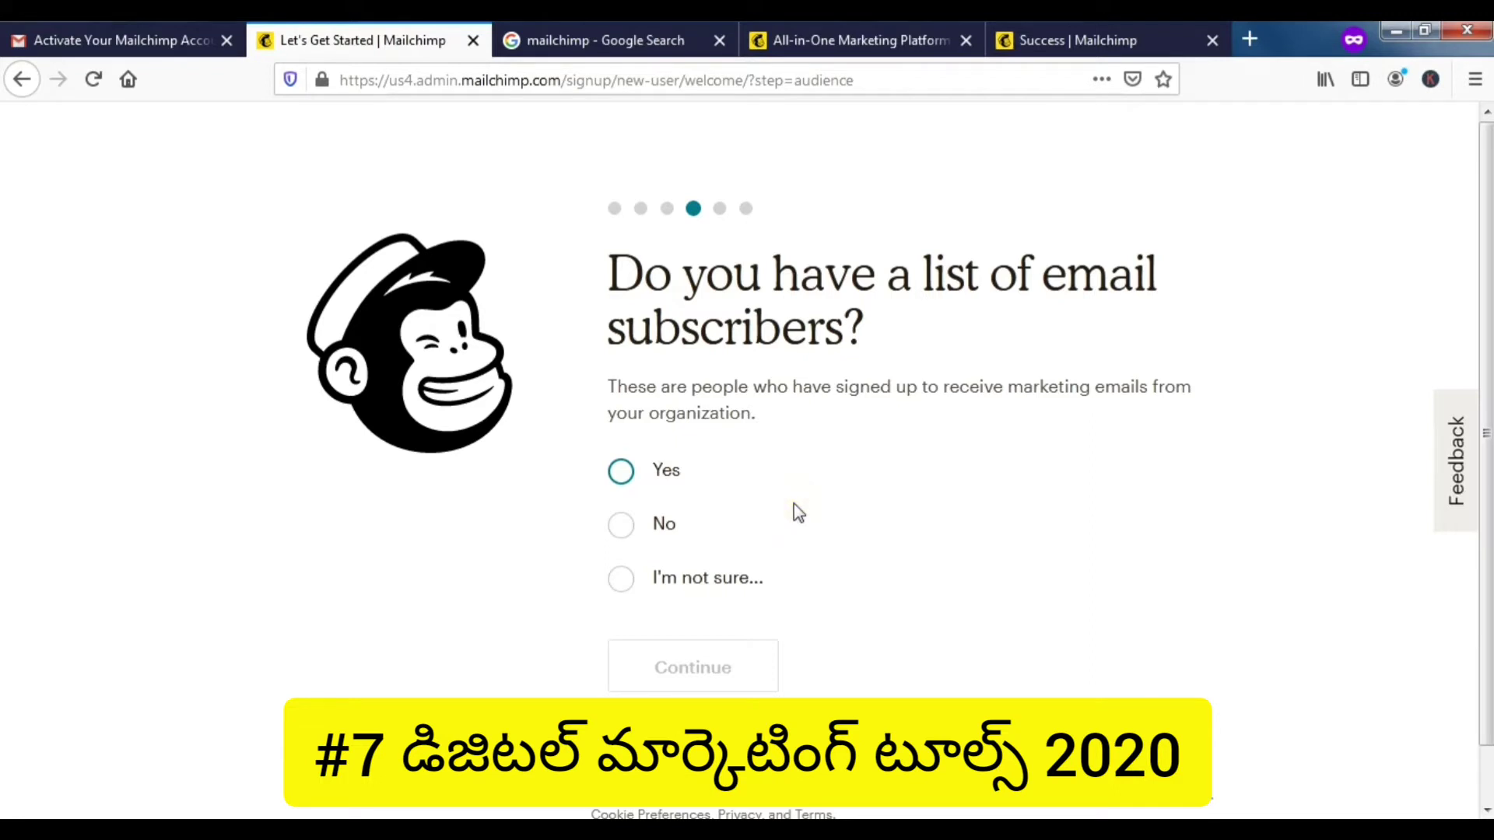
# - Answer No to having an existing subscriber list and continue
pyautogui.click(622, 527)
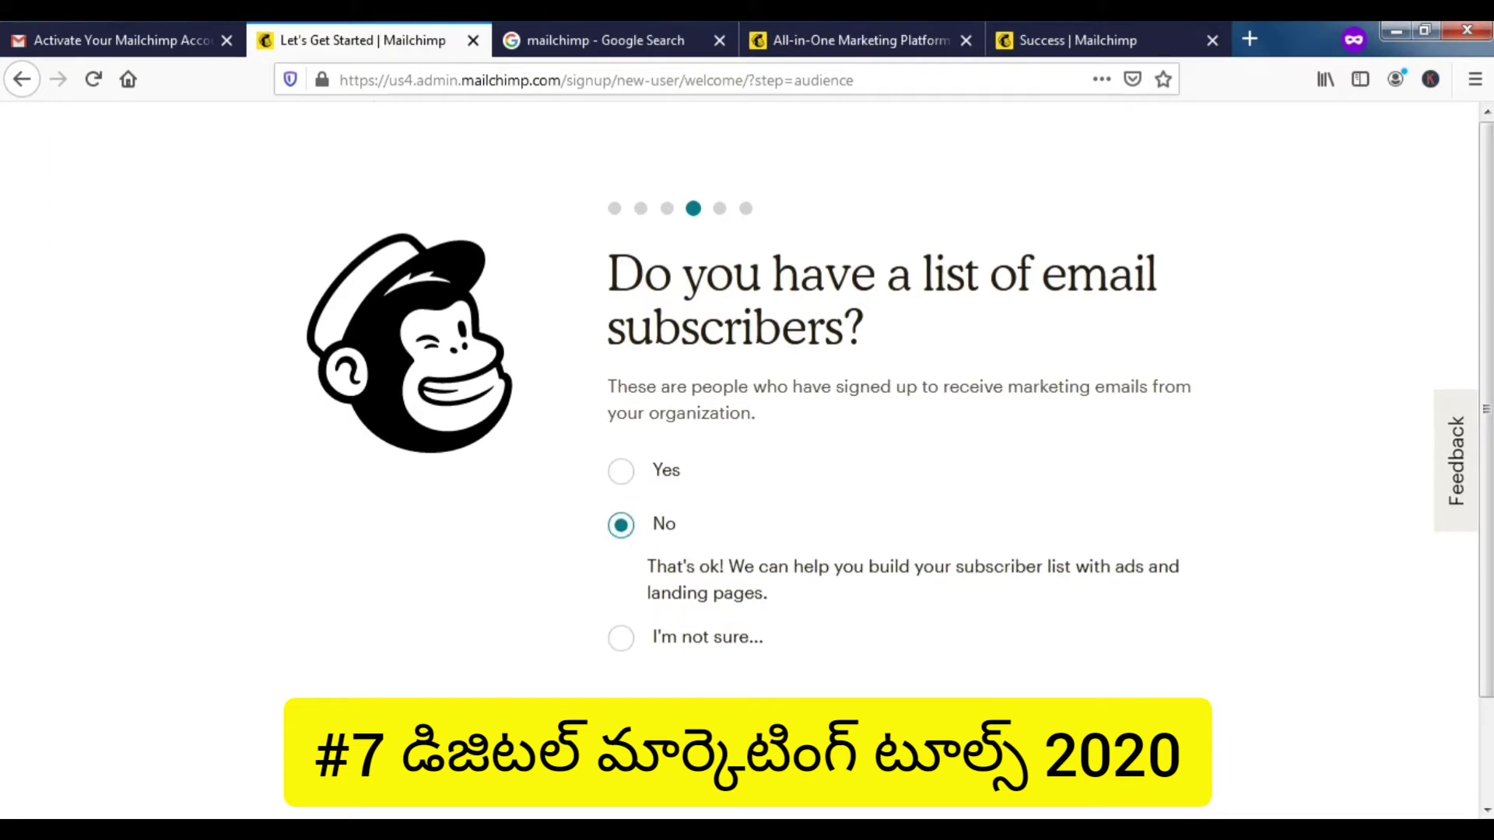
pyautogui.click(702, 728)
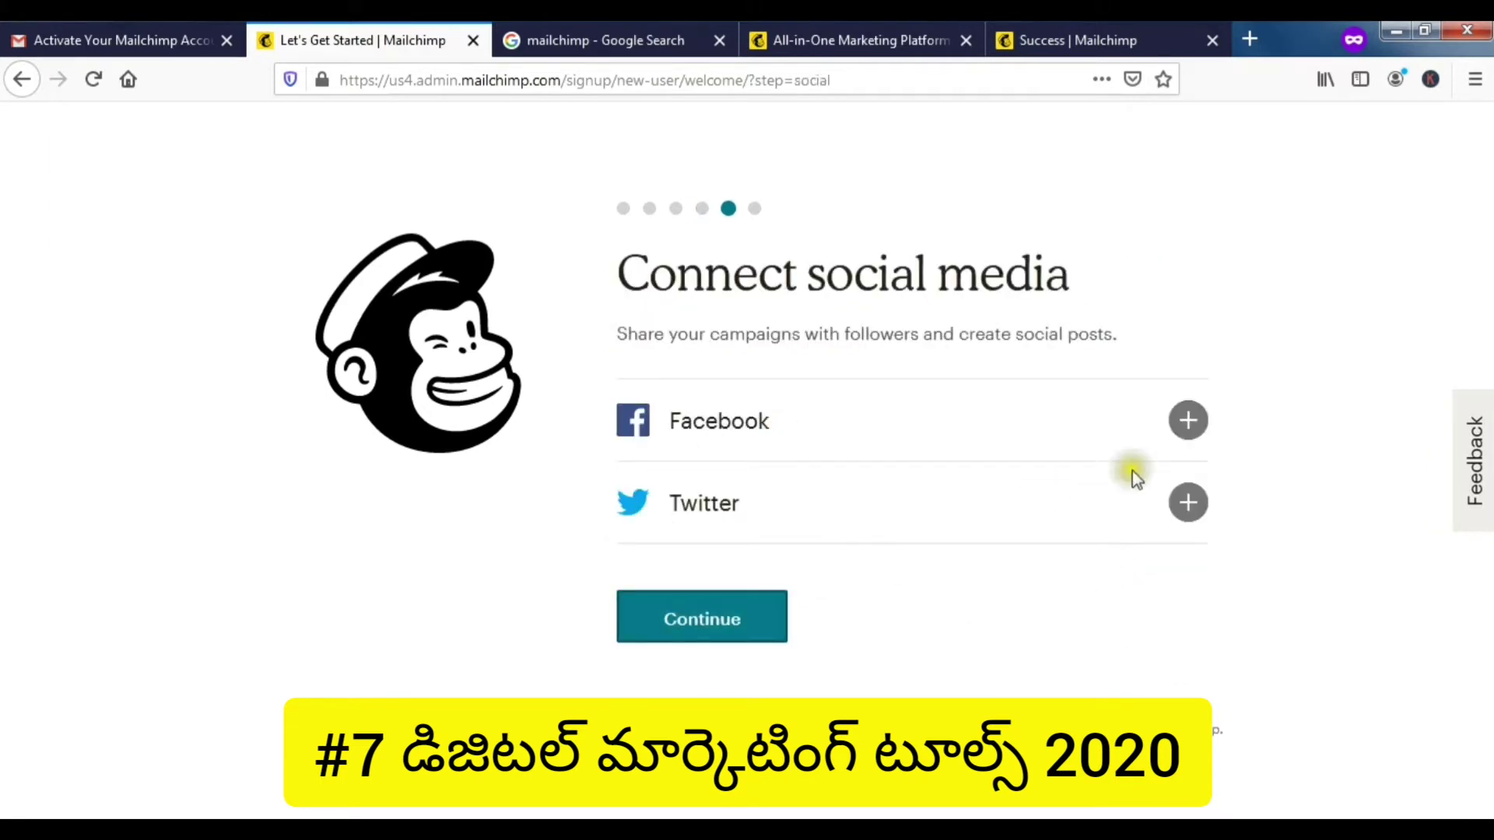
# - Skip social media and the marketing path questions, then finish setup with Let's Go!
pyautogui.click(748, 640)
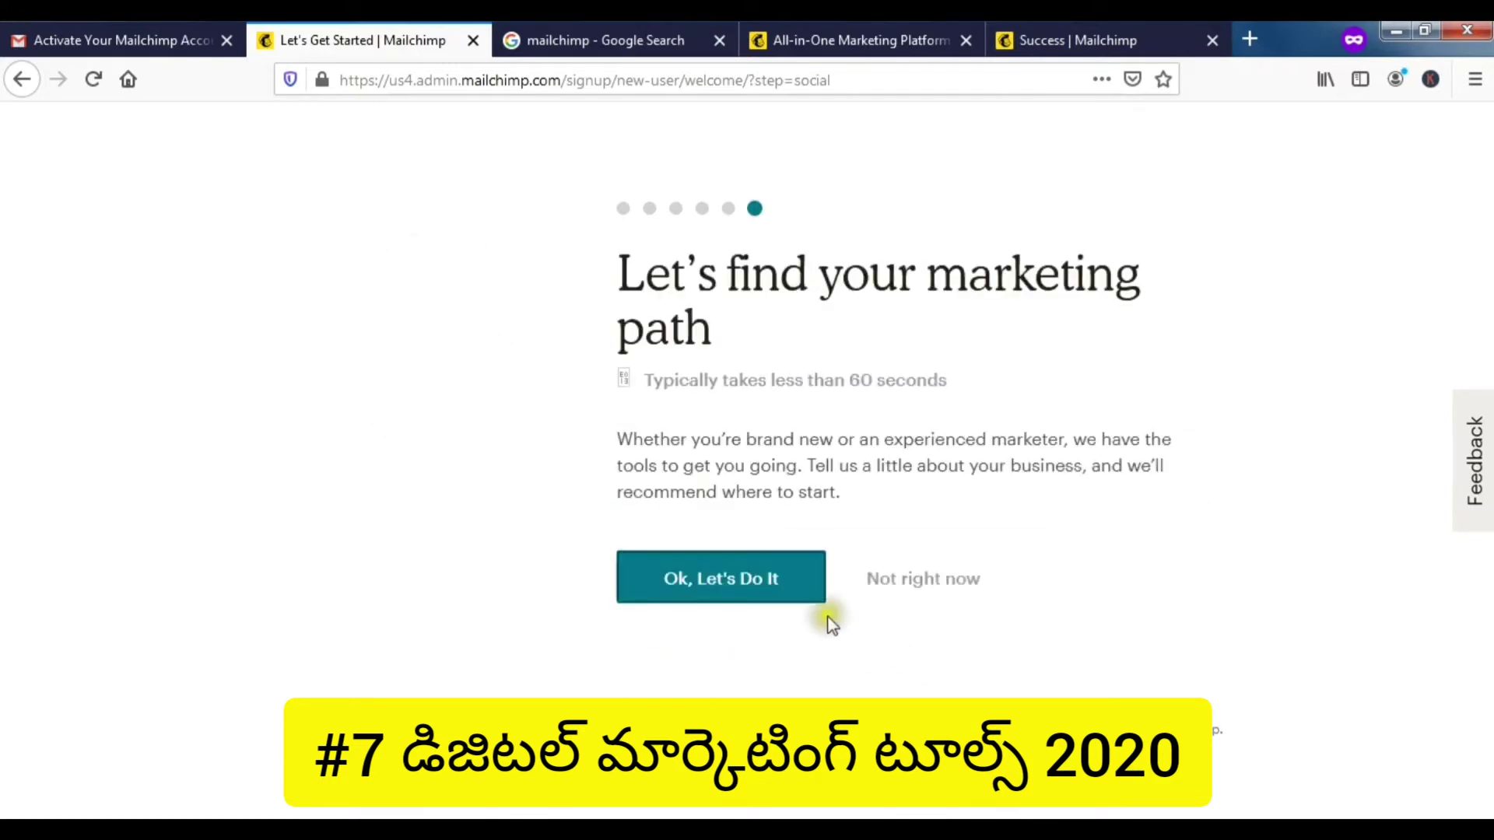
pyautogui.click(757, 590)
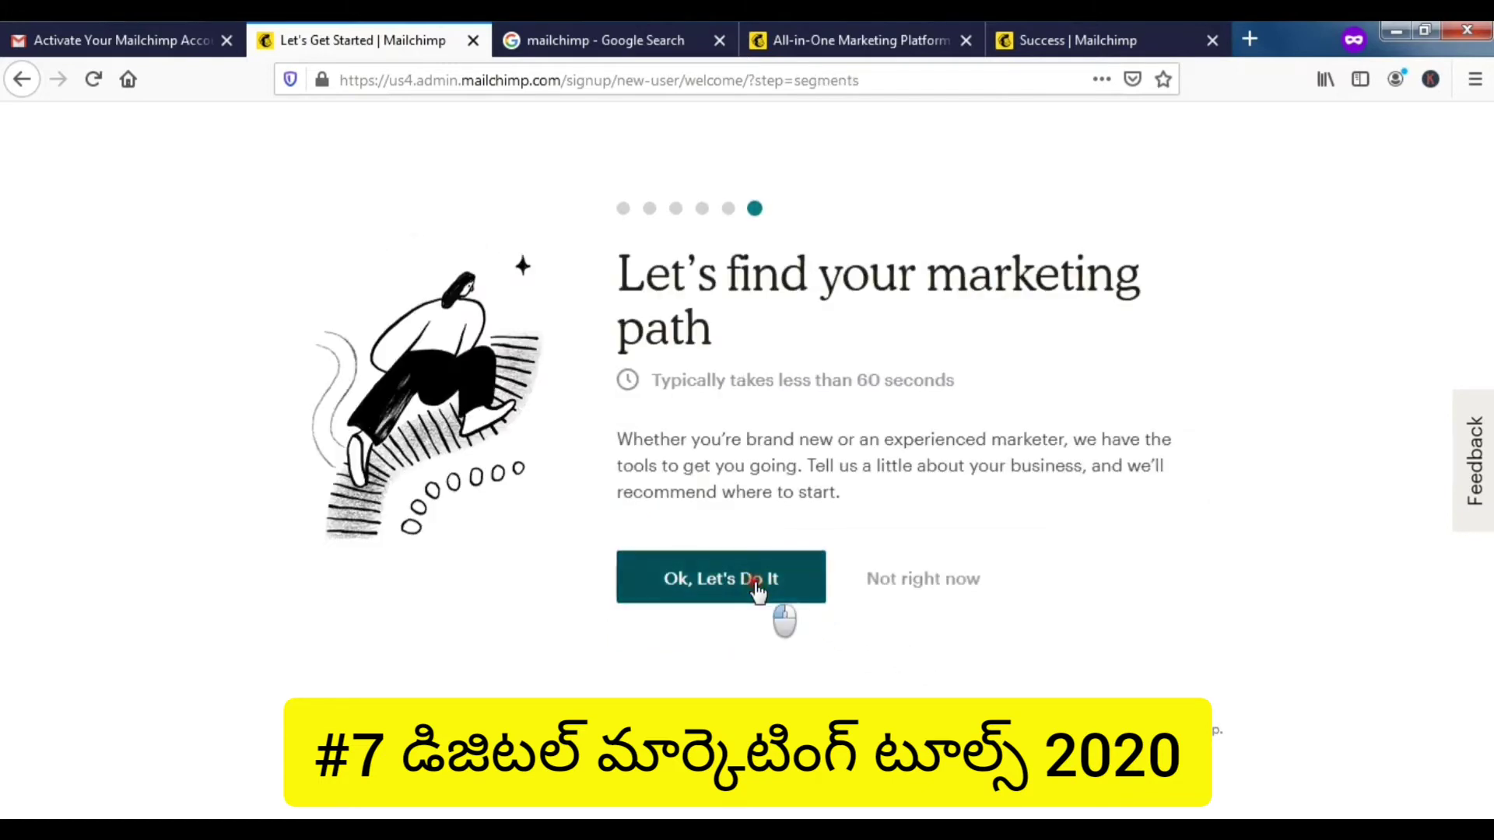
pyautogui.click(953, 589)
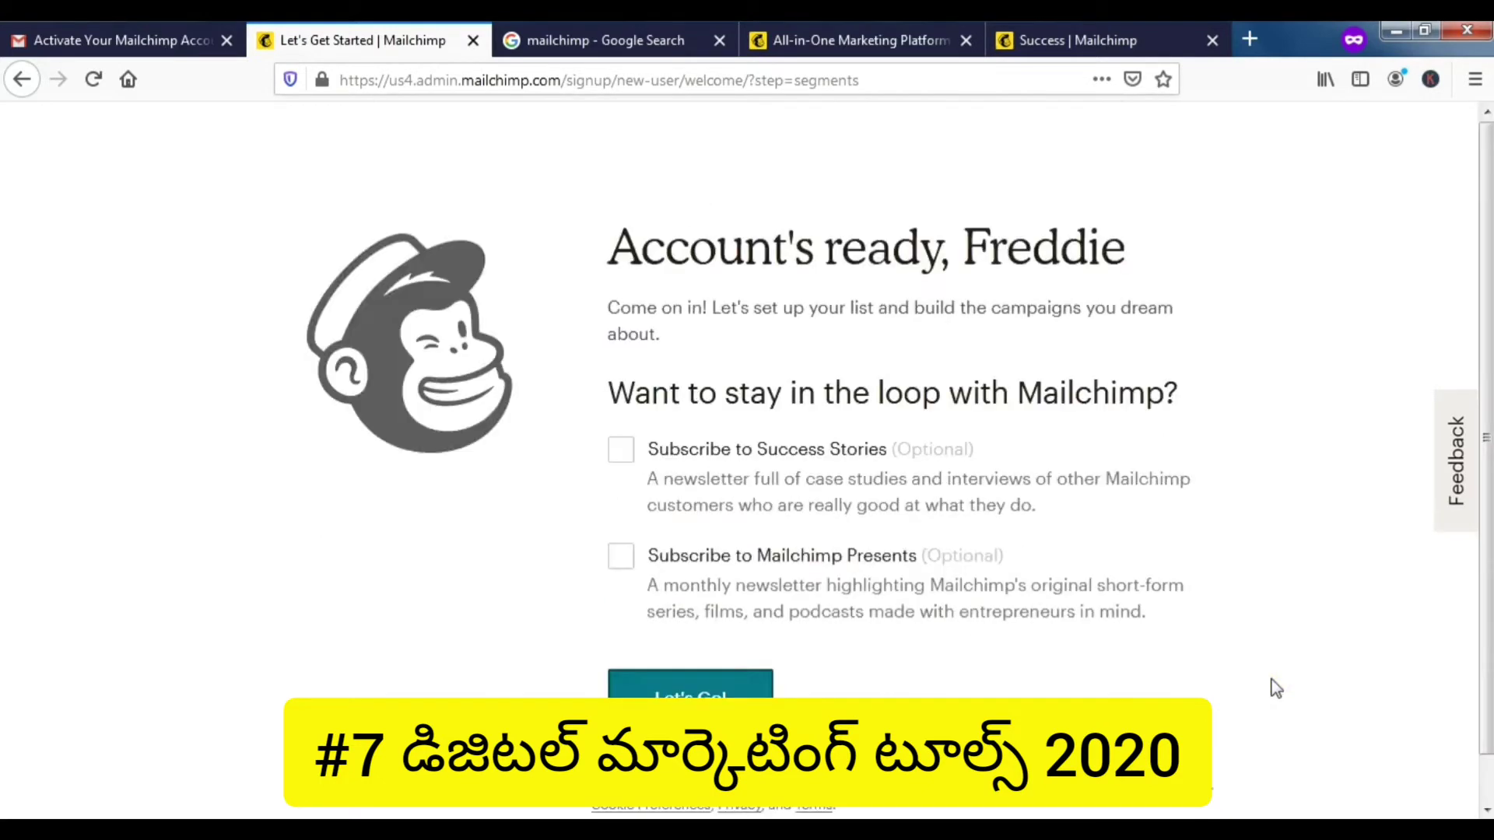
pyautogui.scroll(-1, 1119, 614)
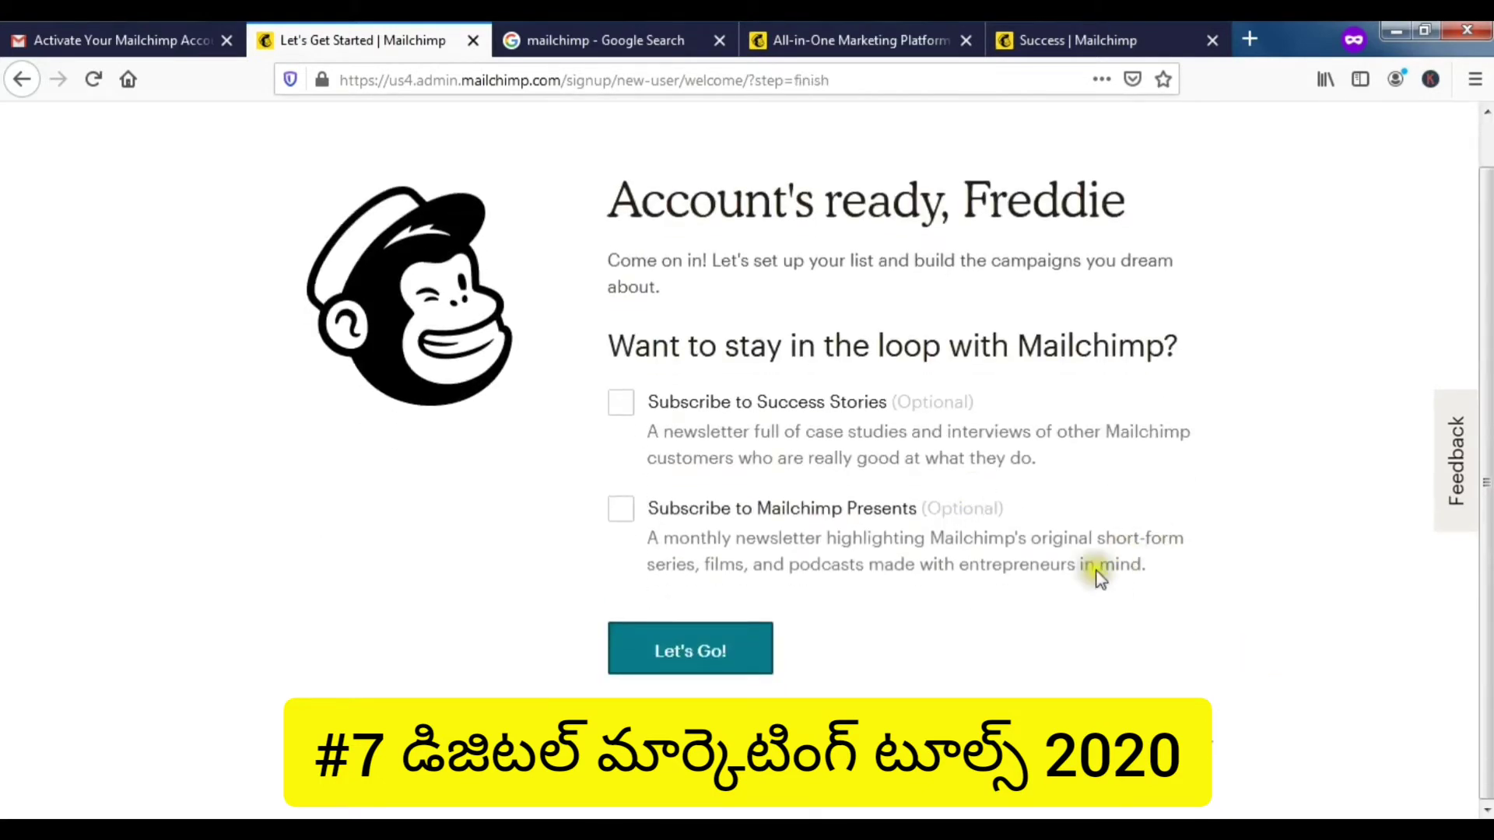
pyautogui.click(723, 650)
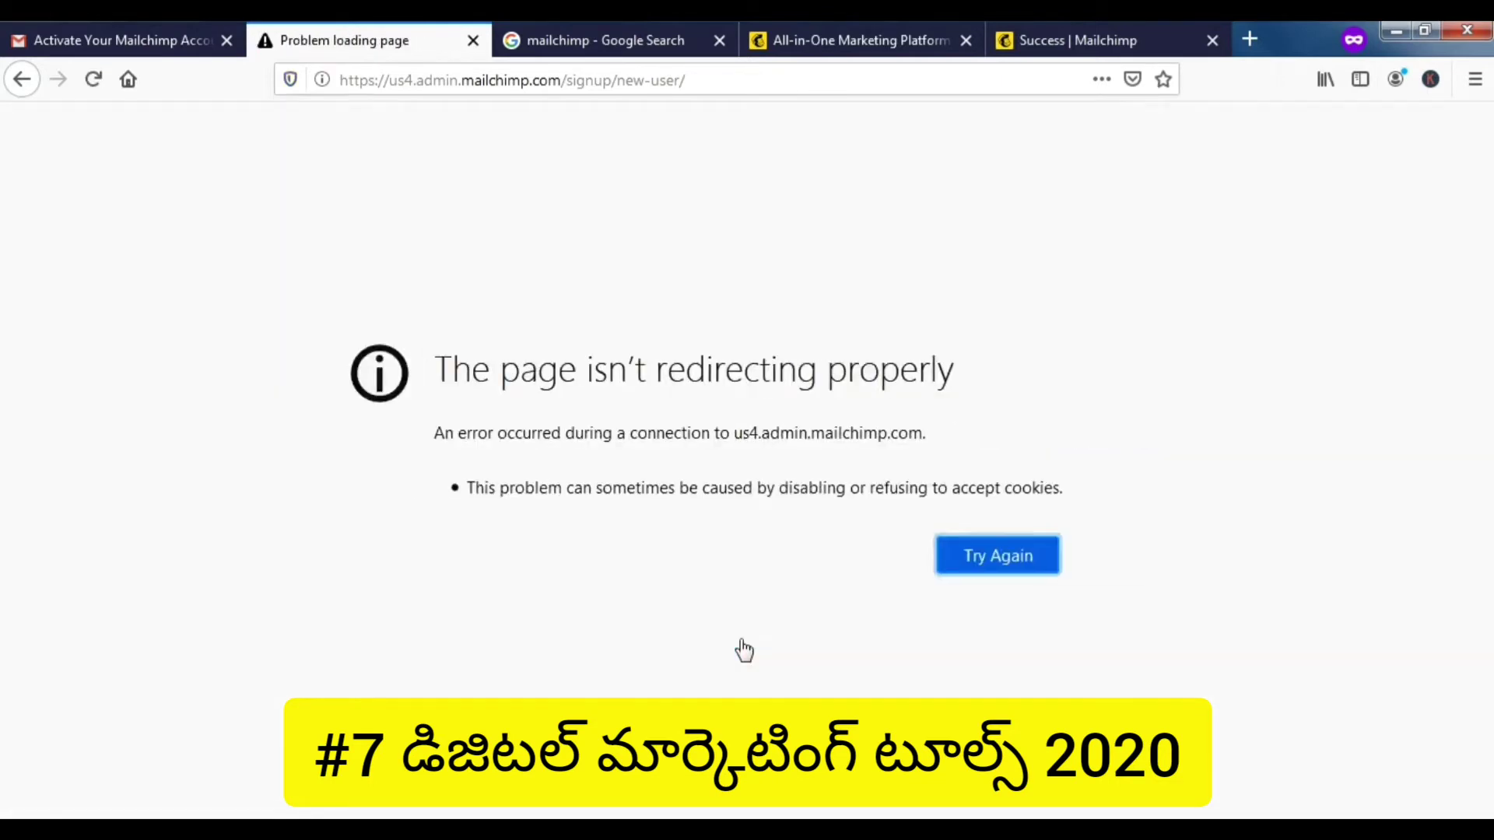
# - Retry loading the failed Mailchimp signup page twice in Firefox
pyautogui.click(987, 565)
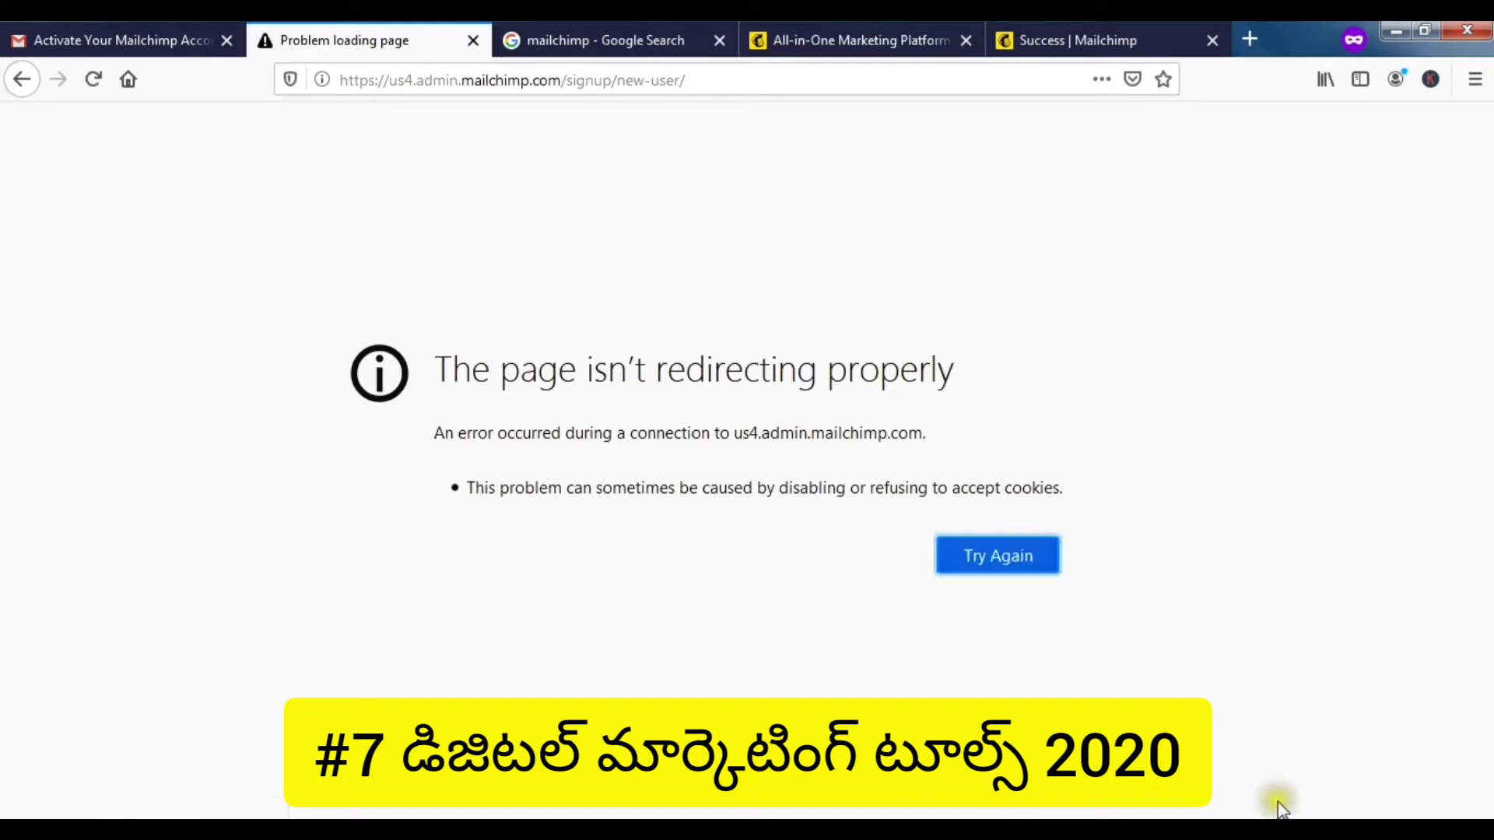
pyautogui.click(1024, 554)
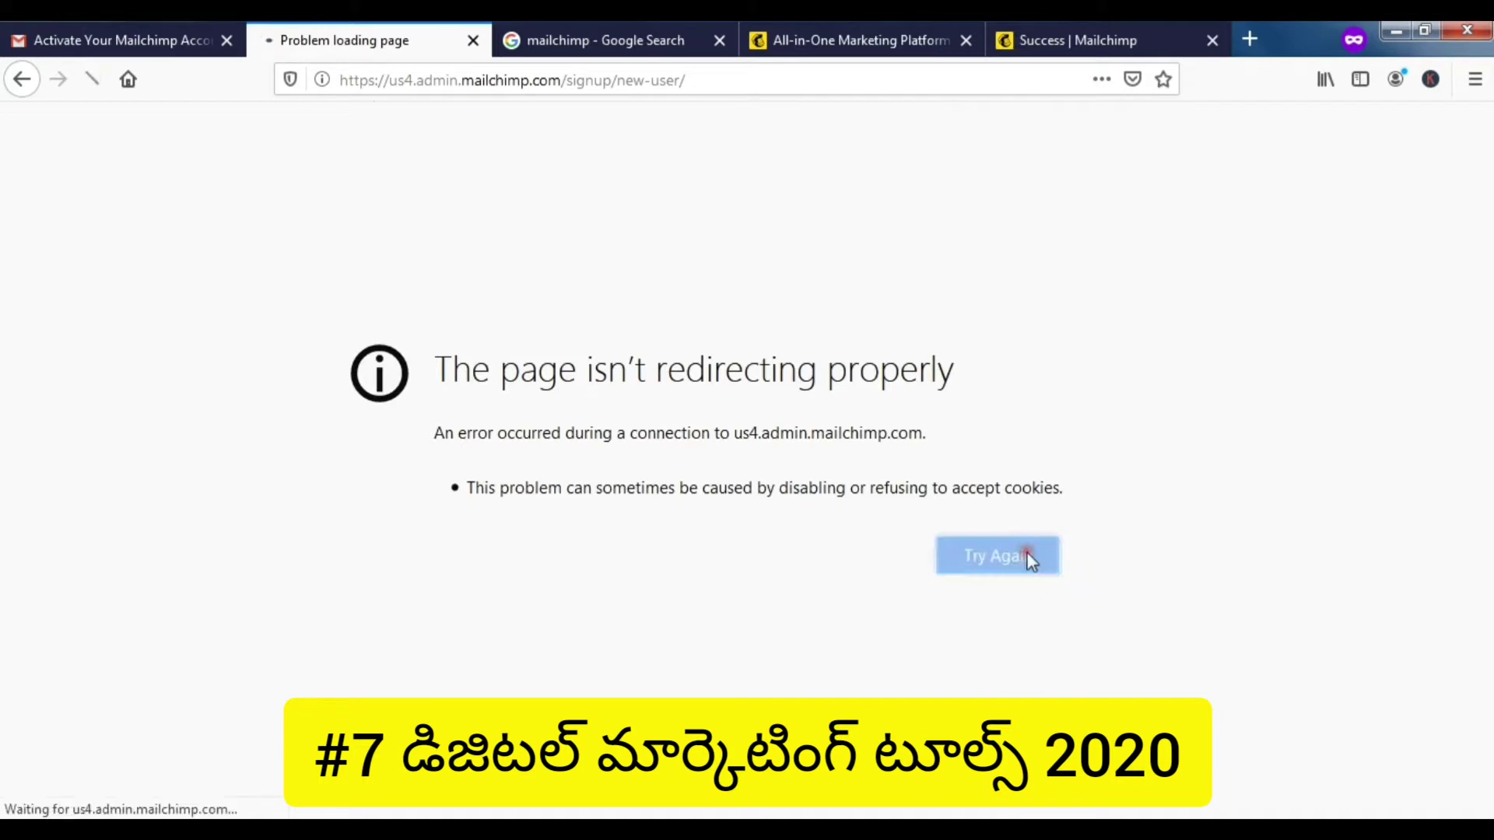
# - Log in on the Mailchimp Login tab with the account's username and password
pyautogui.click(847, 40)
pyautogui.click(339, 487)
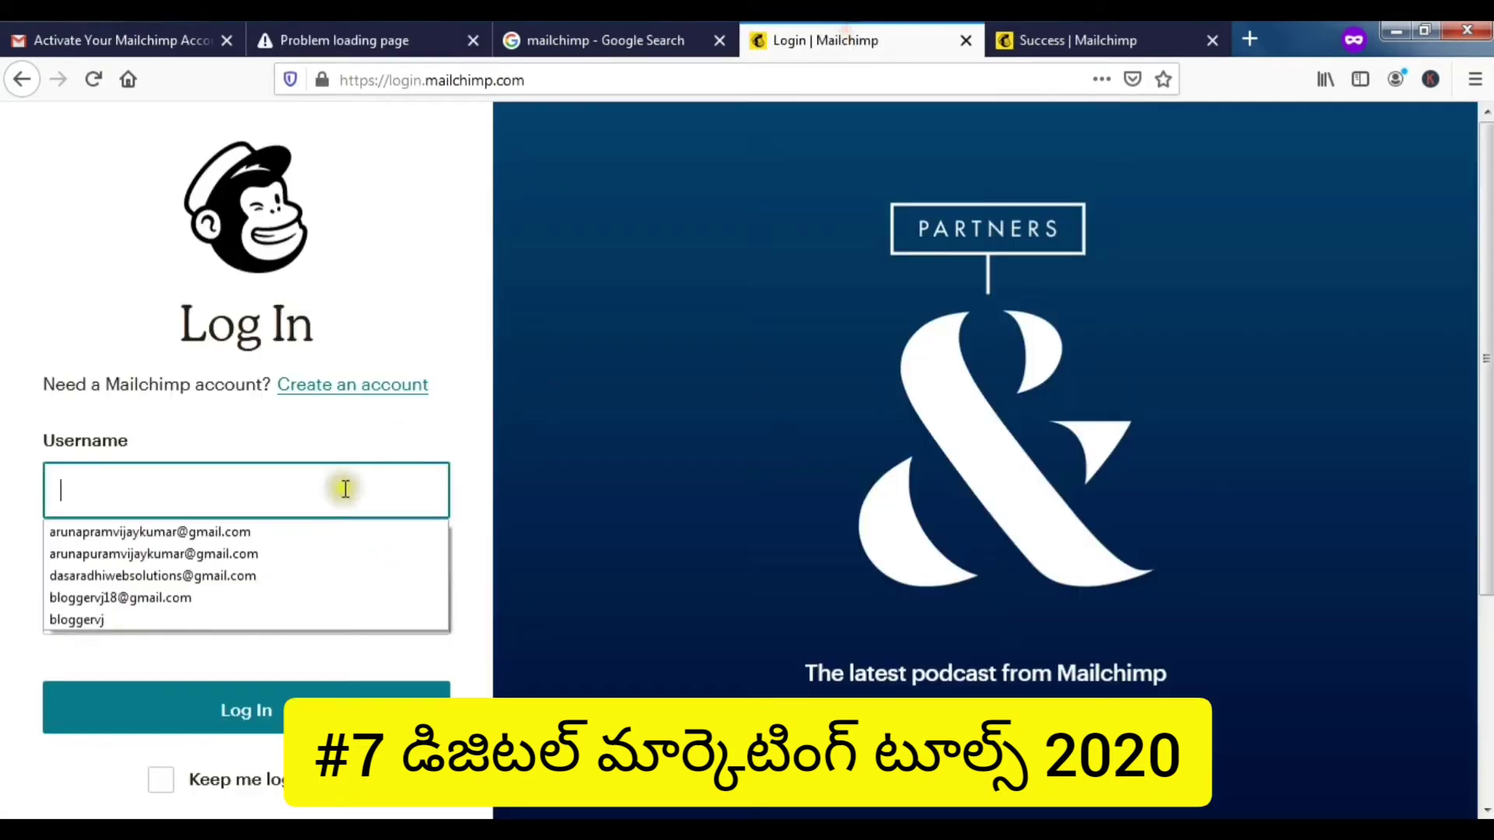
pyautogui.write('blogge')
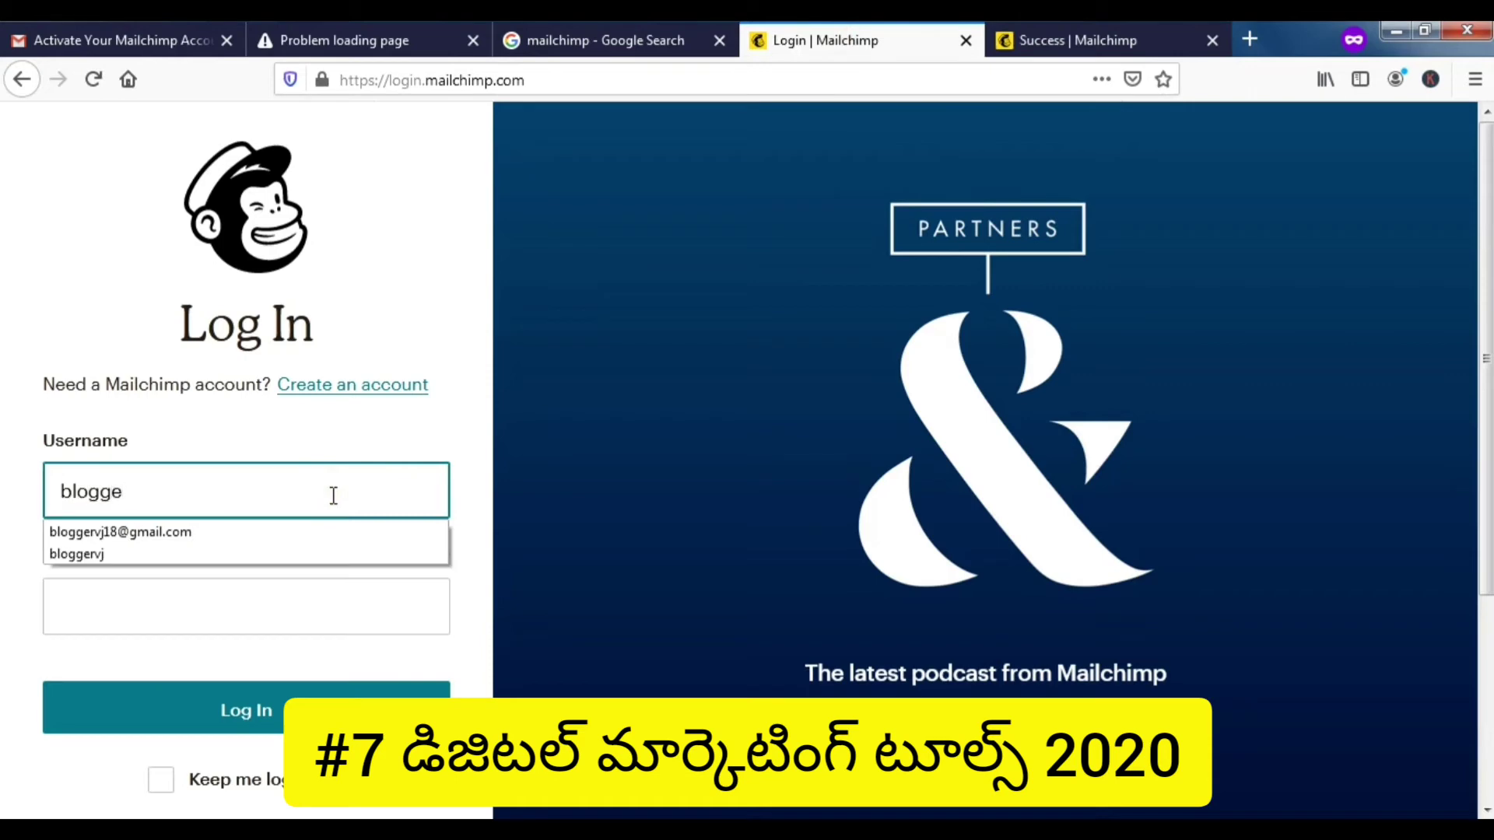
pyautogui.write('rvjtesting')
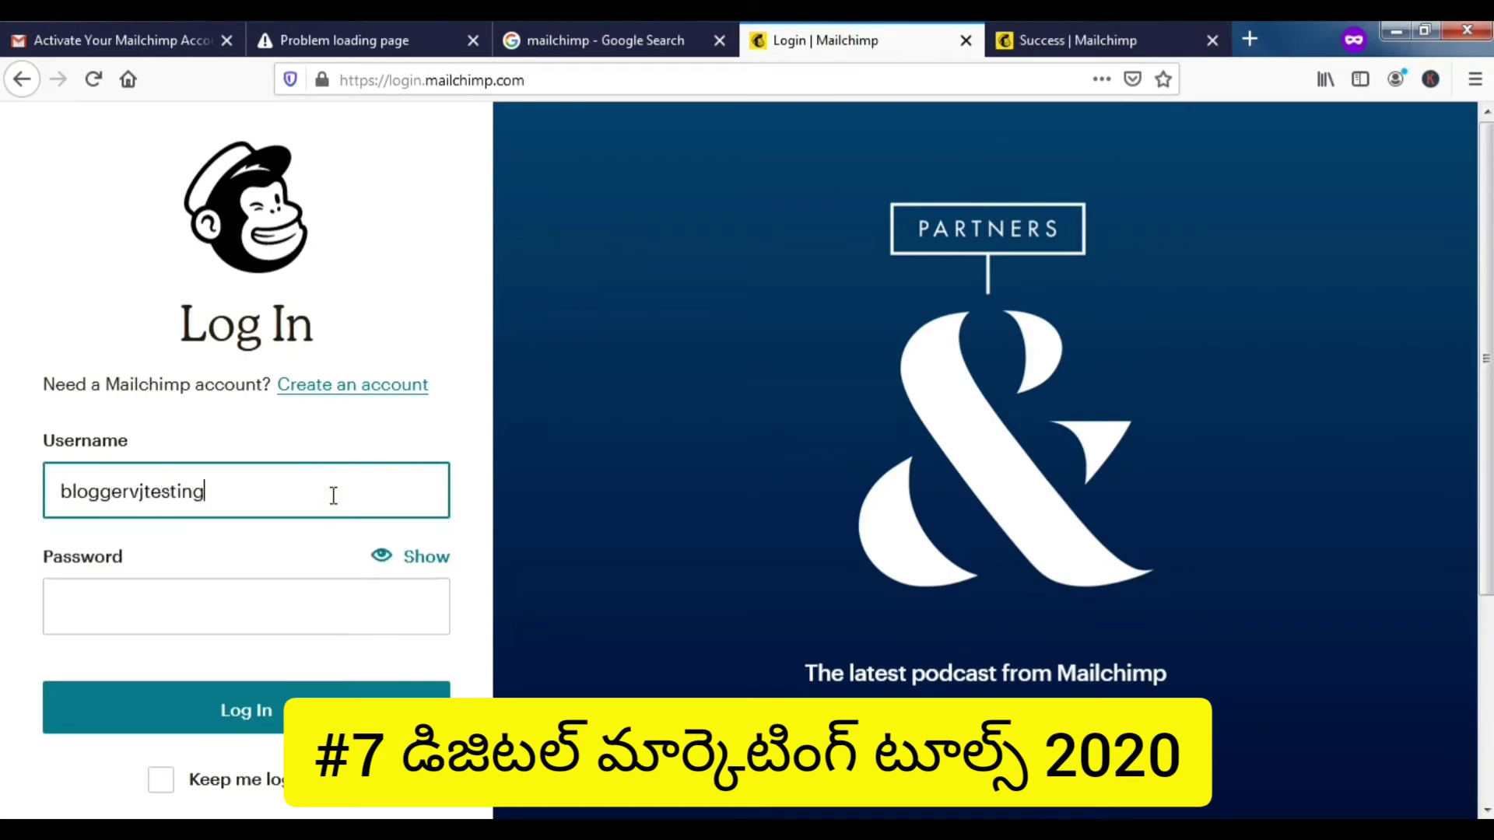
pyautogui.click(334, 594)
pyautogui.write('••')
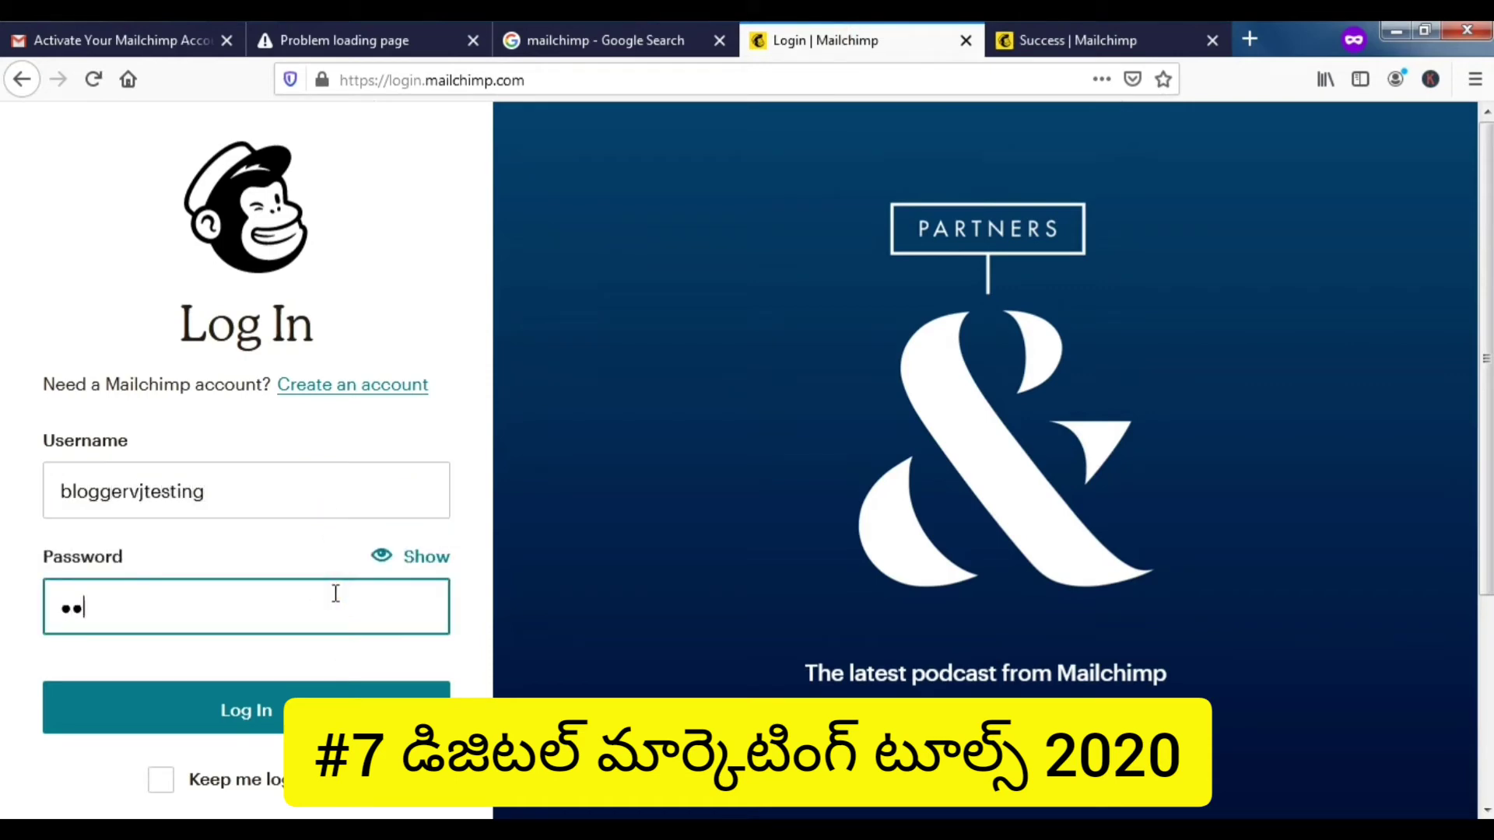
pyautogui.write('••••••••••')
pyautogui.press('Return')
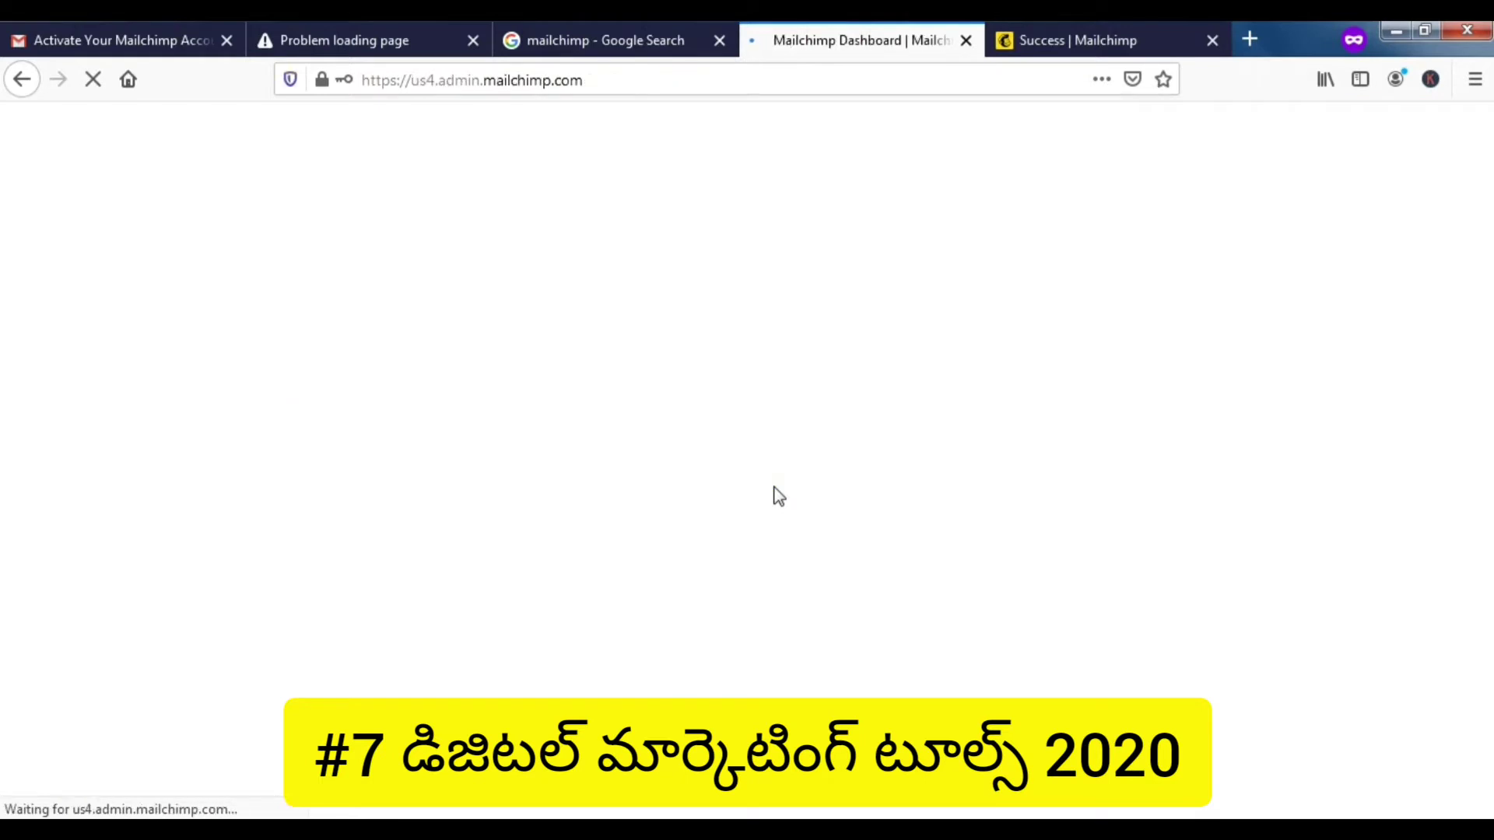
# - Close the Problem loading page tab and the check-your-email tab
pyautogui.click(472, 40)
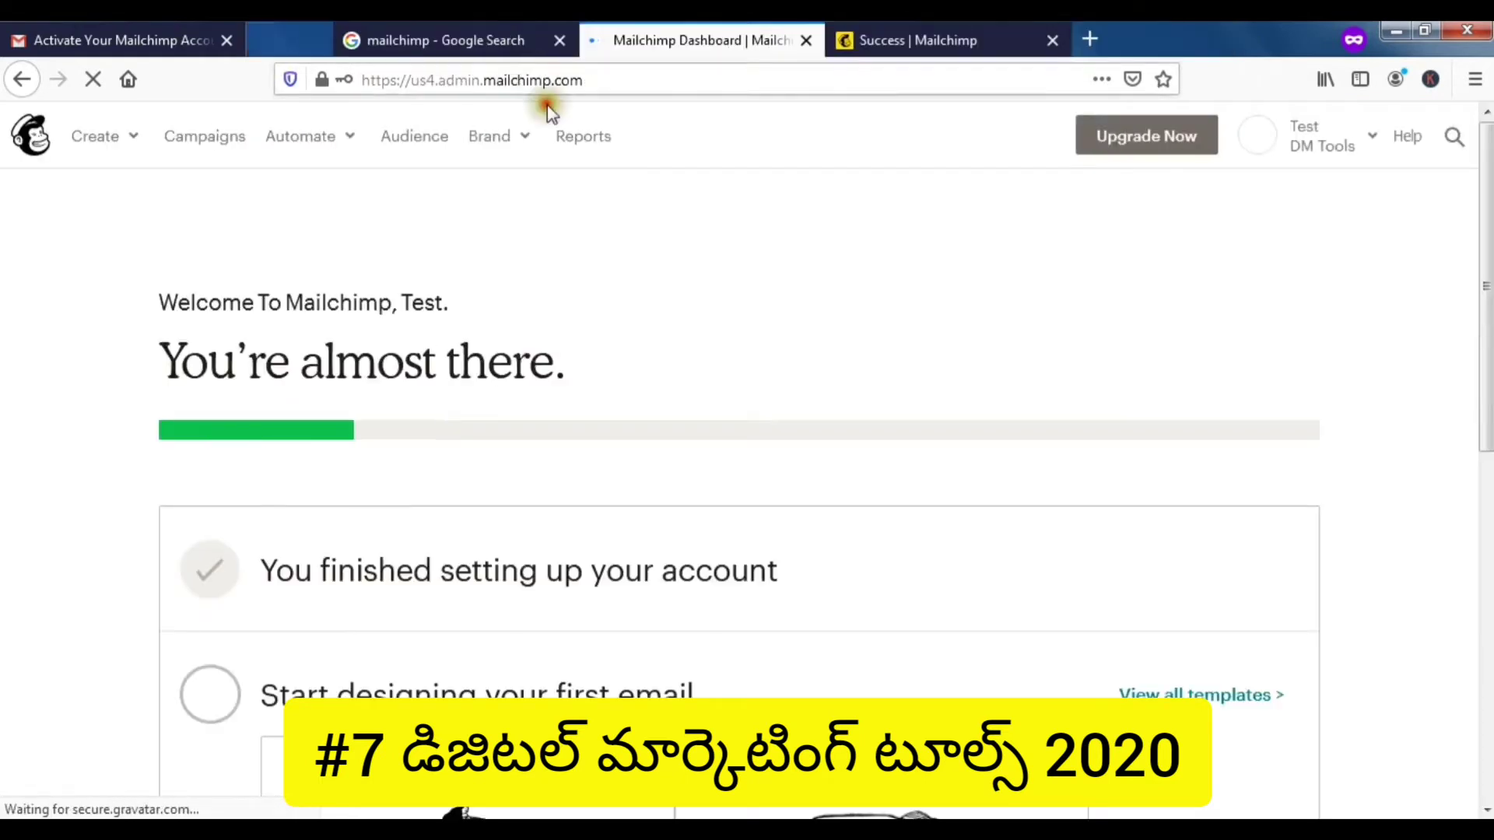
pyautogui.click(894, 42)
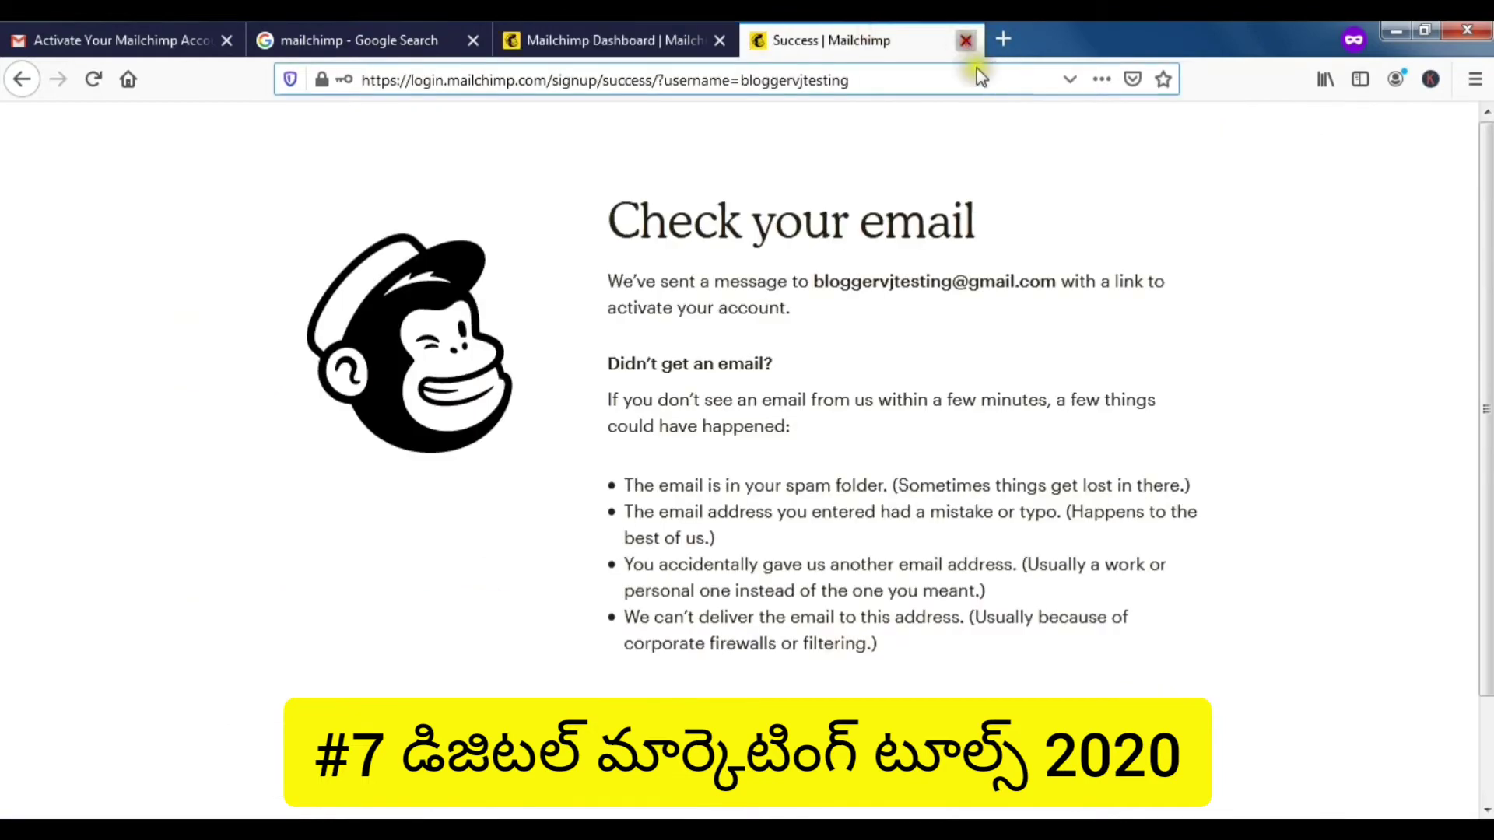
pyautogui.click(966, 40)
# - Review the dashboard, open the Create menu, then go to the Campaigns page
pyautogui.scroll(-5, 1282, 436)
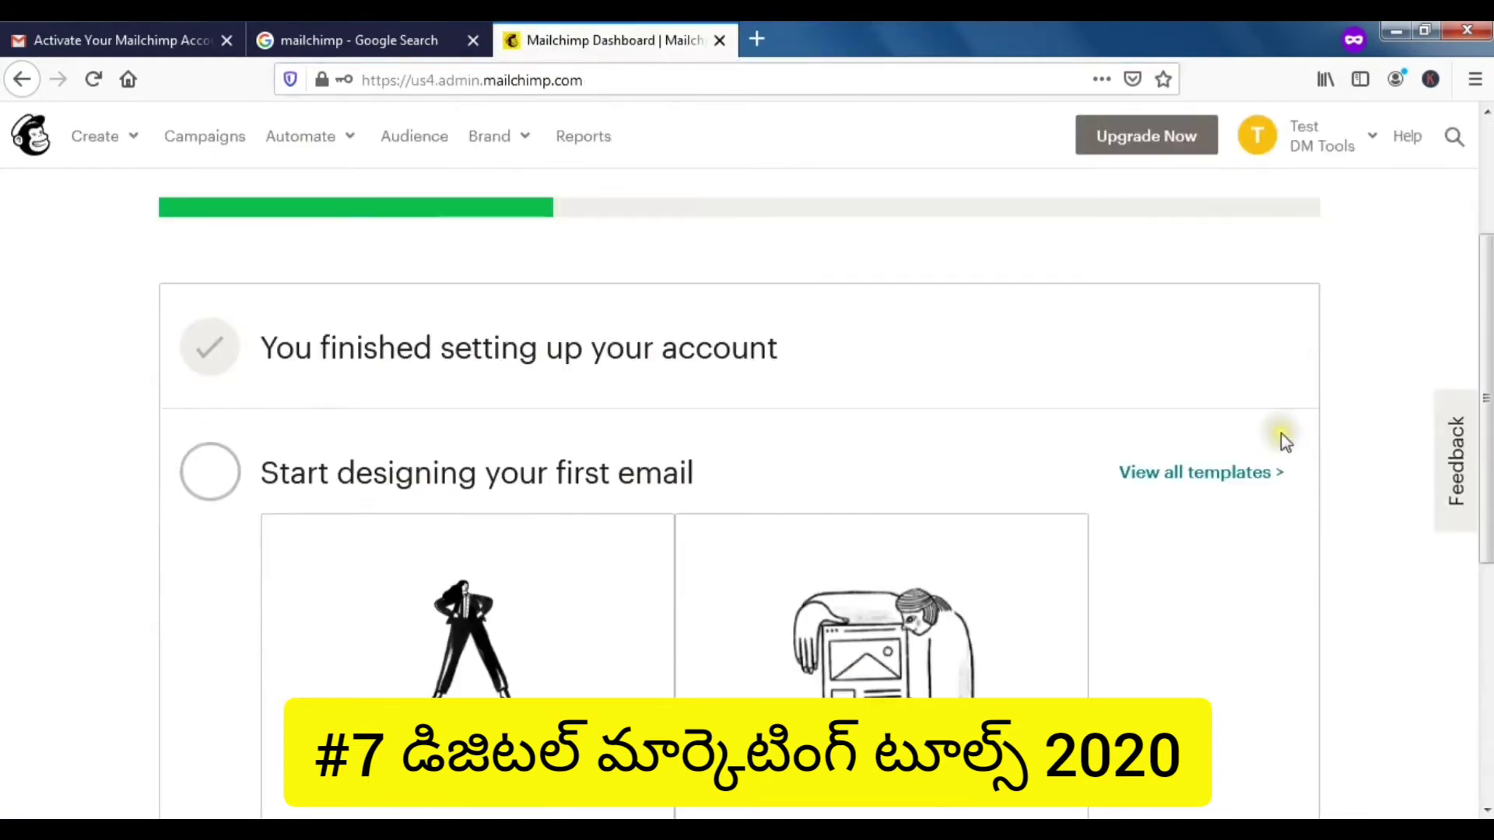
pyautogui.scroll(5, 1281, 436)
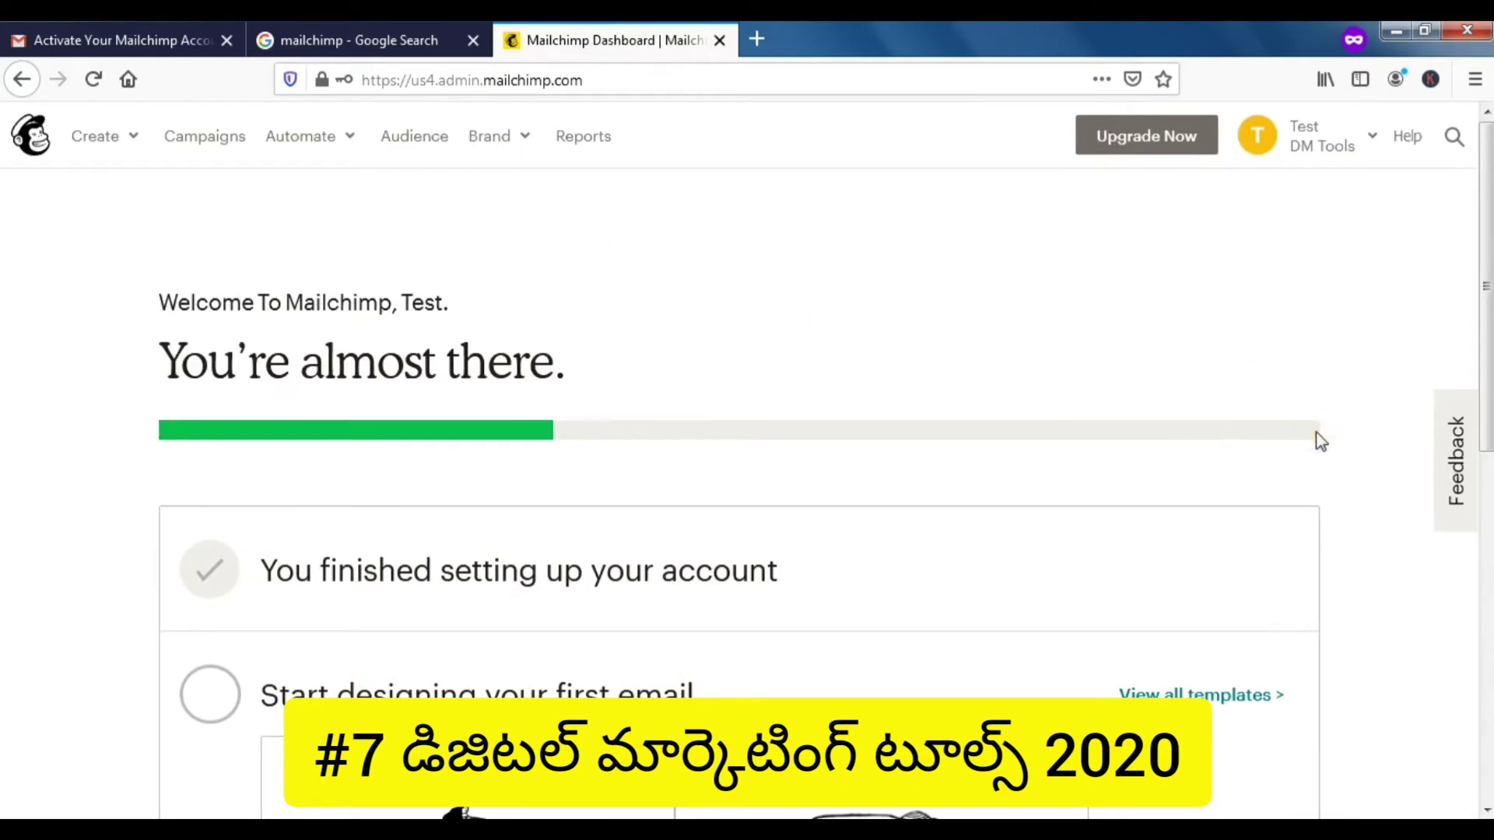
pyautogui.scroll(-10, 1425, 544)
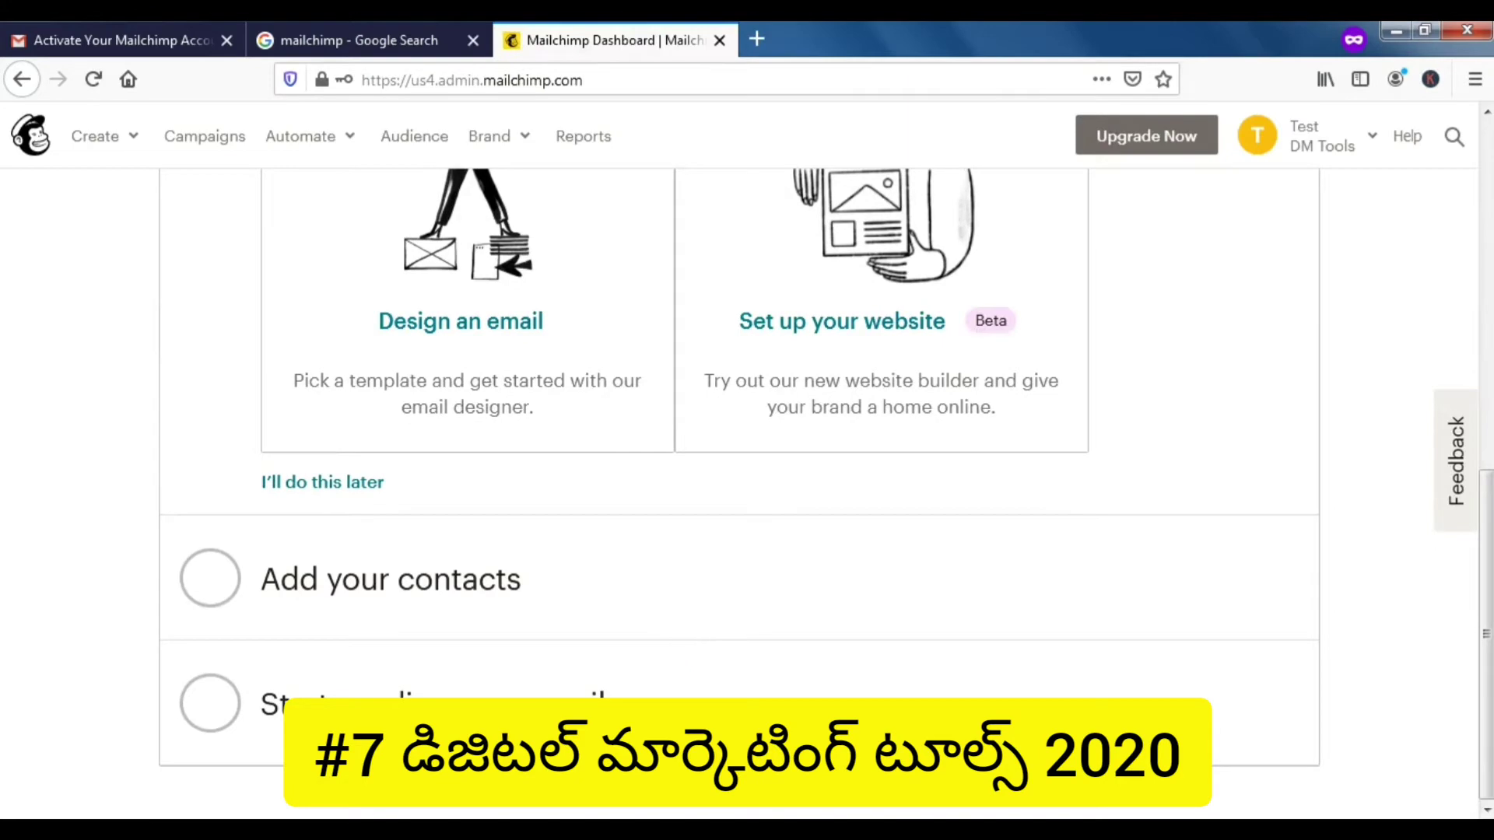
pyautogui.scroll(10, 1412, 574)
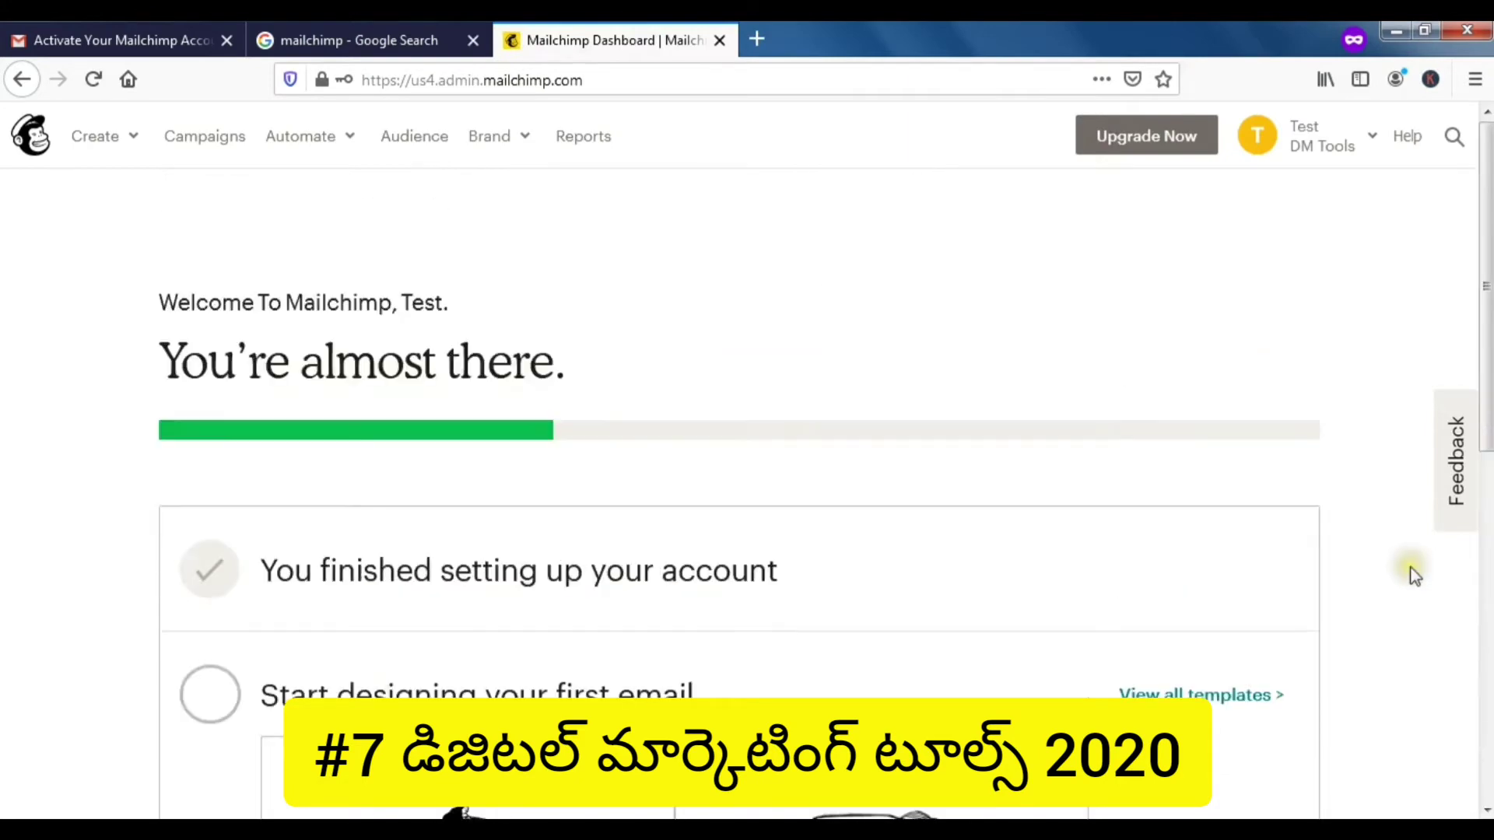
pyautogui.click(125, 145)
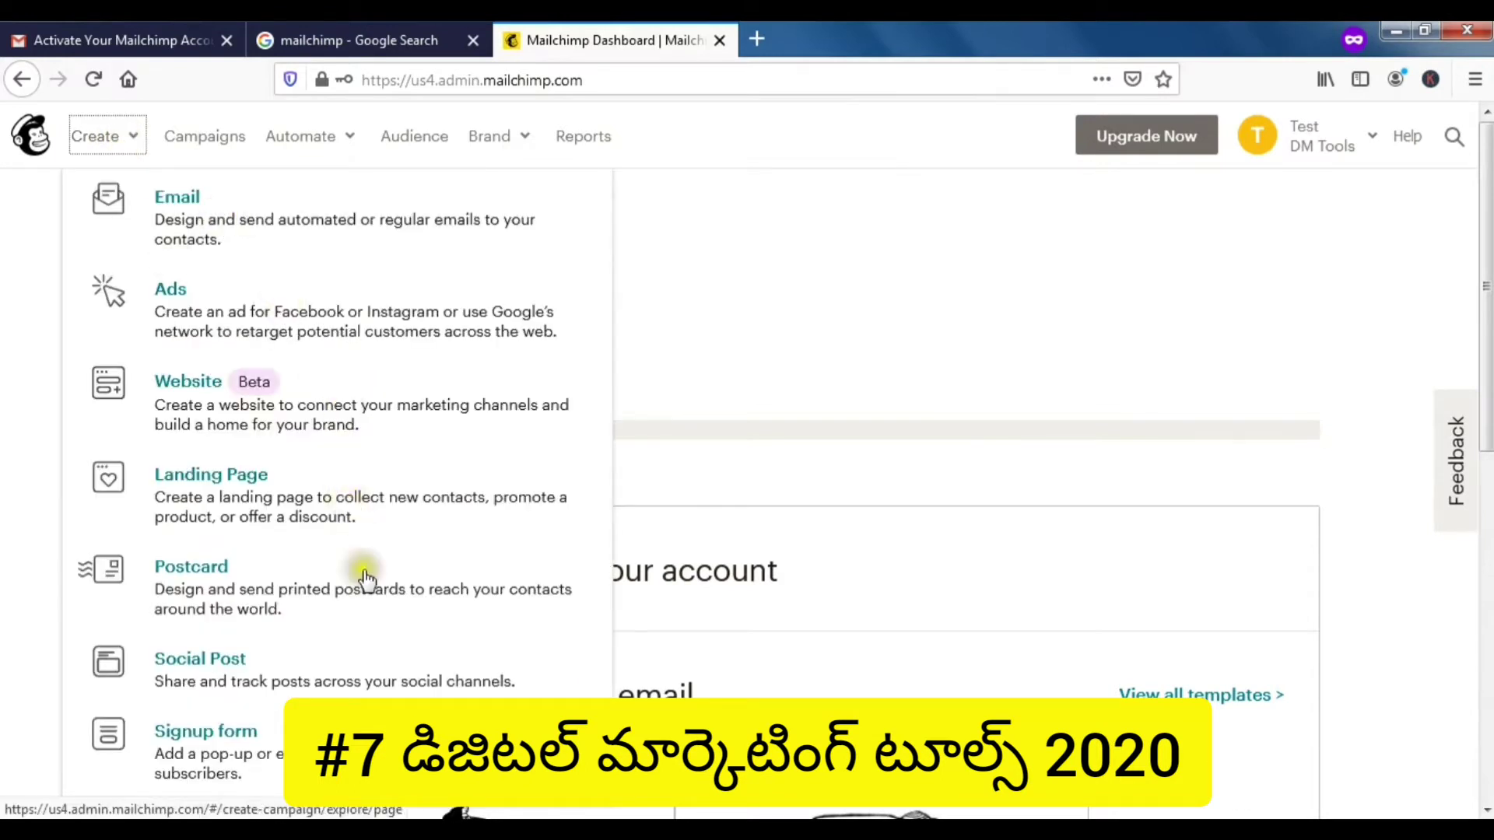
pyautogui.scroll(-3, 407, 644)
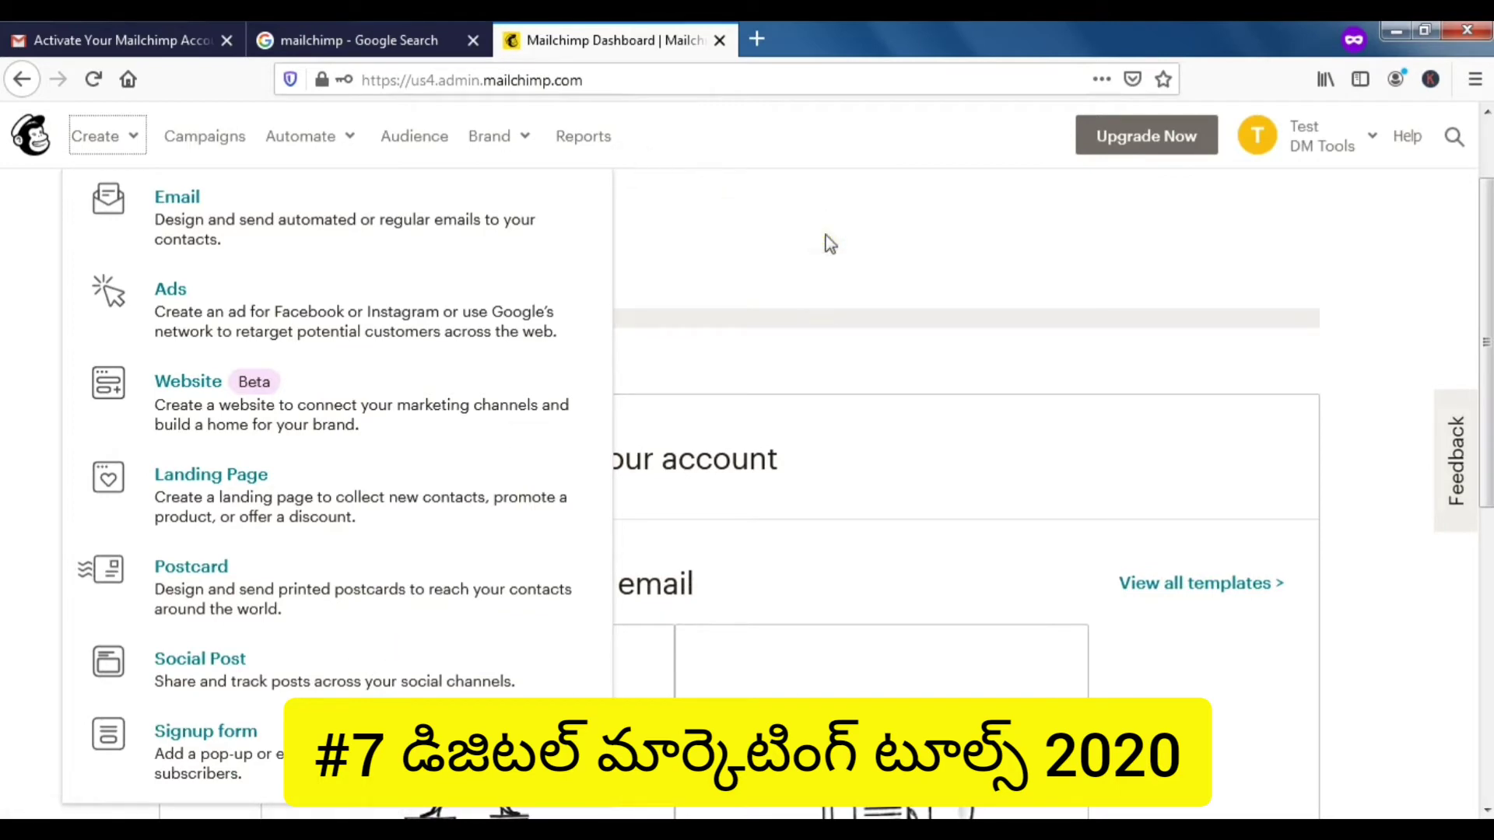
pyautogui.click(205, 139)
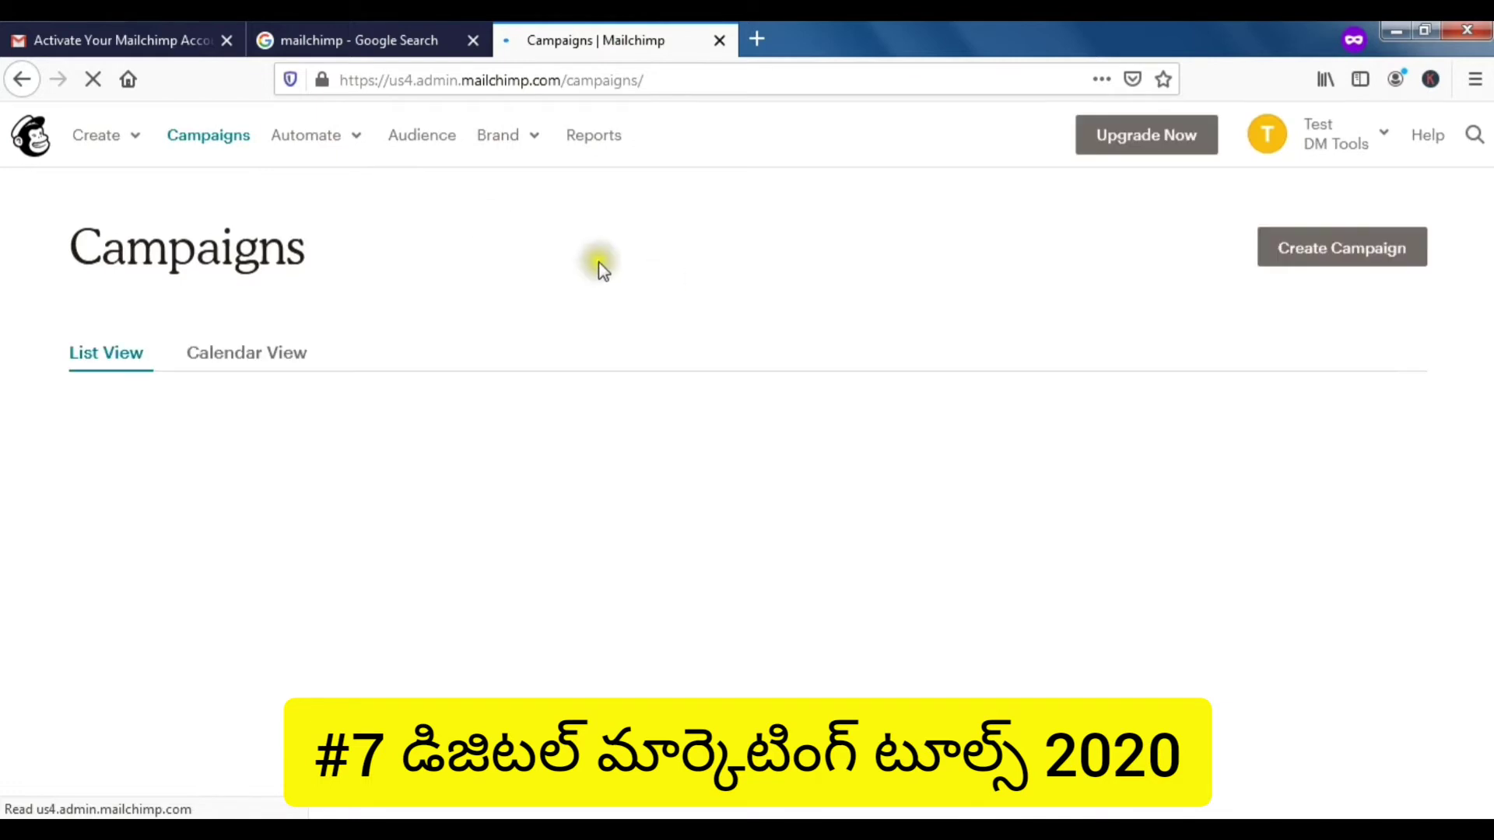
pyautogui.click(356, 134)
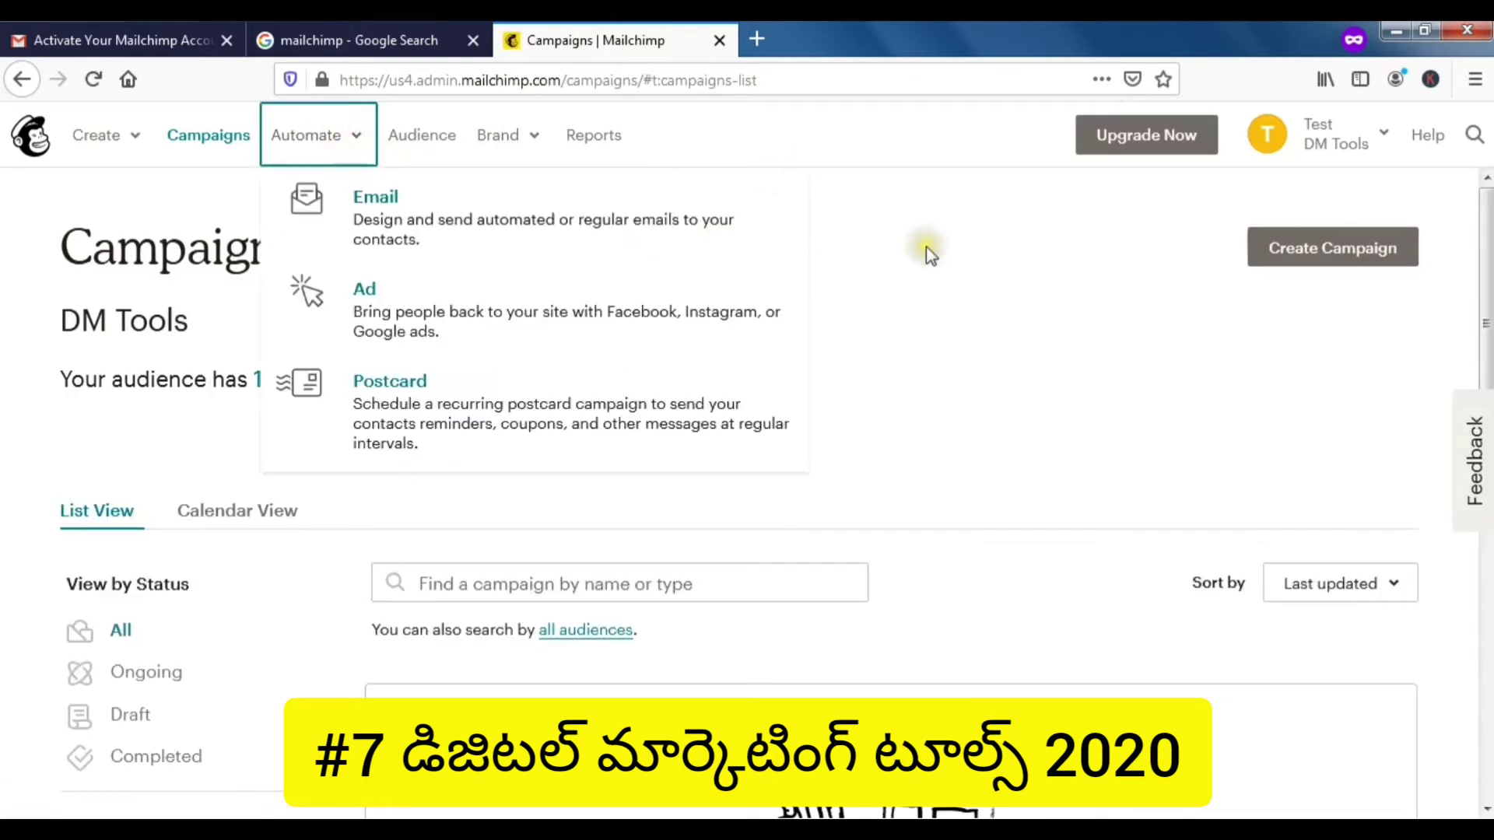
pyautogui.click(971, 280)
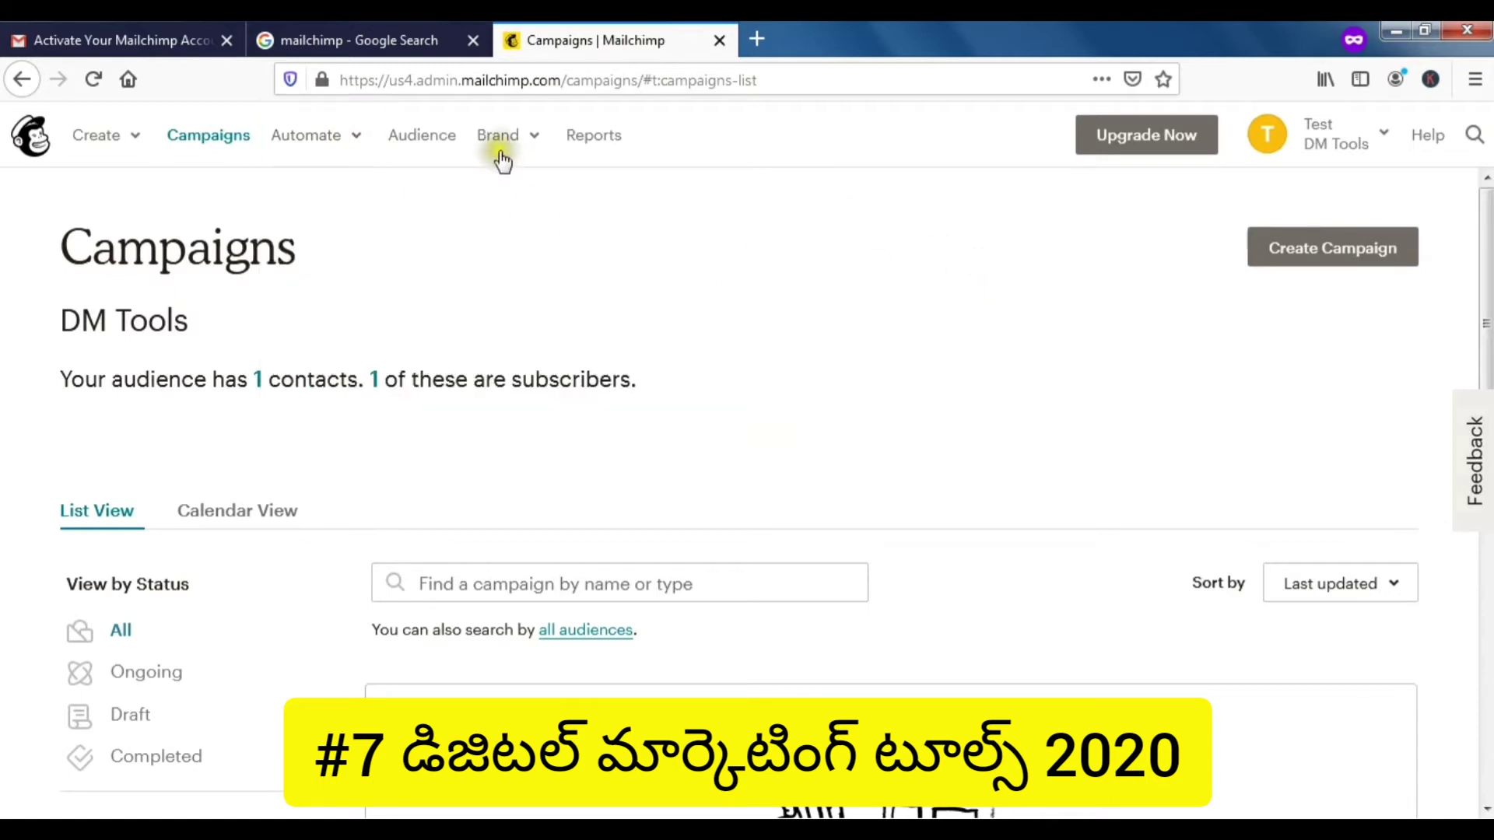
pyautogui.click(541, 138)
pyautogui.click(1091, 295)
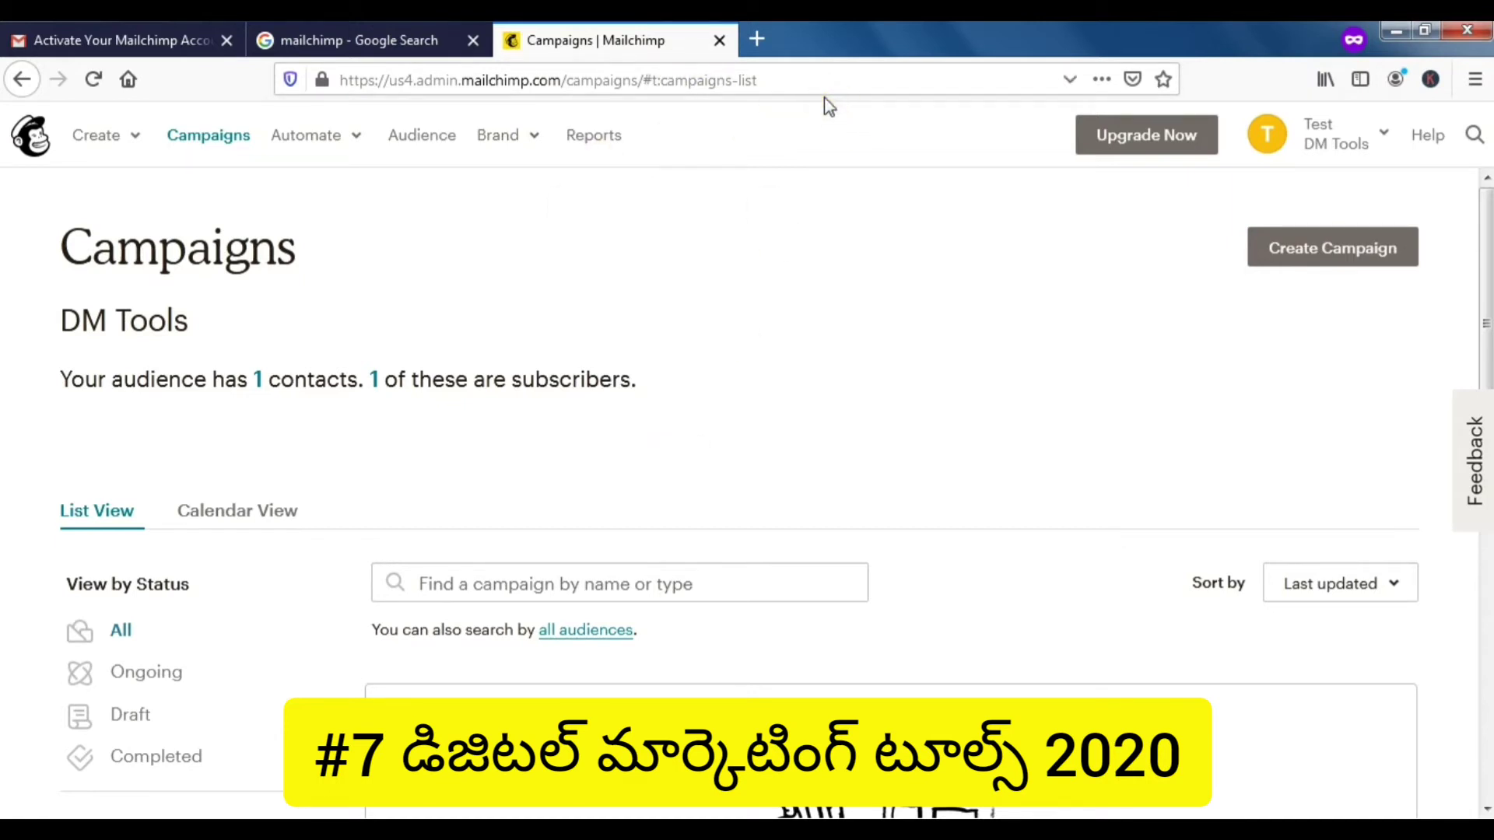
# - Search Google for 'mailchimp' in a new tab and open the MailChimp Login result
pyautogui.hotkey('ctrl', 't')
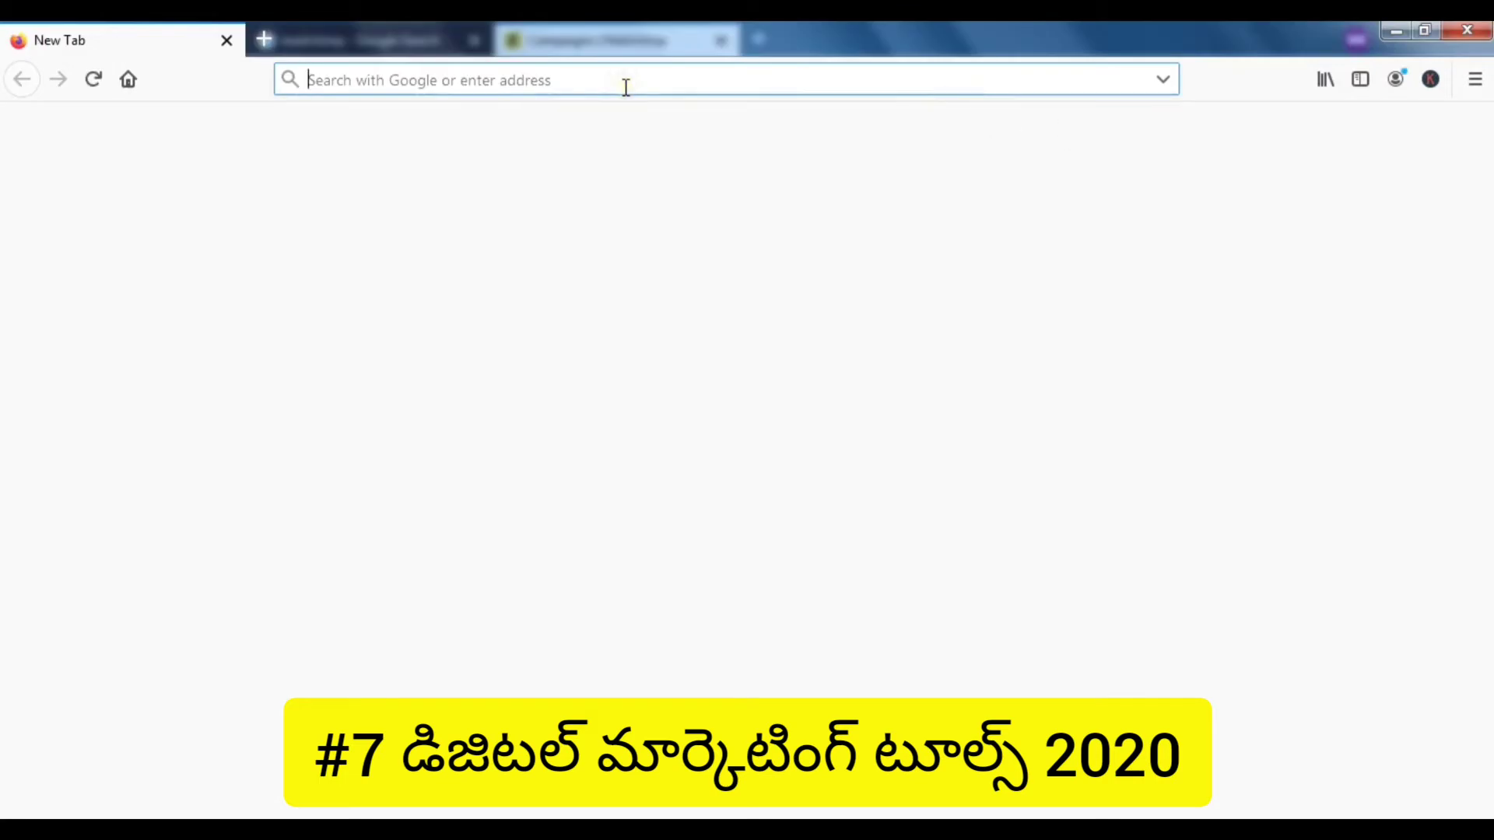
pyautogui.write('mailchim')
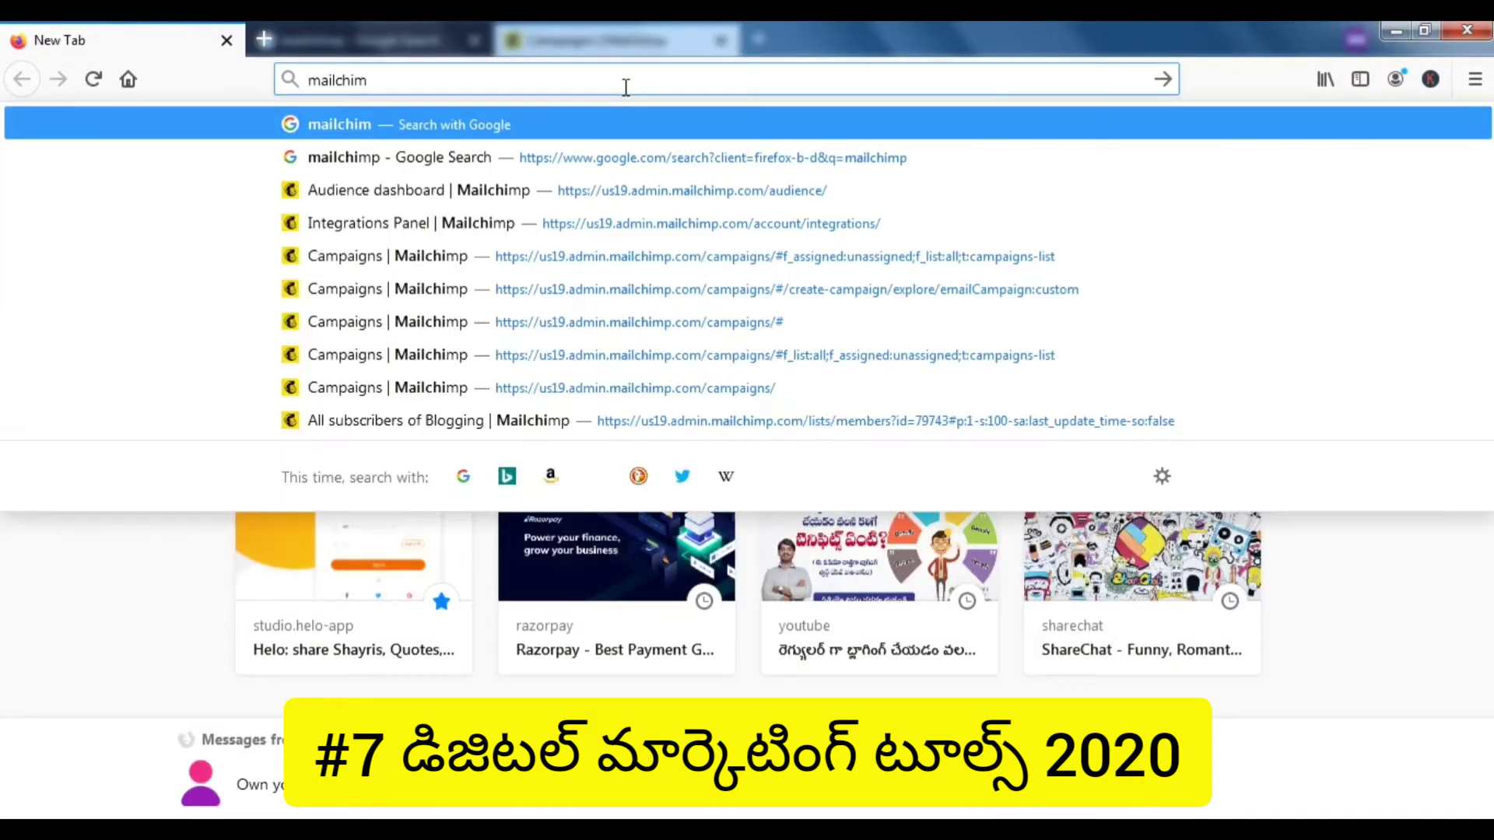
pyautogui.write('p')
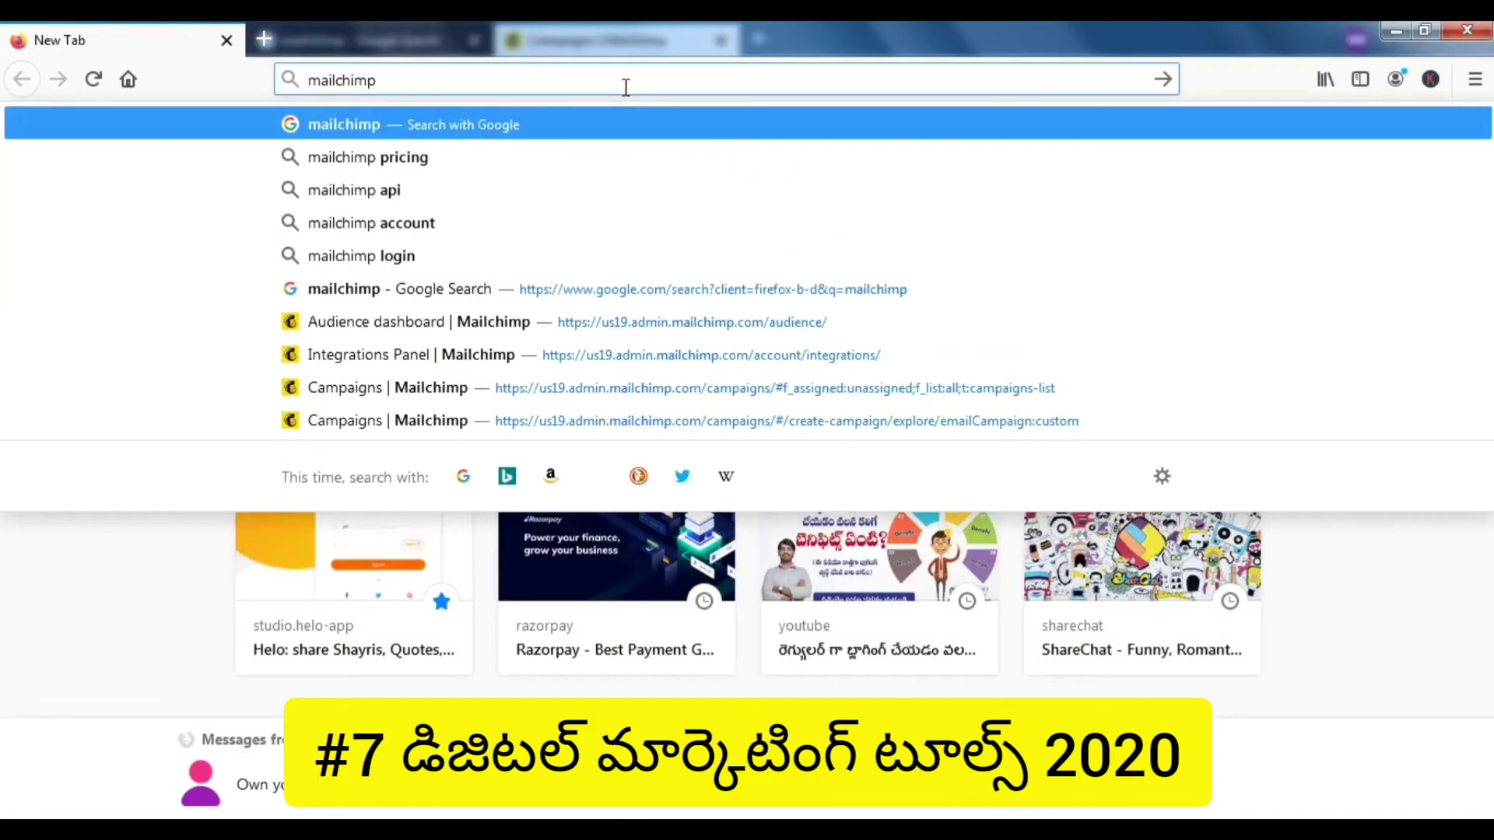
pyautogui.press('Return')
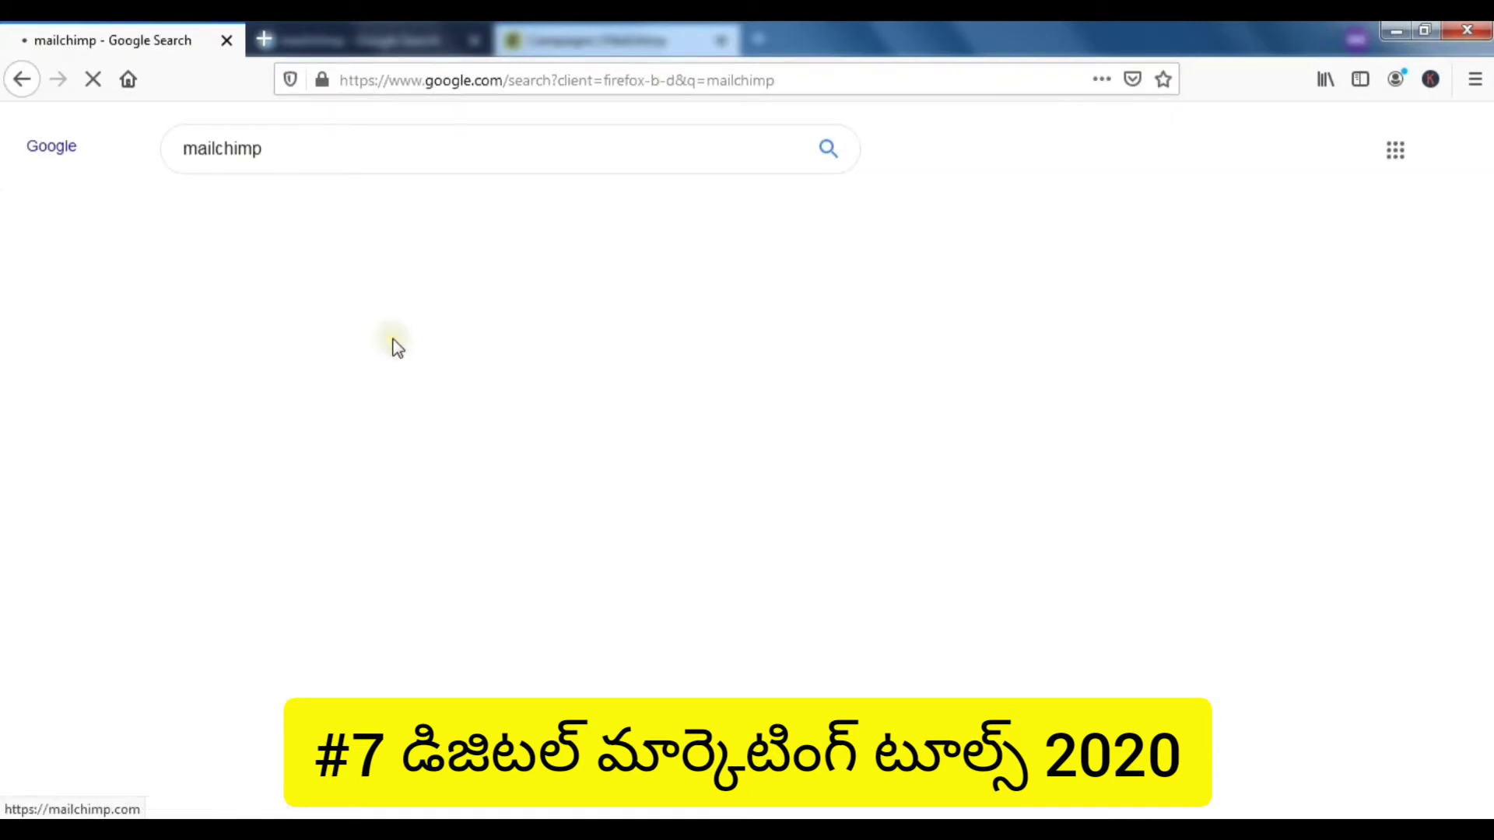
pyautogui.scroll(-10, 431, 560)
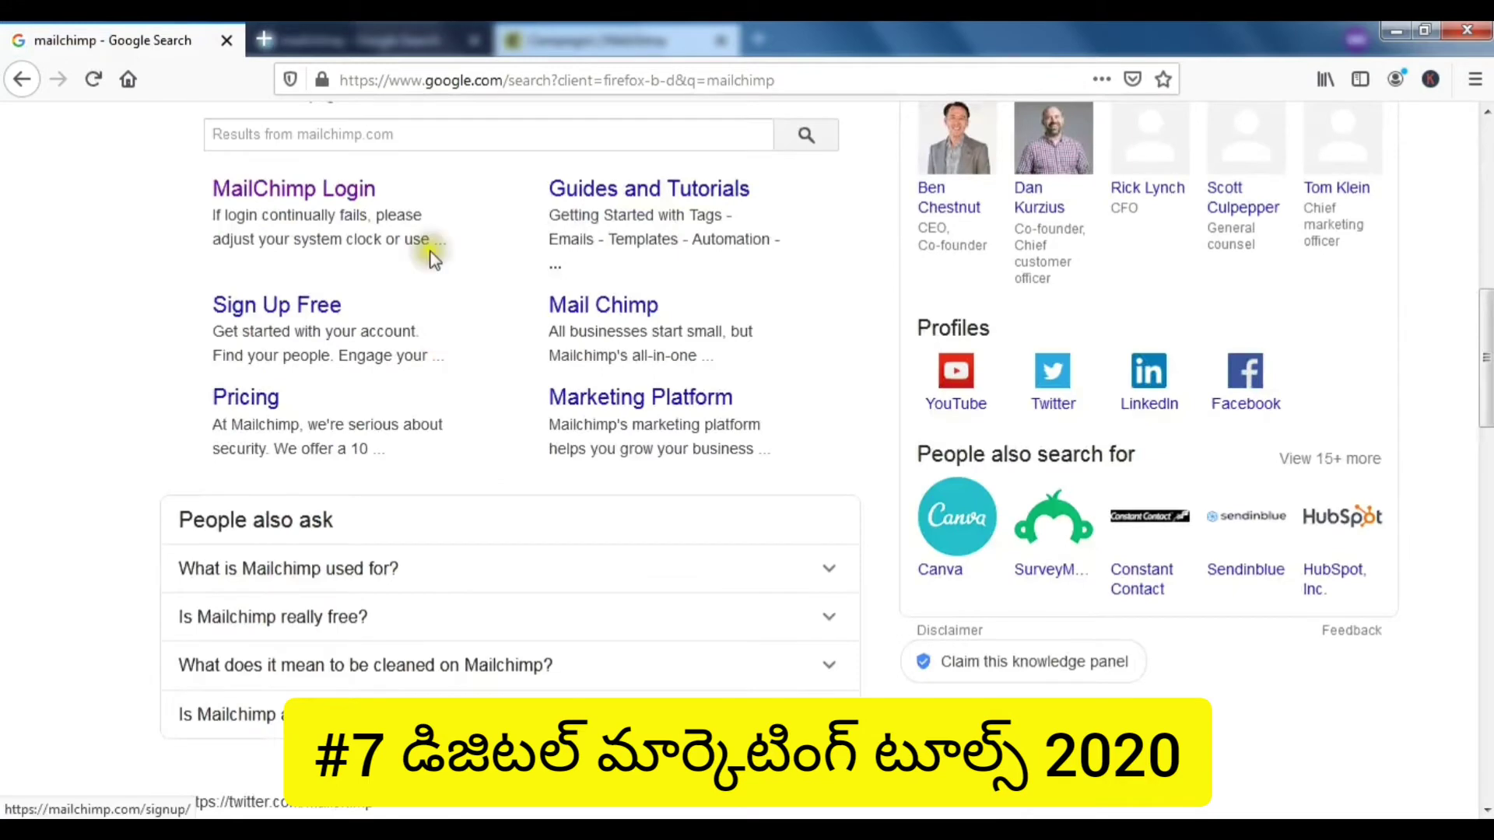
pyautogui.scroll(2, 434, 257)
pyautogui.moveTo(337, 328); pyautogui.dragTo(334, 303)
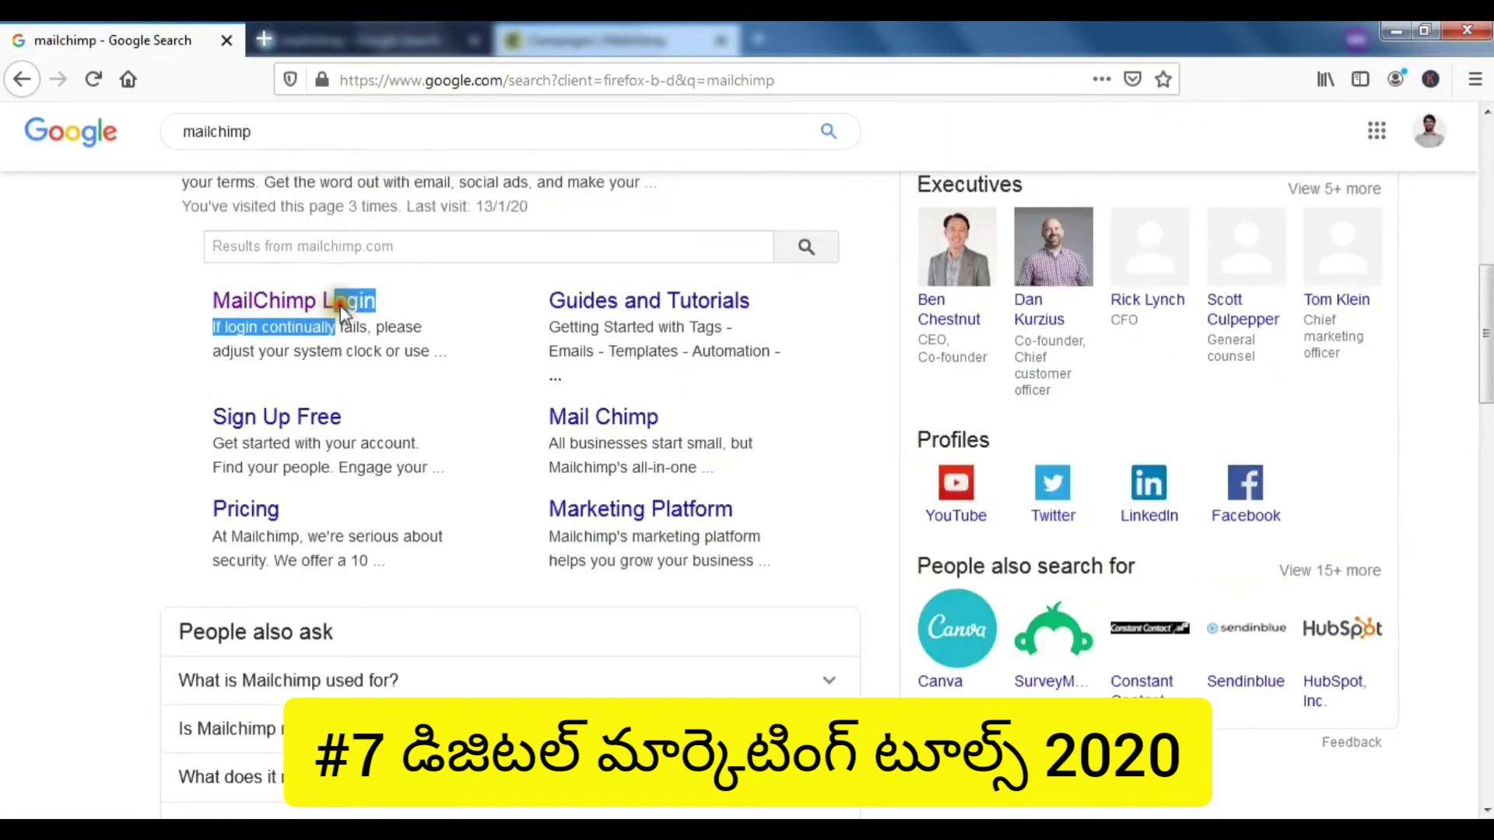
pyautogui.click(544, 410)
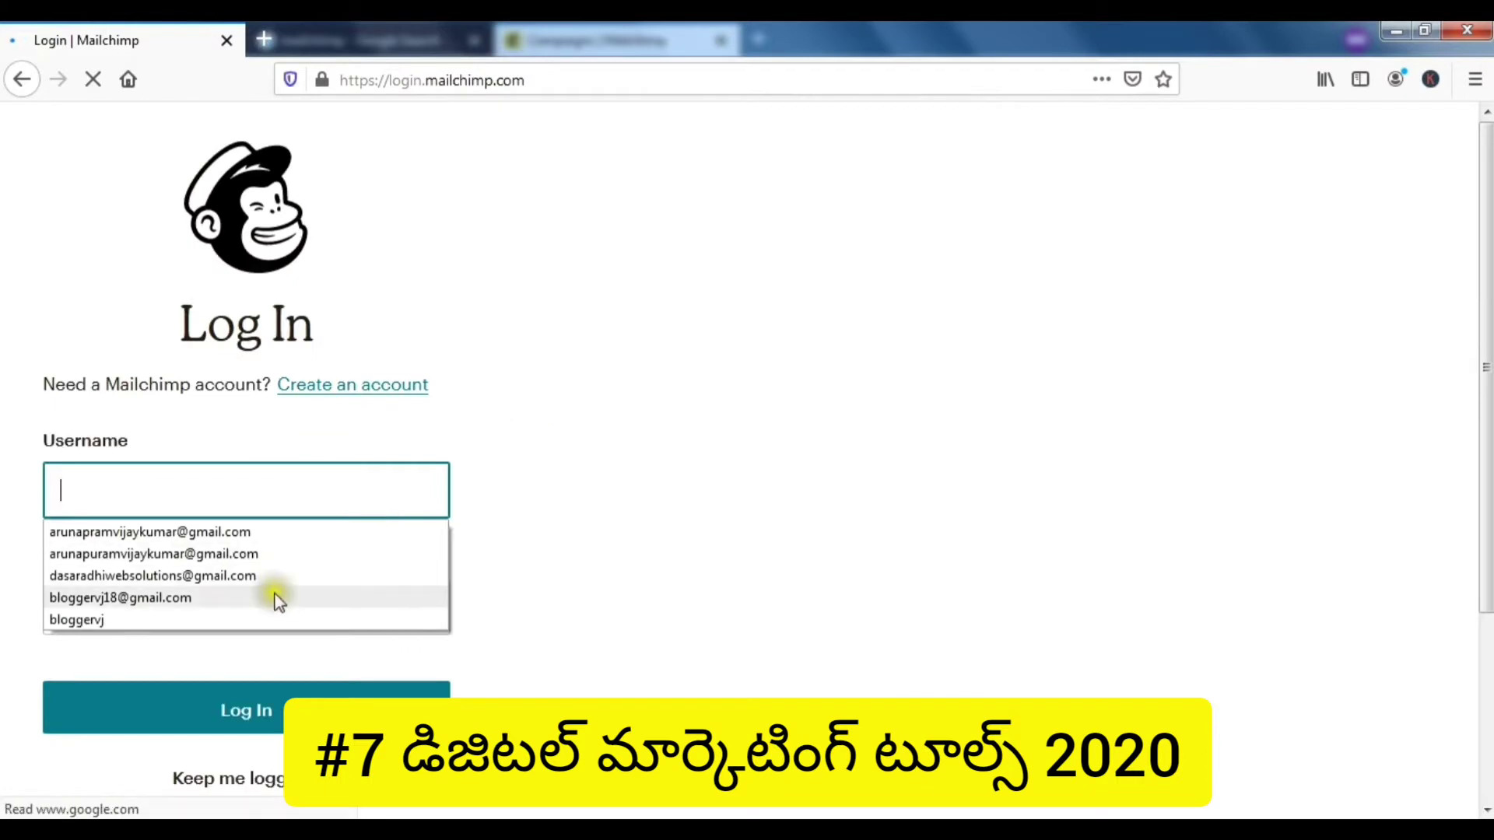
# - Sign in with the saved username and the password, declining Firefox's save-login prompt
pyautogui.click(311, 631)
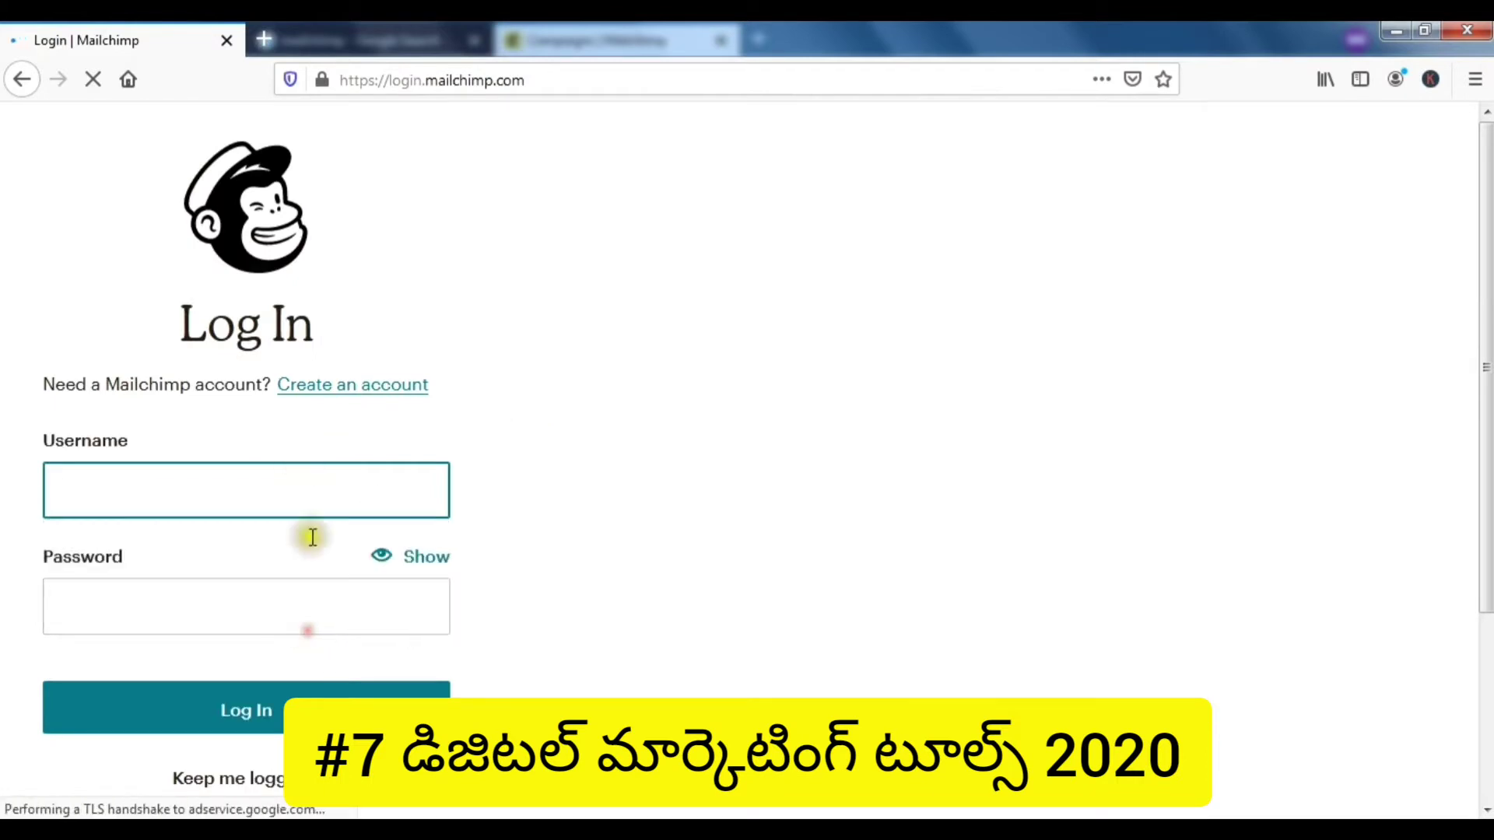
pyautogui.click(304, 506)
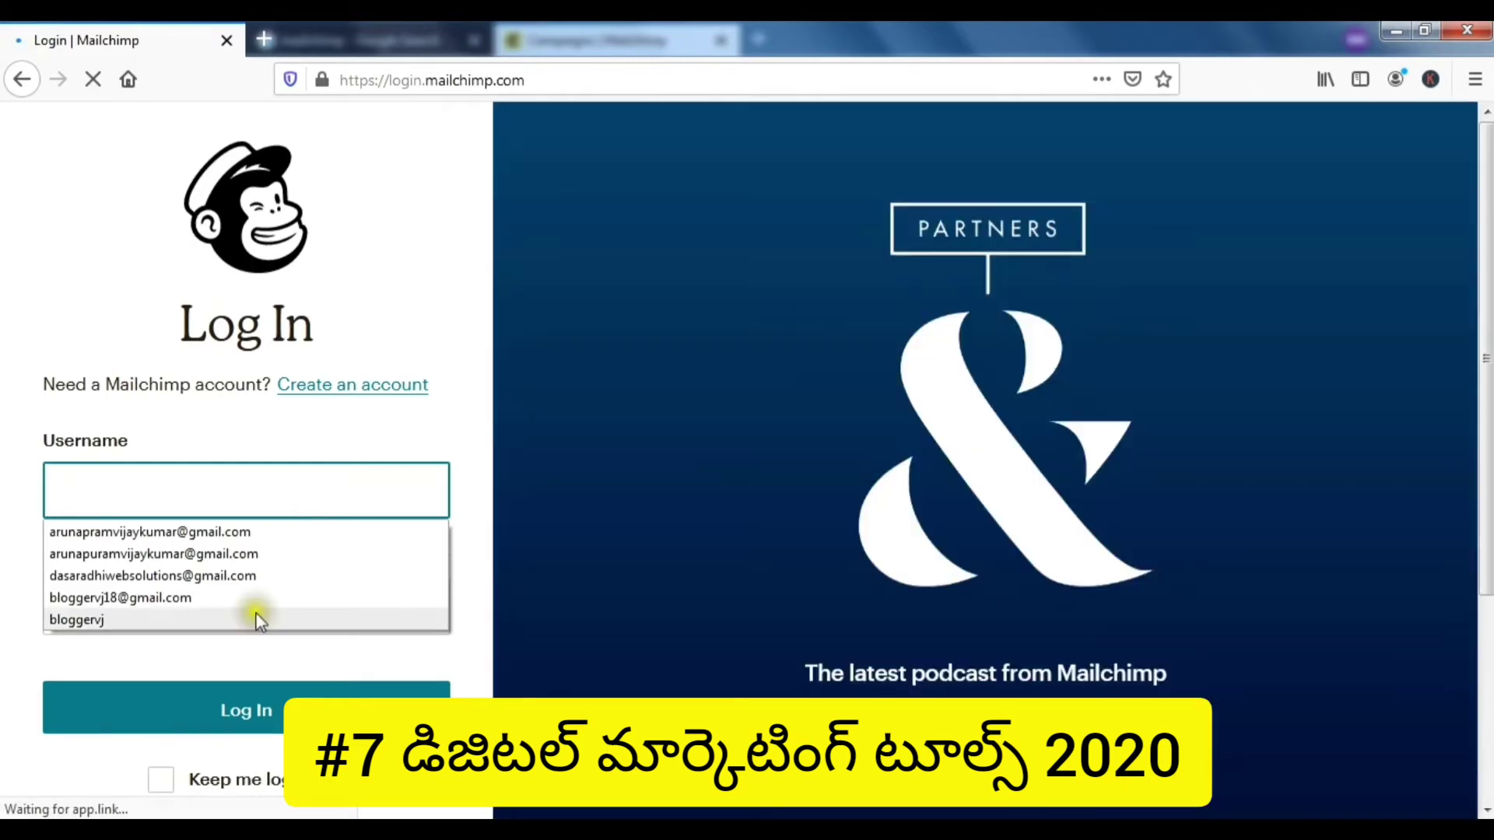
pyautogui.click(252, 620)
pyautogui.click(268, 611)
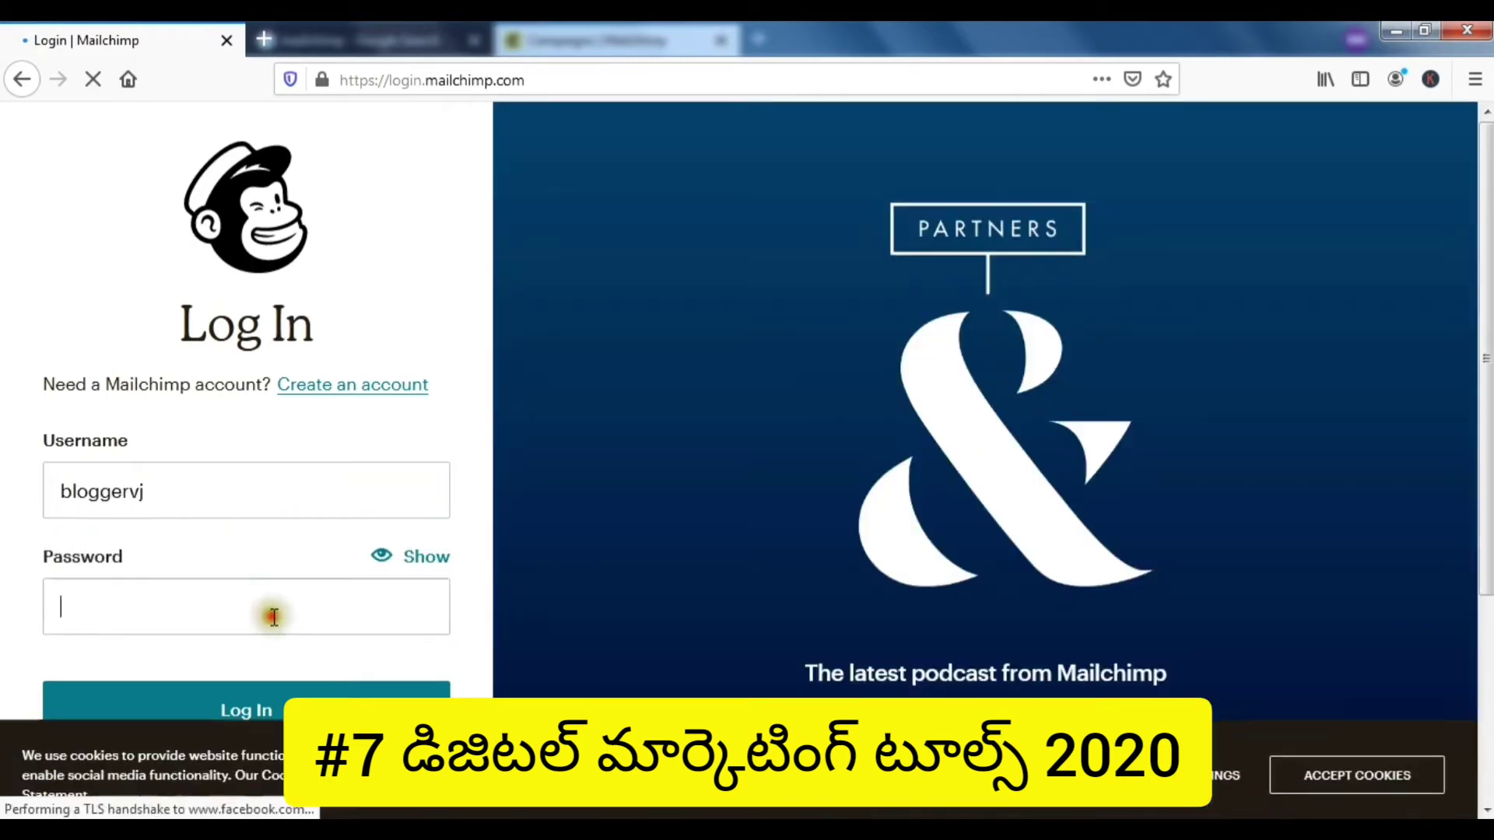
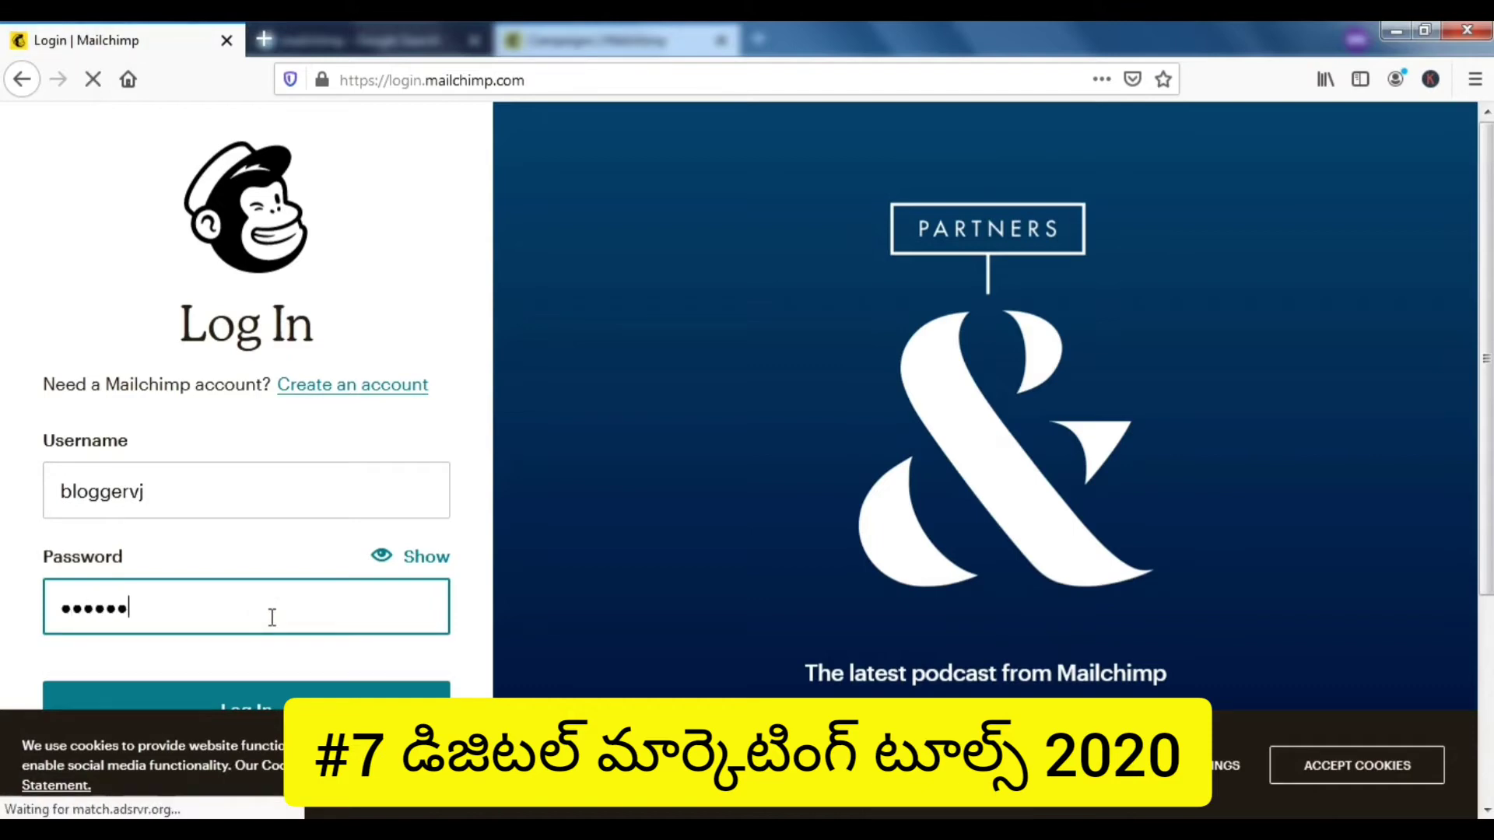
pyautogui.press('Return')
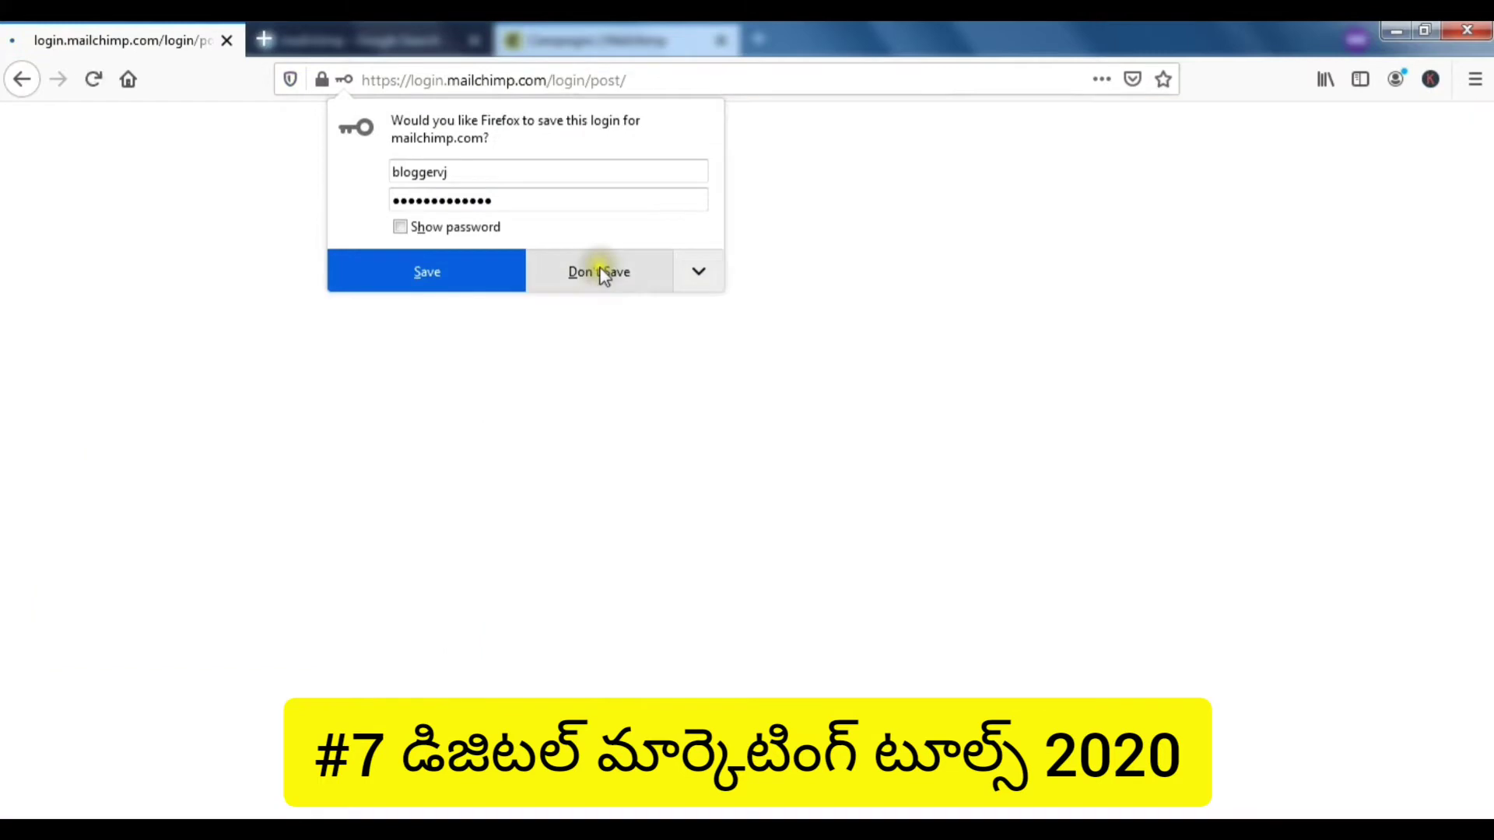
pyautogui.click(600, 273)
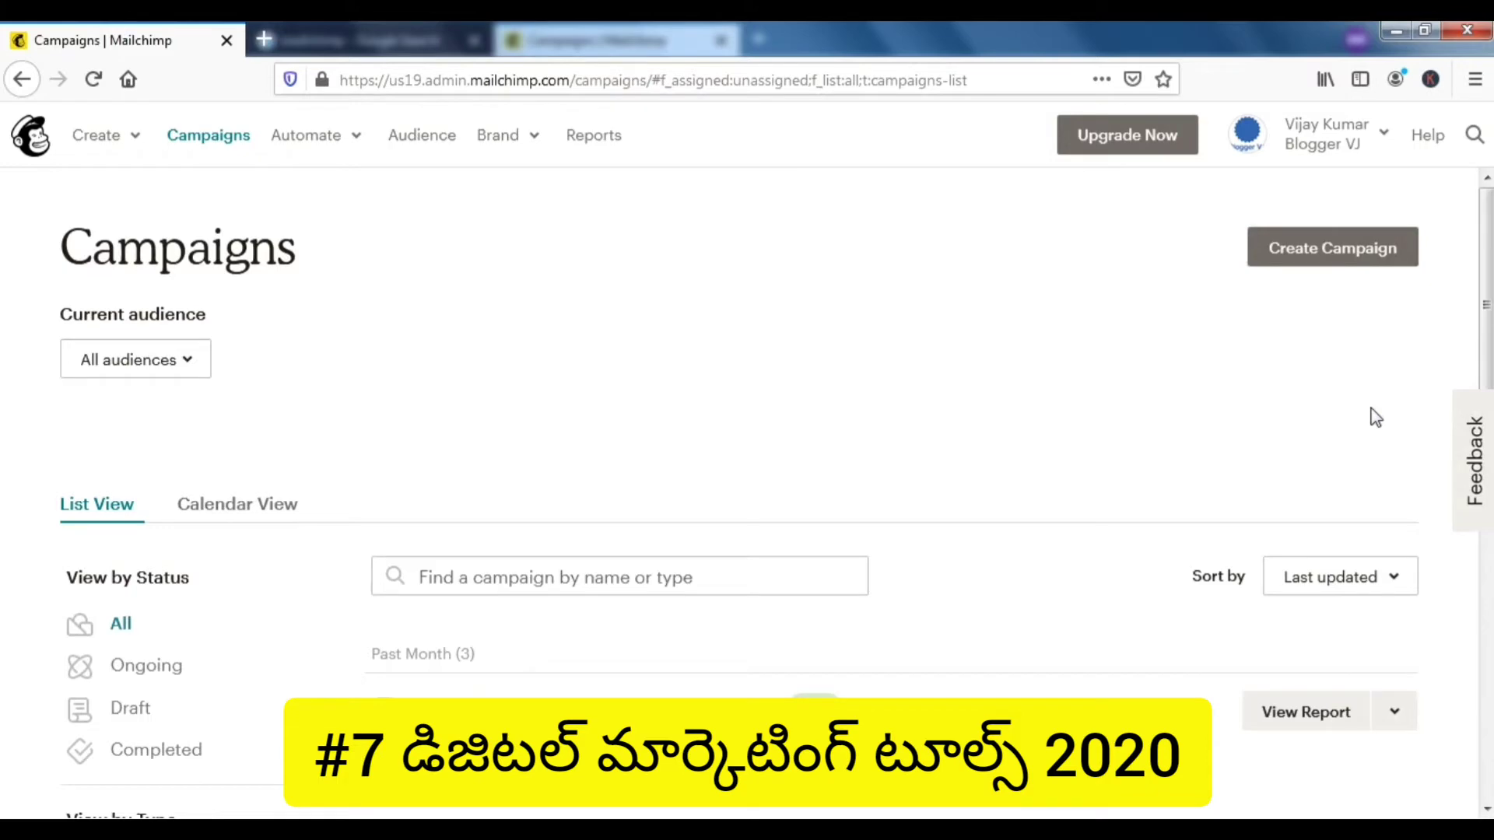
# - Scroll the campaign list down to the March 2019 Education series campaigns
pyautogui.scroll(-5, 1375, 418)
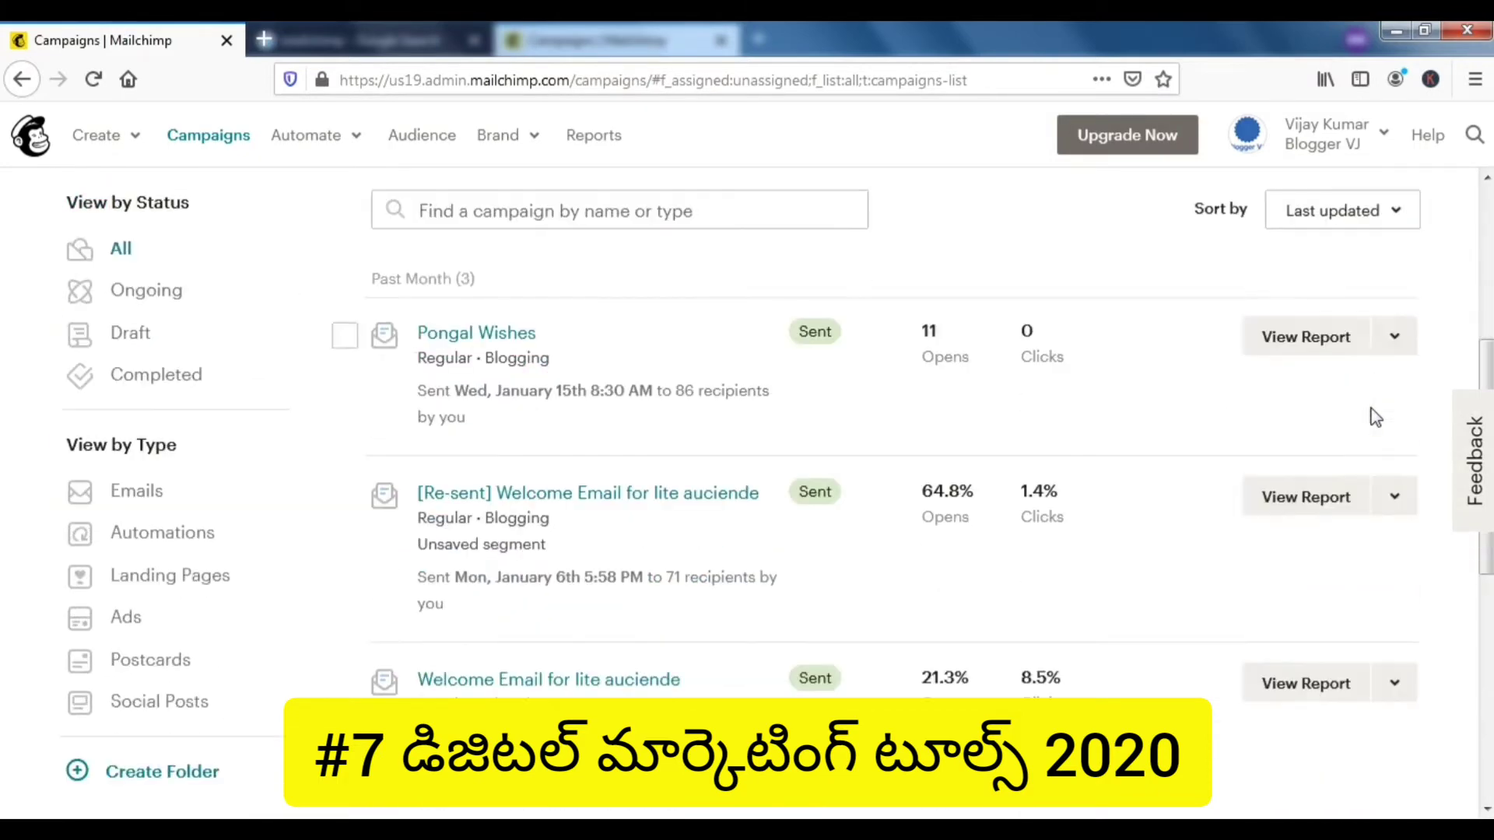
pyautogui.scroll(-3, 725, 475)
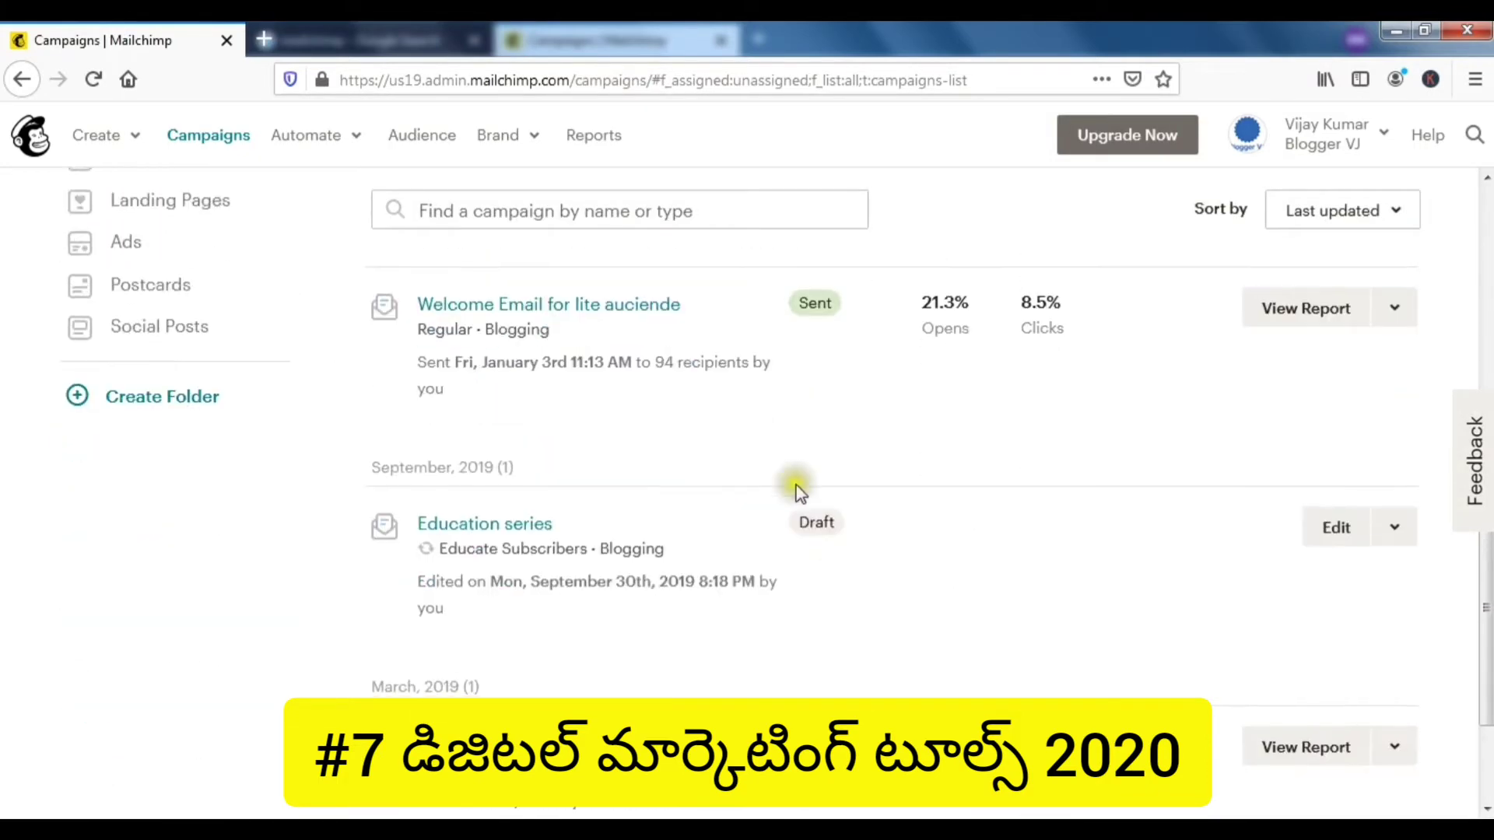
pyautogui.scroll(10, 993, 321)
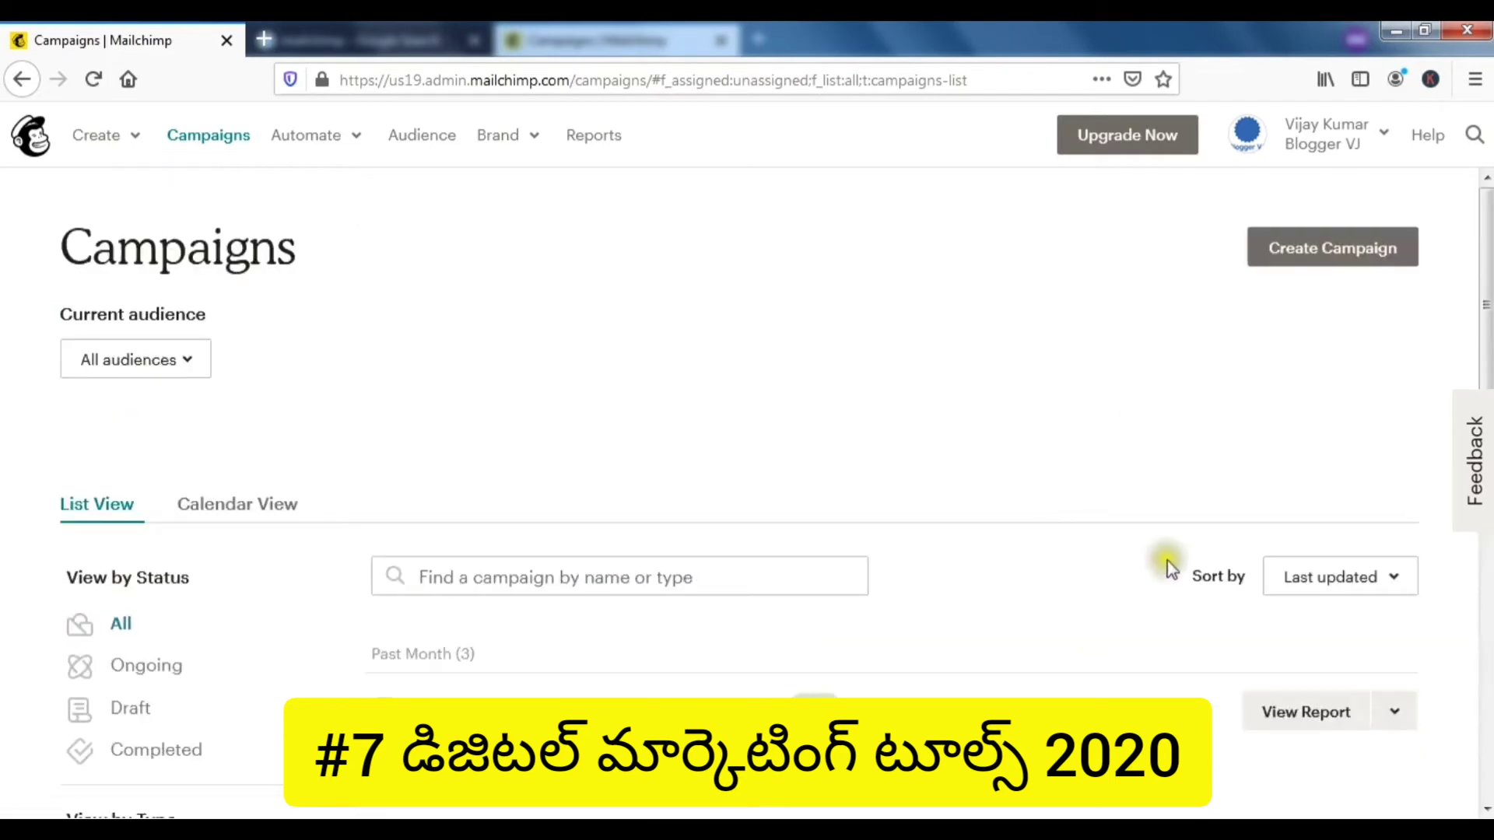
pyautogui.scroll(-3, 1043, 596)
pyautogui.scroll(-5, 1132, 479)
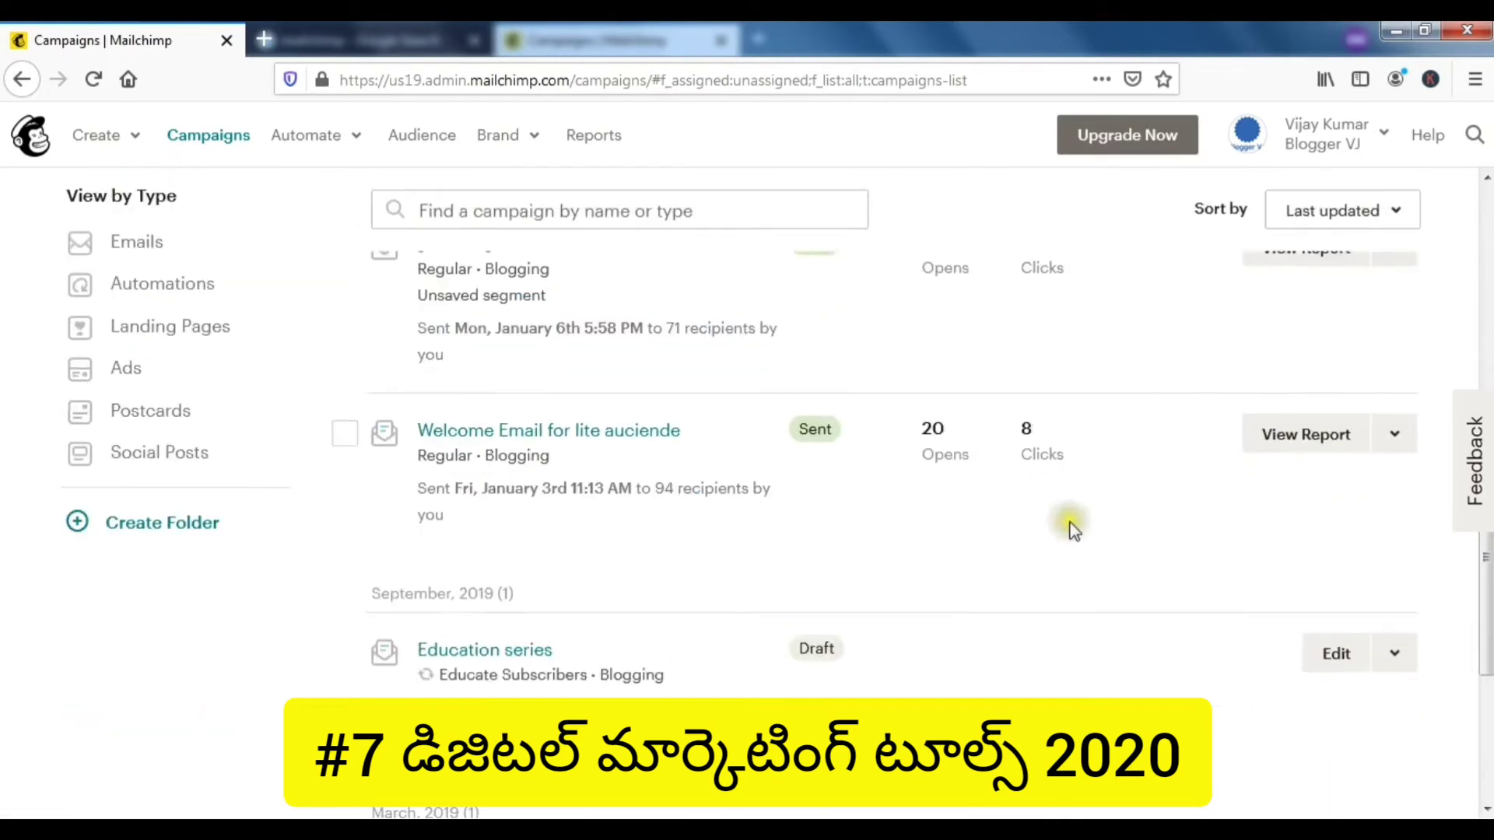
pyautogui.scroll(-3, 957, 652)
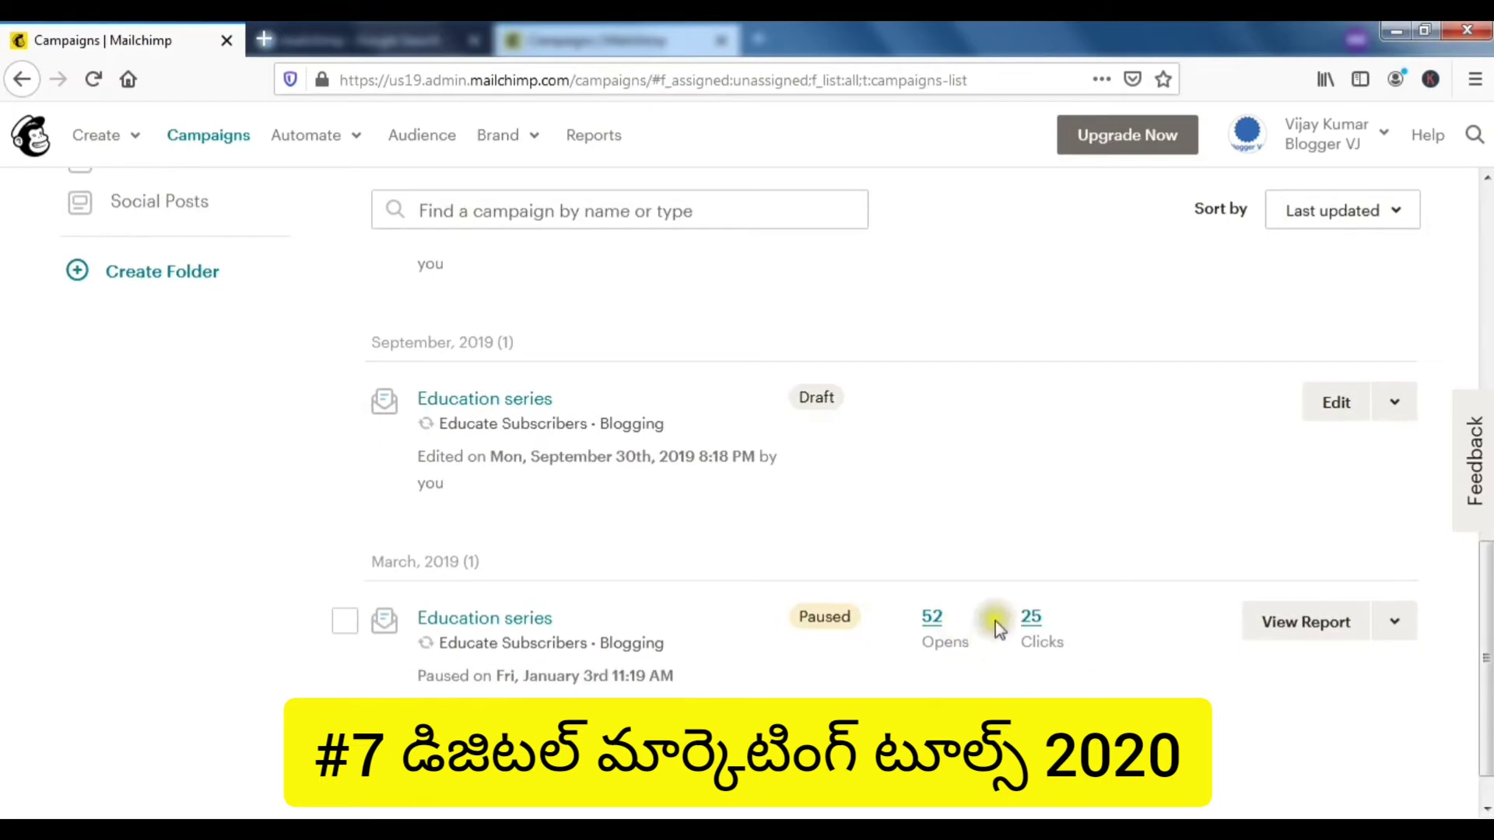
pyautogui.scroll(-1, 1105, 580)
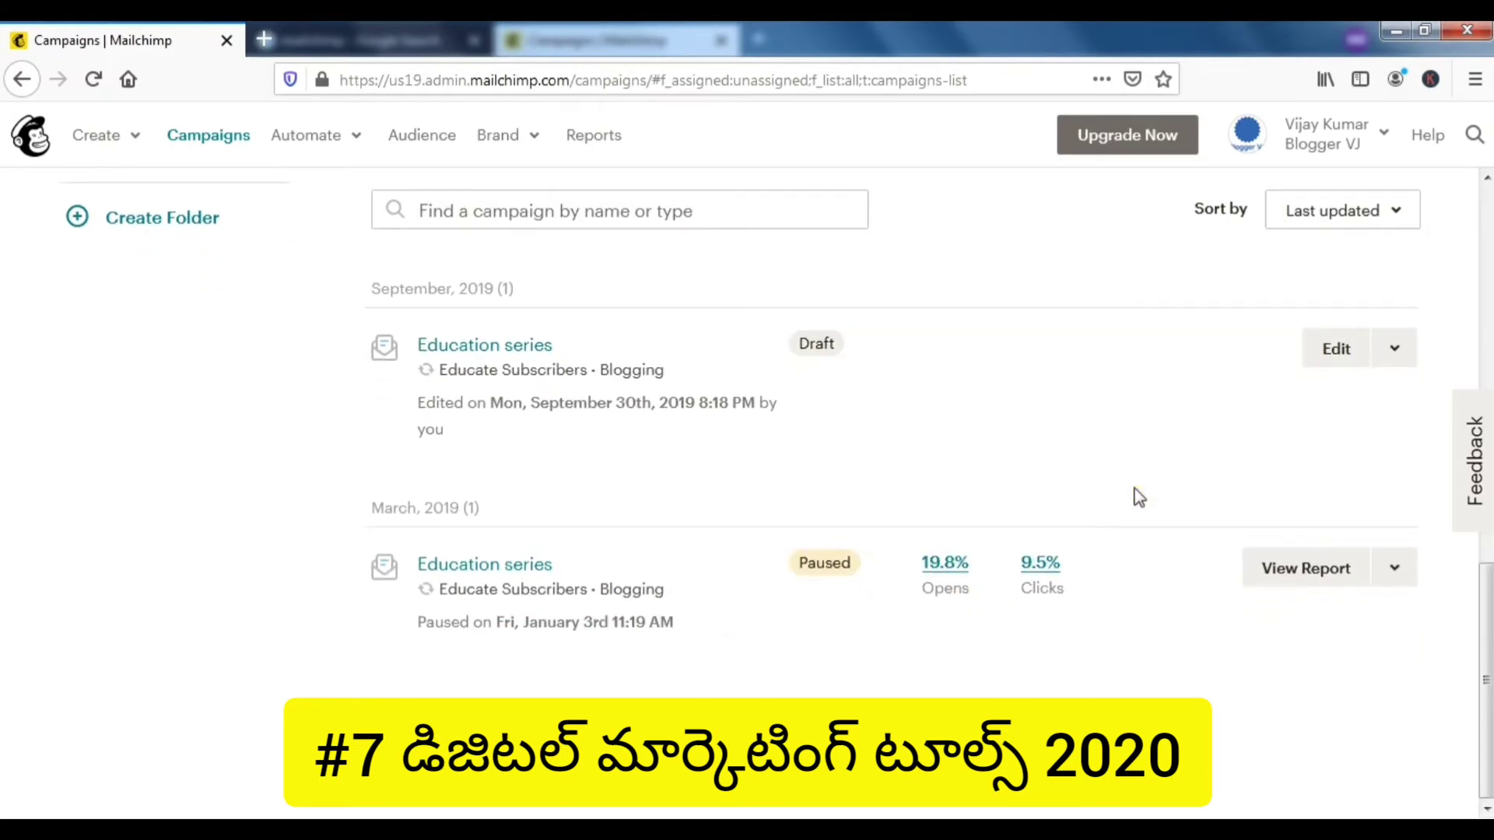
pyautogui.scroll(2, 1136, 495)
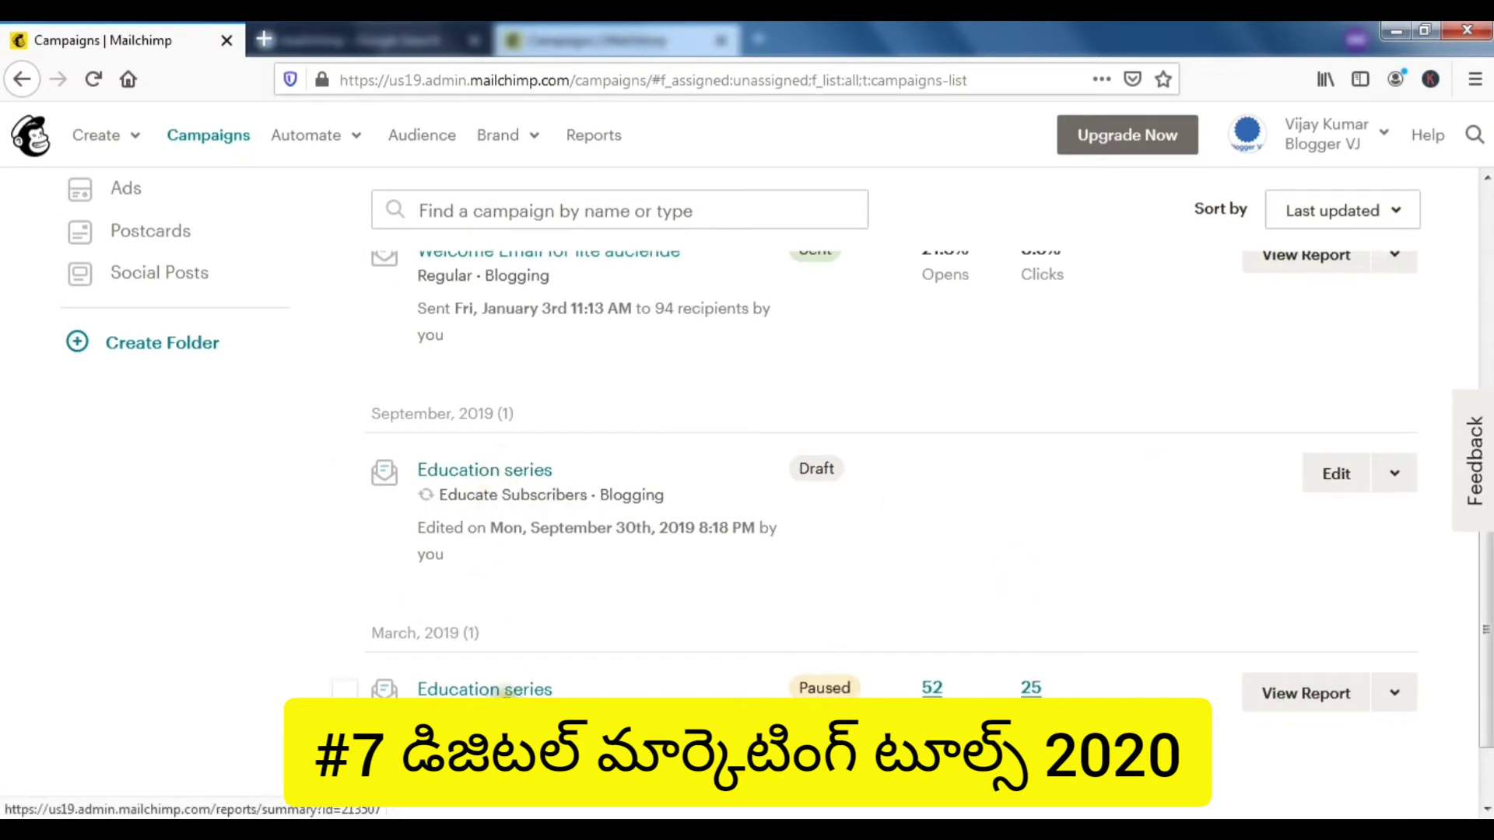
# - Open the paused Education series report and review its 22 workflow emails
pyautogui.click(502, 688)
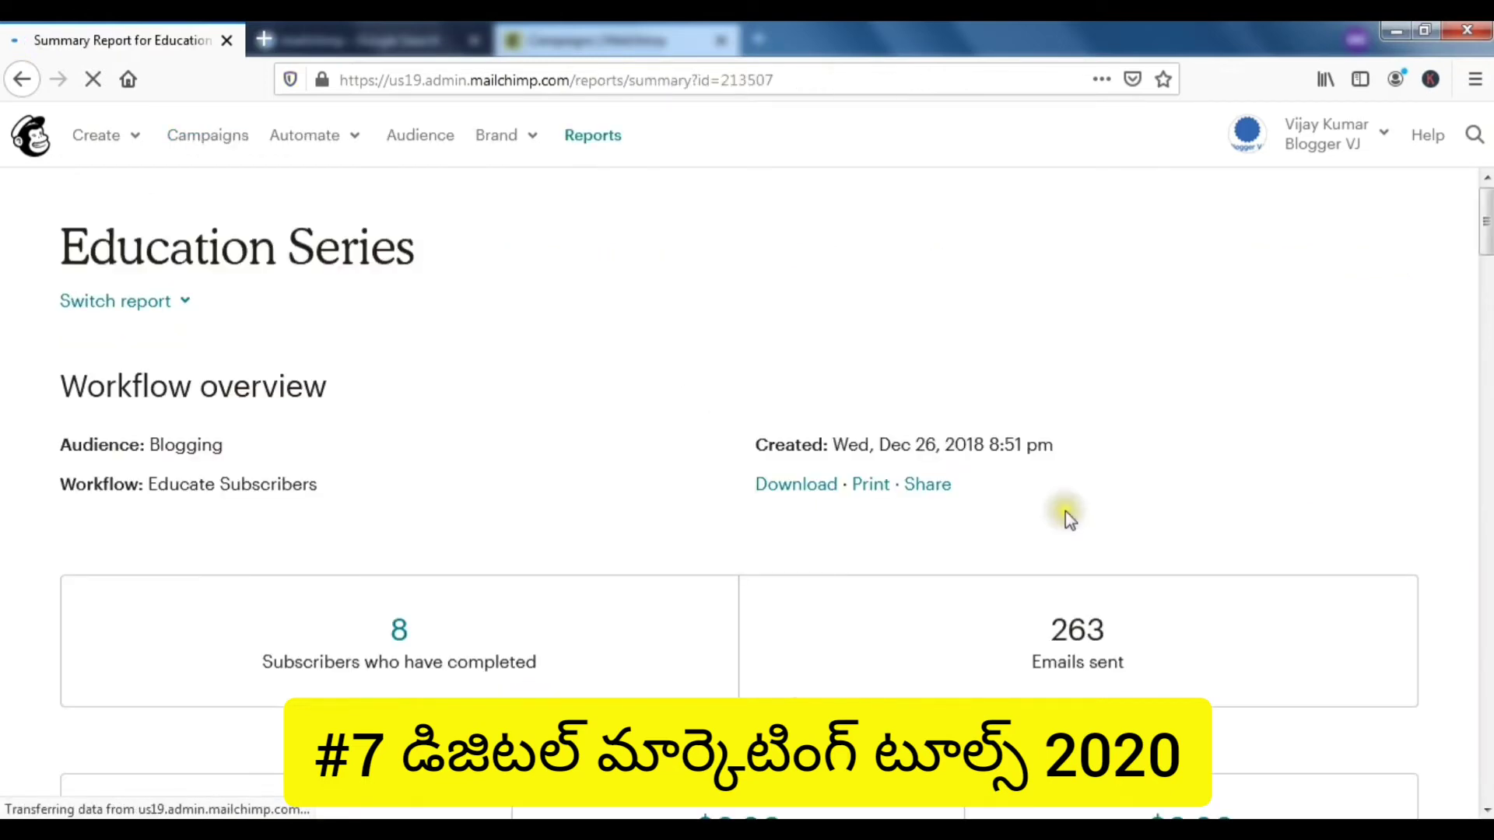
pyautogui.scroll(-10, 1218, 473)
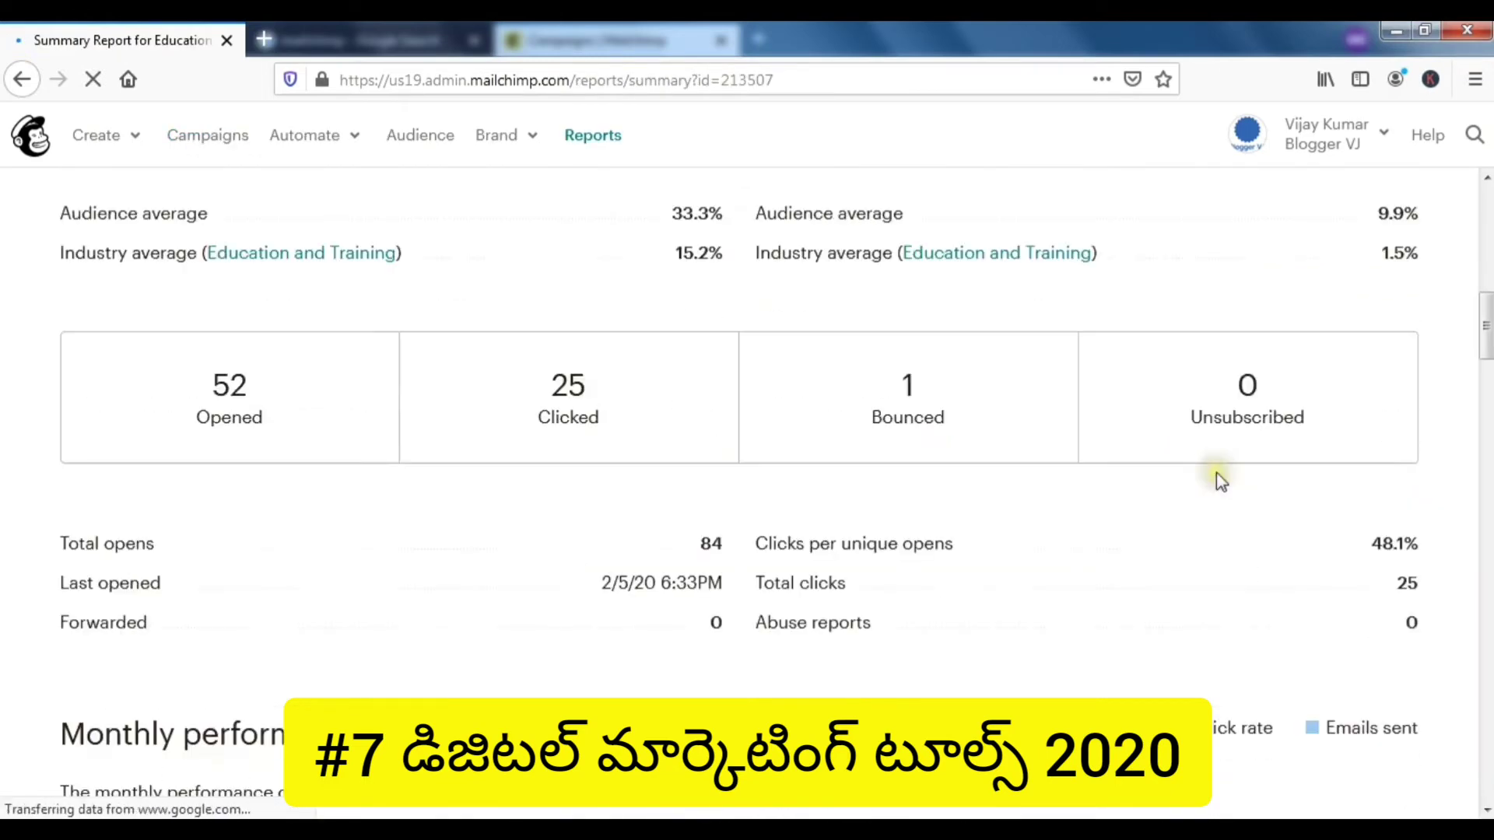
pyautogui.scroll(-9, 1217, 473)
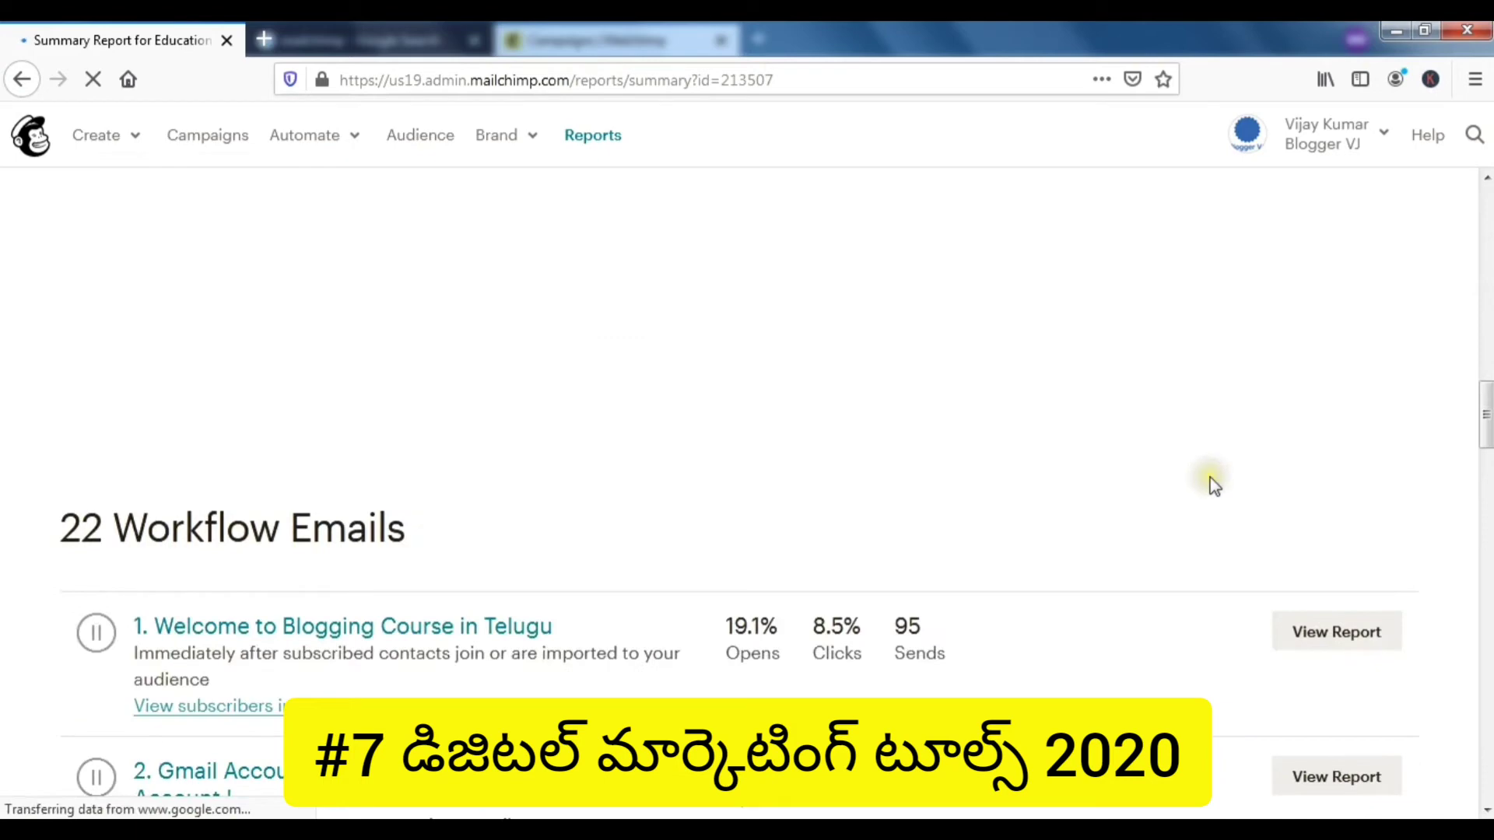
pyautogui.scroll(-3, 1206, 489)
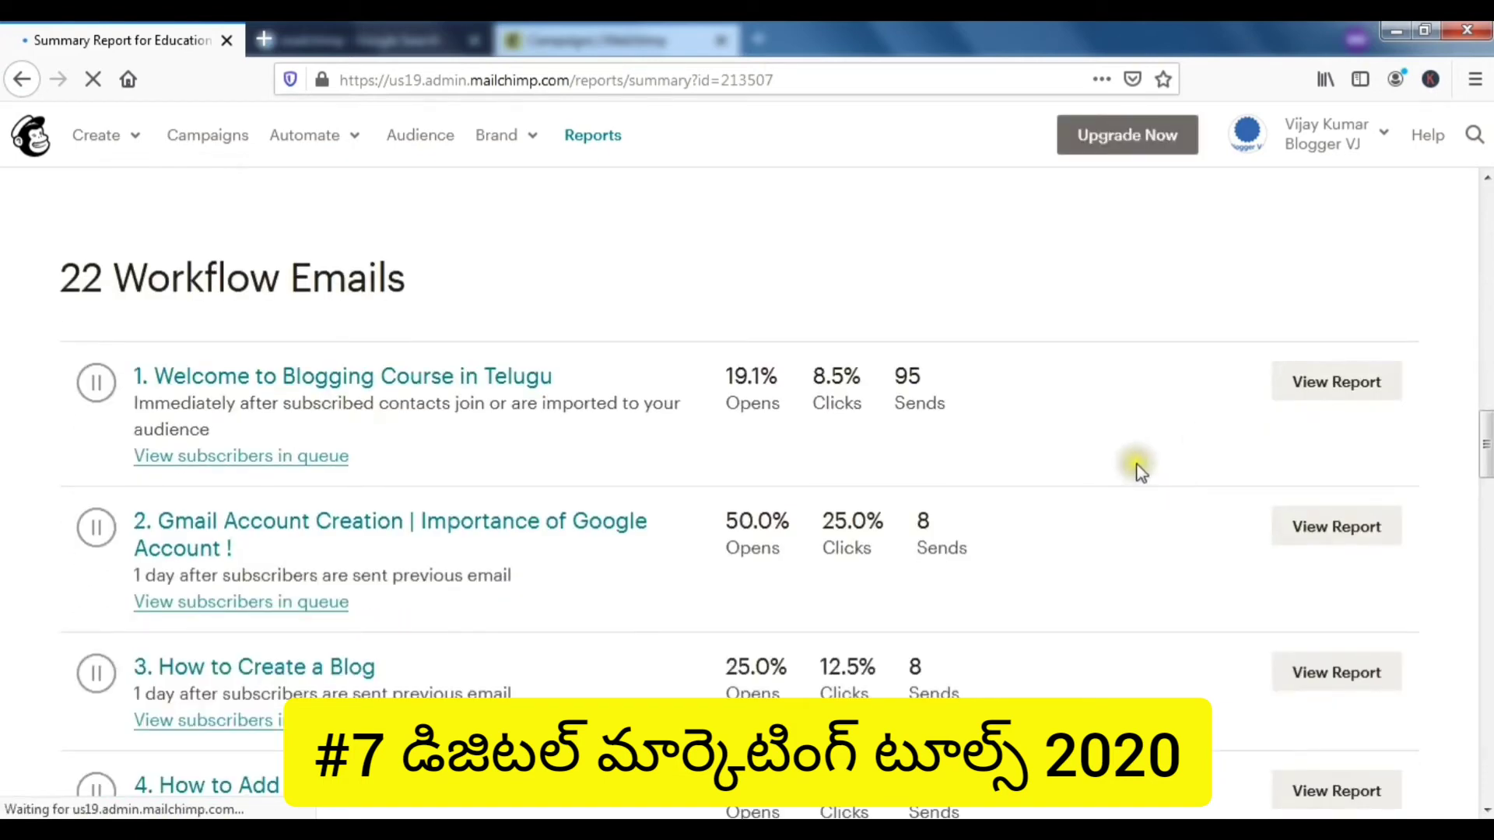
pyautogui.scroll(-2, 1138, 467)
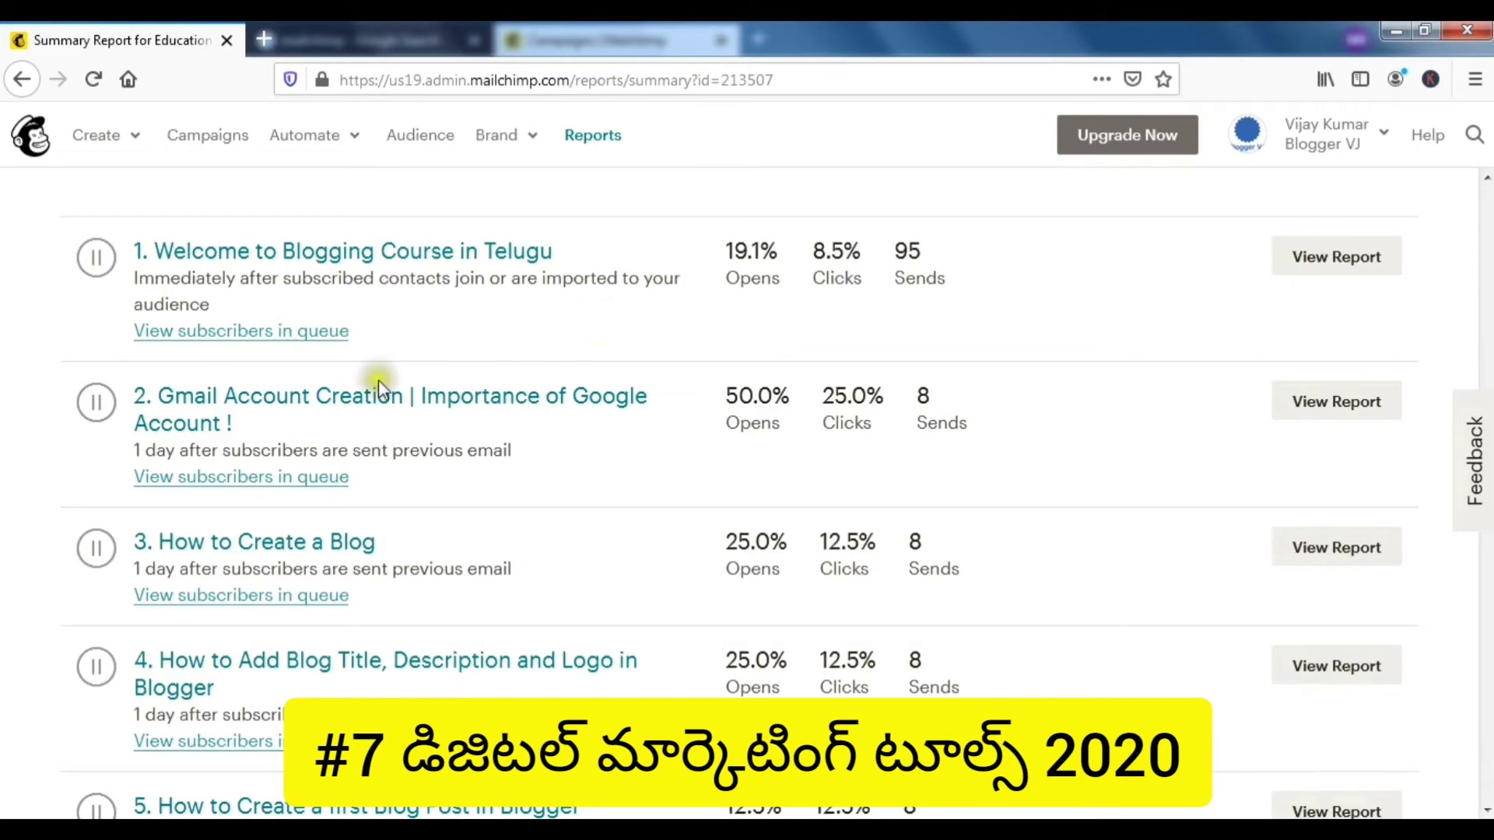
pyautogui.scroll(-10, 571, 420)
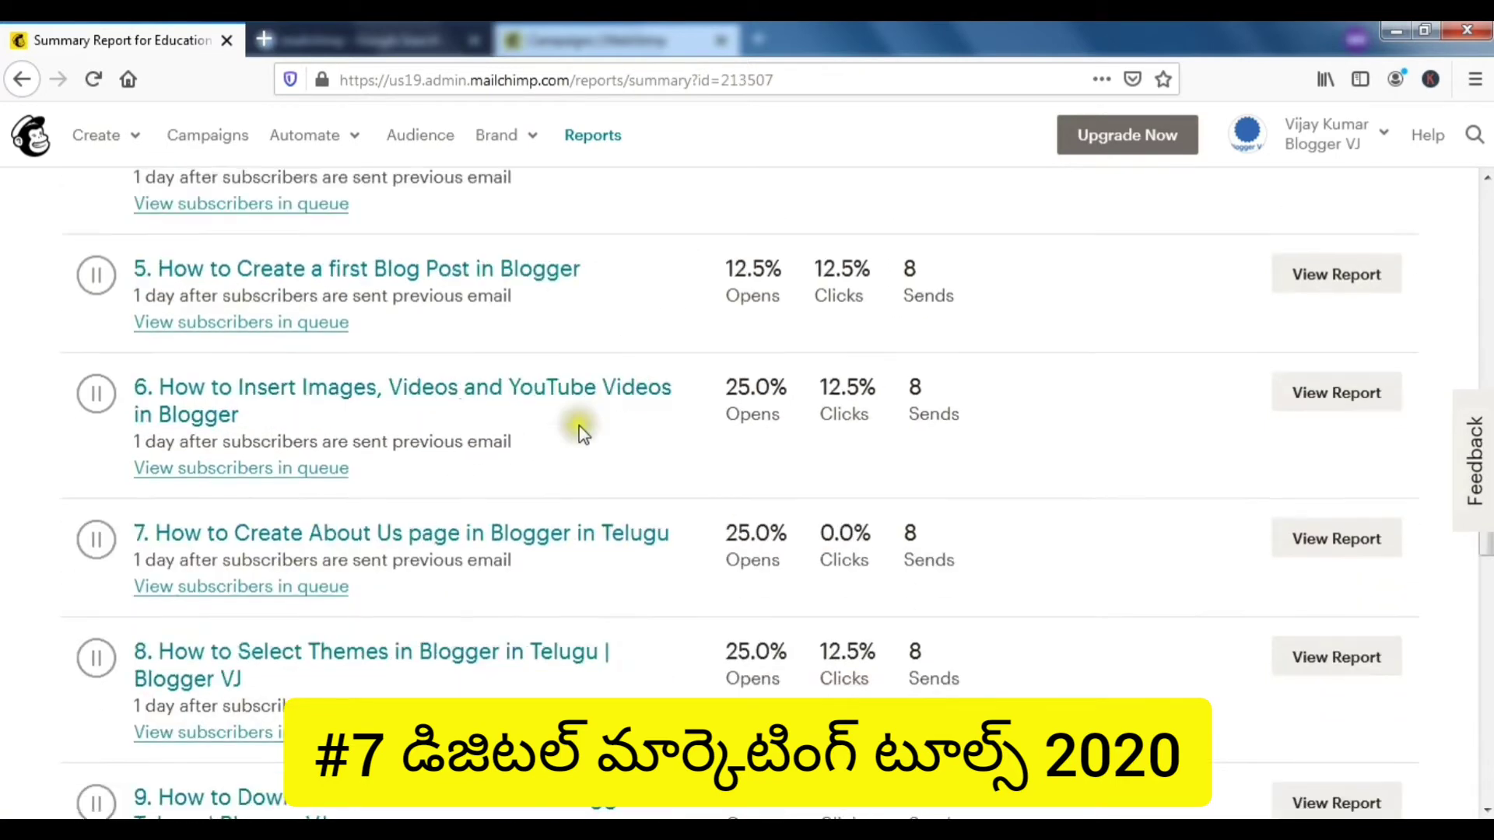
pyautogui.scroll(-10, 584, 430)
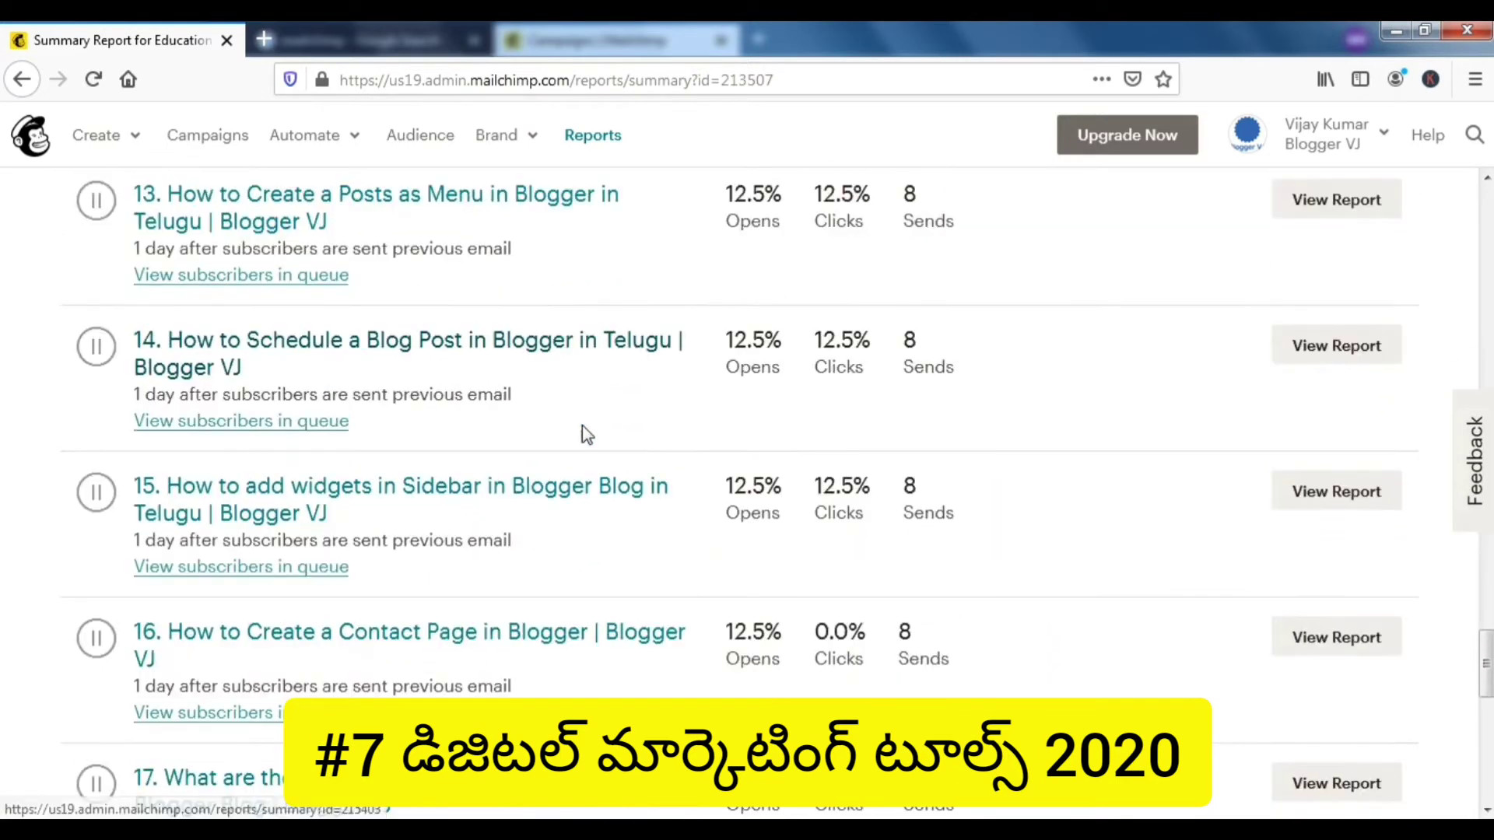
pyautogui.scroll(-8, 996, 483)
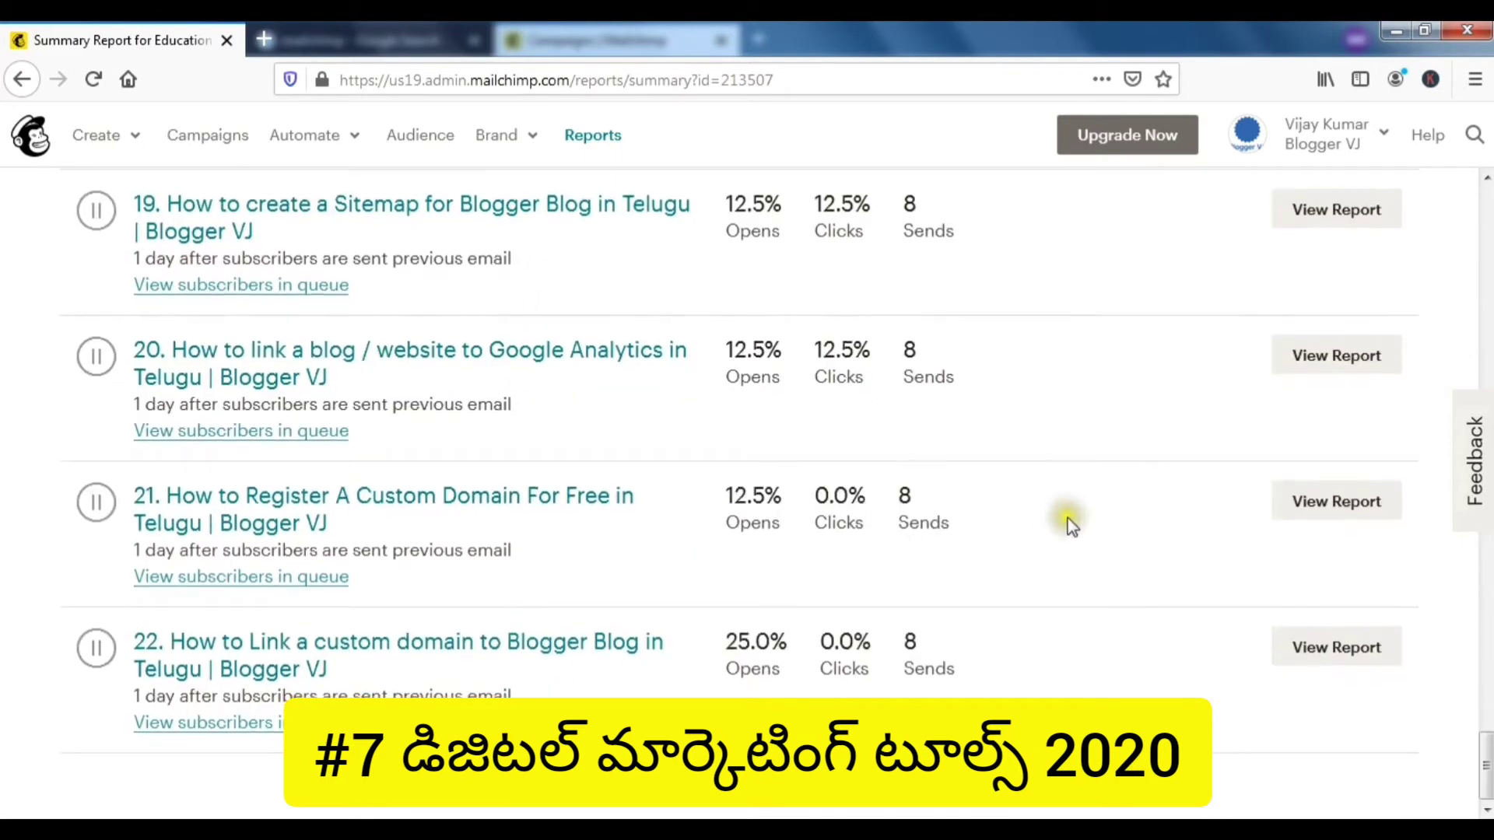
pyautogui.scroll(15, 1090, 476)
pyautogui.scroll(10, 1090, 476)
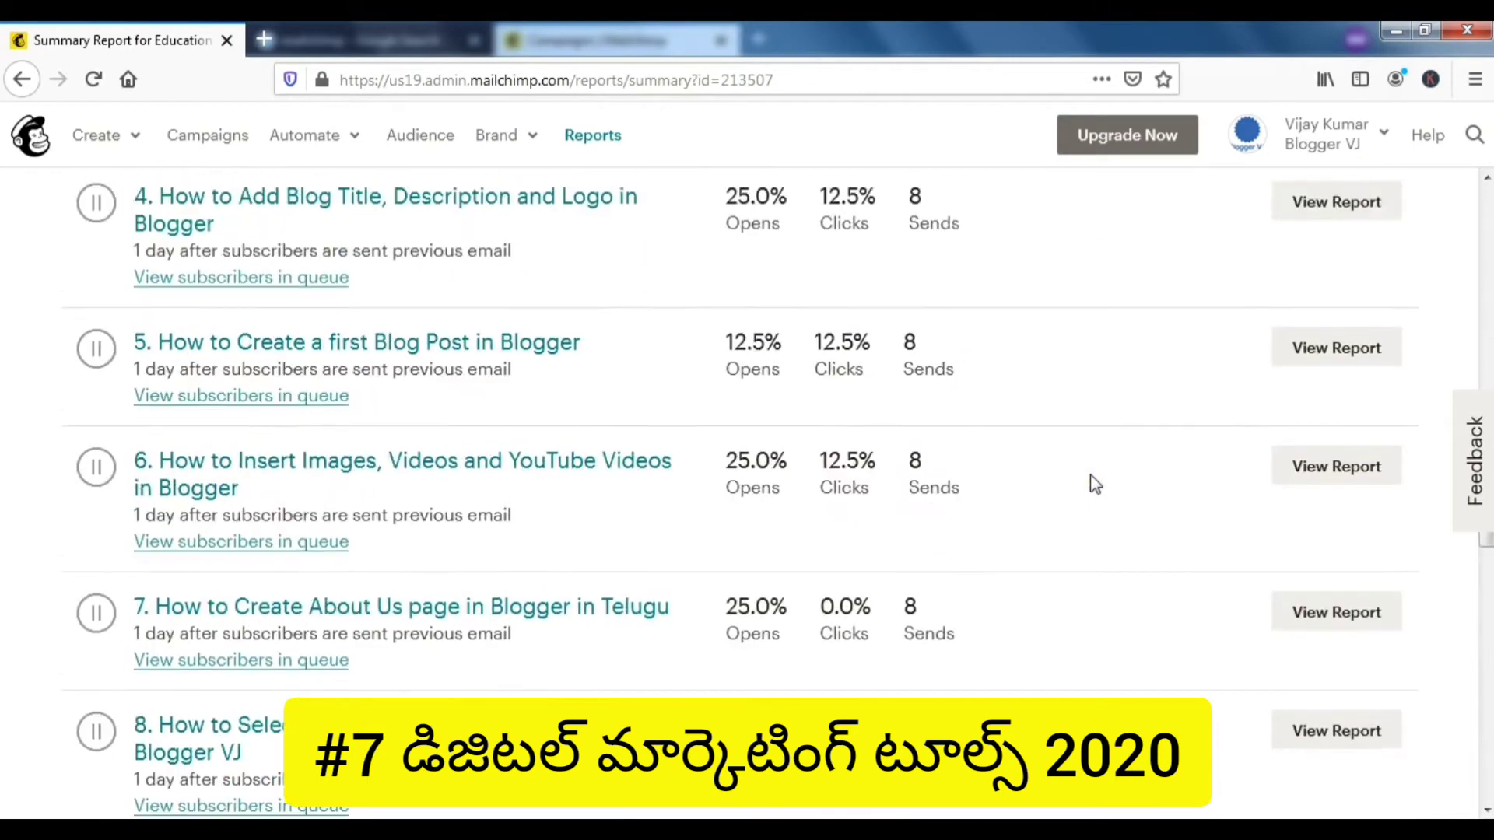
pyautogui.scroll(20, 1096, 484)
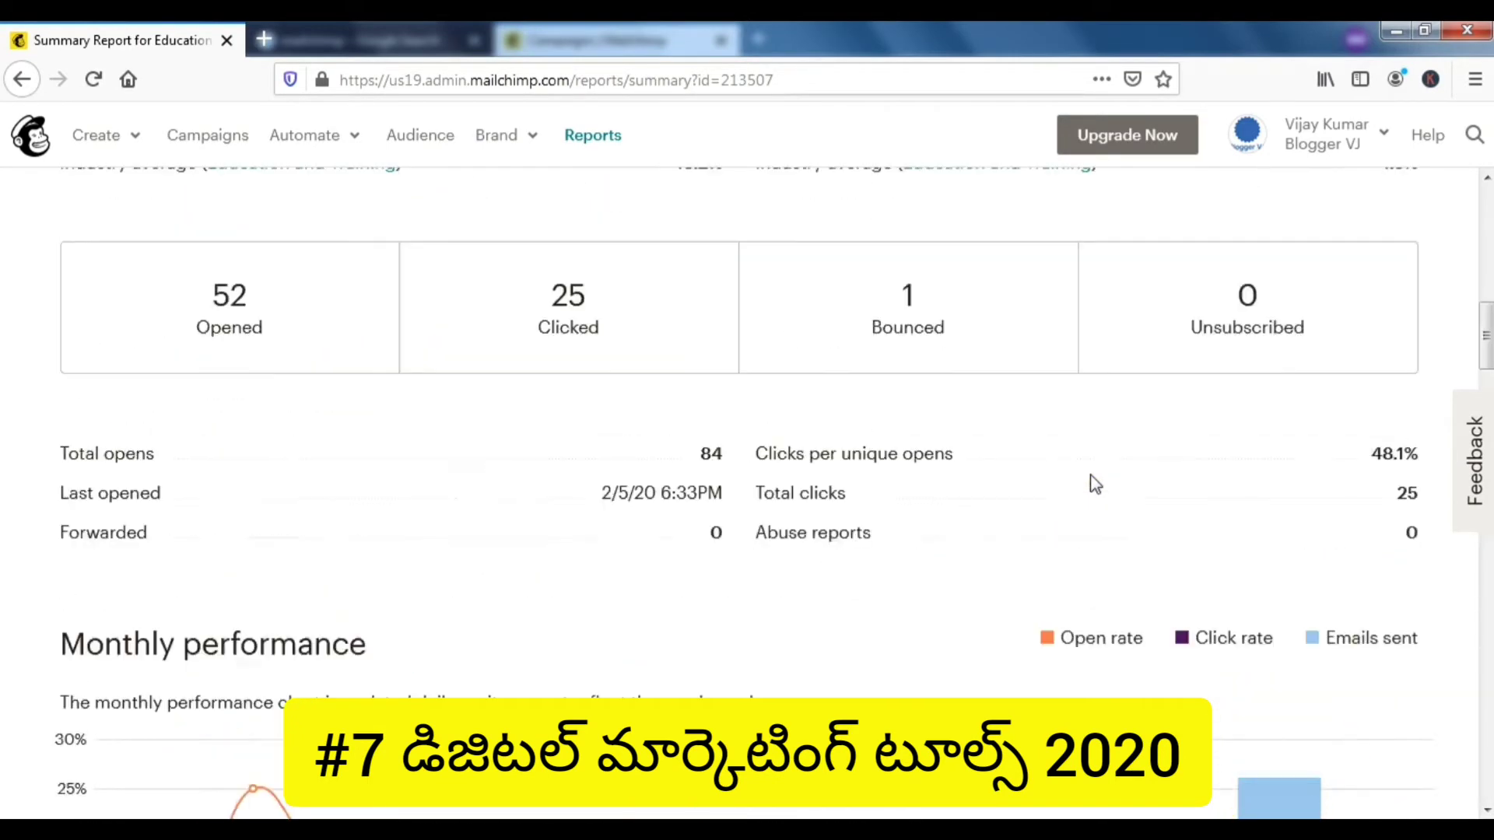
pyautogui.scroll(2, 1096, 484)
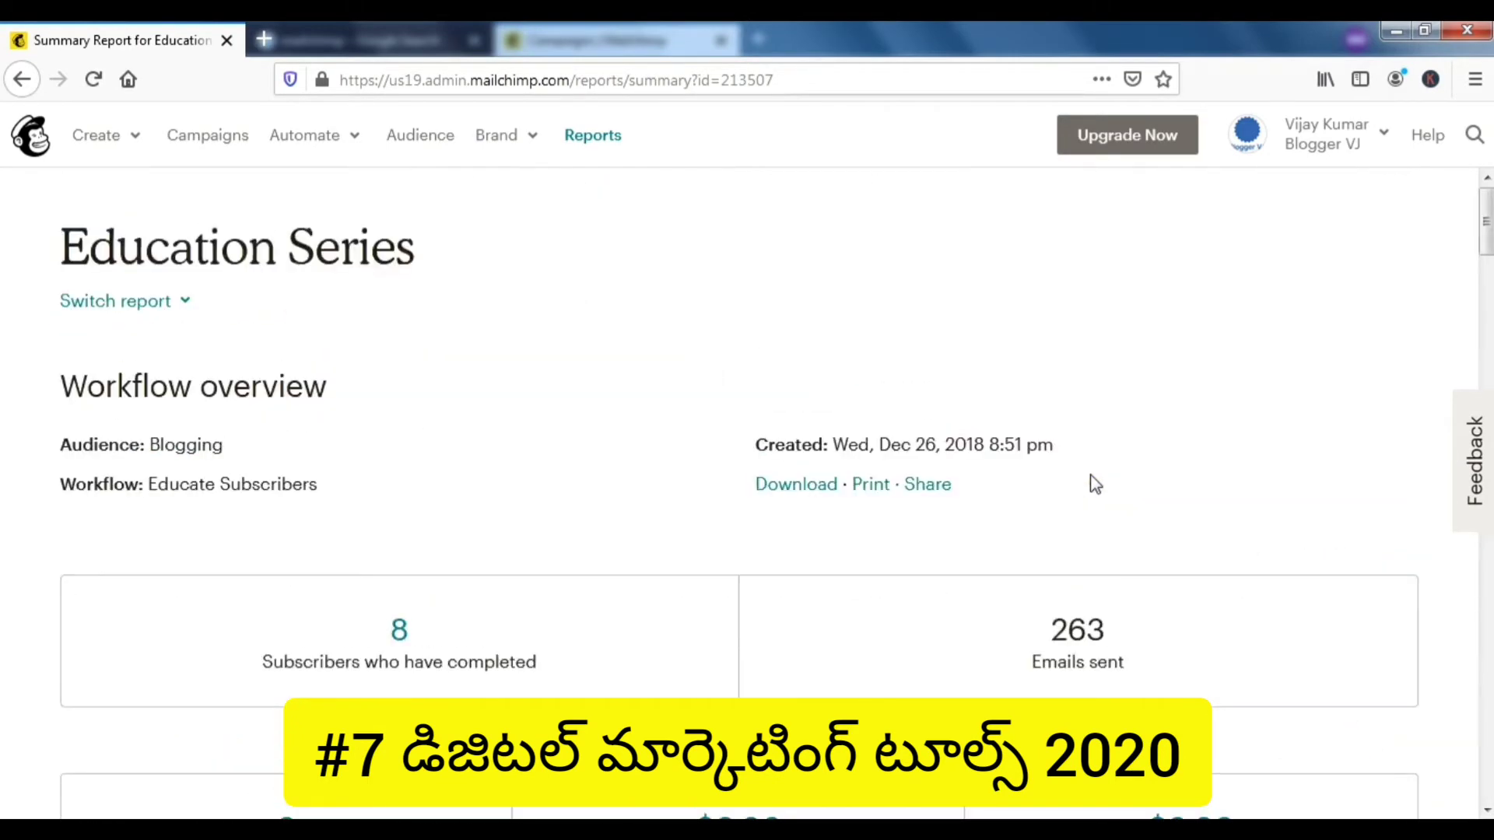
# - Go to the Blogging audience dashboard and open its Manage Audience menu
pyautogui.click(352, 136)
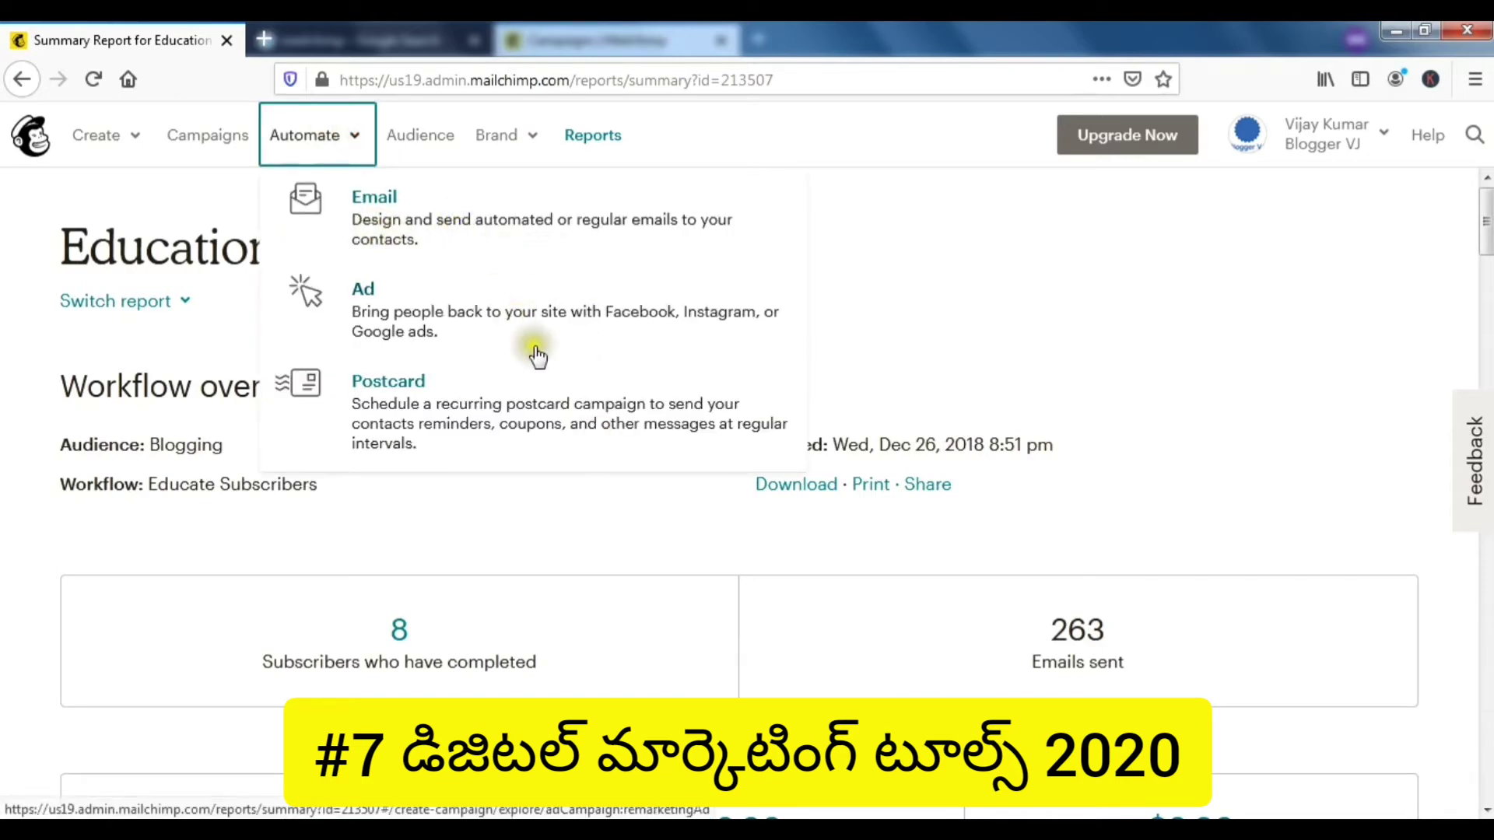
pyautogui.click(429, 137)
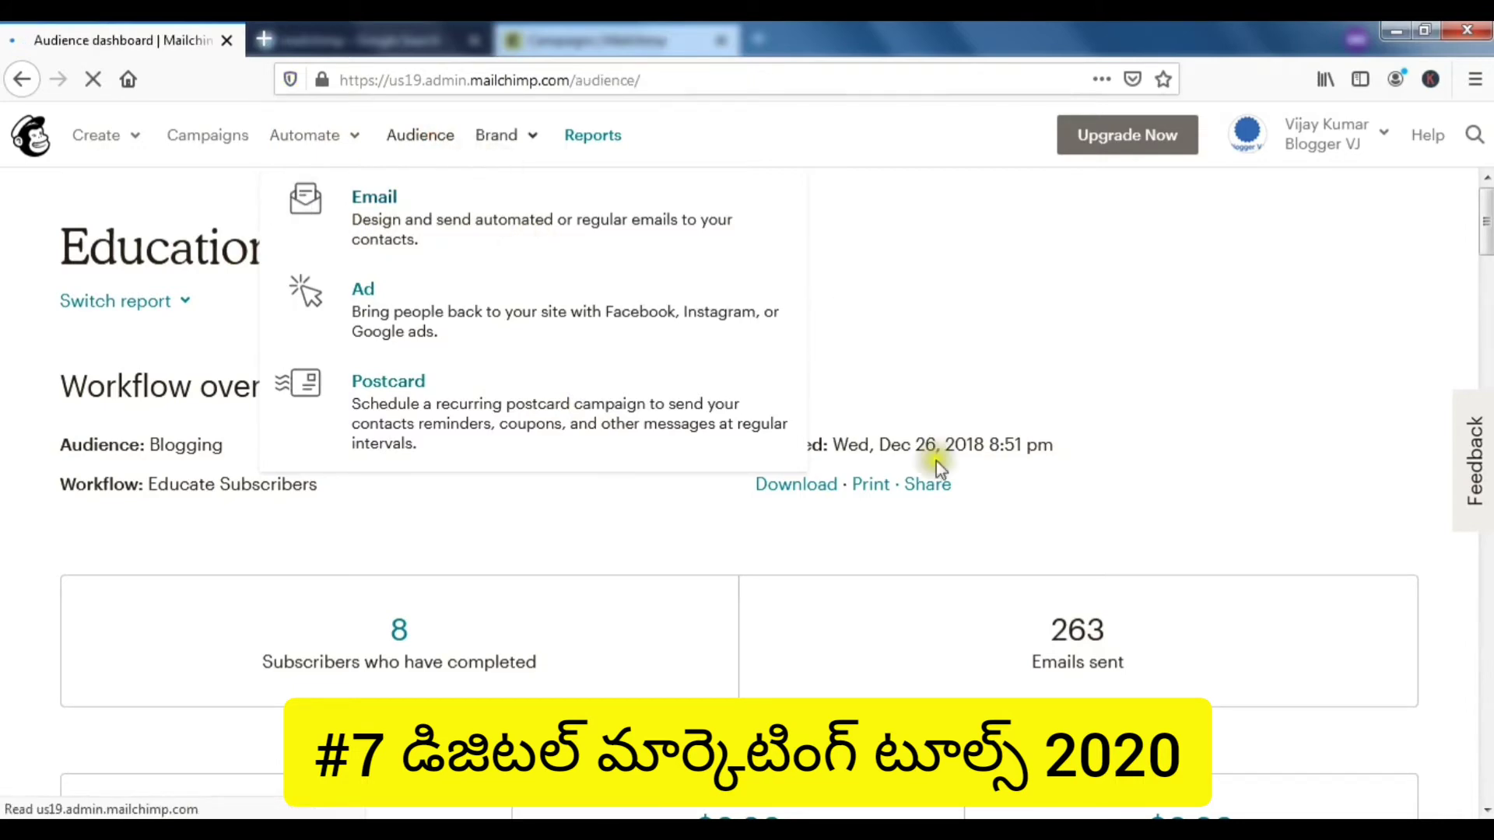
pyautogui.scroll(-2, 887, 420)
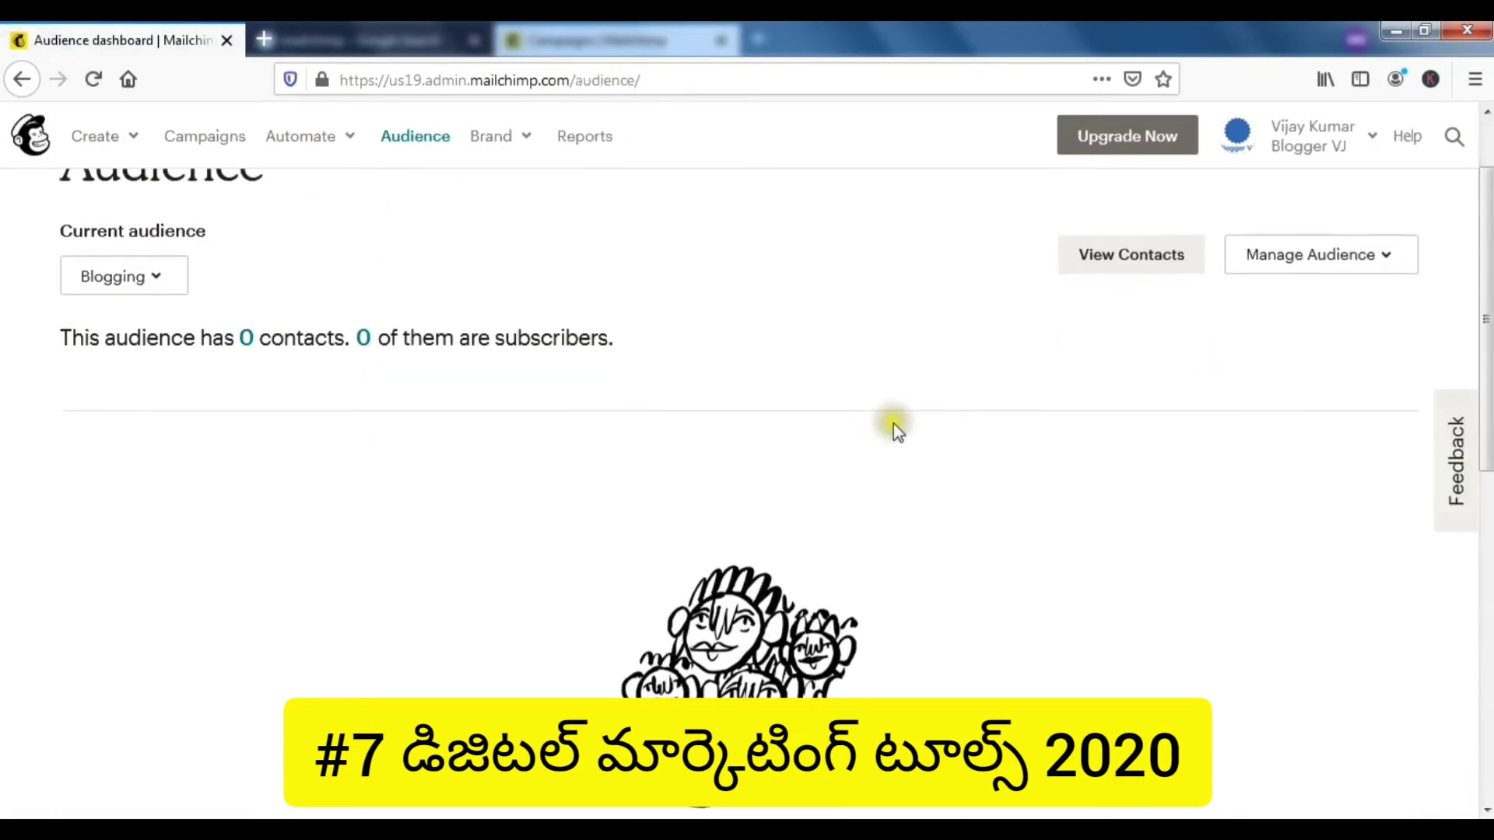
pyautogui.click(1358, 241)
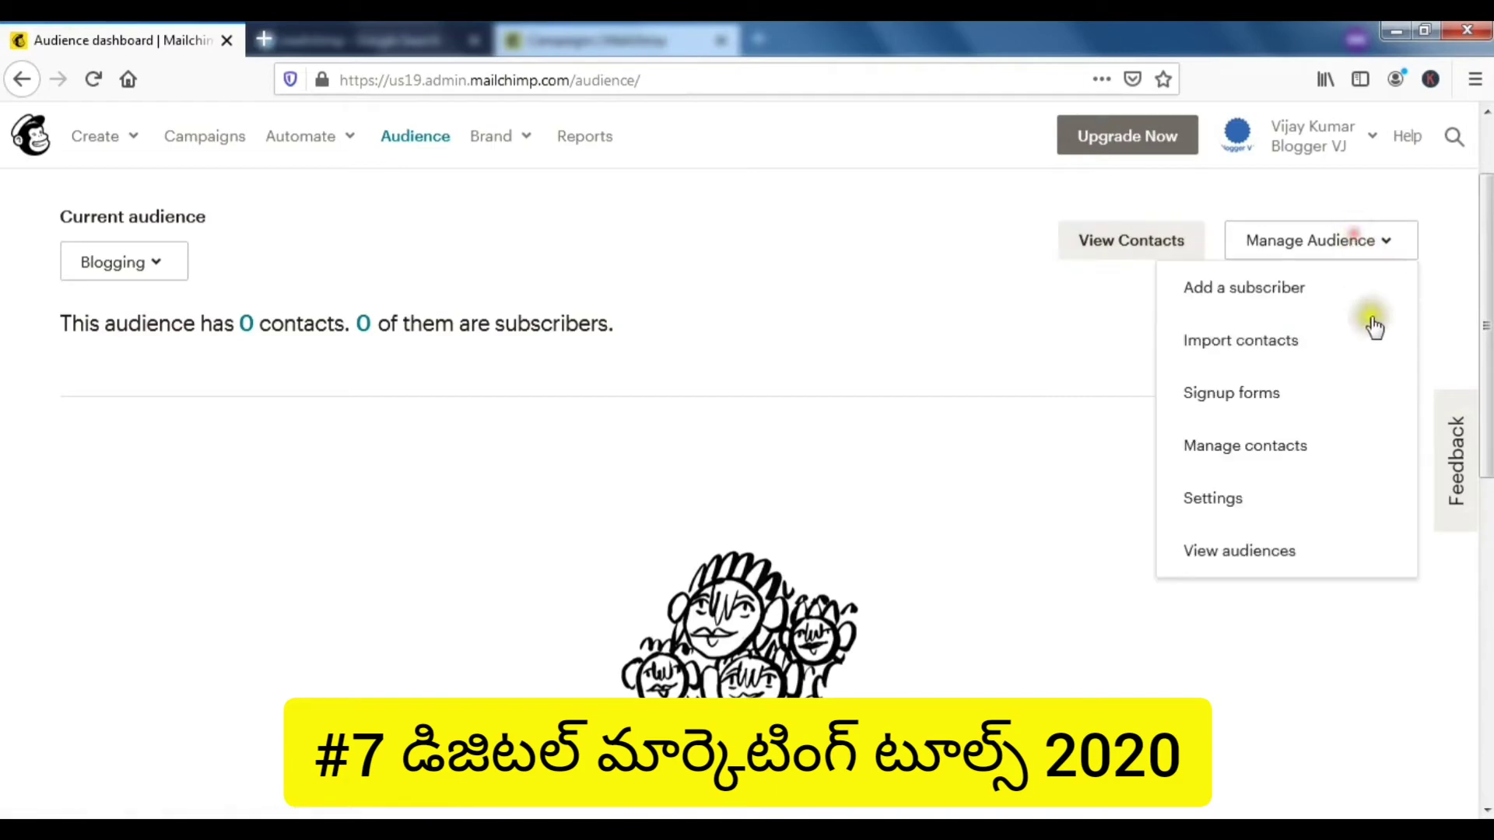
pyautogui.click(1257, 282)
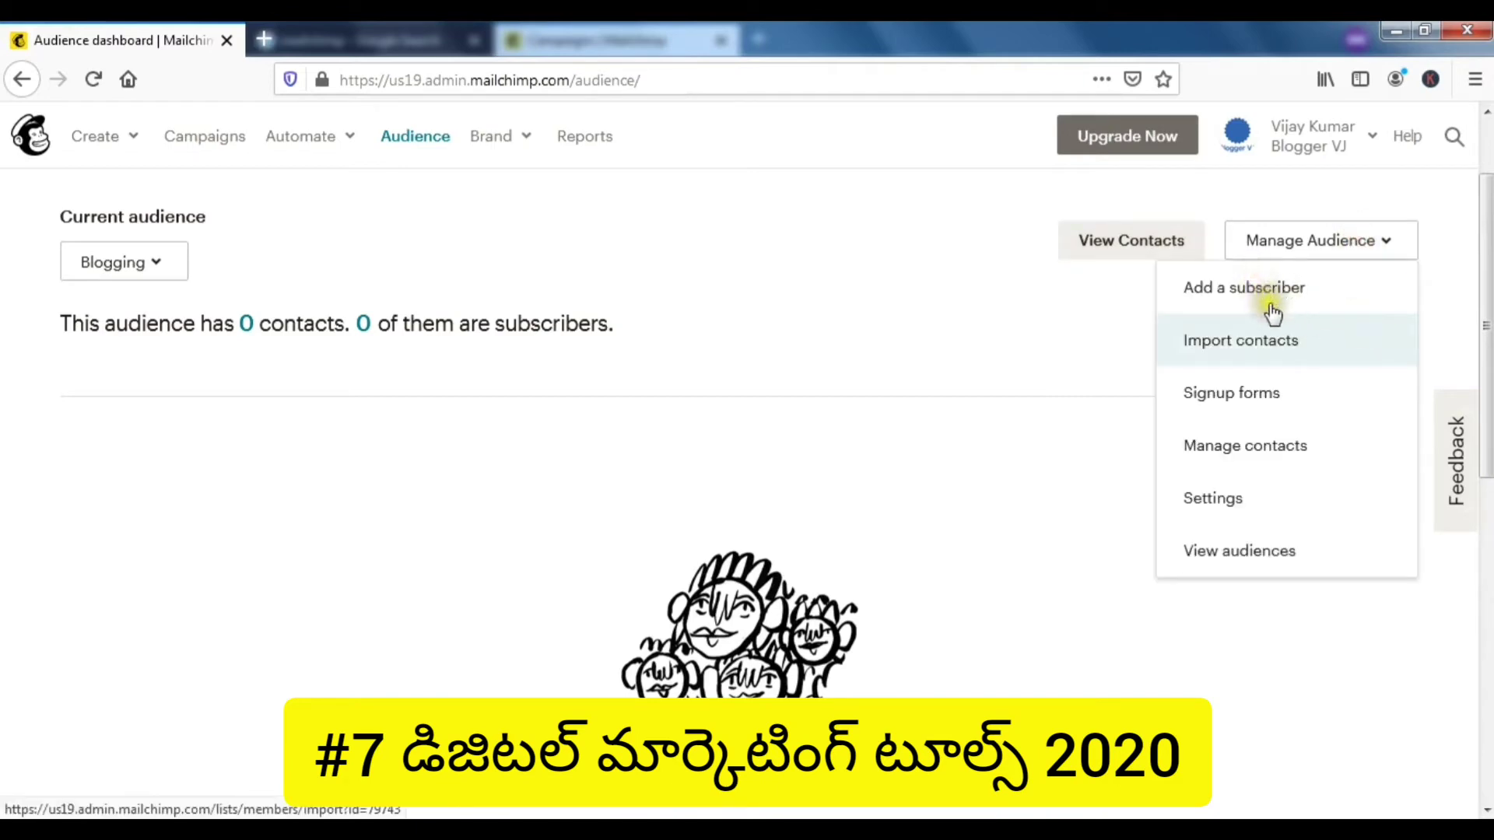
# - View the blank Add subscriber form for Blogging, then go to its Signup forms page
pyautogui.click(1219, 295)
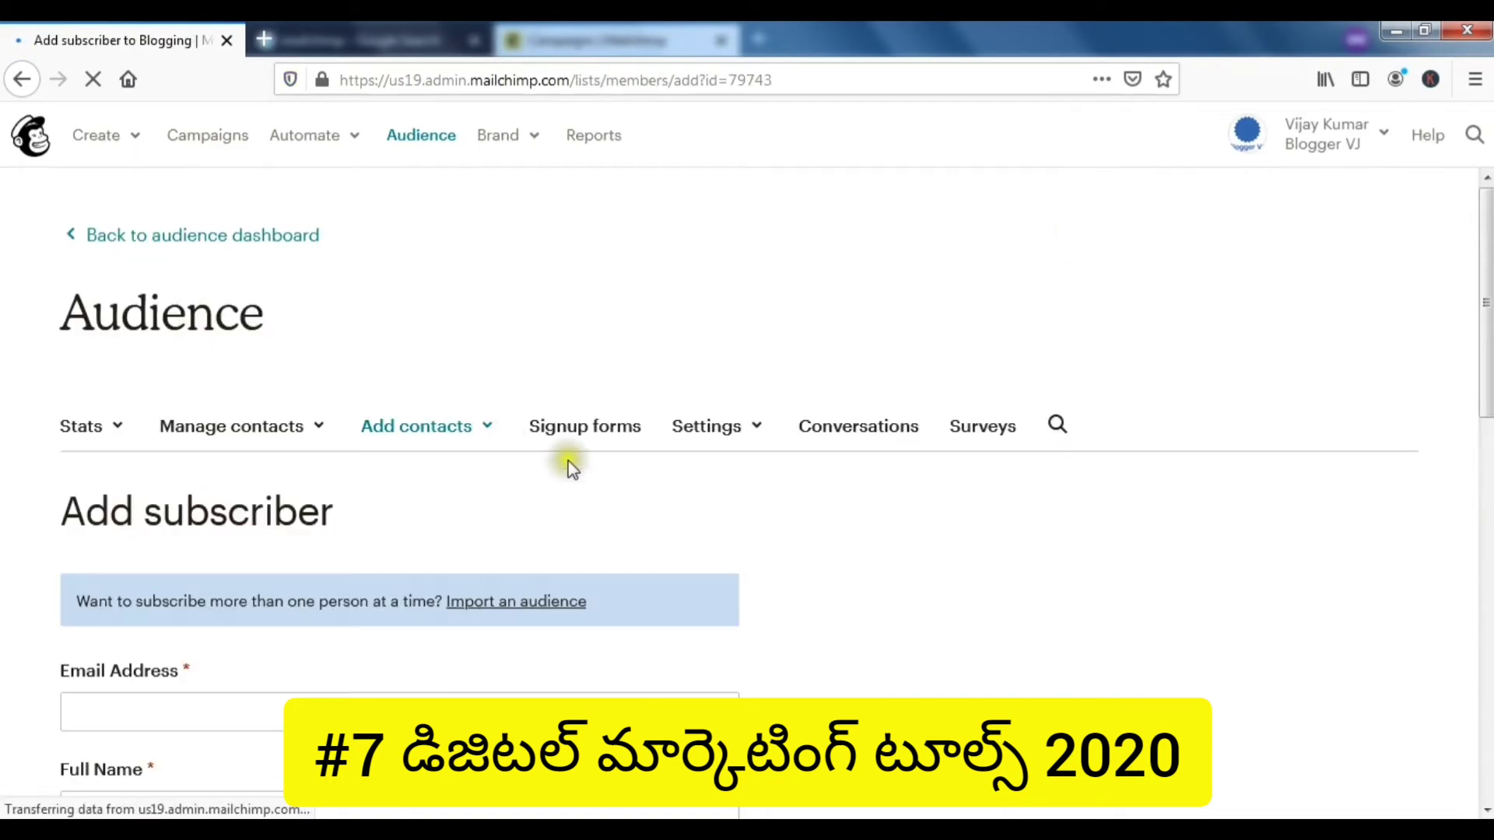
pyautogui.scroll(-5, 537, 490)
pyautogui.scroll(2, 347, 340)
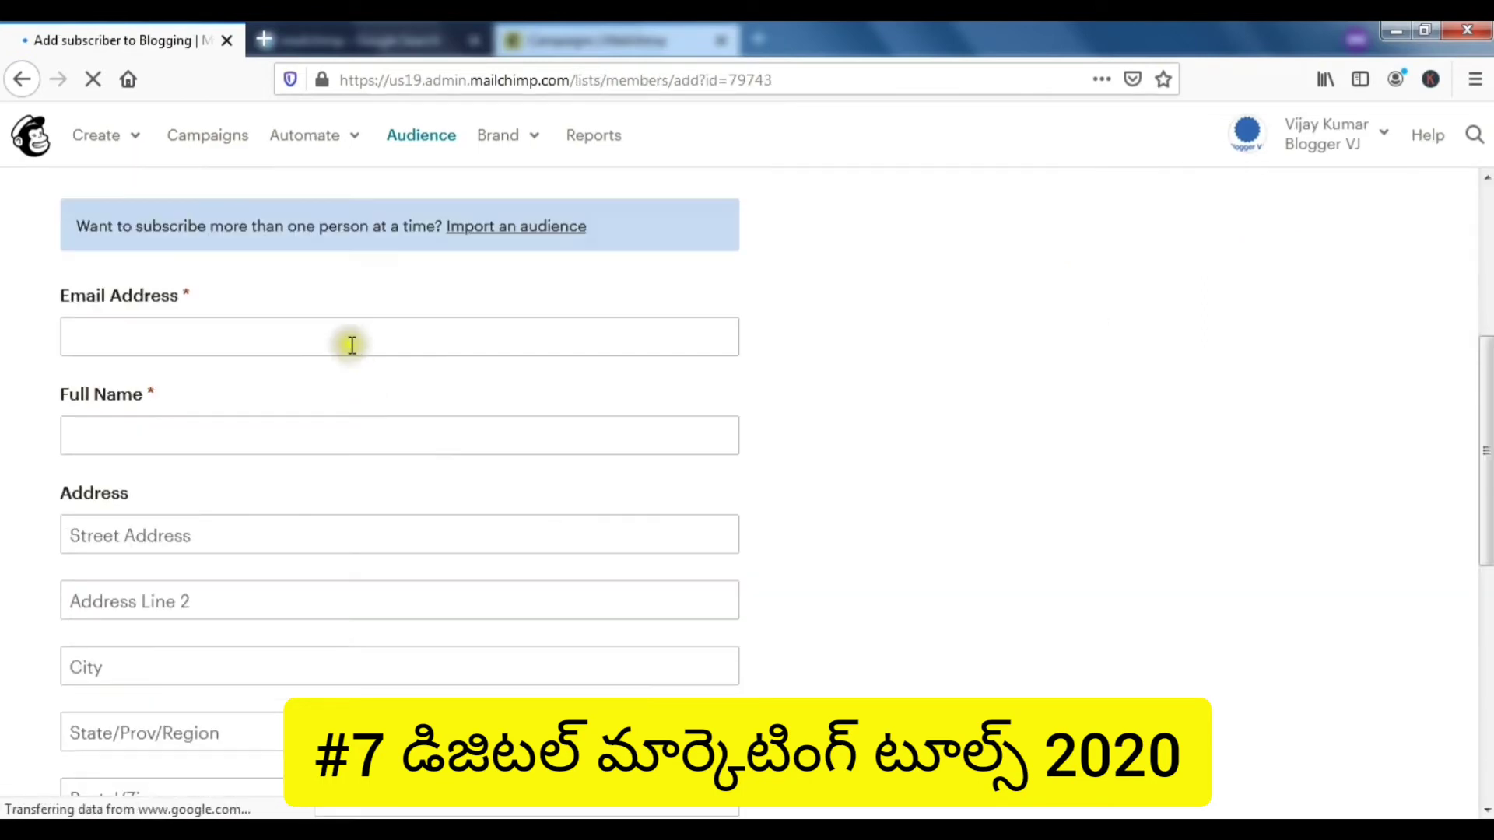
pyautogui.scroll(-7, 572, 581)
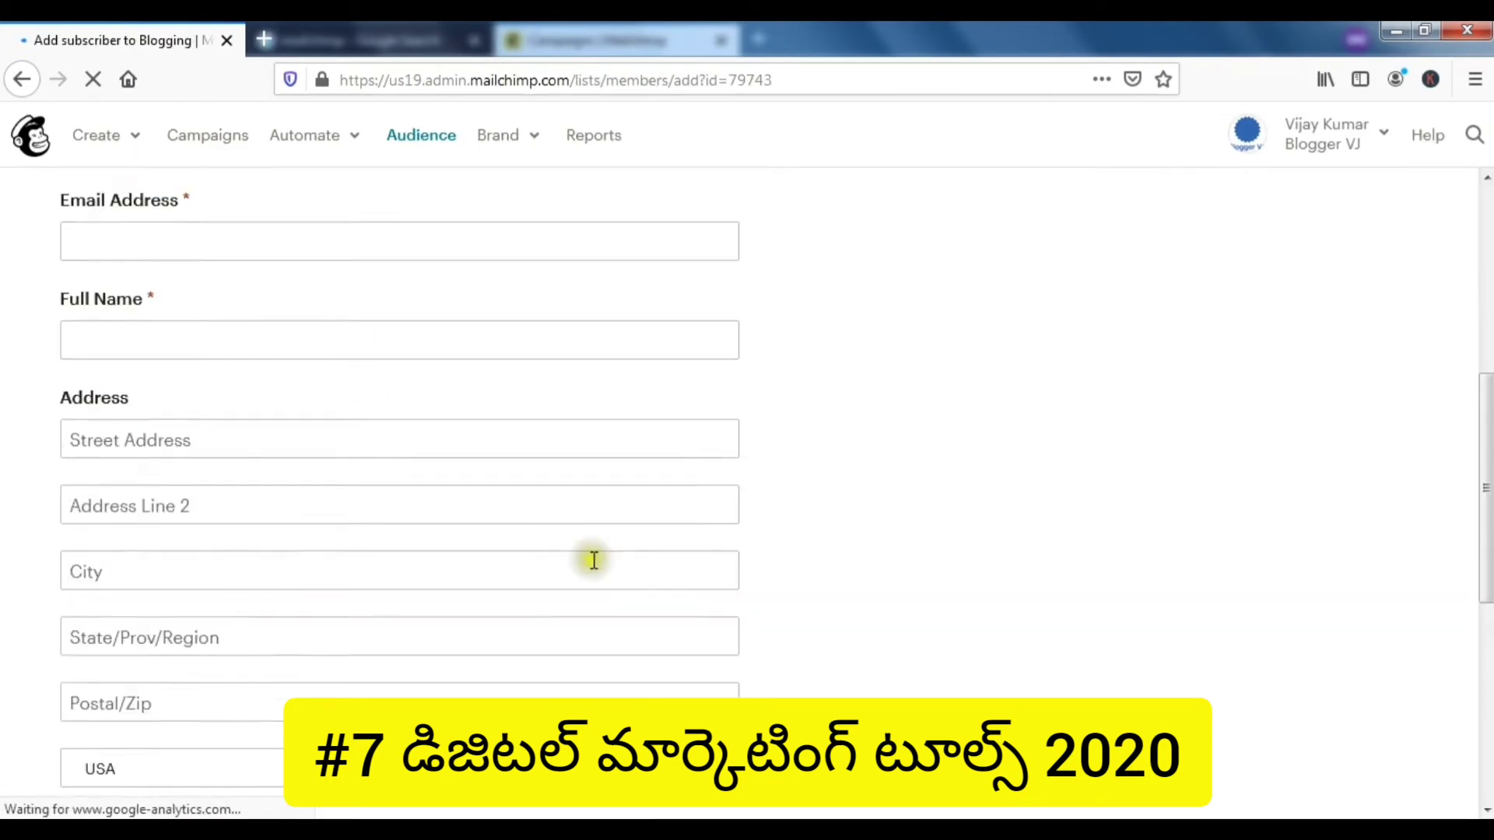
pyautogui.scroll(10, 734, 507)
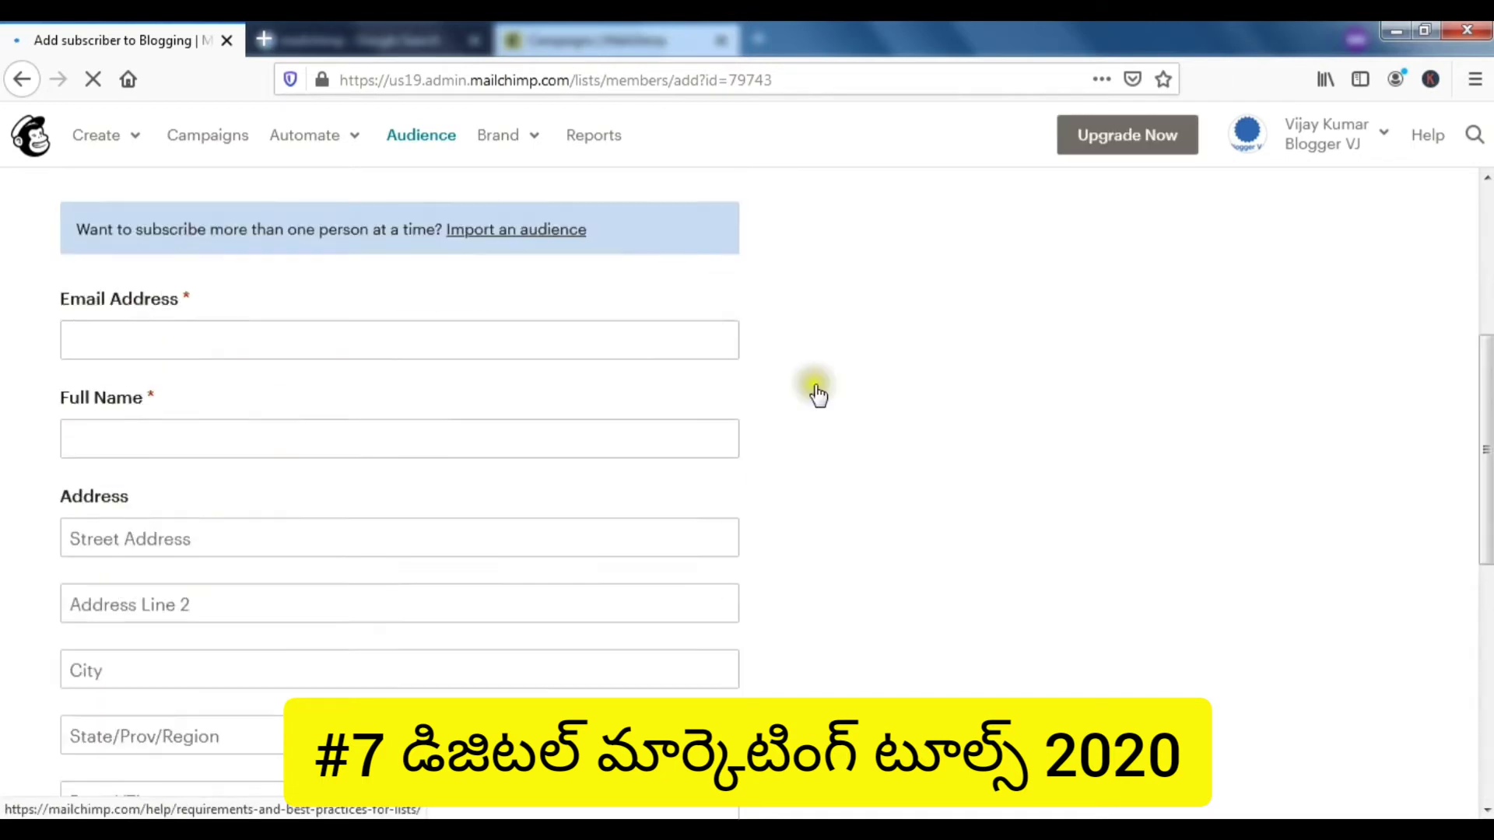
pyautogui.scroll(-3, 603, 531)
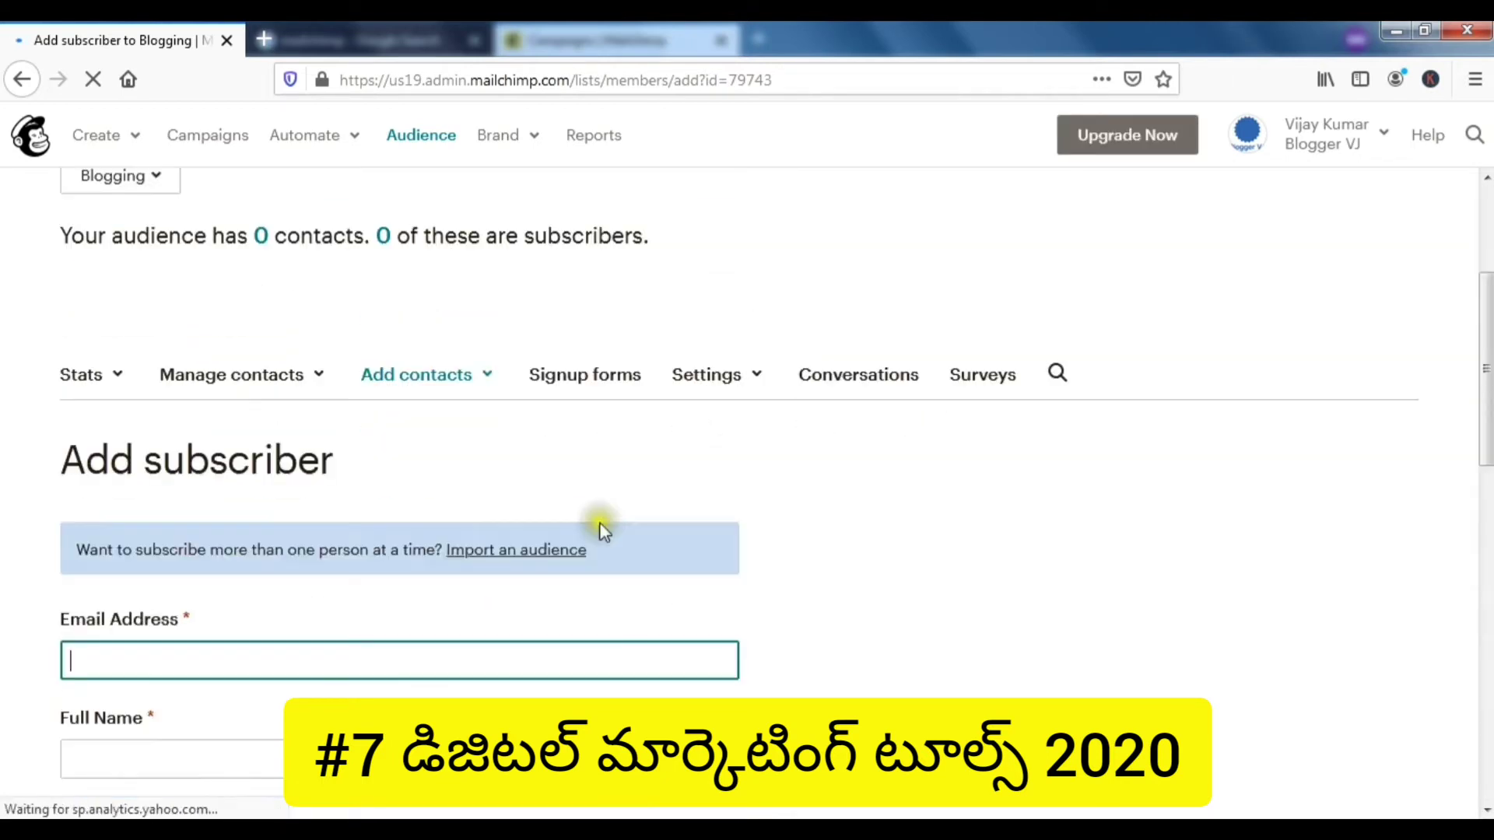
pyautogui.click(593, 379)
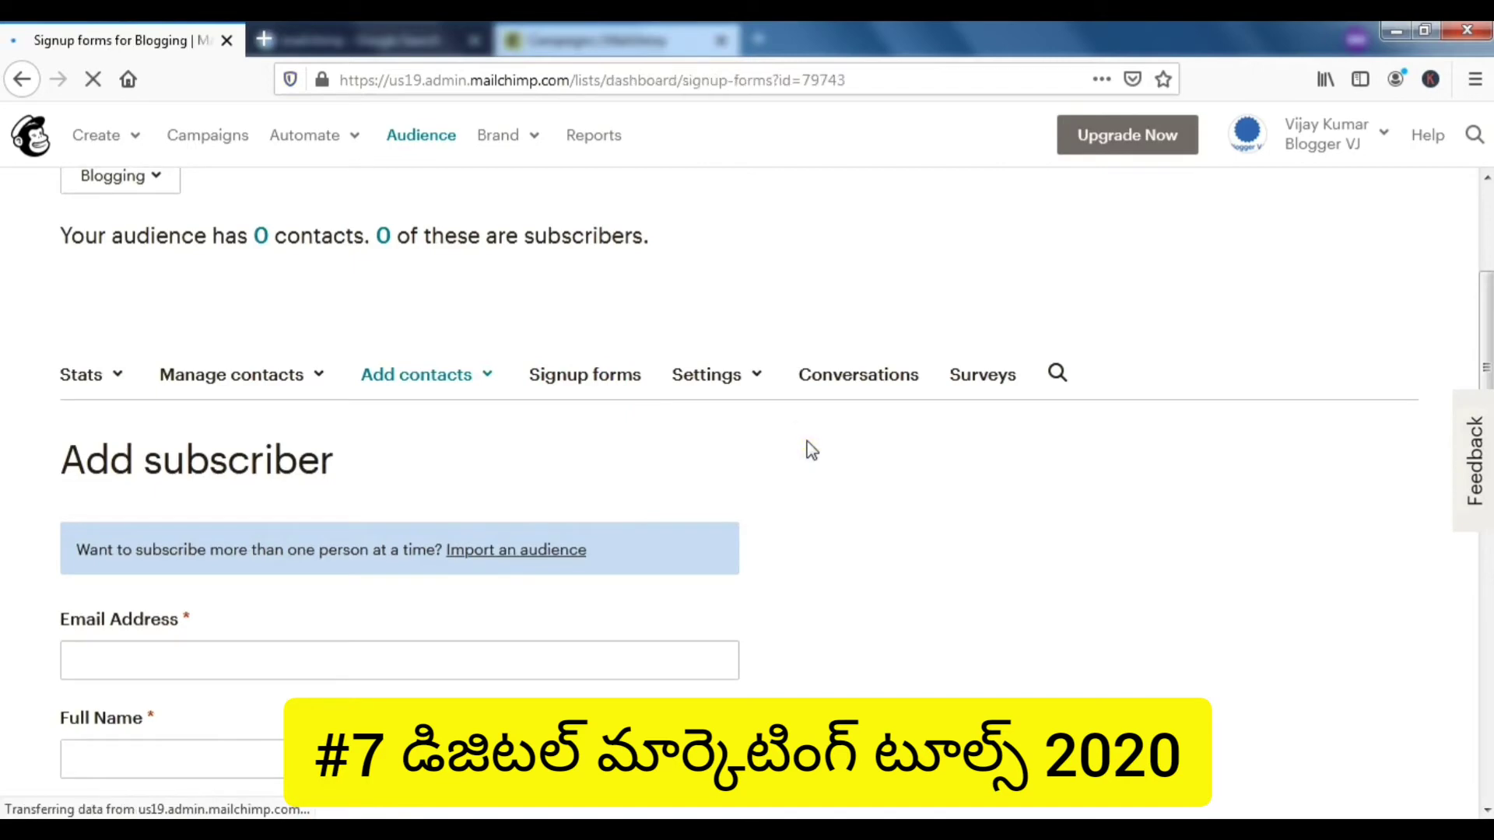
# - Review the Blogging signup form types and choose the Form builder option
pyautogui.scroll(-3, 1447, 403)
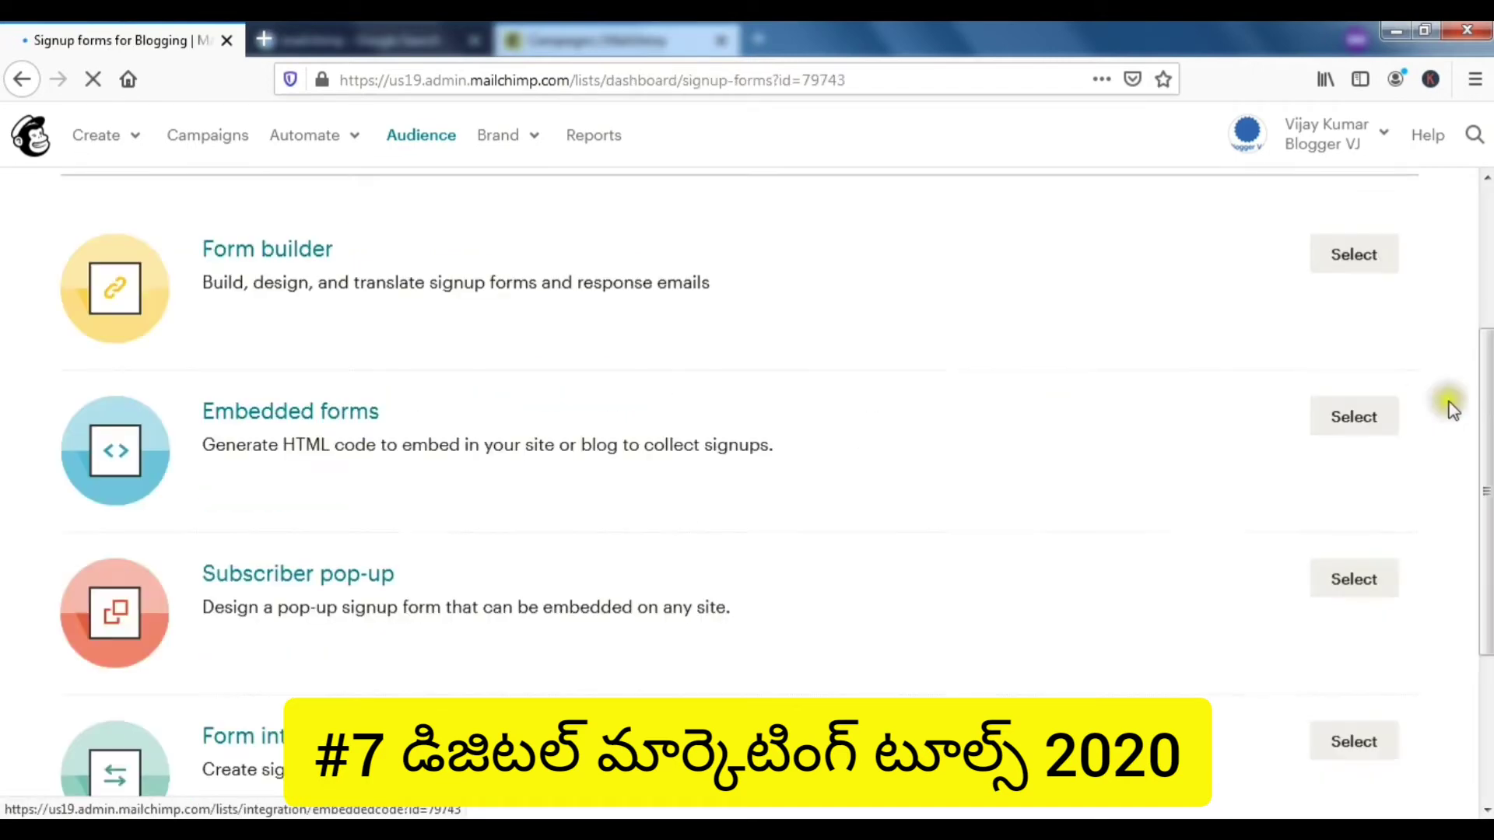
pyautogui.scroll(-3, 1427, 476)
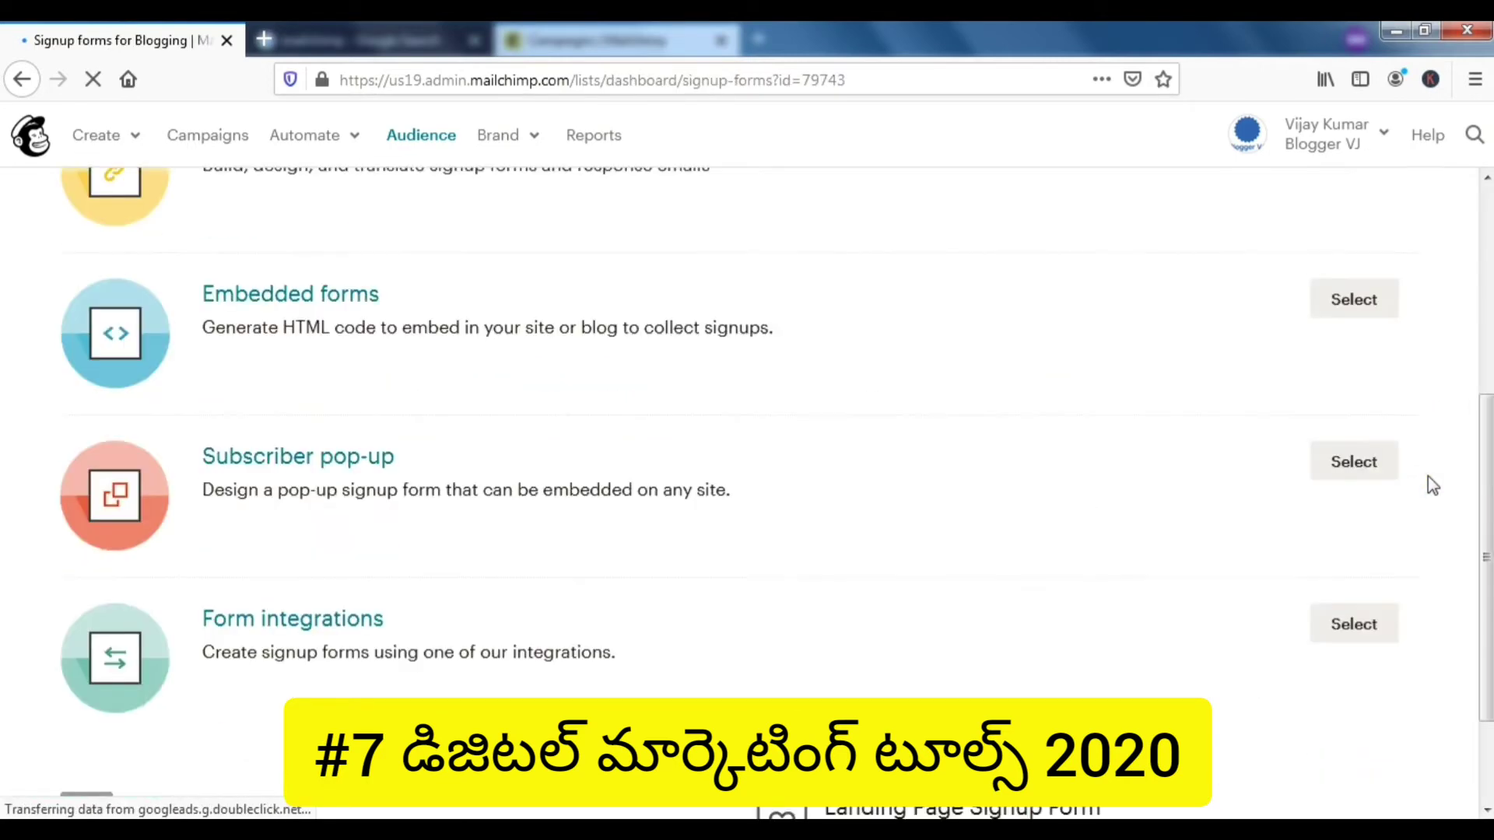
pyautogui.scroll(3, 1427, 482)
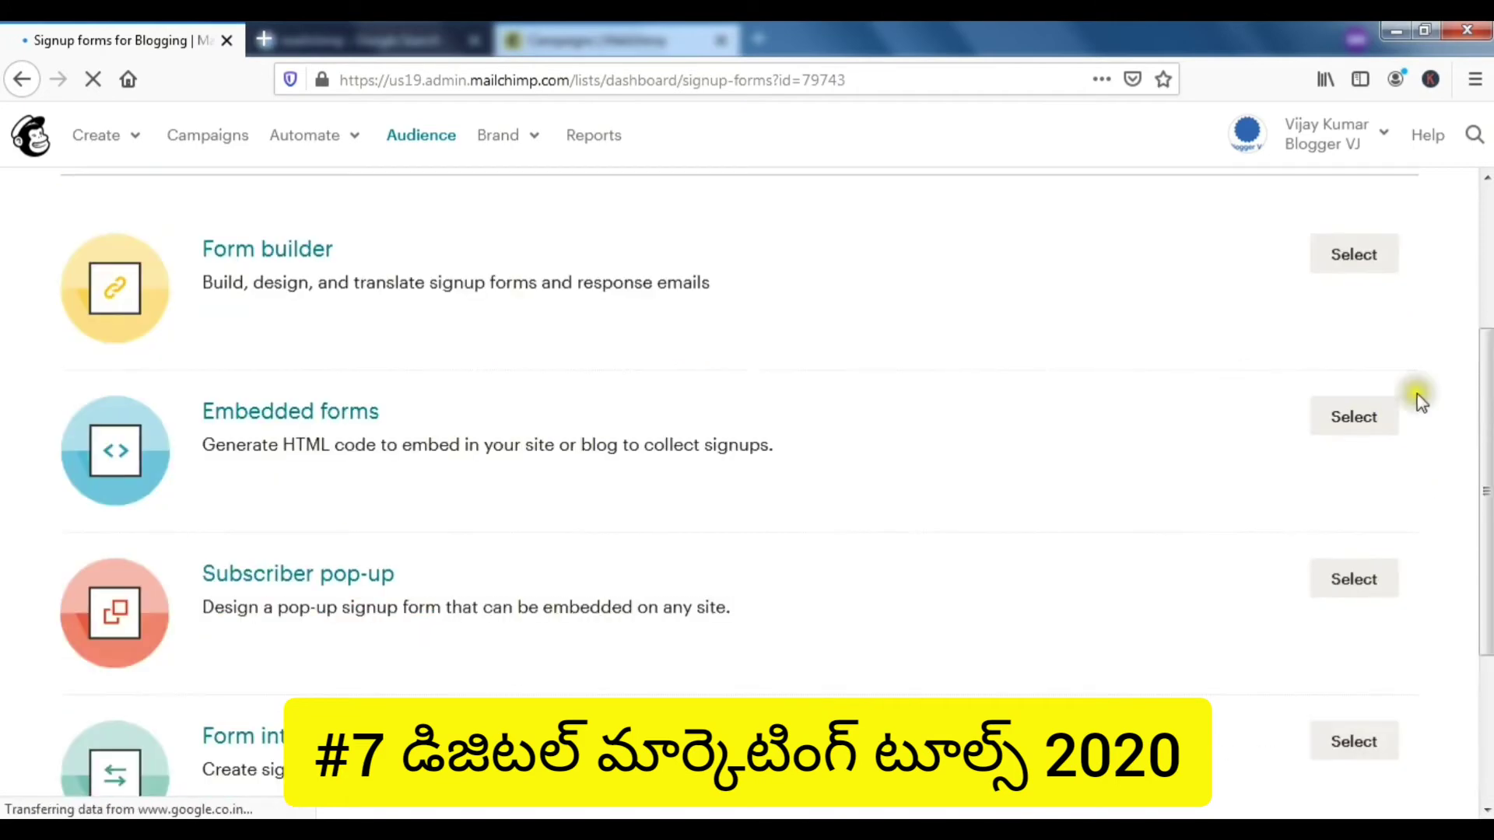
pyautogui.click(1345, 251)
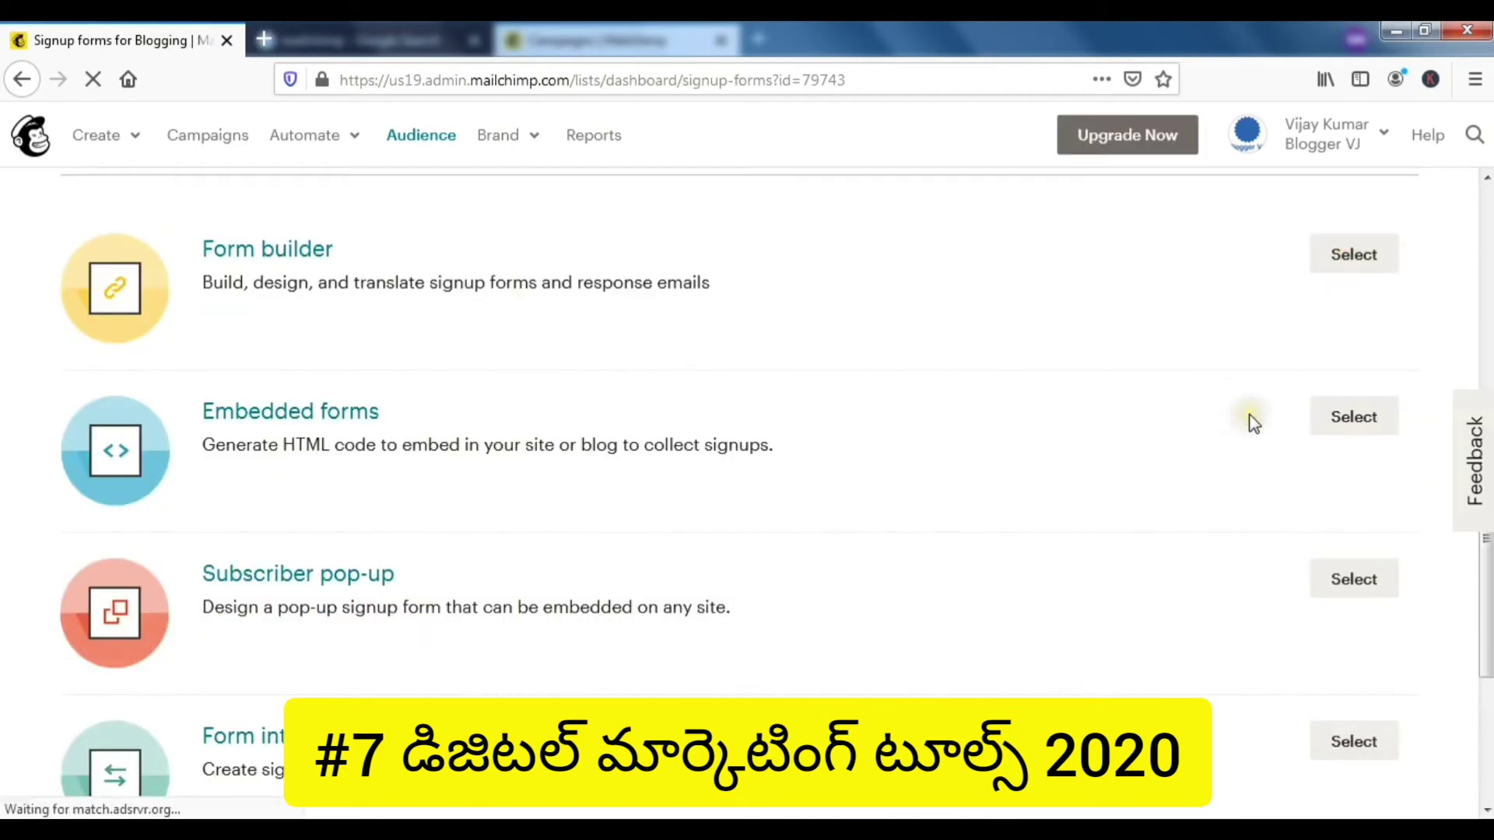
pyautogui.scroll(2, 1253, 424)
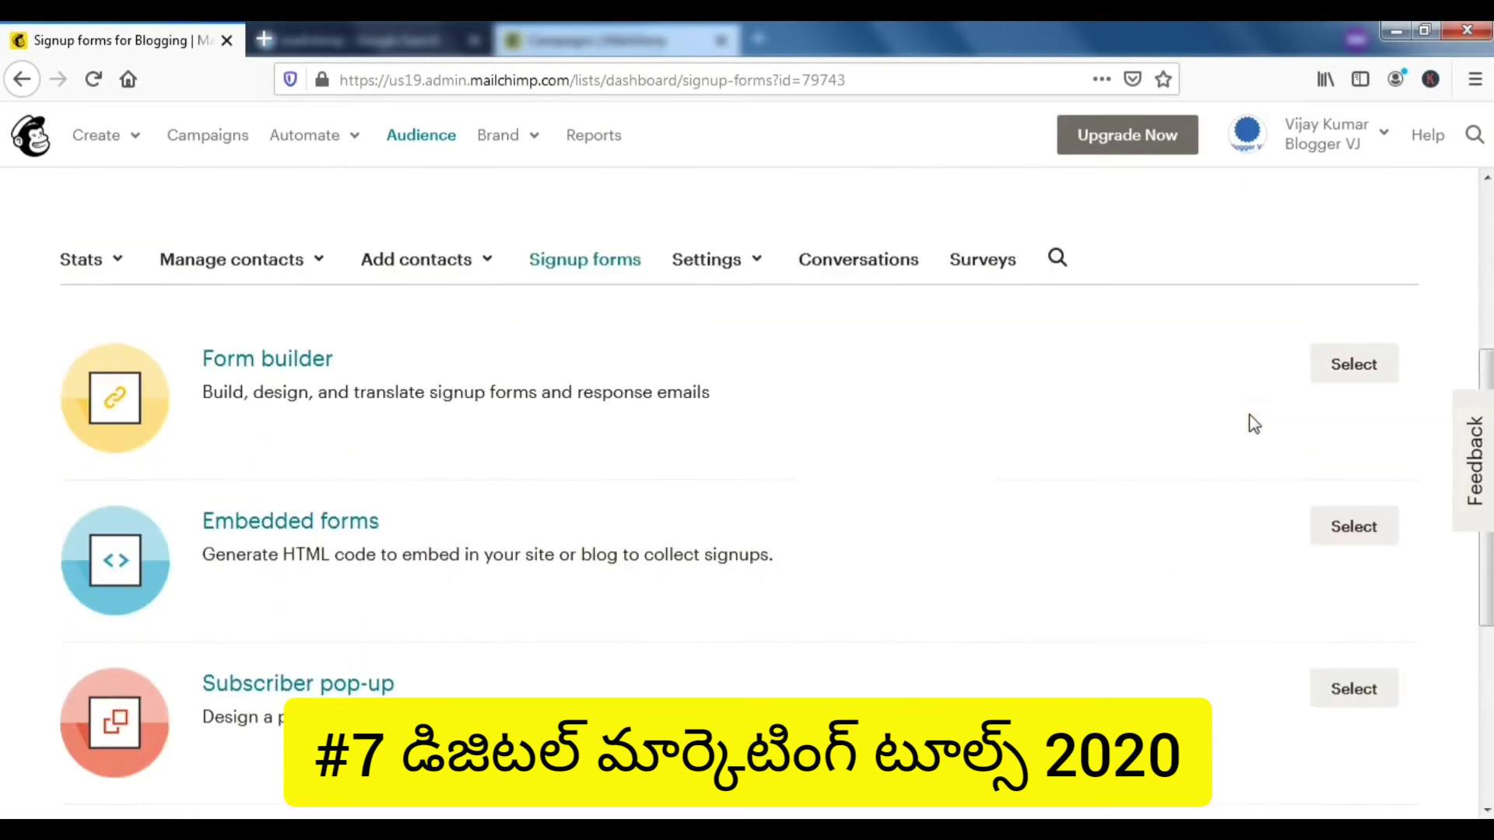
# - Open the Blogging signup form in the Form builder, preview Design it, then return to Build it
pyautogui.click(1354, 379)
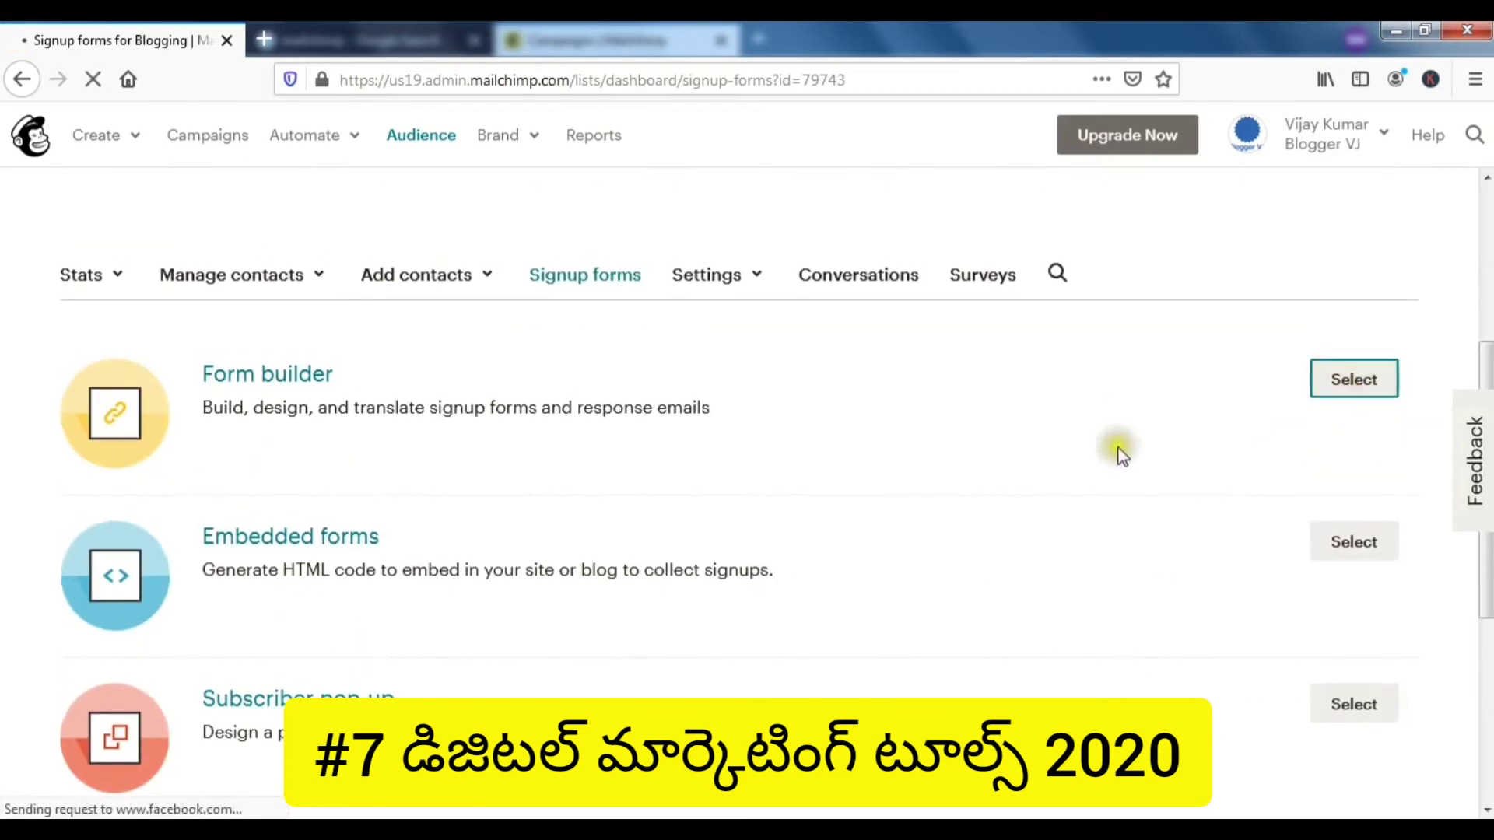
pyautogui.scroll(-4, 1036, 343)
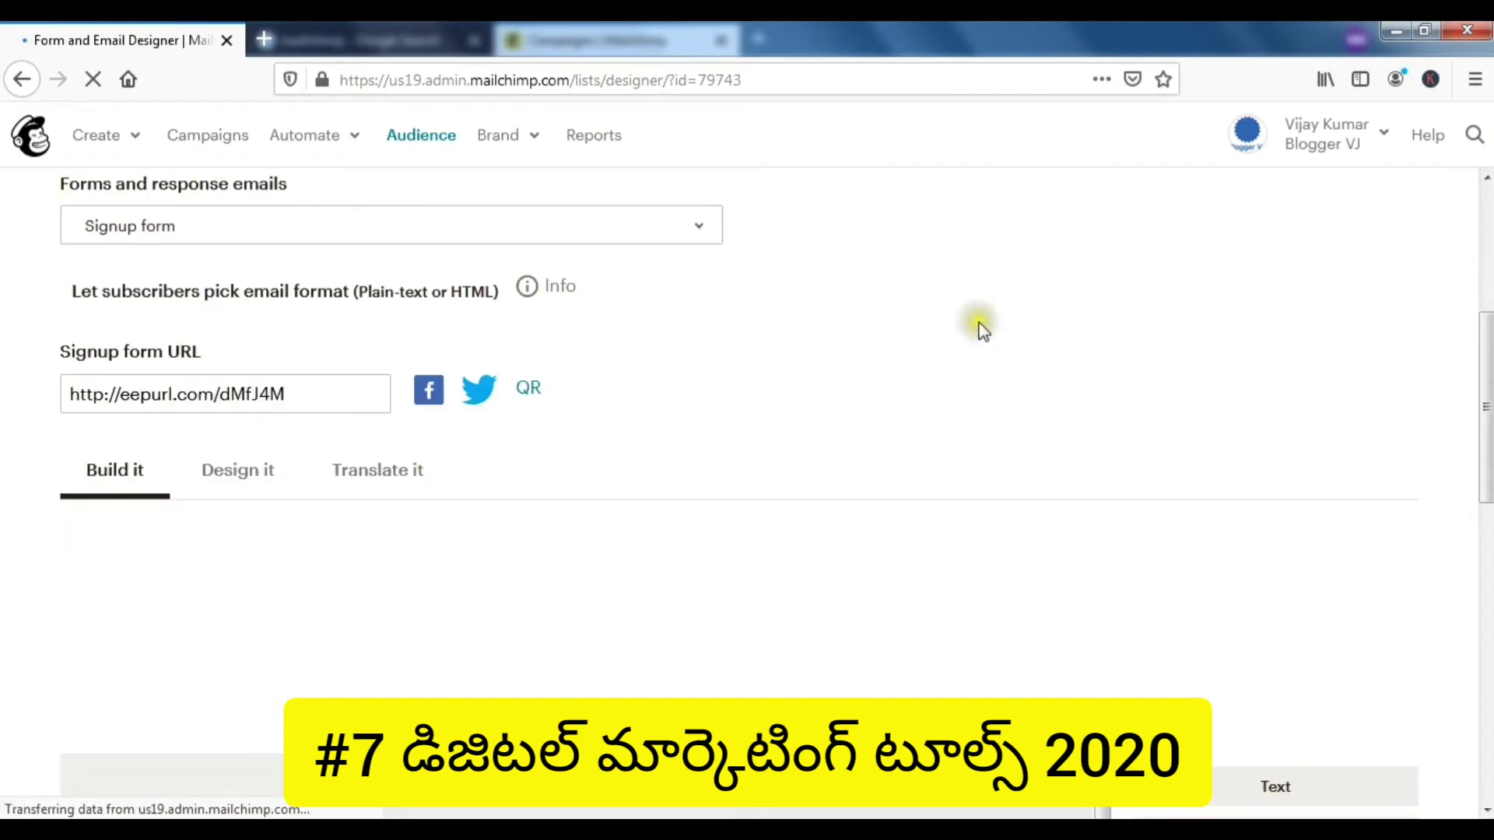
pyautogui.scroll(-7, 982, 330)
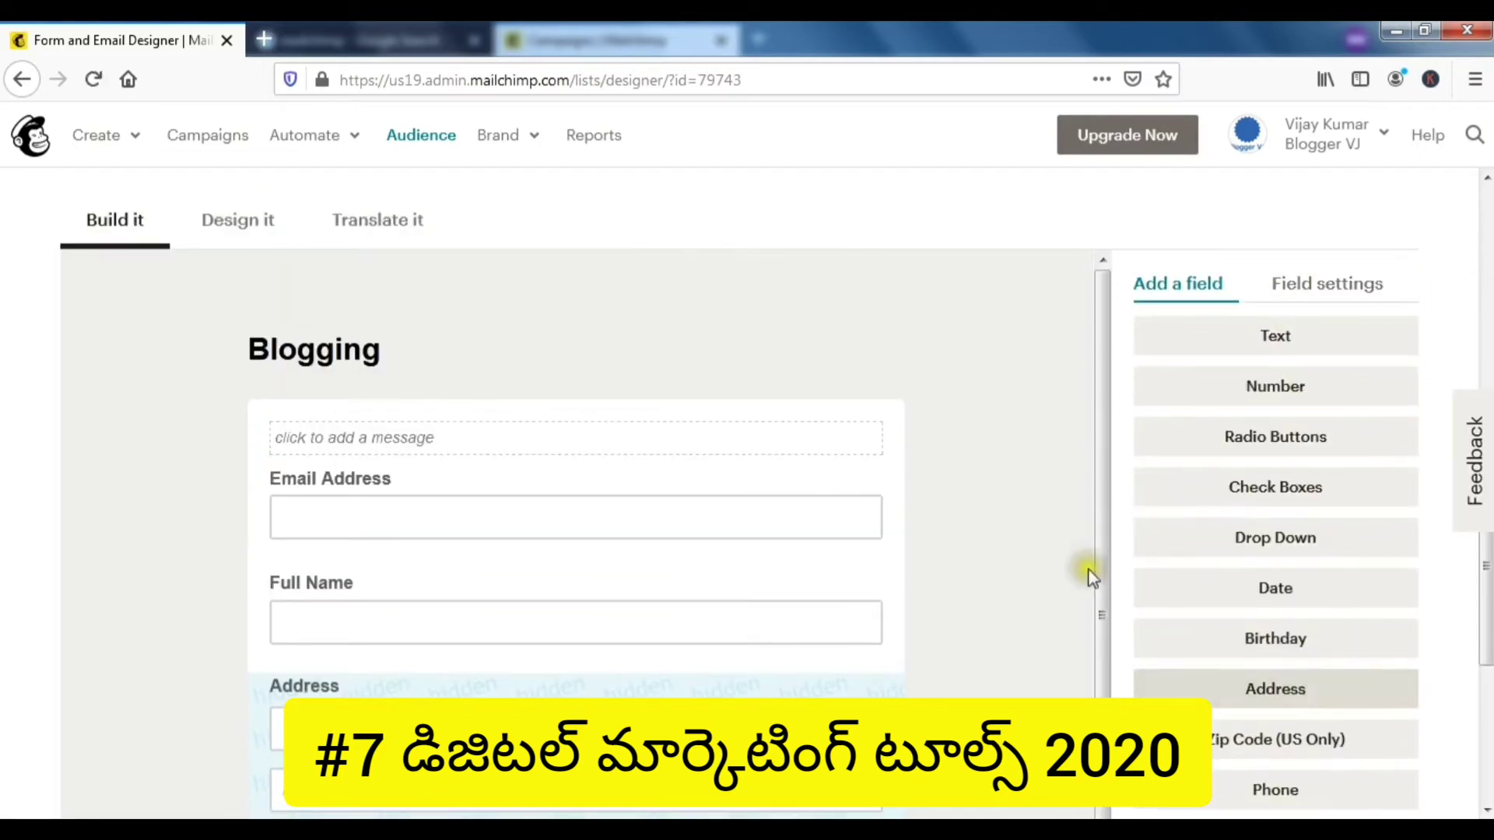
pyautogui.scroll(-2, 466, 401)
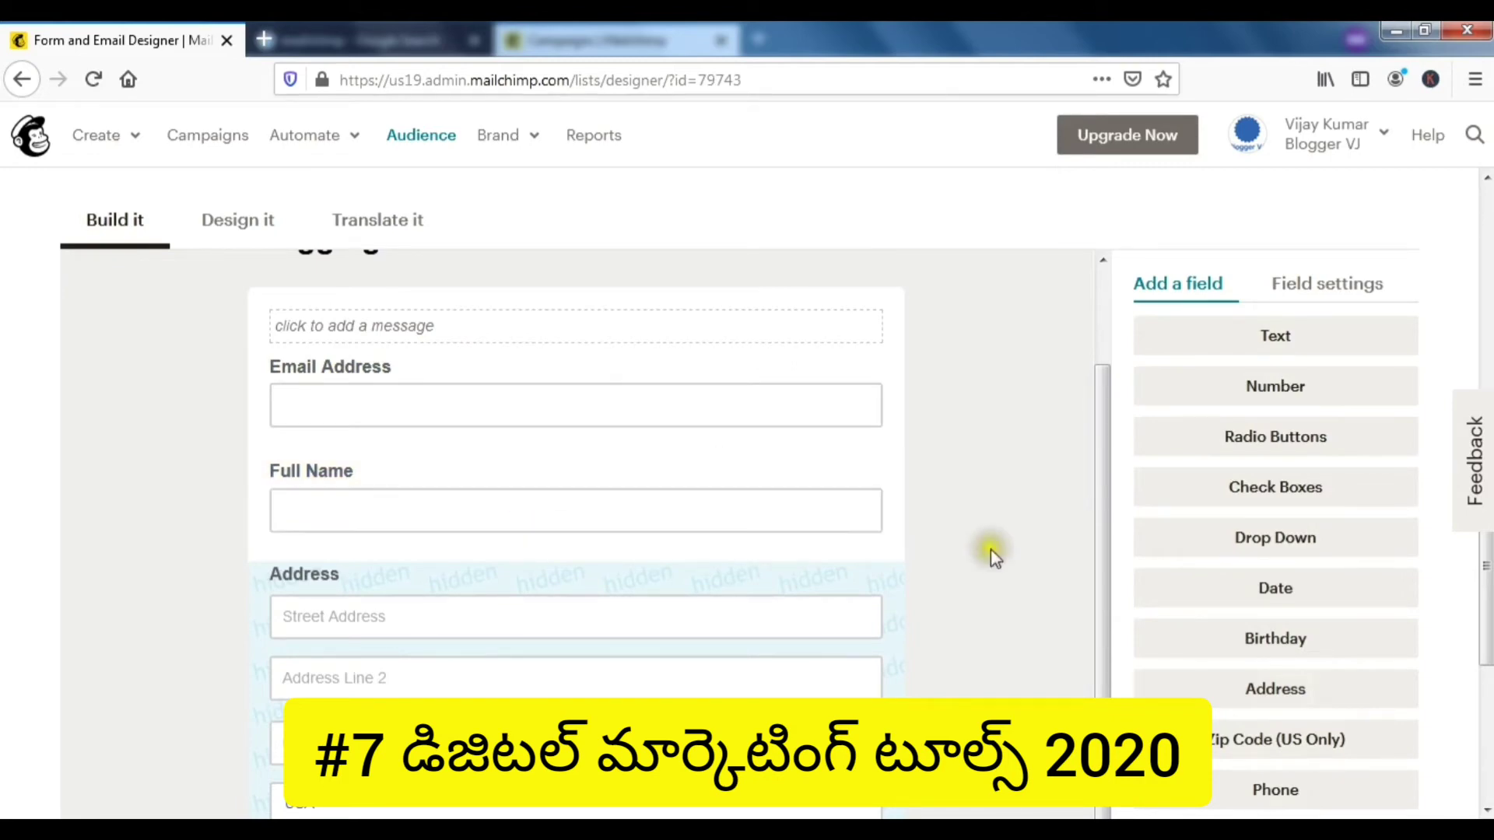
pyautogui.scroll(2, 988, 536)
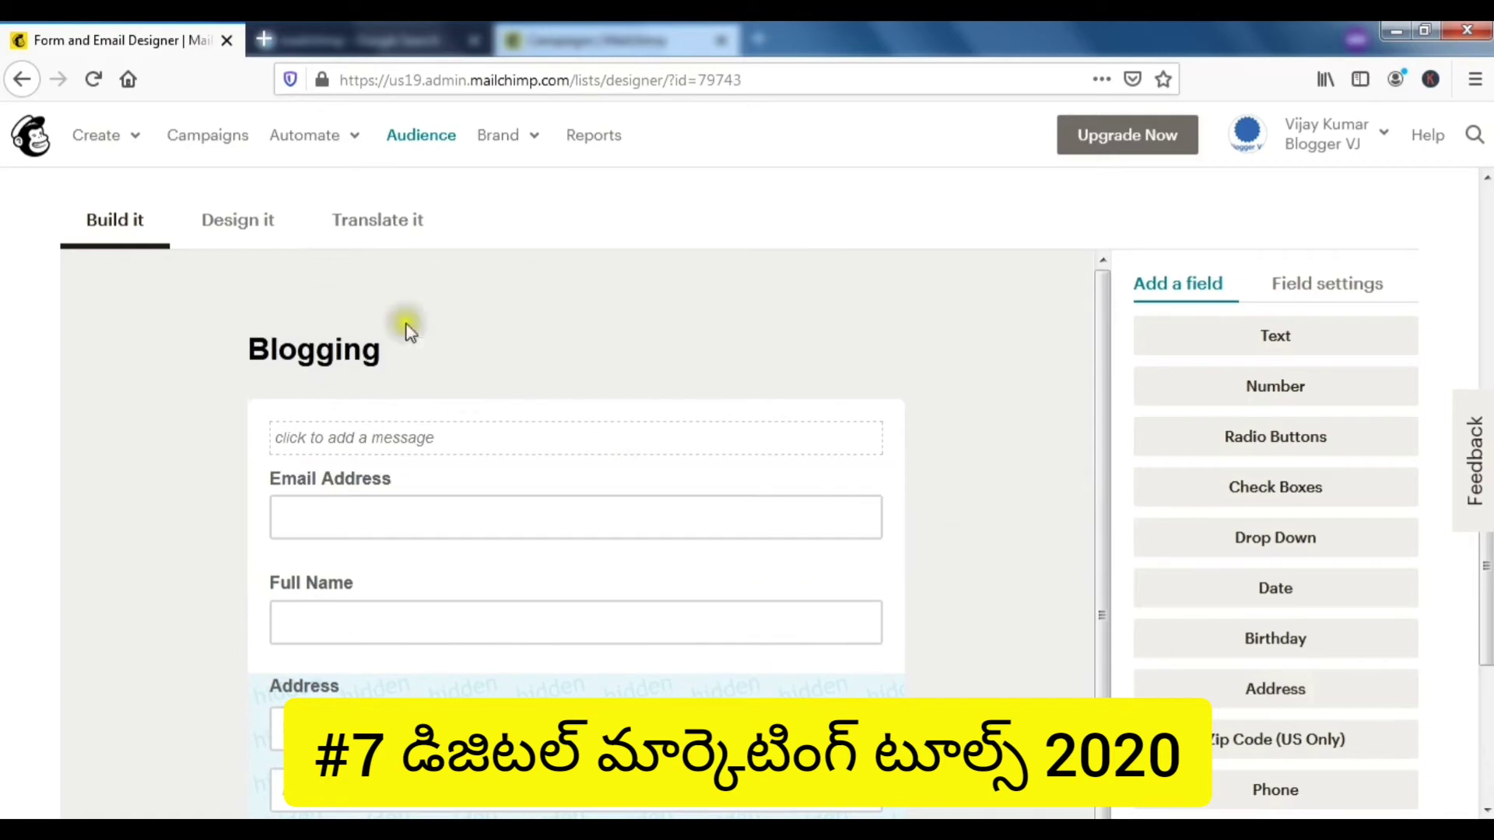
pyautogui.click(261, 228)
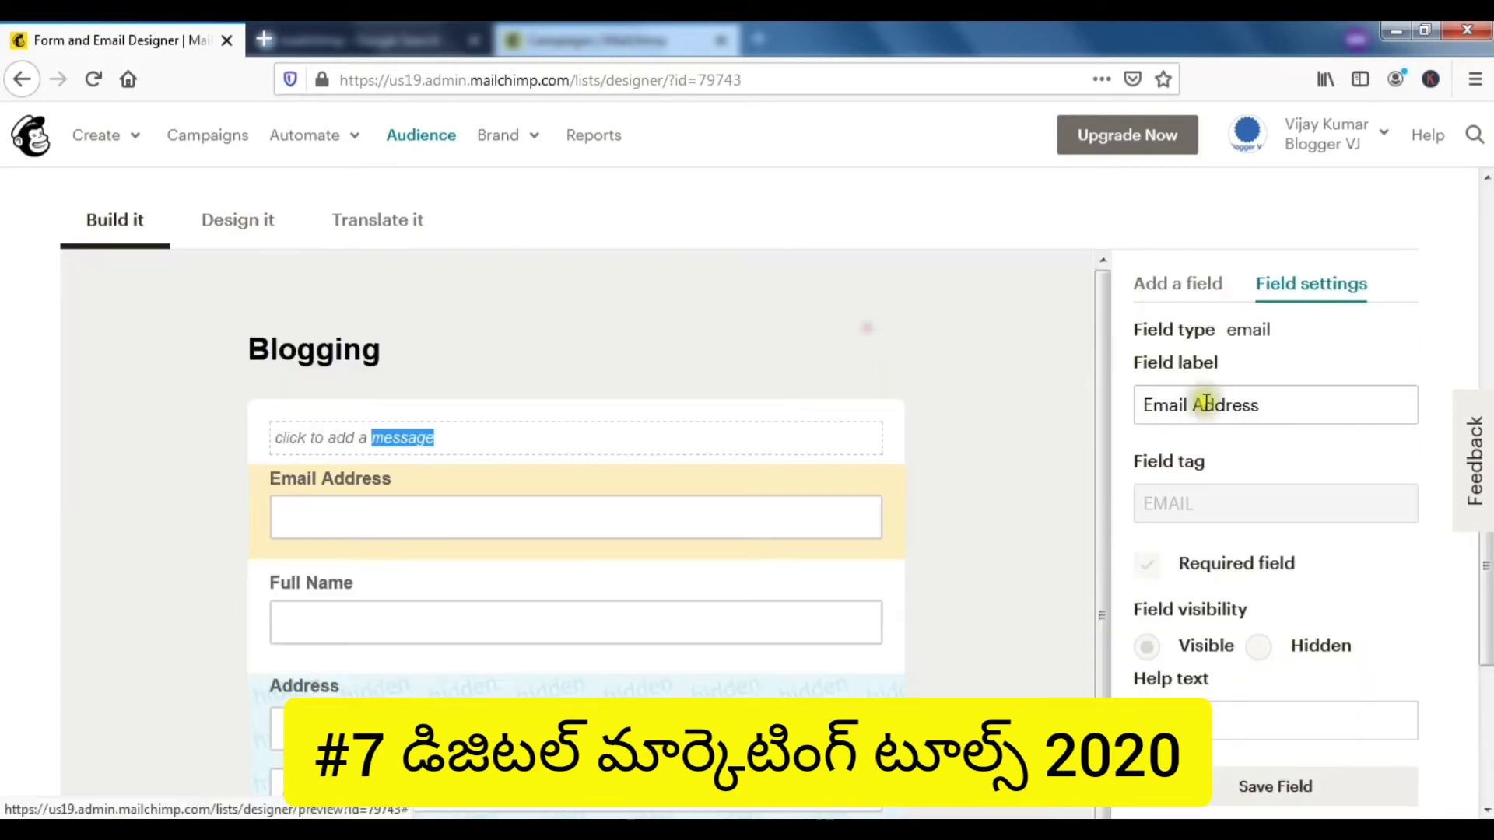
pyautogui.click(1303, 411)
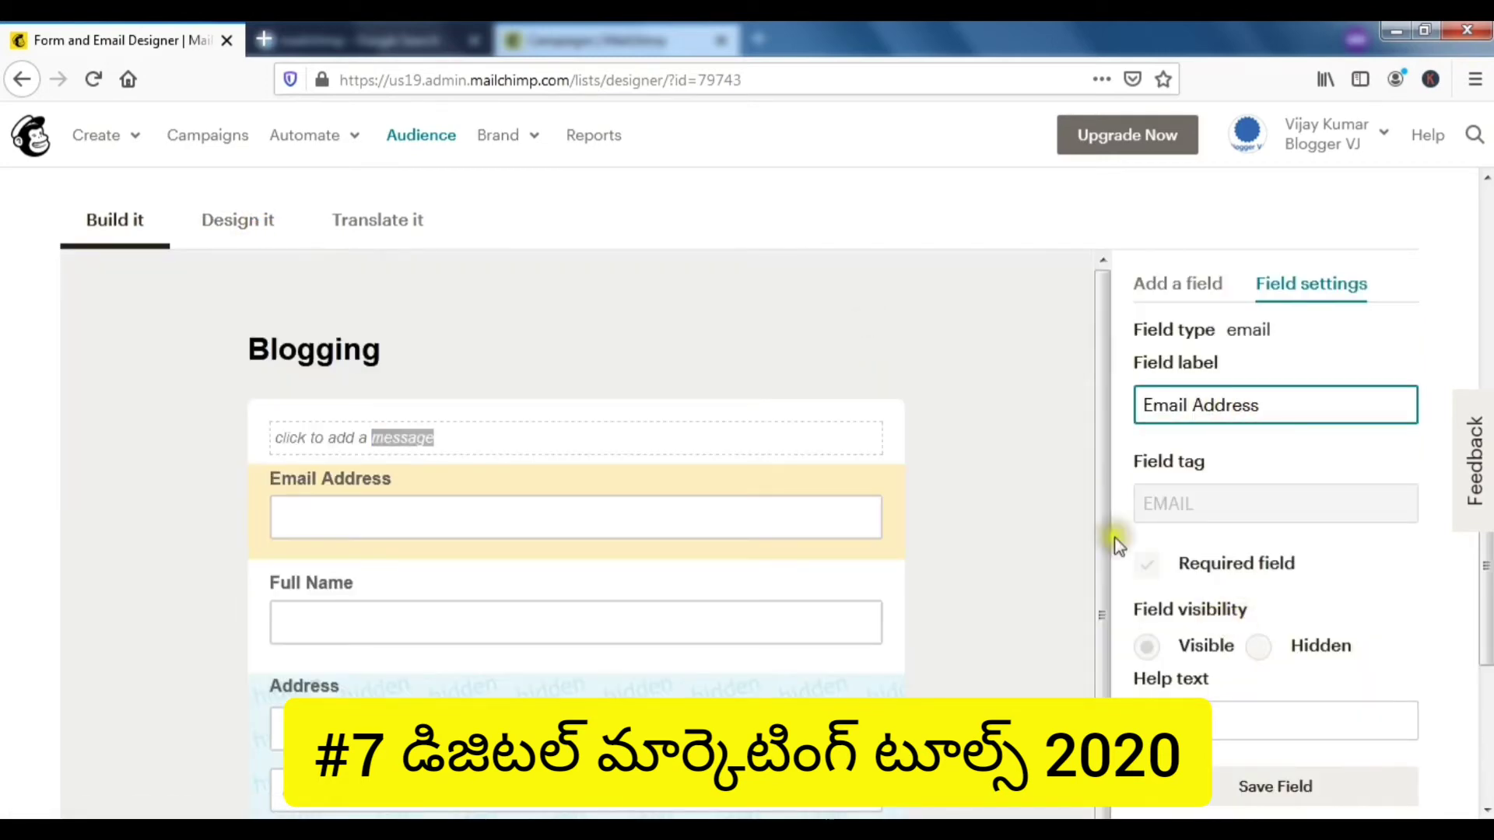
# - Move the Full Name field above Email Address and try editing the form's intro message
pyautogui.click(407, 490)
pyautogui.moveTo(424, 490); pyautogui.dragTo(428, 498)
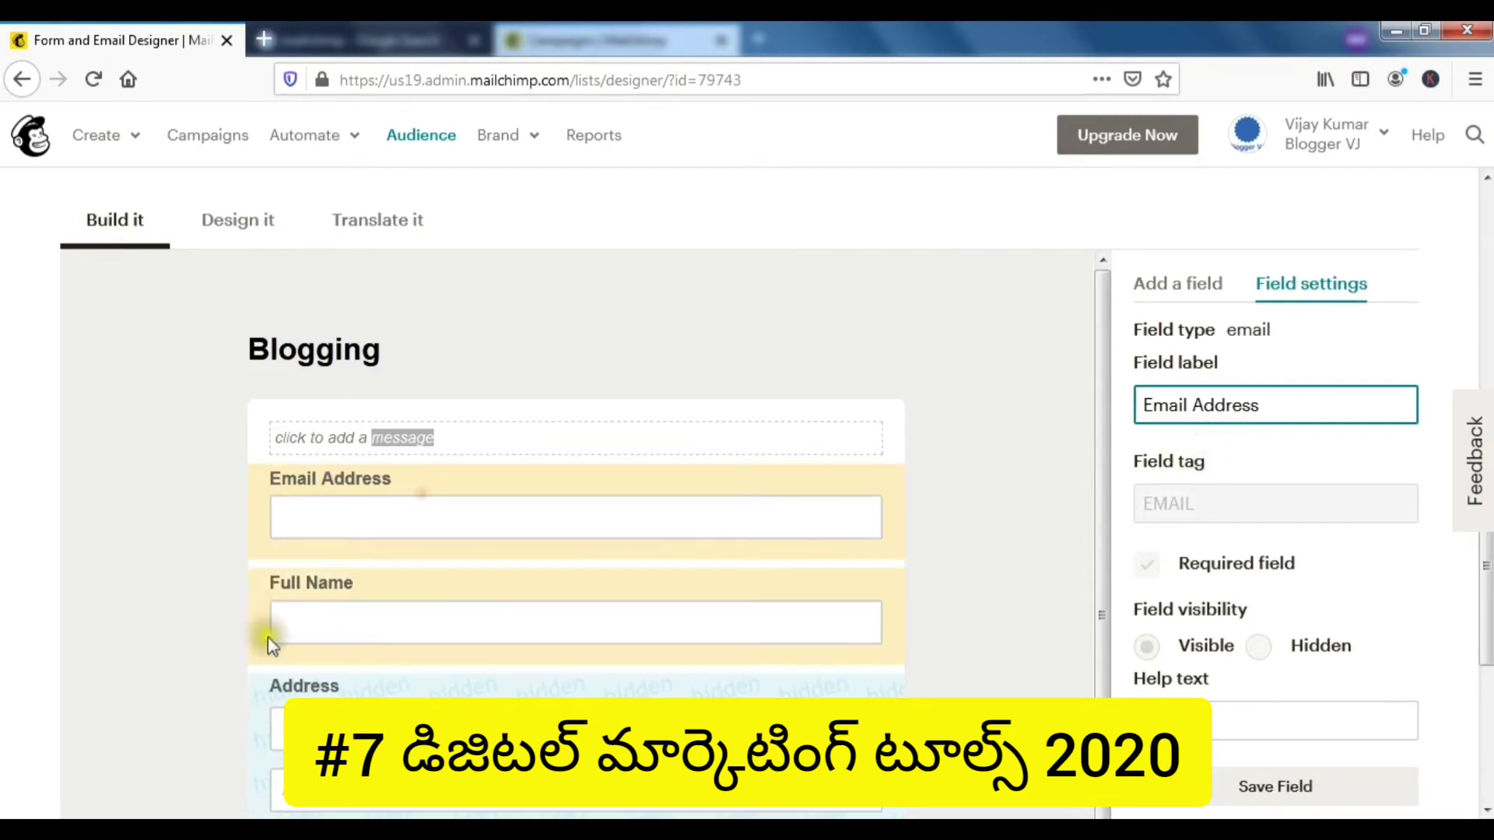
pyautogui.moveTo(283, 596); pyautogui.dragTo(311, 428)
pyautogui.click(355, 435)
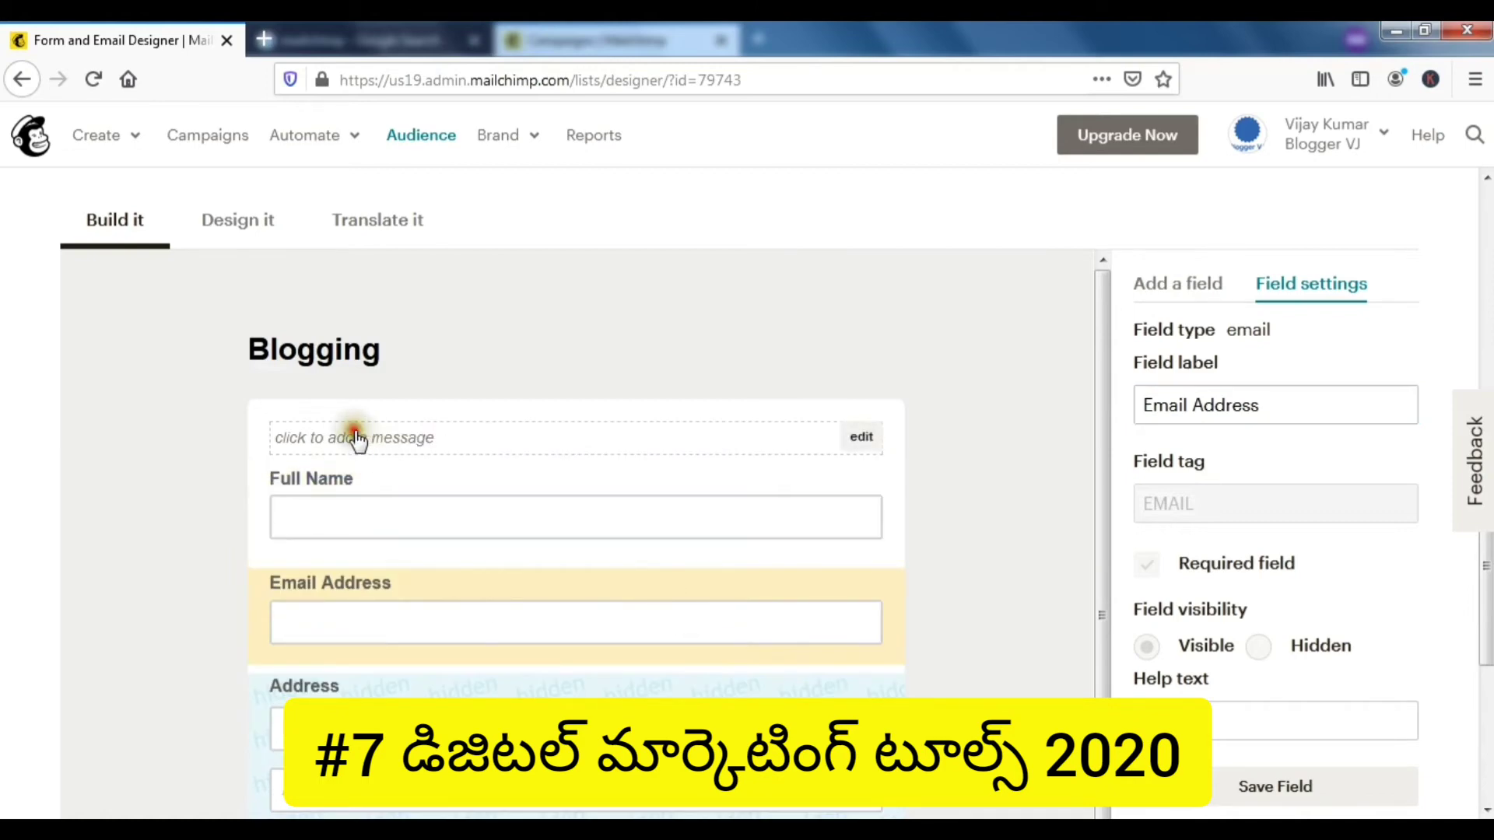
pyautogui.click(863, 438)
pyautogui.click(873, 440)
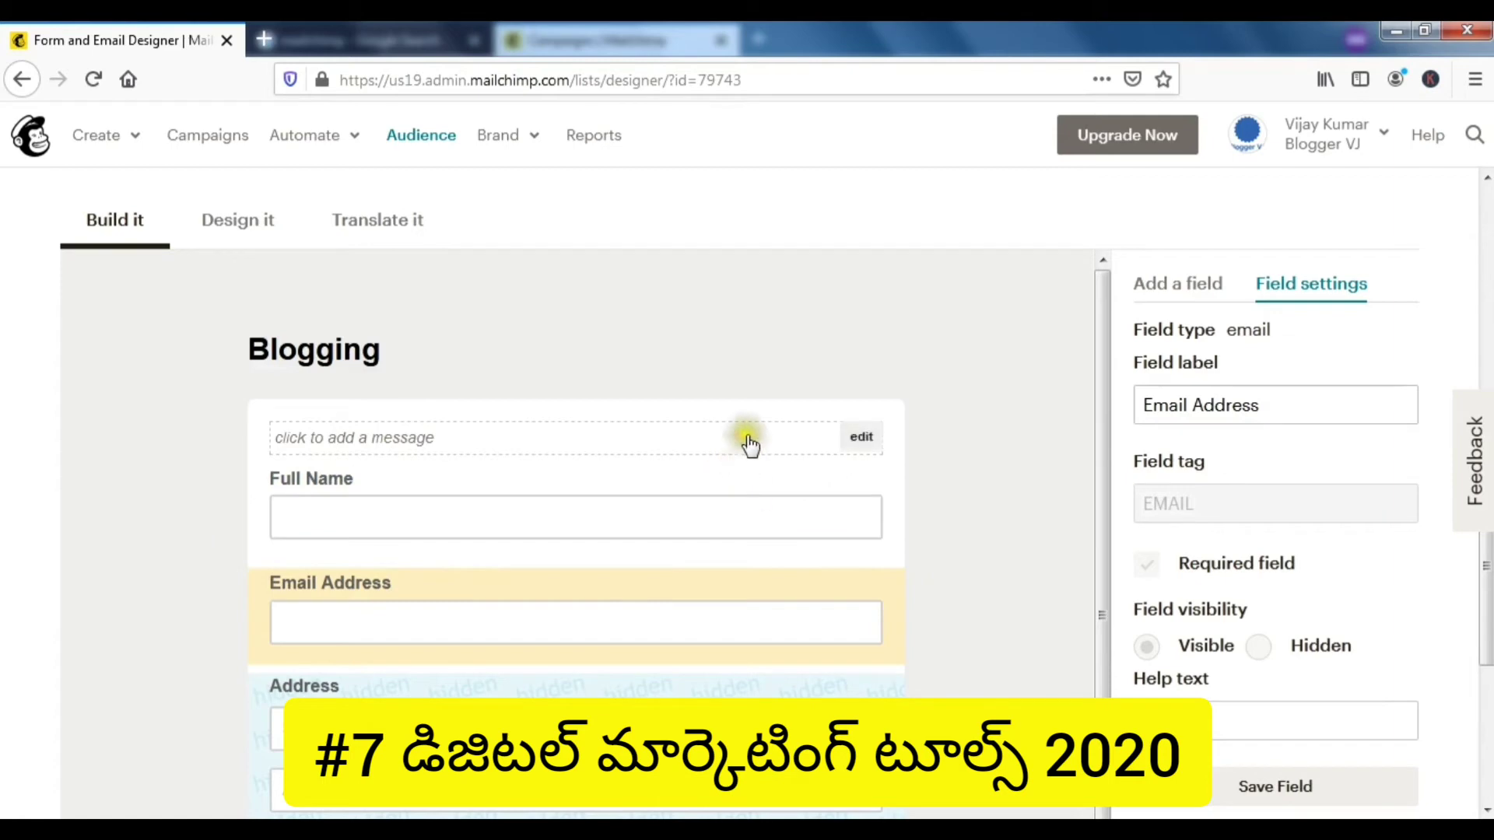
pyautogui.click(304, 442)
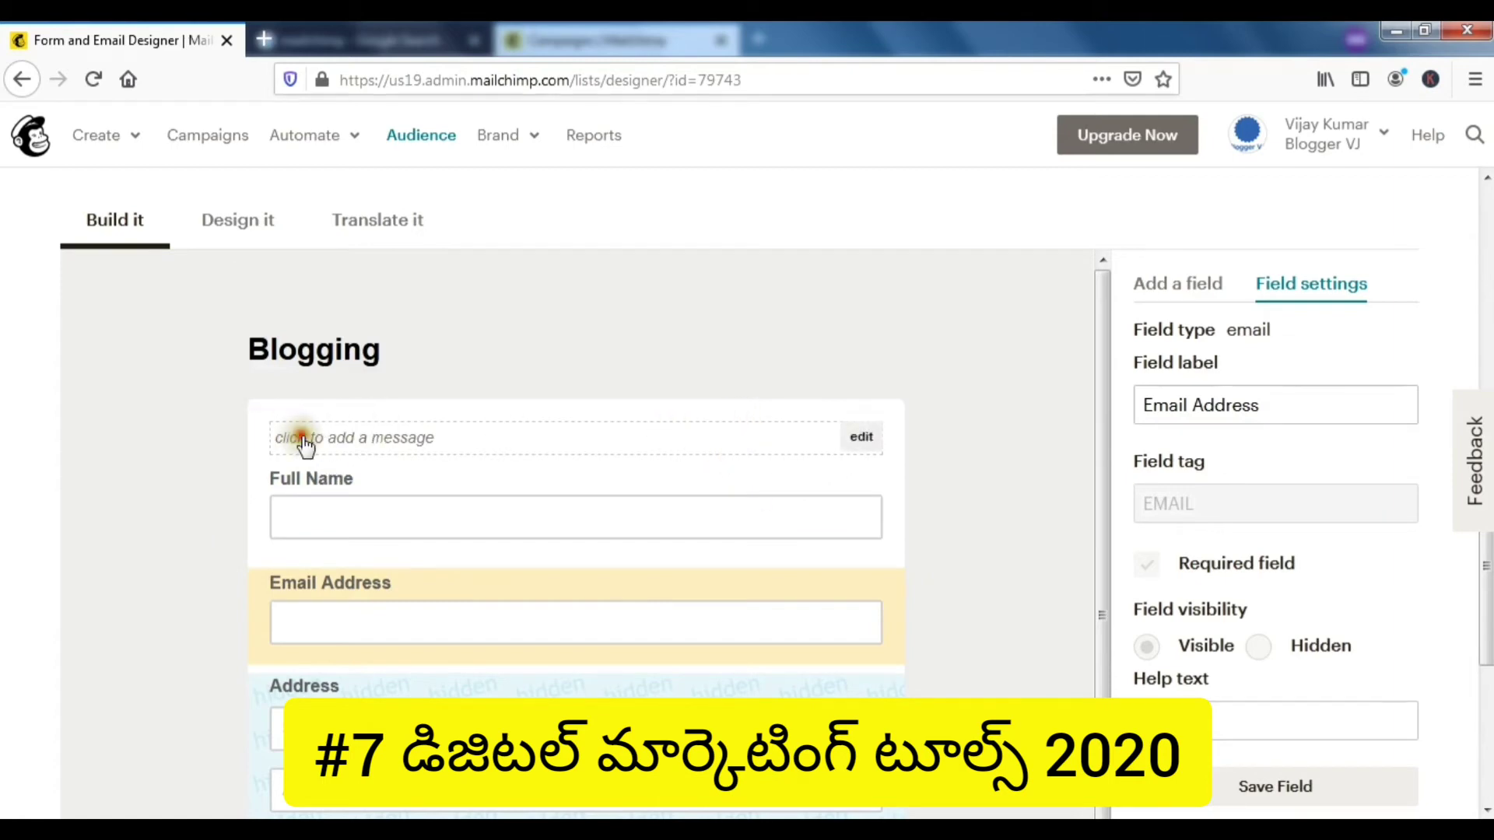
pyautogui.scroll(-5, 1346, 514)
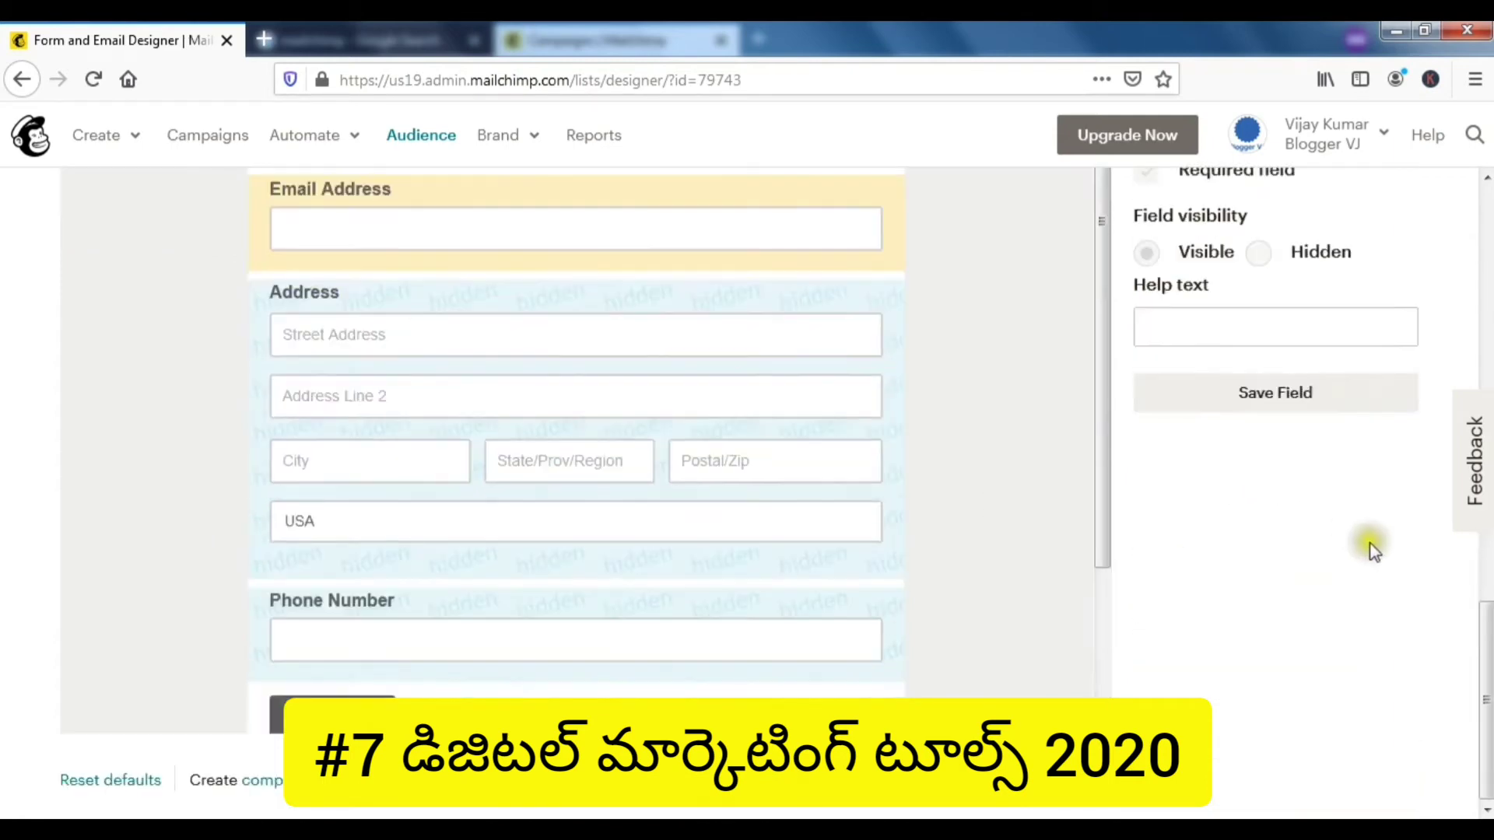
pyautogui.scroll(10, 1369, 550)
pyautogui.scroll(-6, 1369, 549)
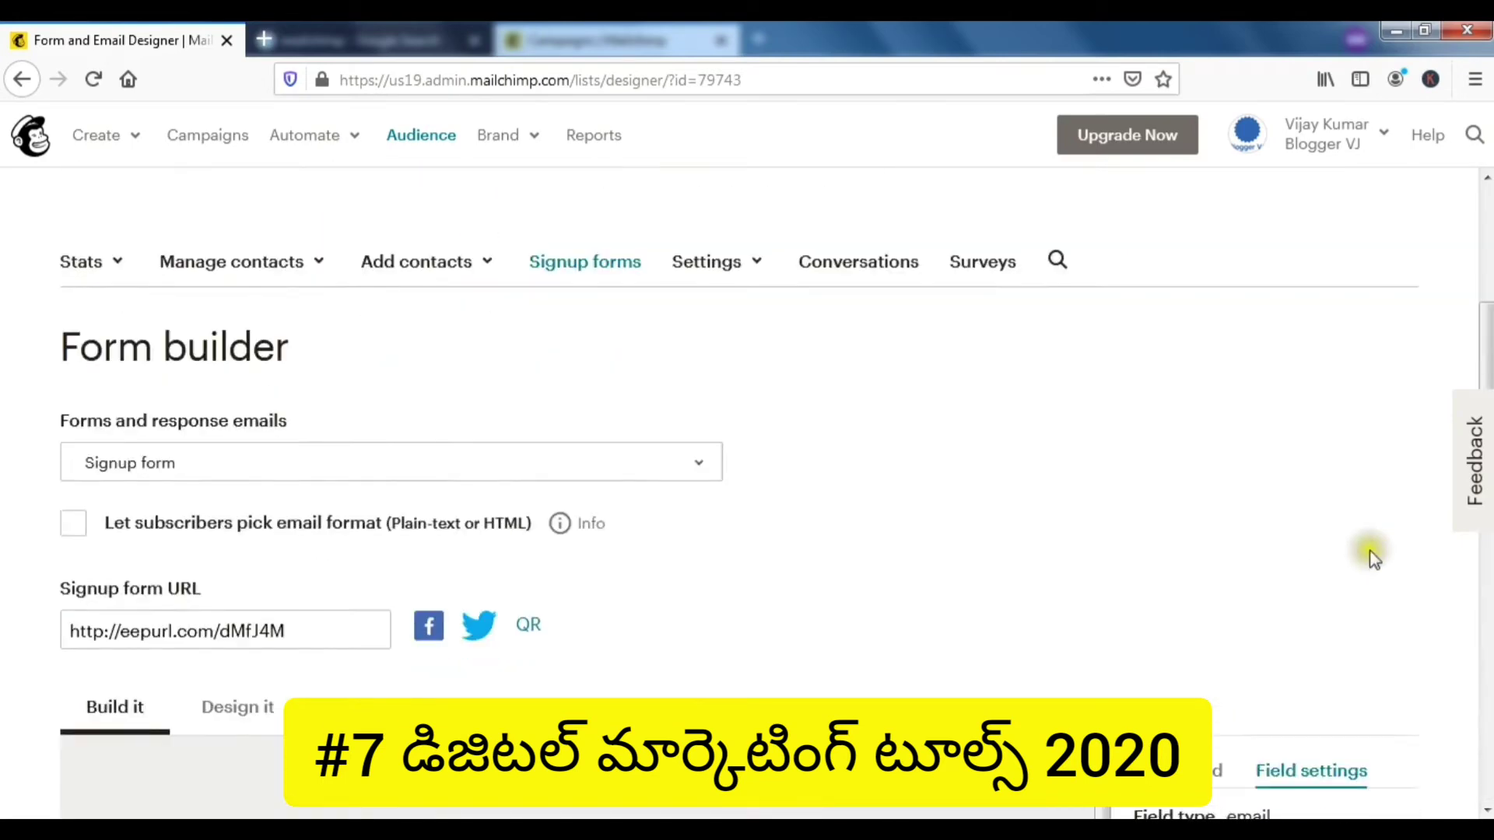
pyautogui.scroll(-2, 1370, 549)
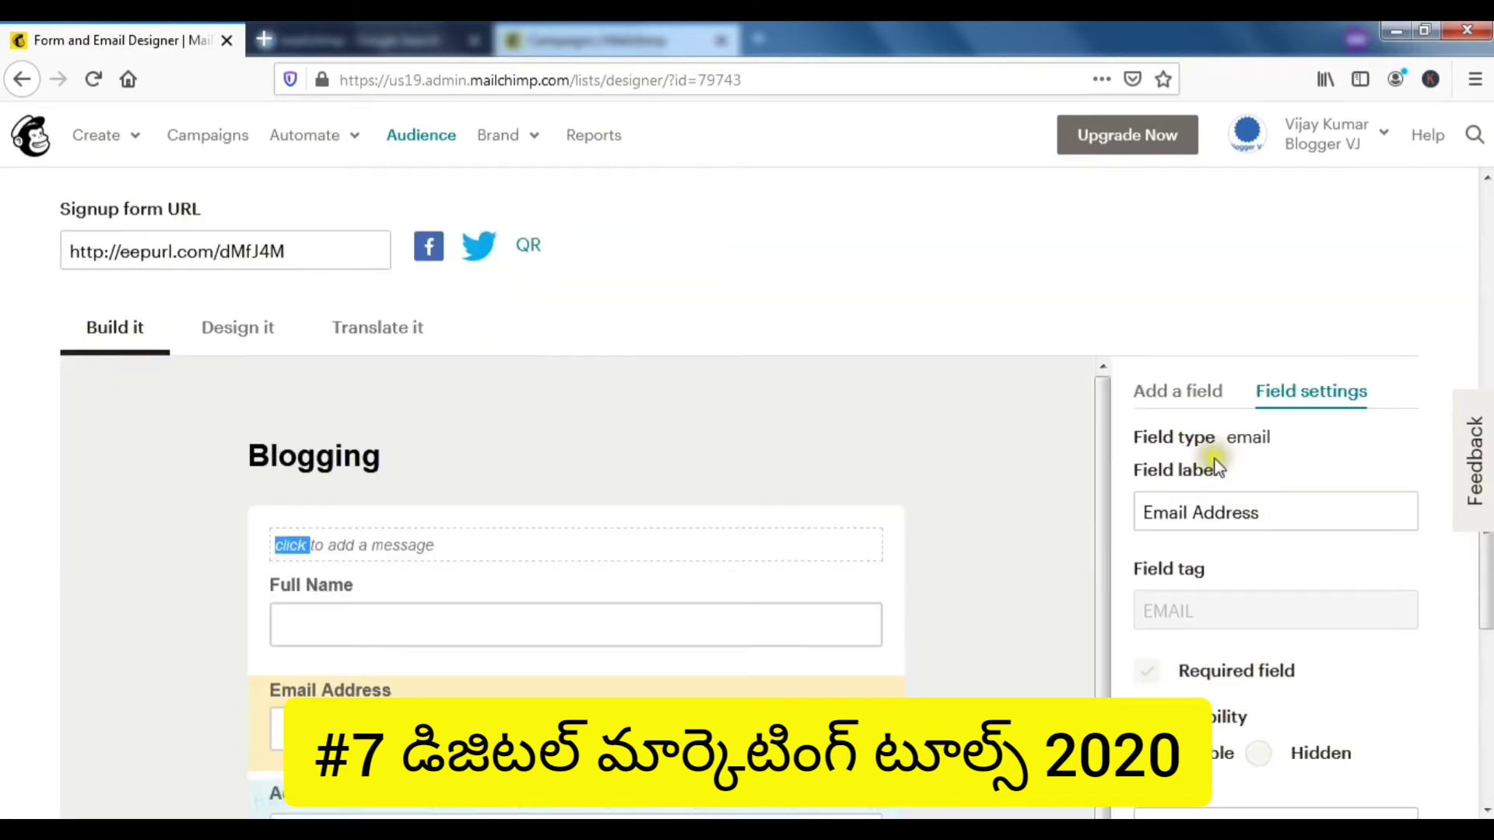
# - Browse the field types that can be added and the form's design options
pyautogui.click(1175, 386)
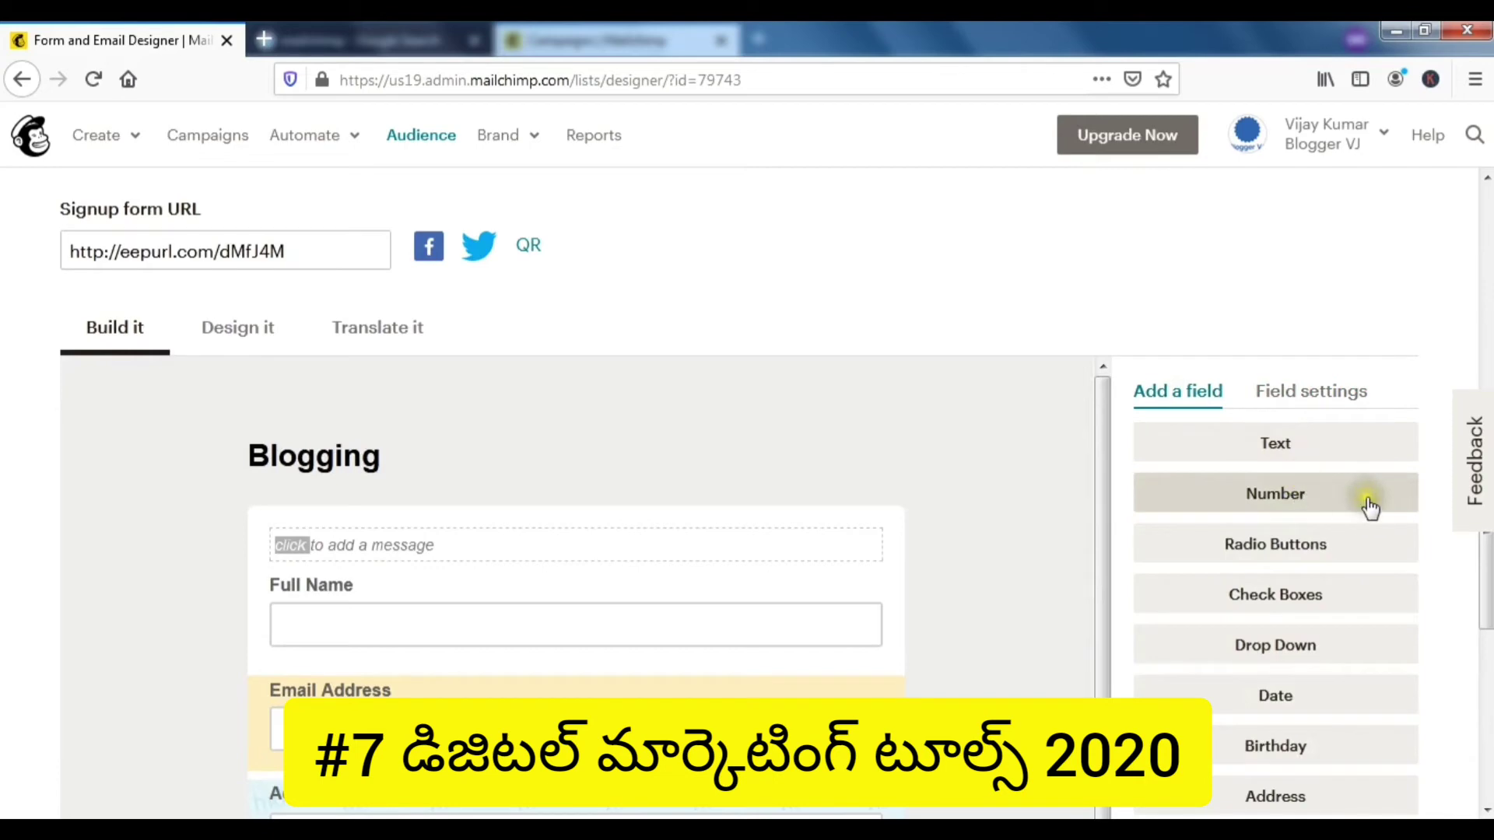
pyautogui.scroll(-2, 748, 506)
pyautogui.scroll(-1, 749, 506)
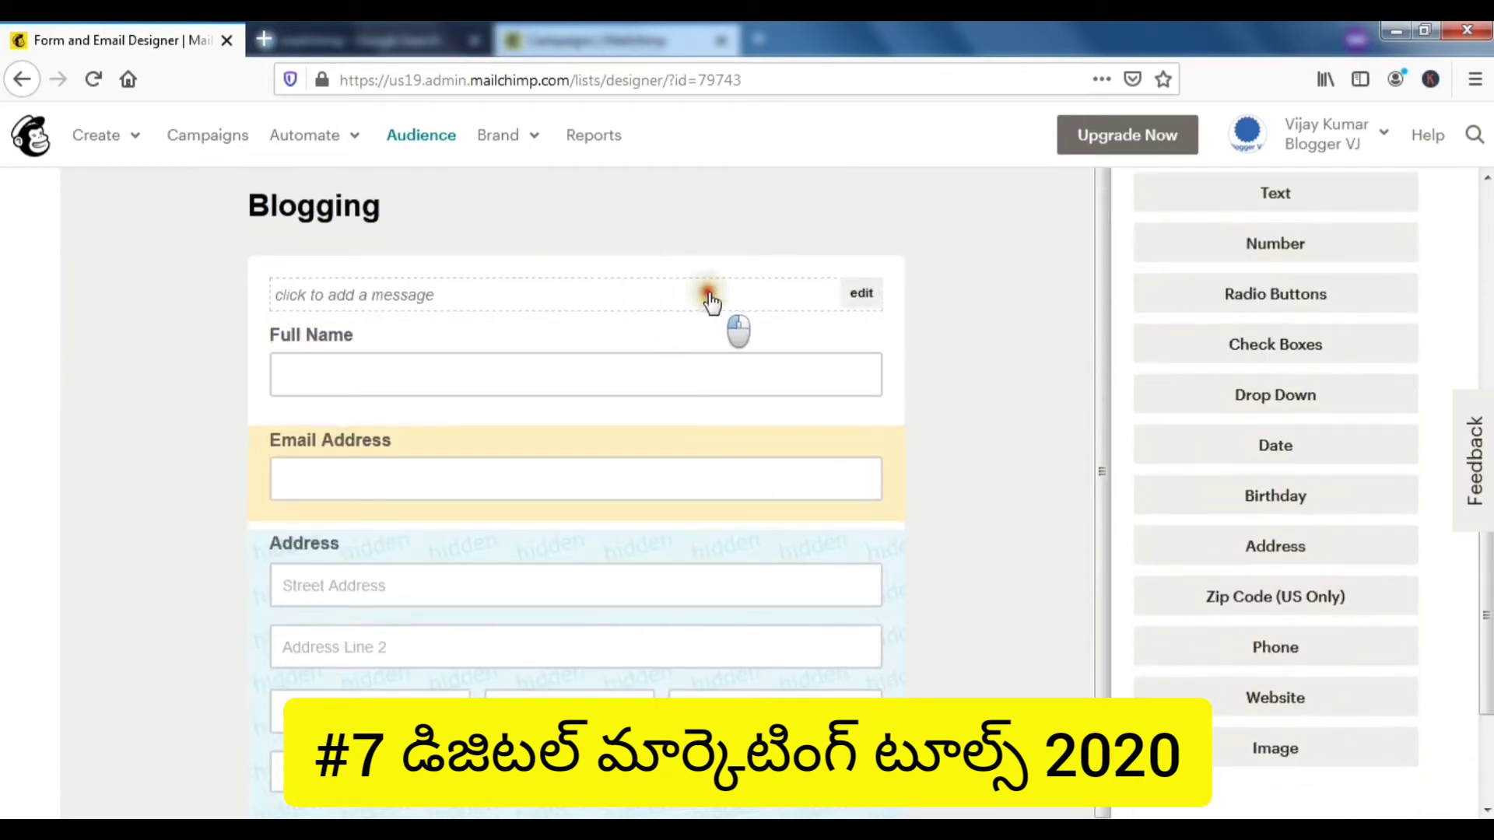
pyautogui.scroll(2, 770, 483)
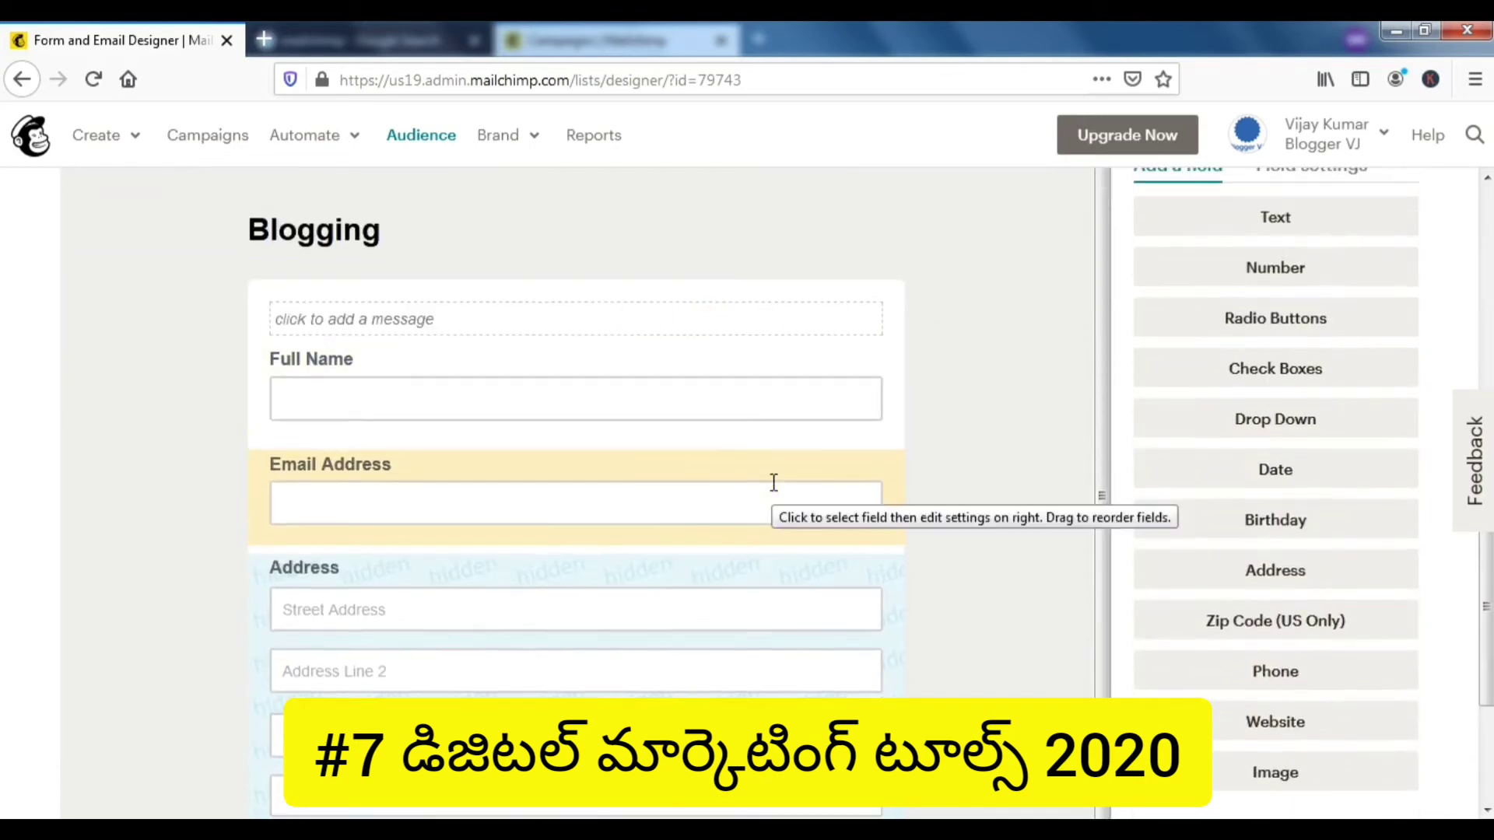
pyautogui.scroll(-2, 545, 483)
pyautogui.scroll(2, 594, 518)
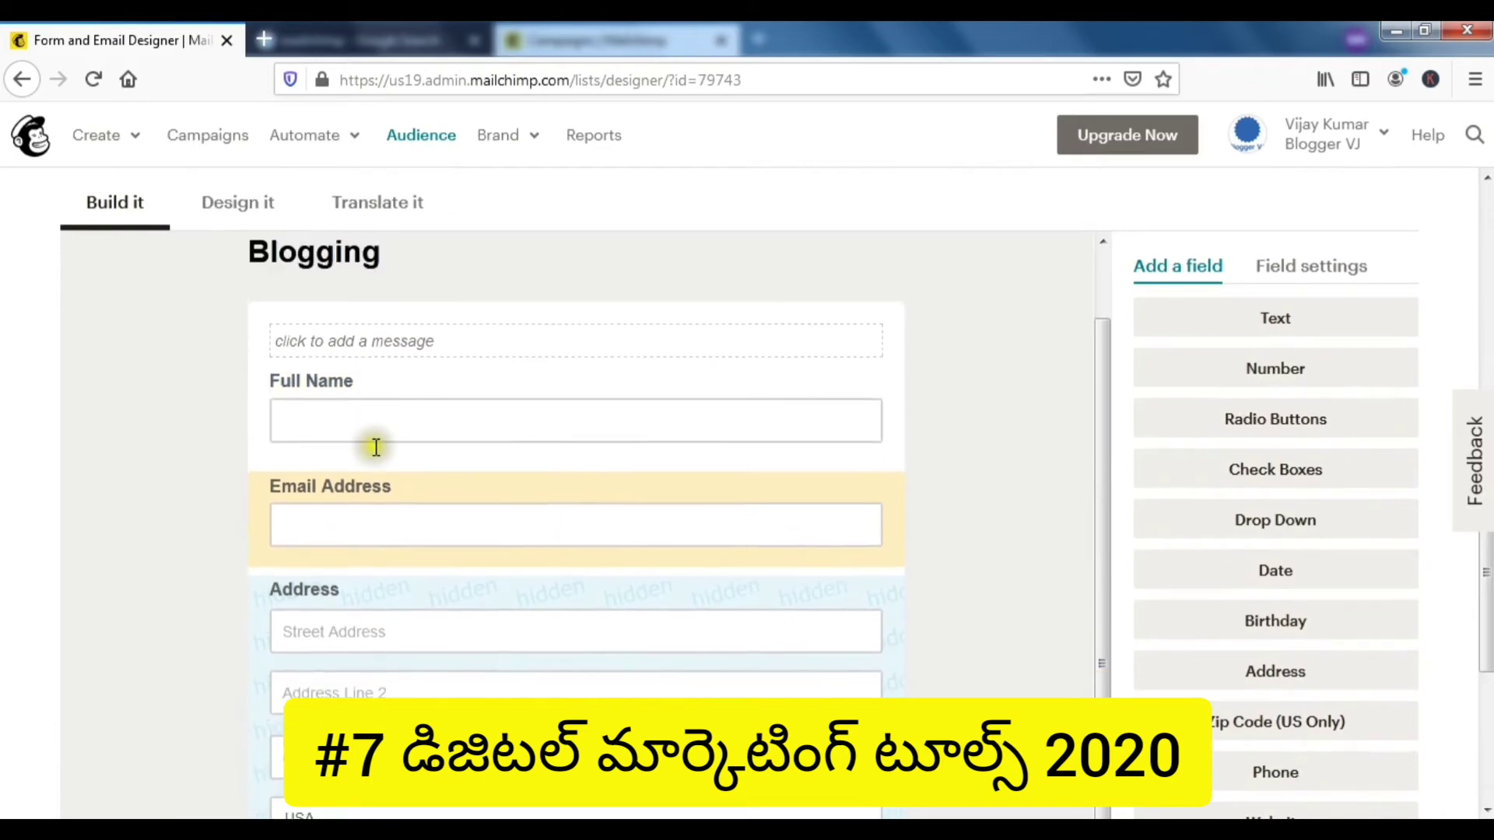
pyautogui.click(235, 206)
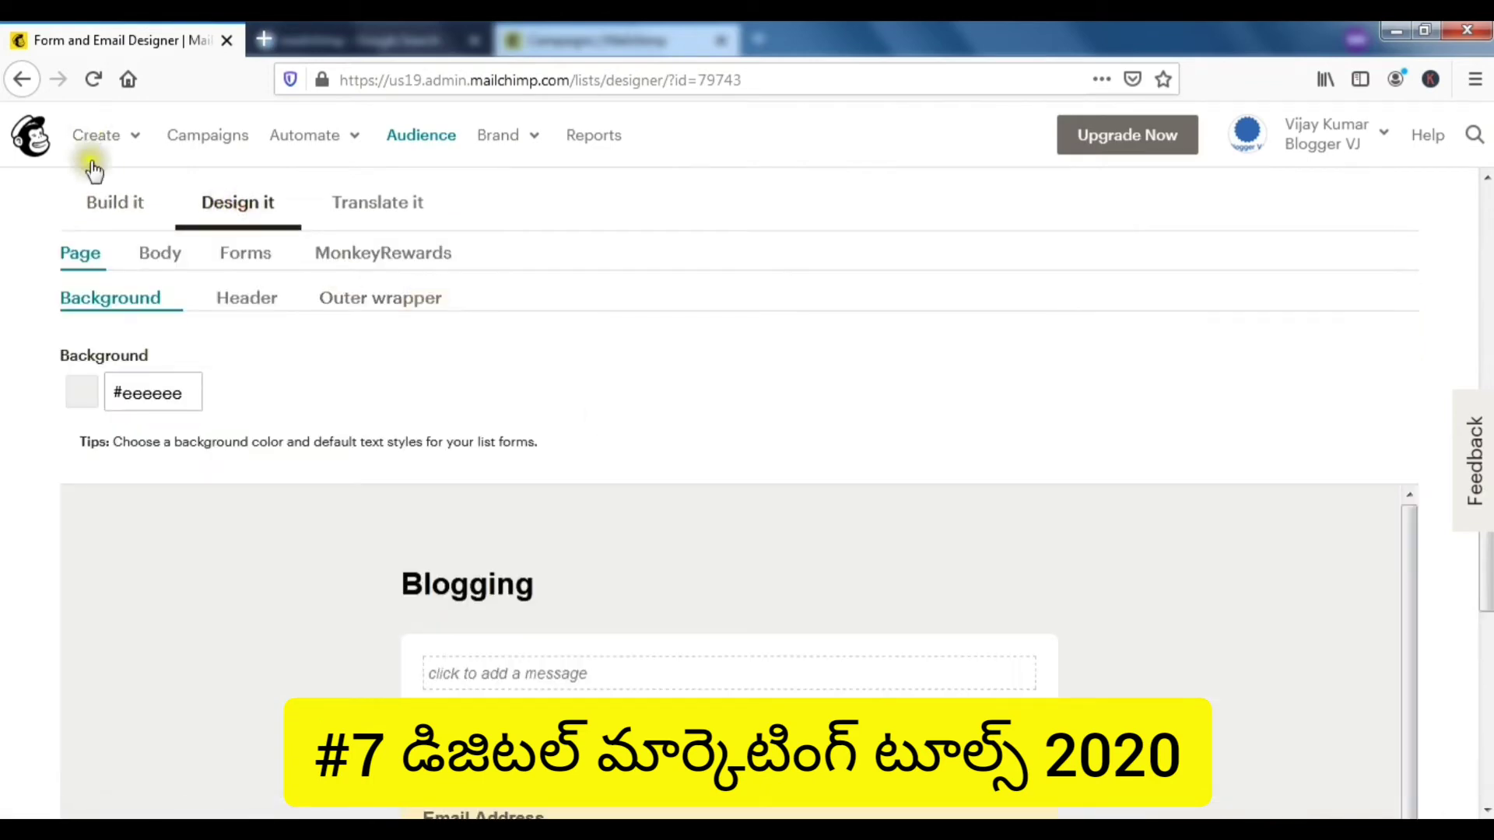
pyautogui.click(111, 205)
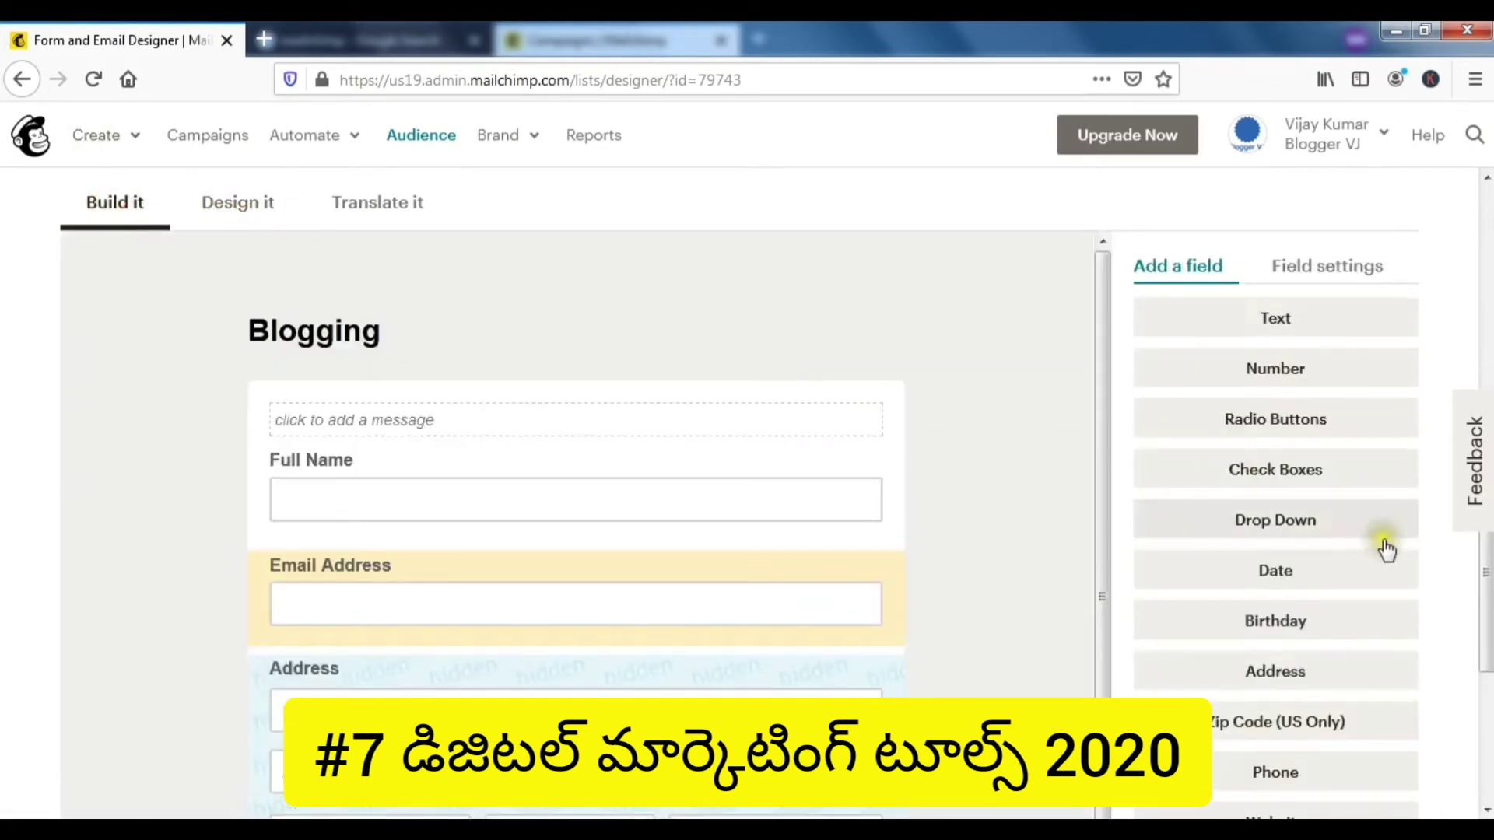
# - Add a Number field and save the Phone Number field as Visible
pyautogui.click(1263, 366)
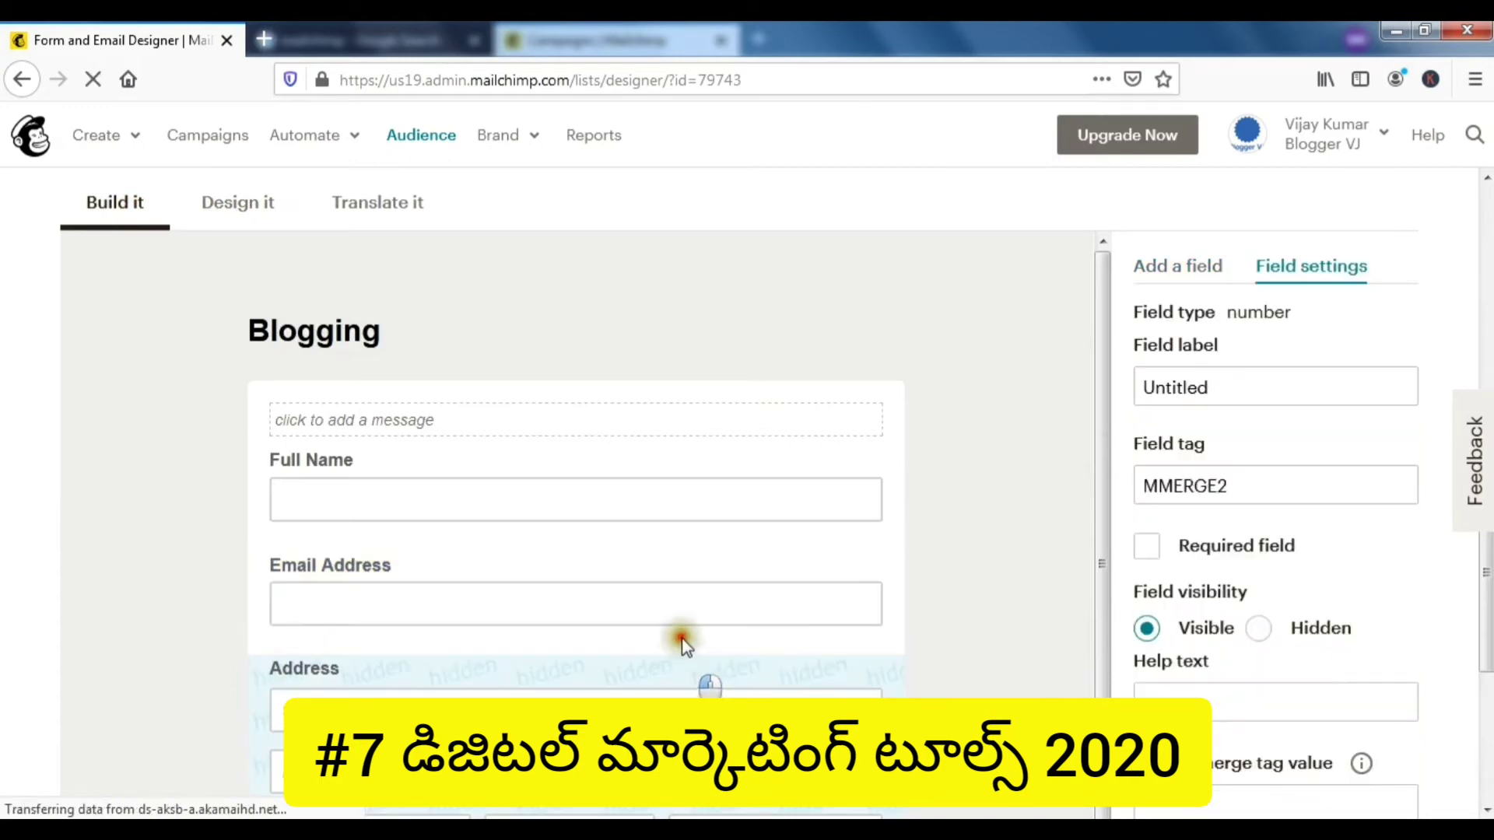
pyautogui.scroll(-4, 657, 510)
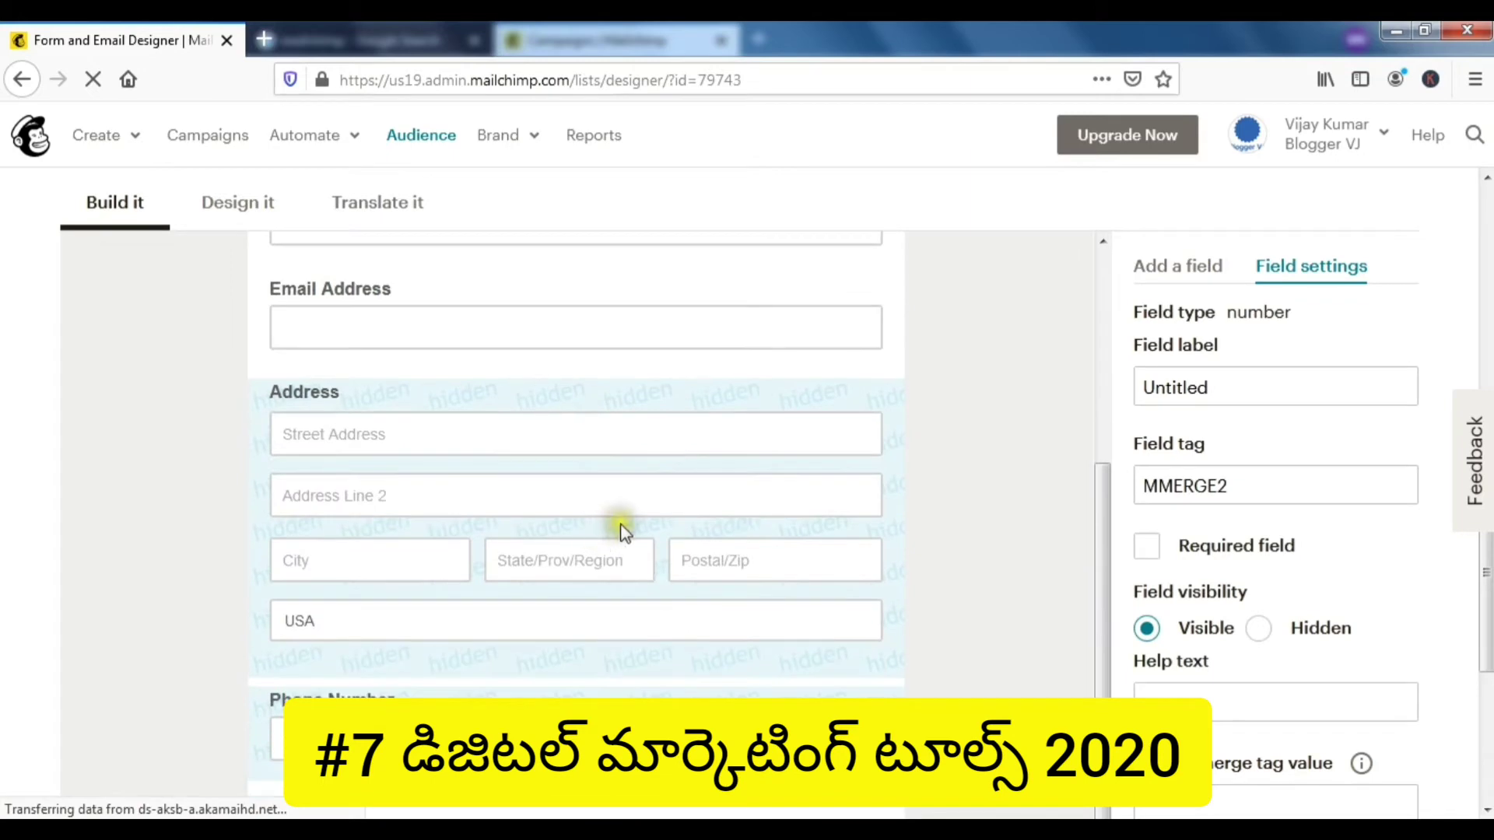
pyautogui.scroll(-3, 622, 531)
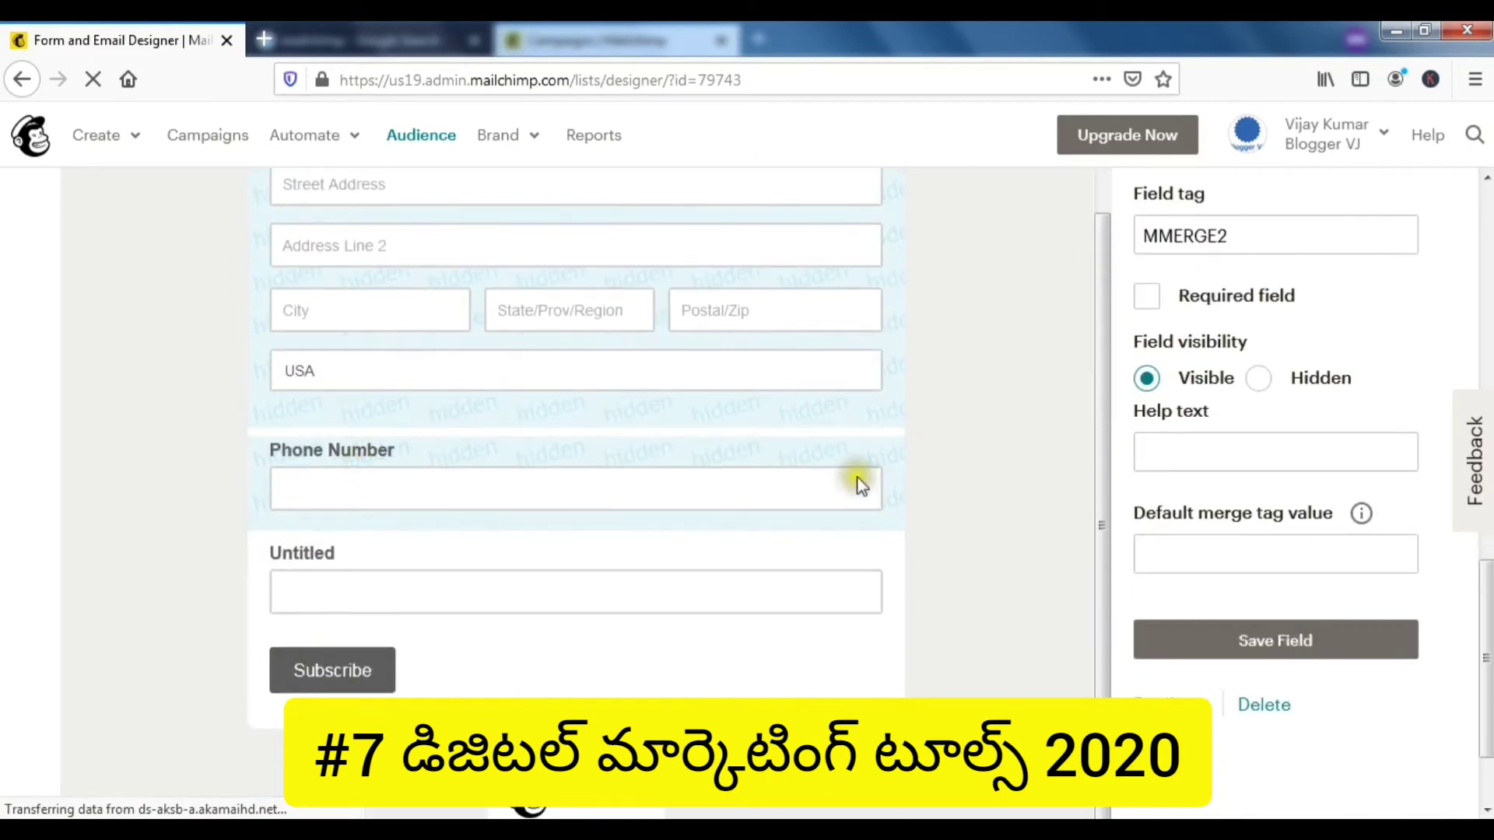
pyautogui.scroll(4, 781, 466)
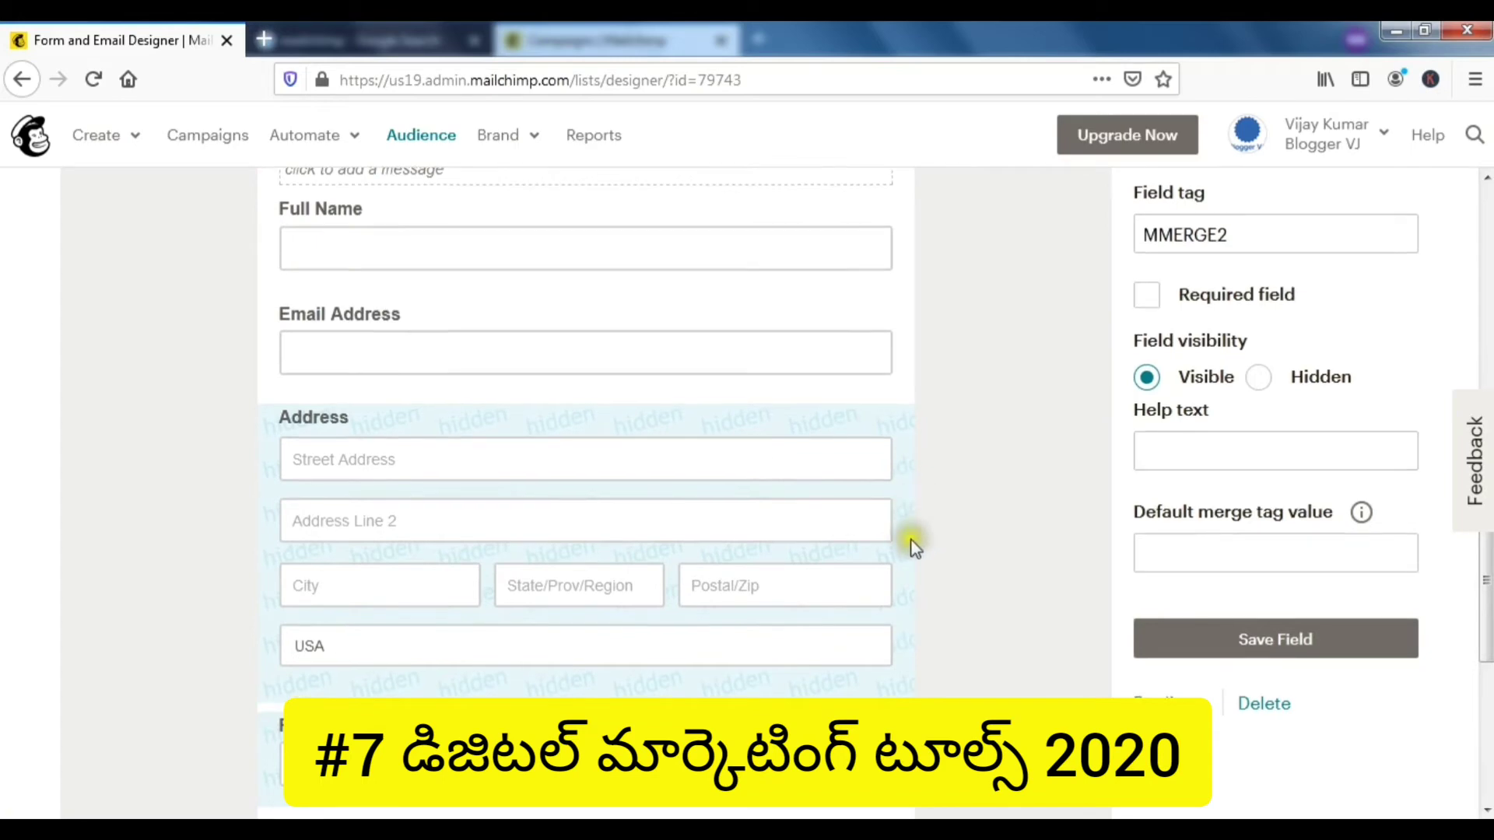
pyautogui.scroll(-3, 908, 540)
pyautogui.click(340, 484)
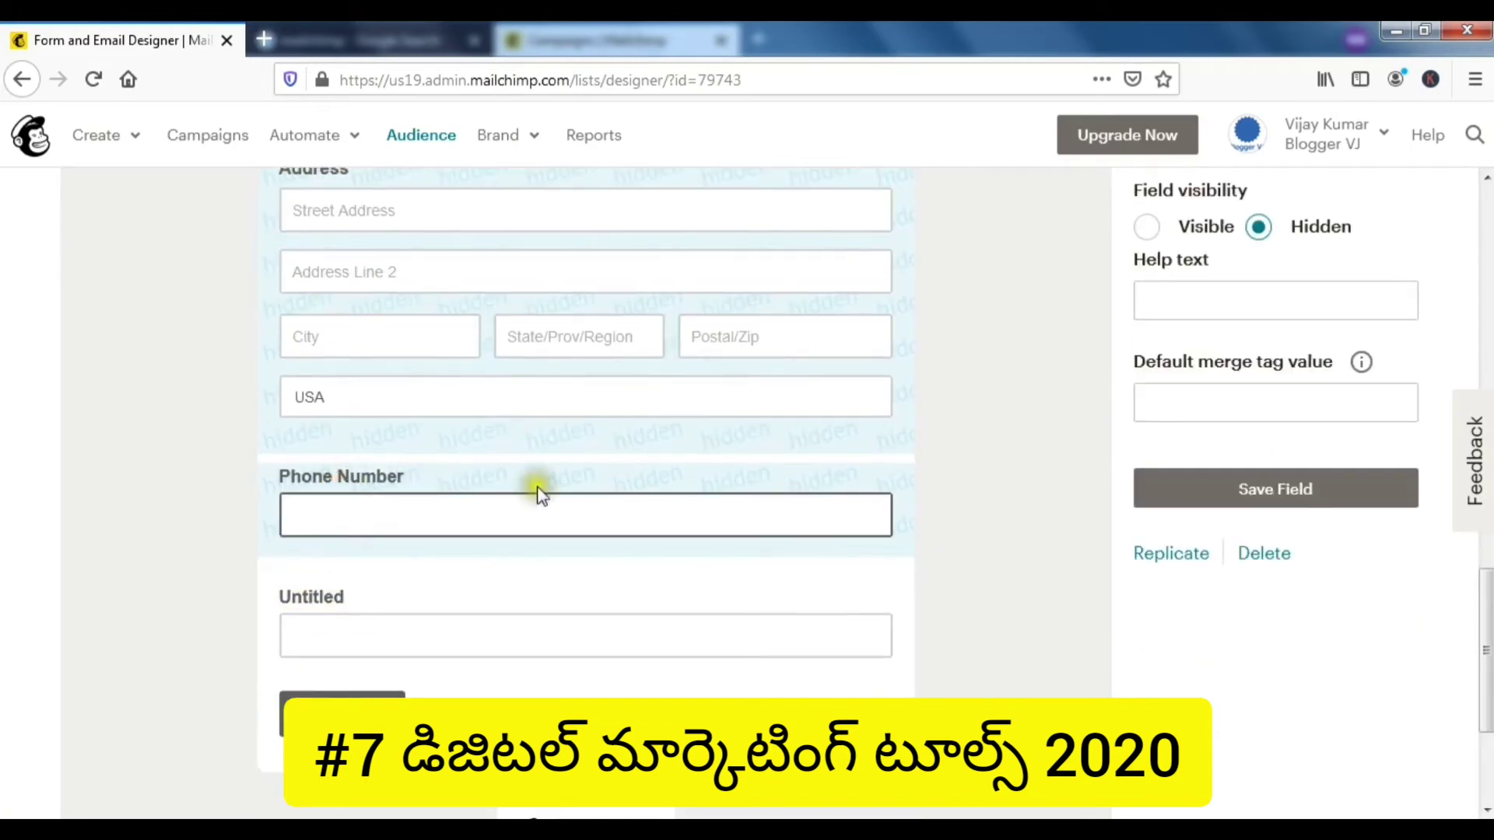
pyautogui.click(1147, 228)
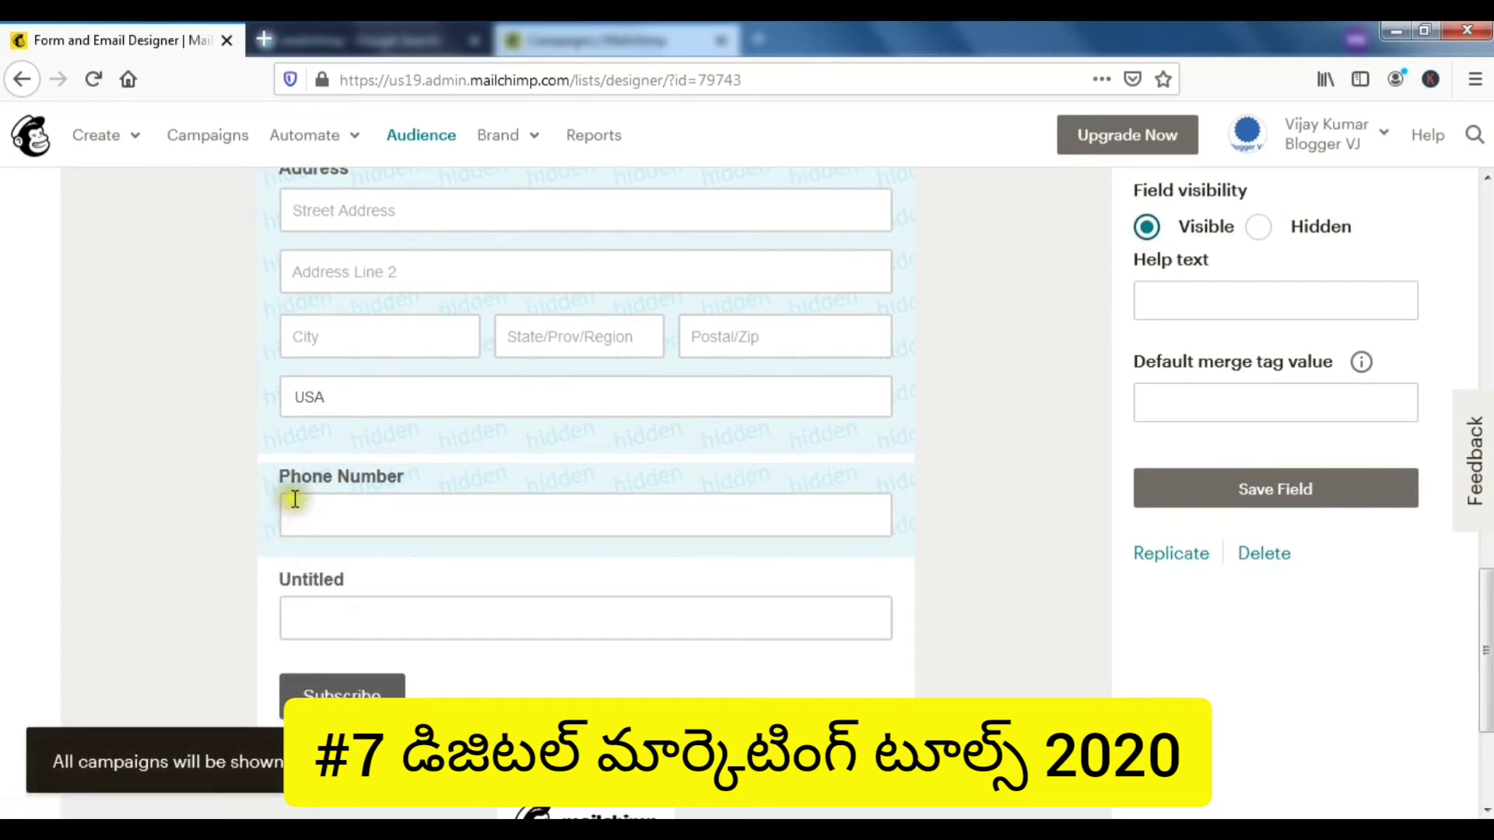
pyautogui.click(1317, 498)
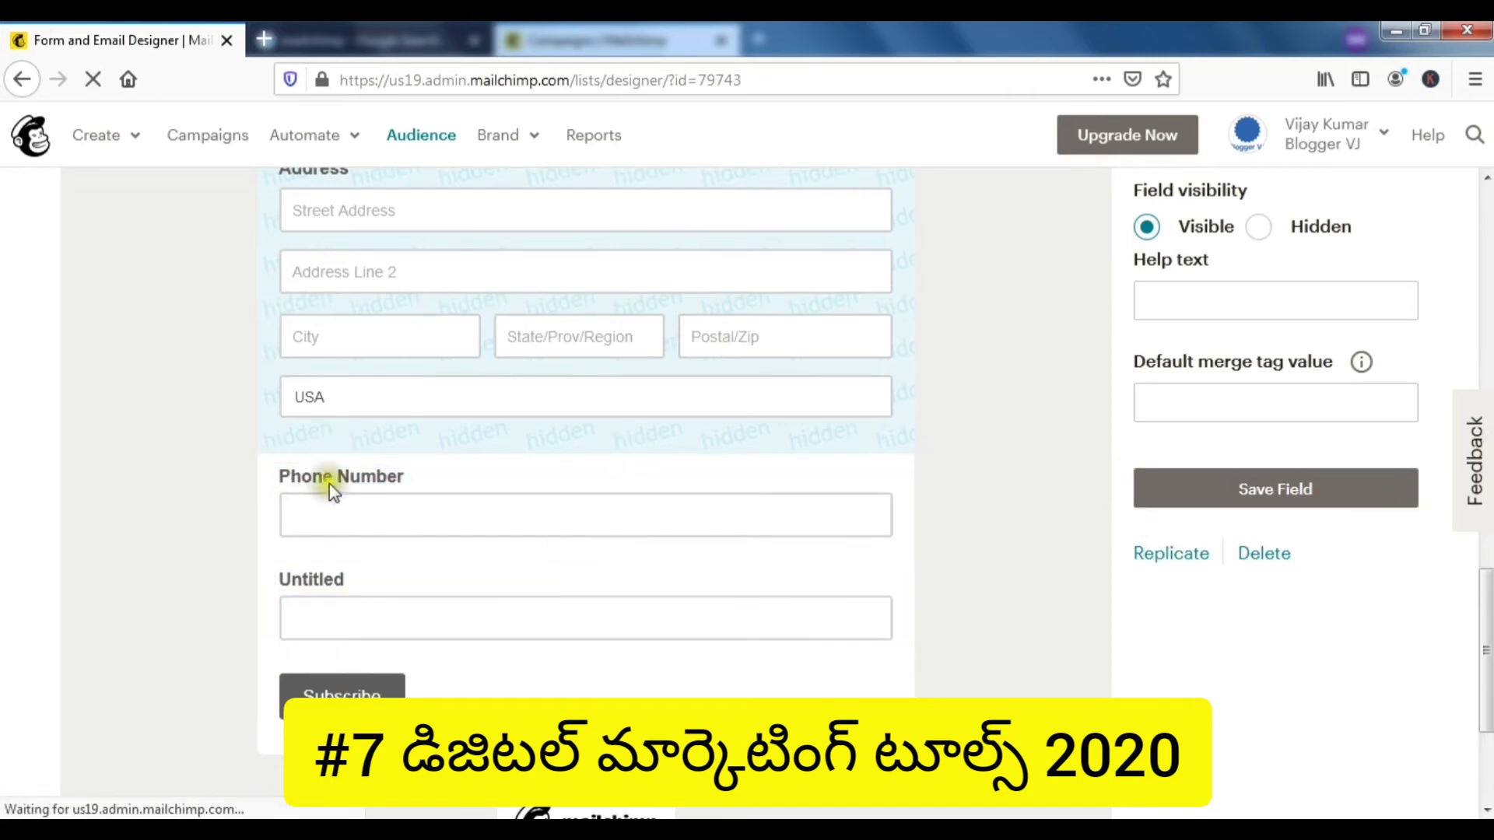
# - Move the Phone Number field above the Address block and save the form
pyautogui.moveTo(330, 481); pyautogui.dragTo(351, 433)
pyautogui.scroll(2, 367, 380)
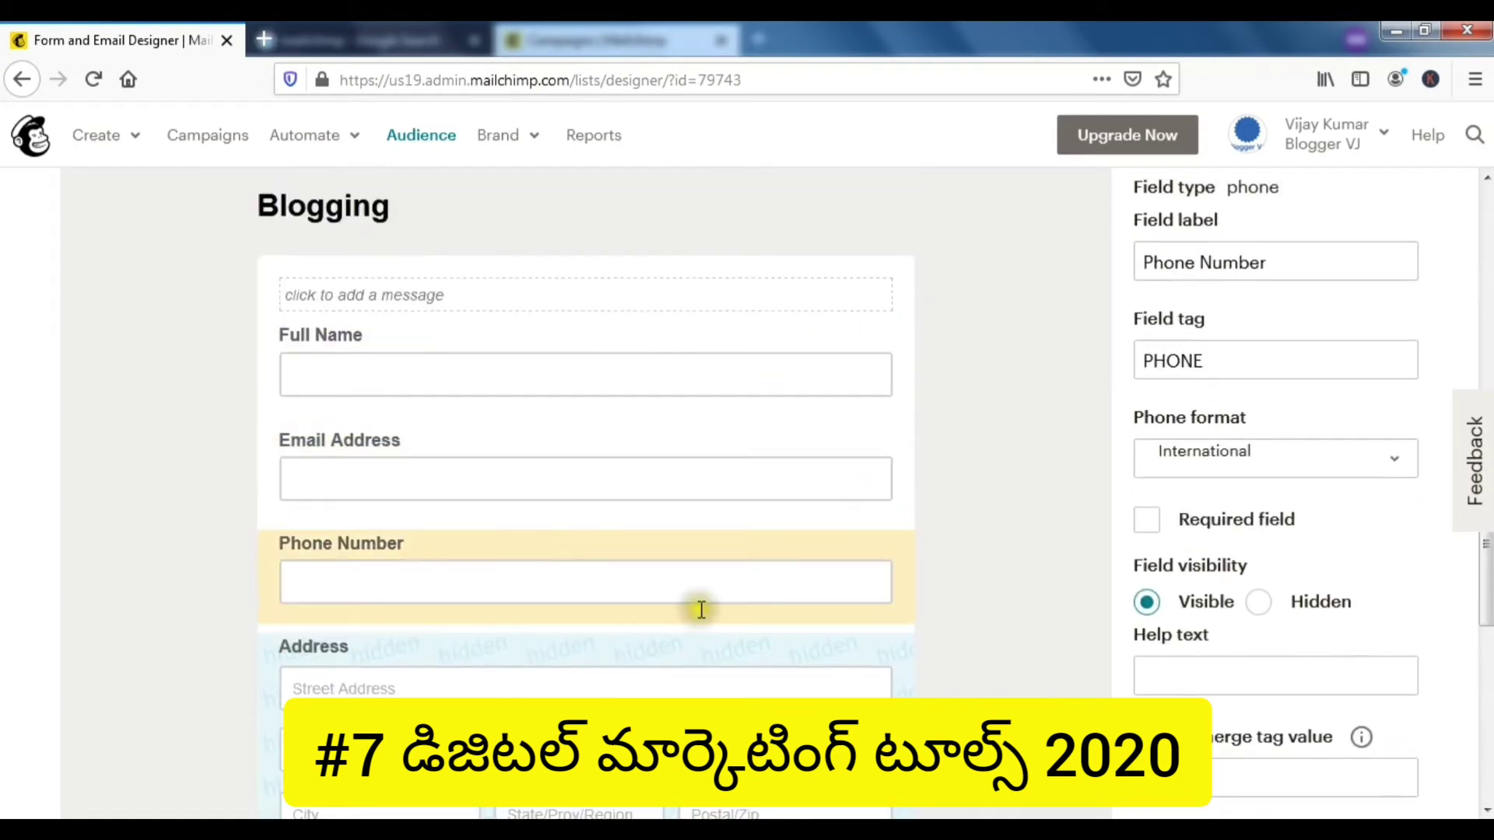
pyautogui.scroll(-8, 1301, 562)
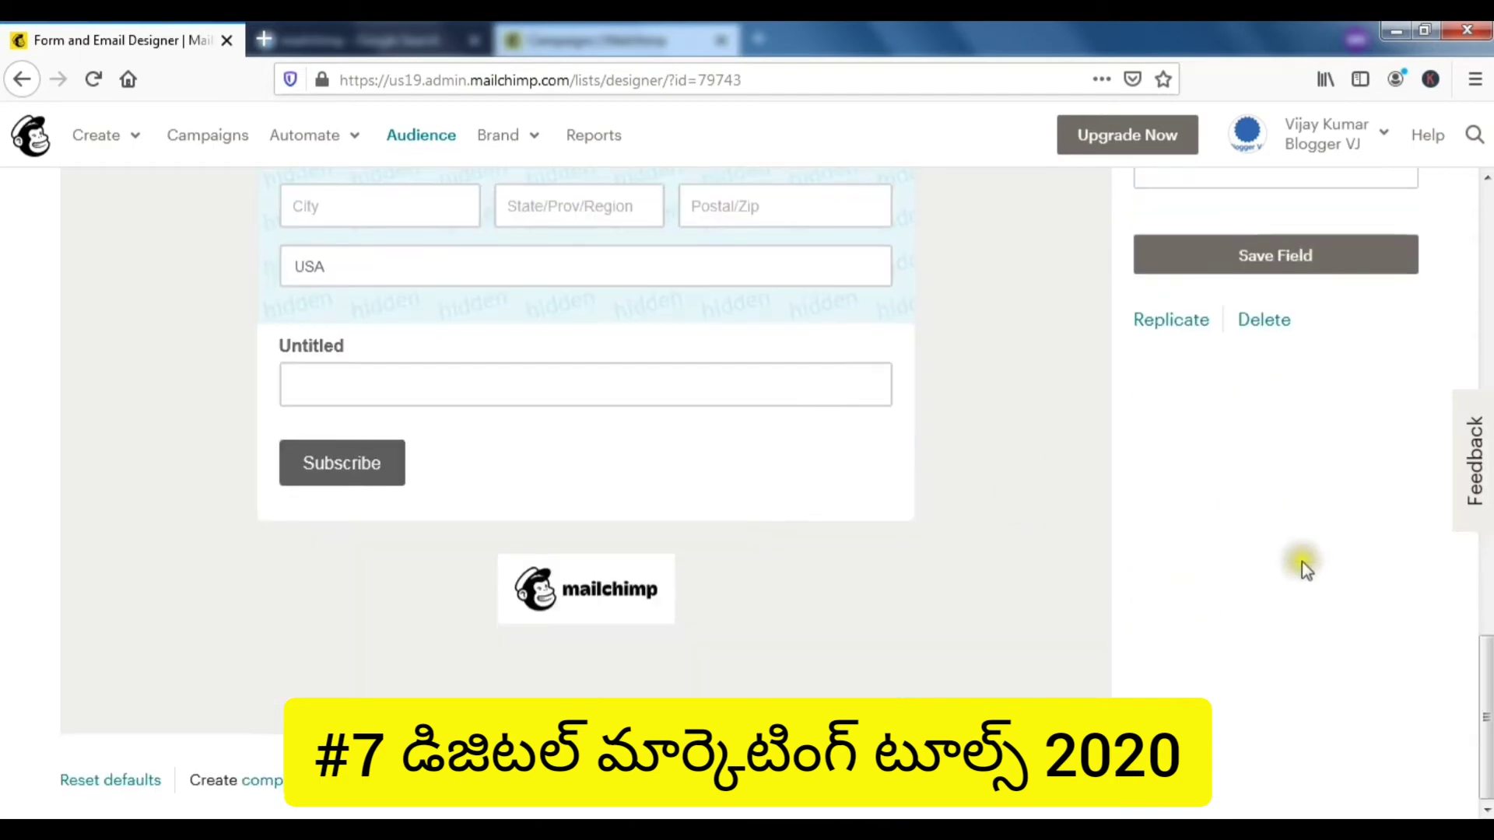
pyautogui.click(1261, 250)
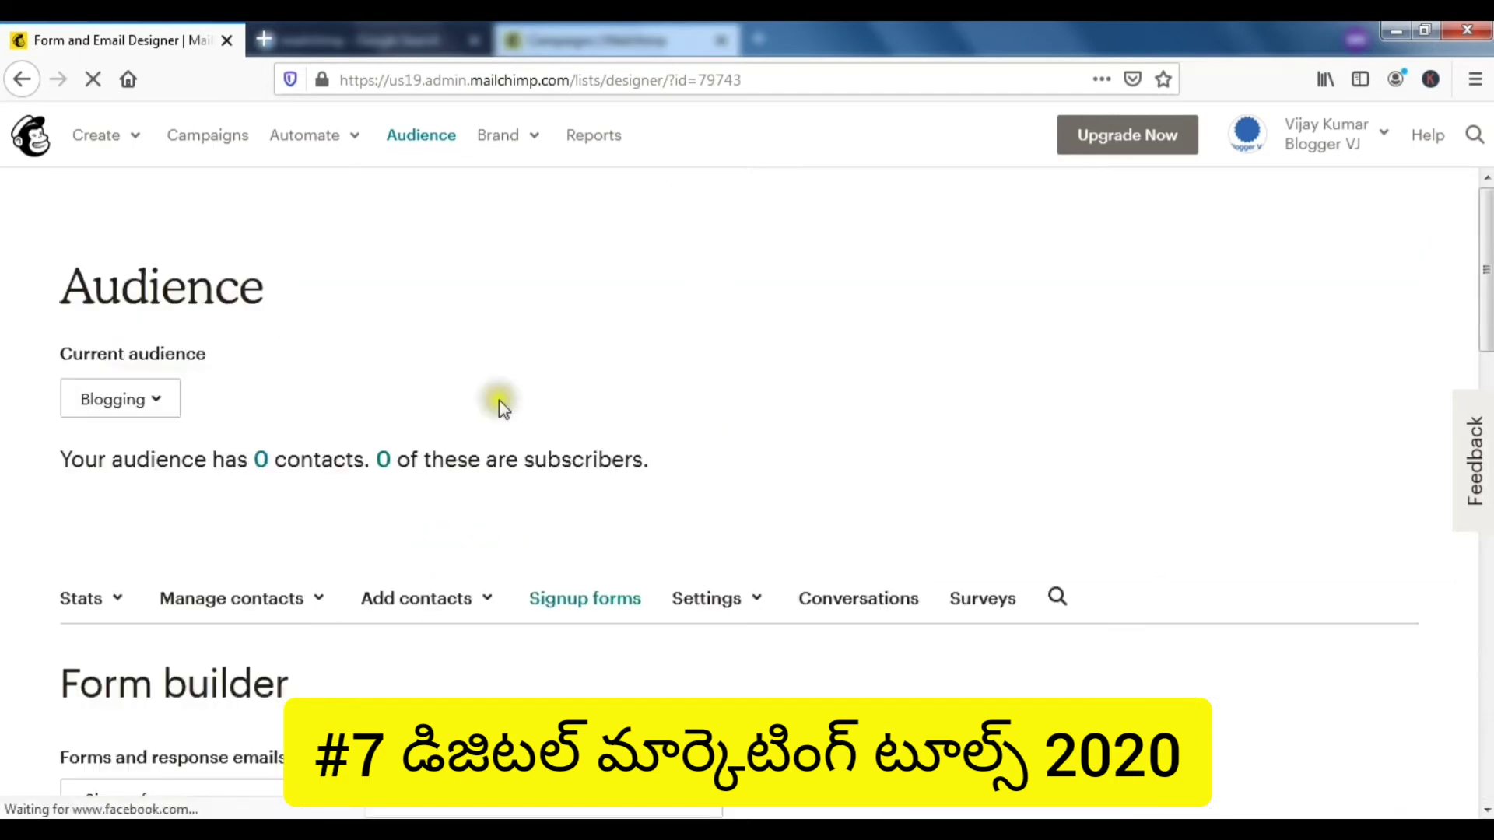
# - In Design it, change the Page background colour from #eeeeee to red #ff5c5c
pyautogui.scroll(-5, 473, 444)
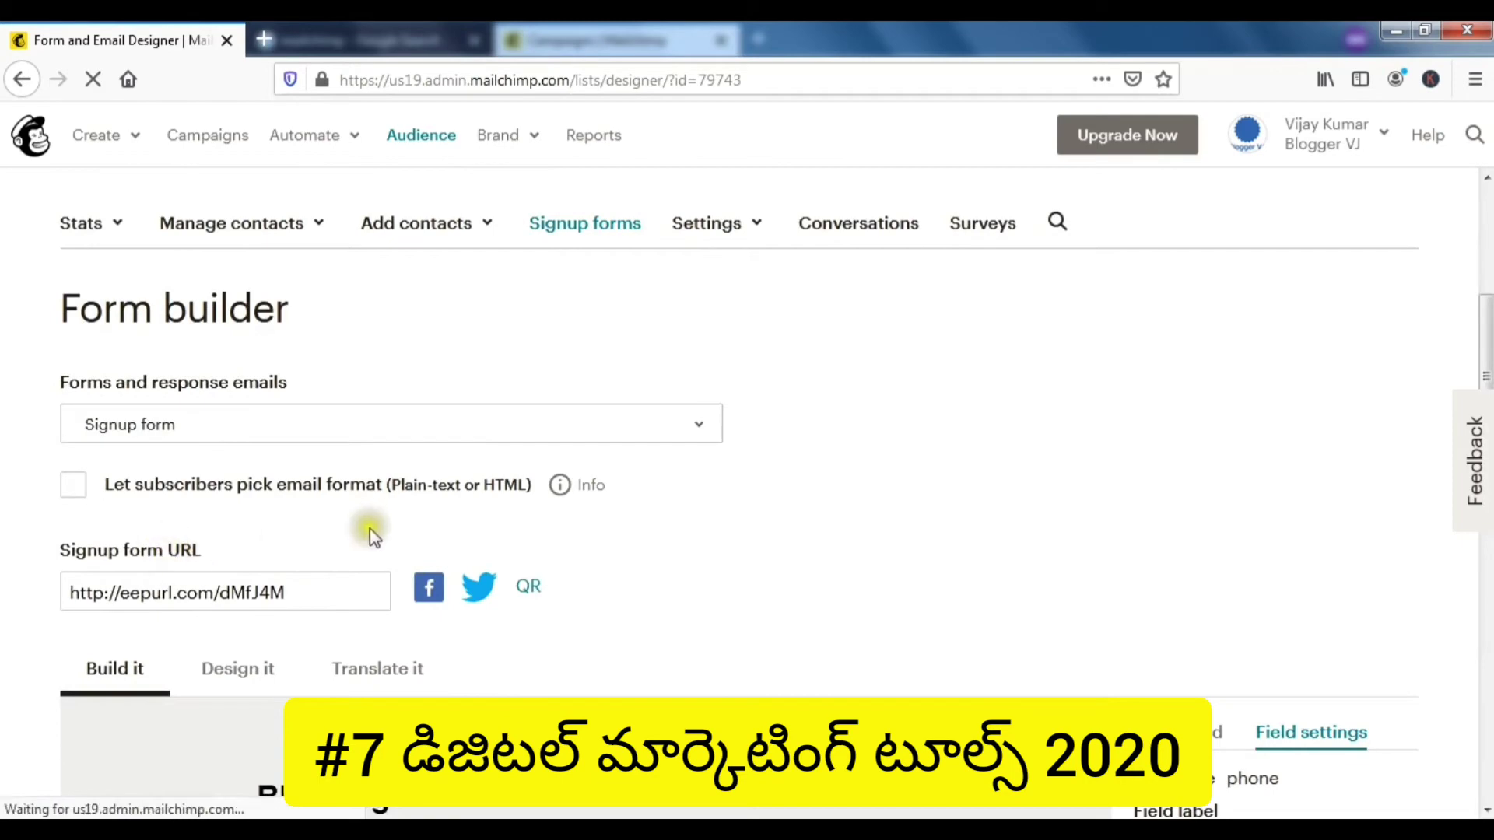
pyautogui.scroll(-3, 249, 557)
pyautogui.click(251, 547)
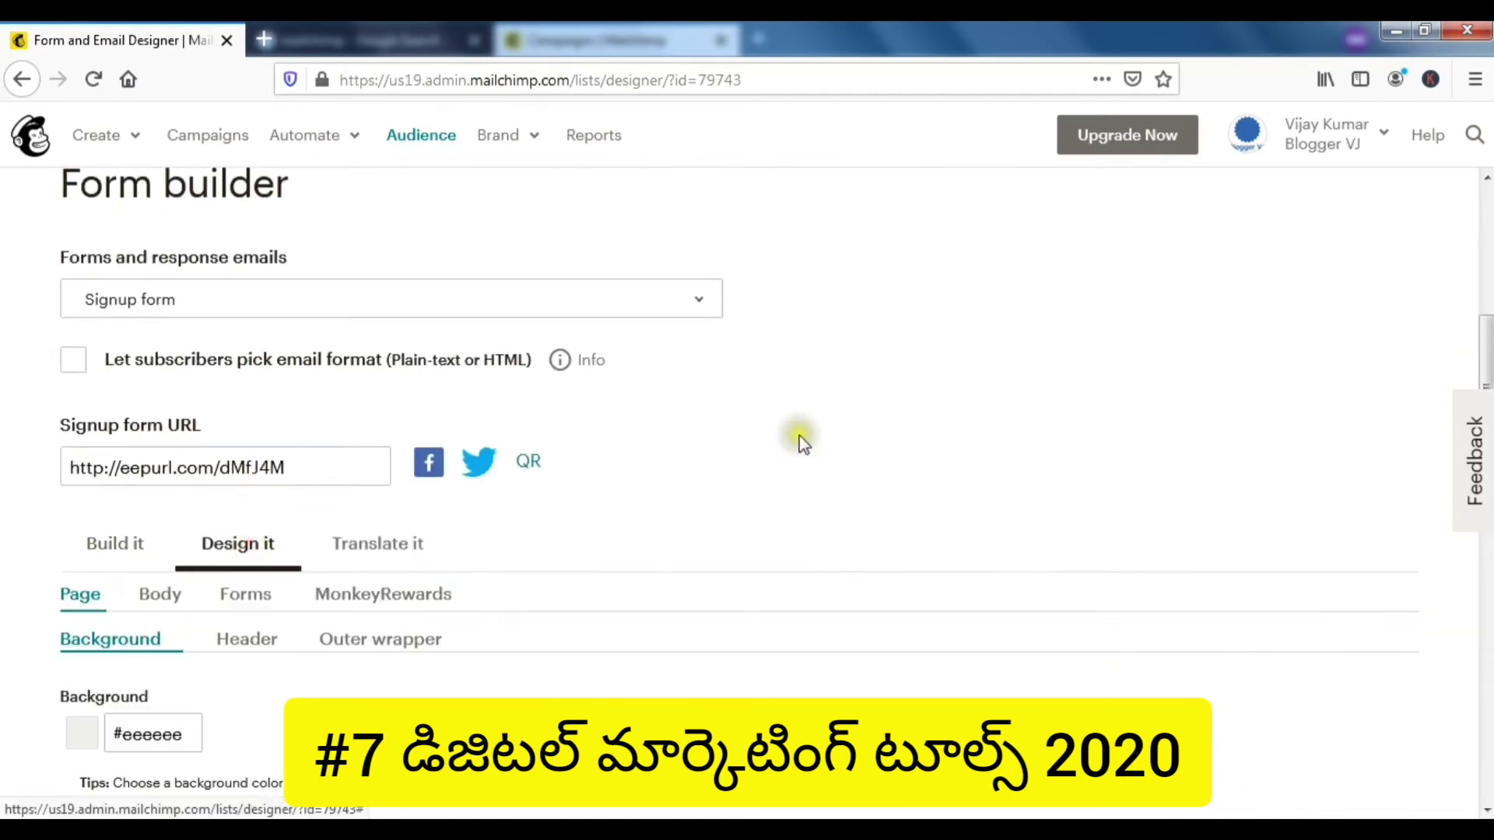
pyautogui.scroll(-5, 801, 436)
pyautogui.scroll(-3, 800, 436)
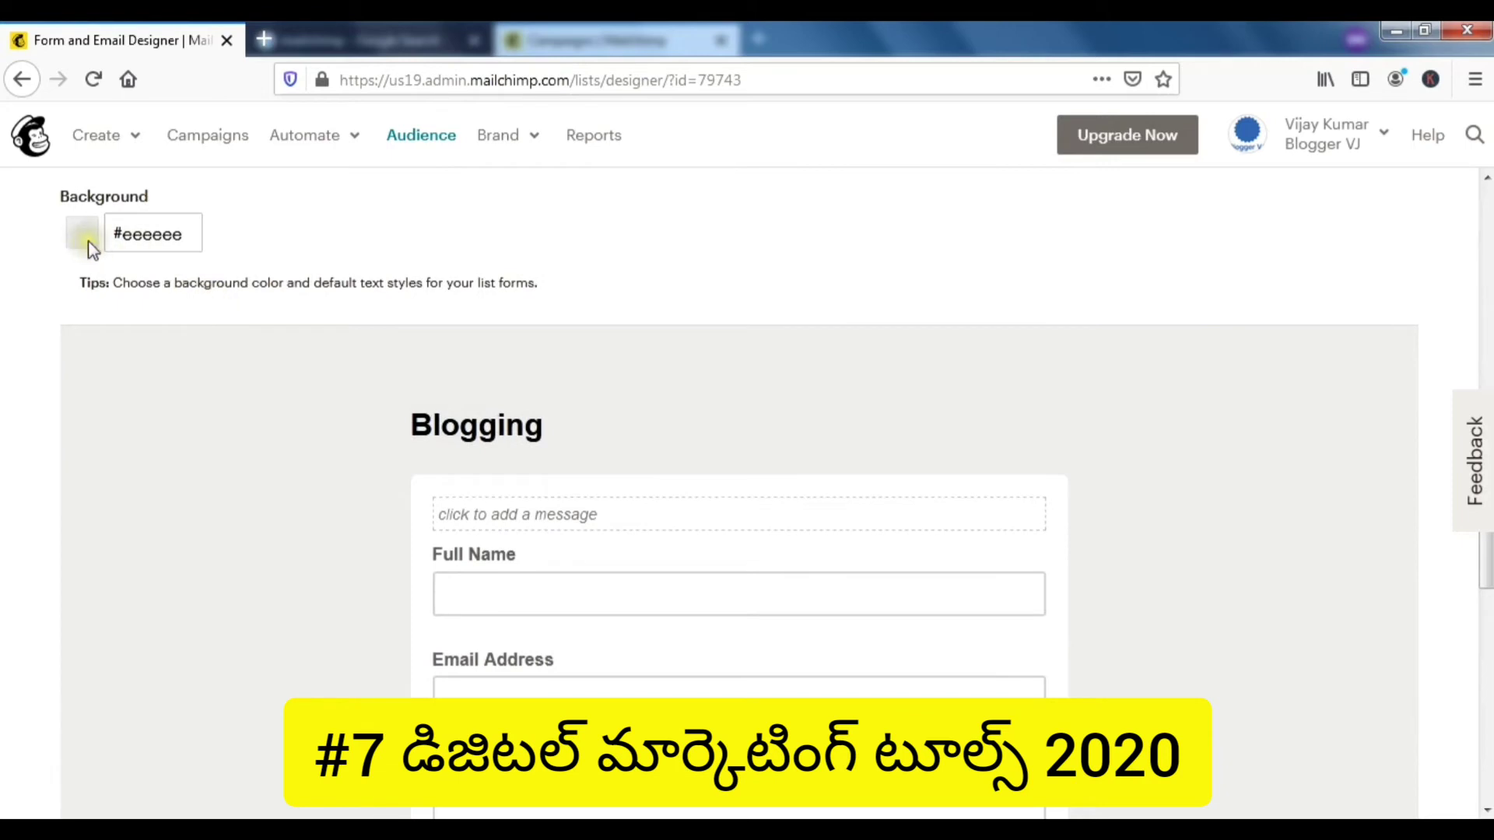
pyautogui.click(79, 241)
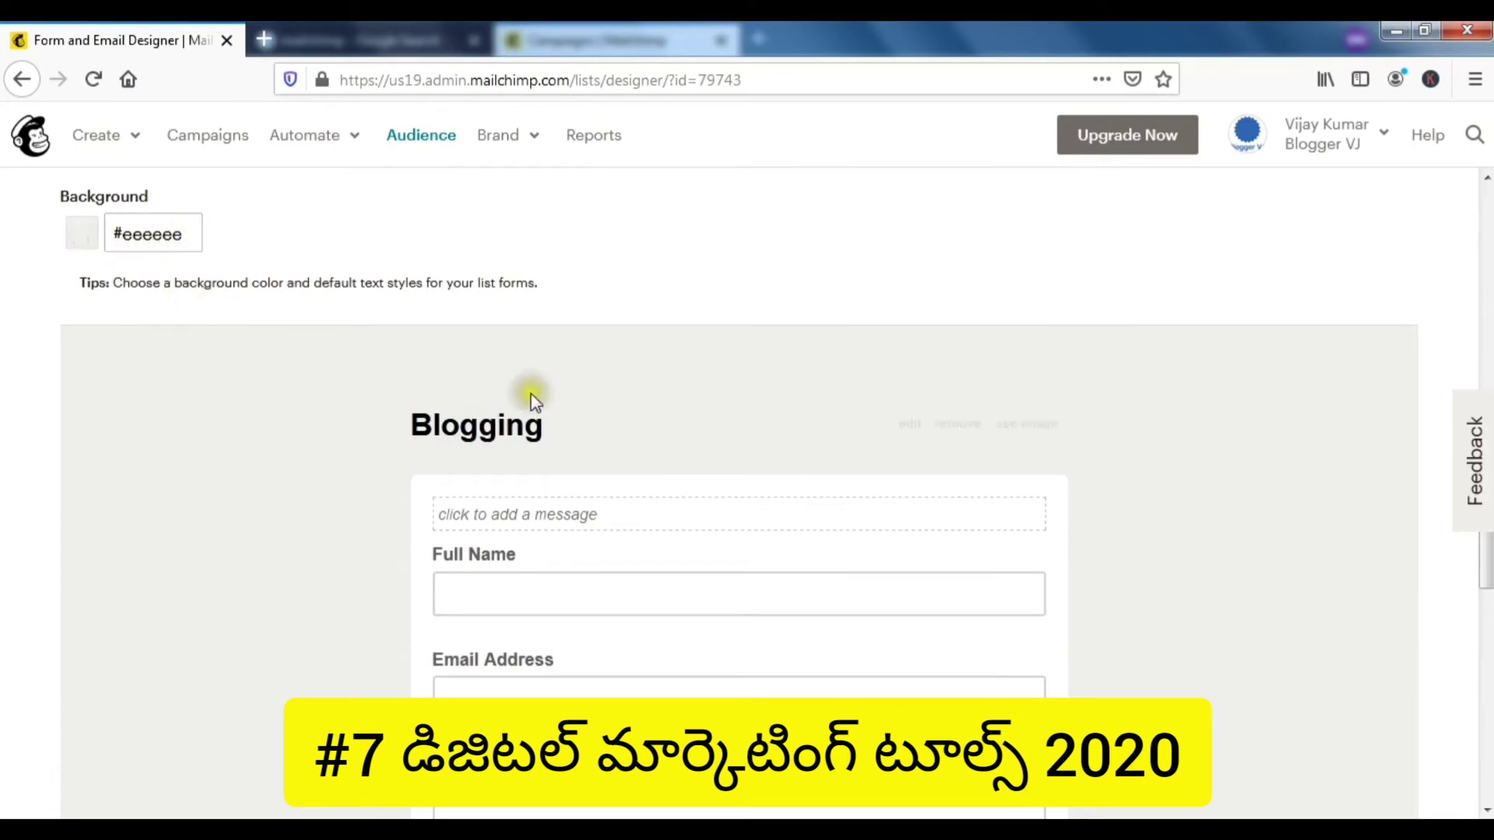
pyautogui.click(119, 235)
pyautogui.click(298, 279)
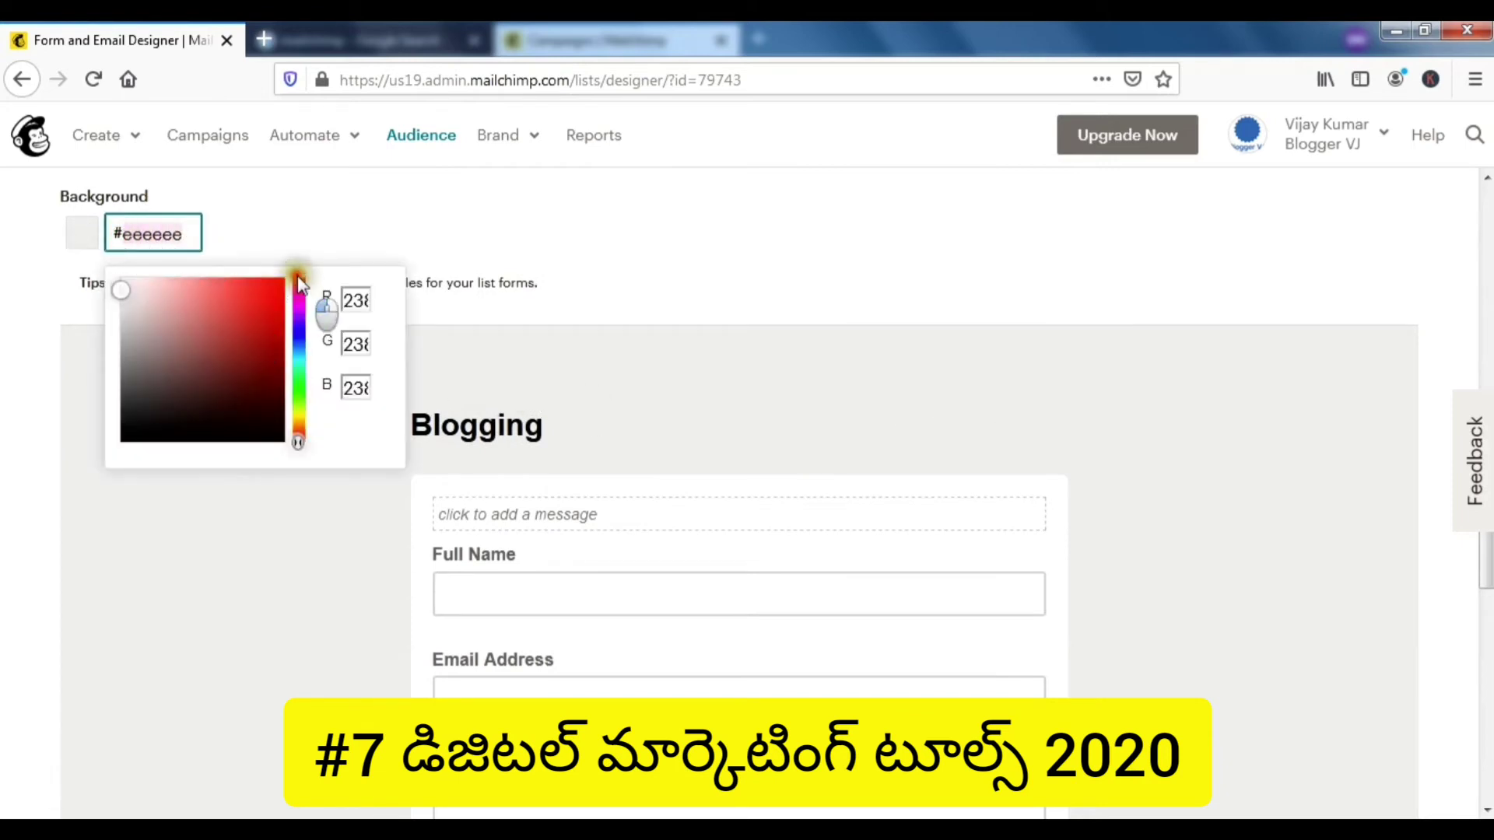
pyautogui.click(265, 276)
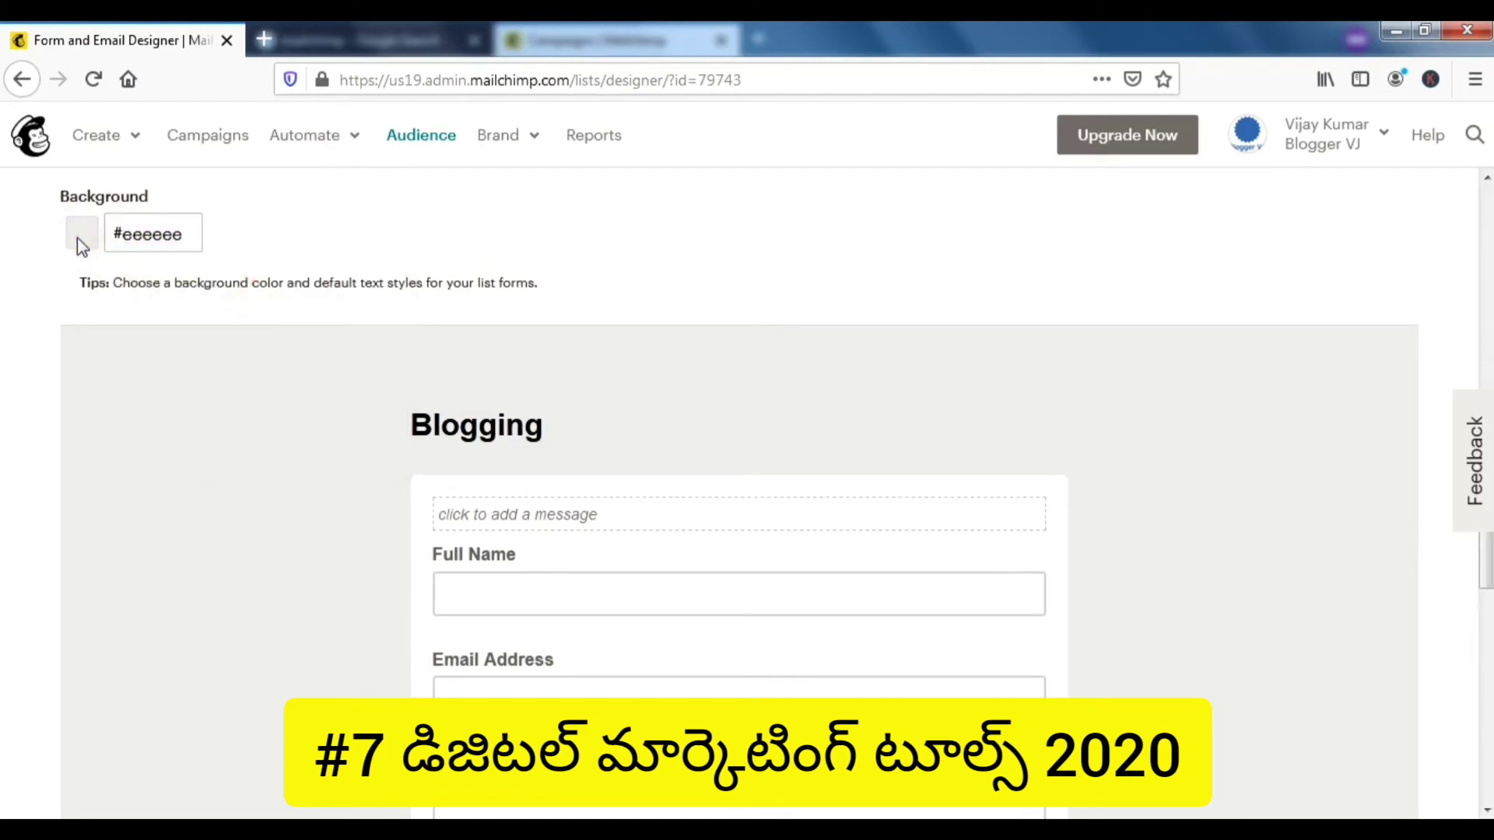
pyautogui.click(157, 234)
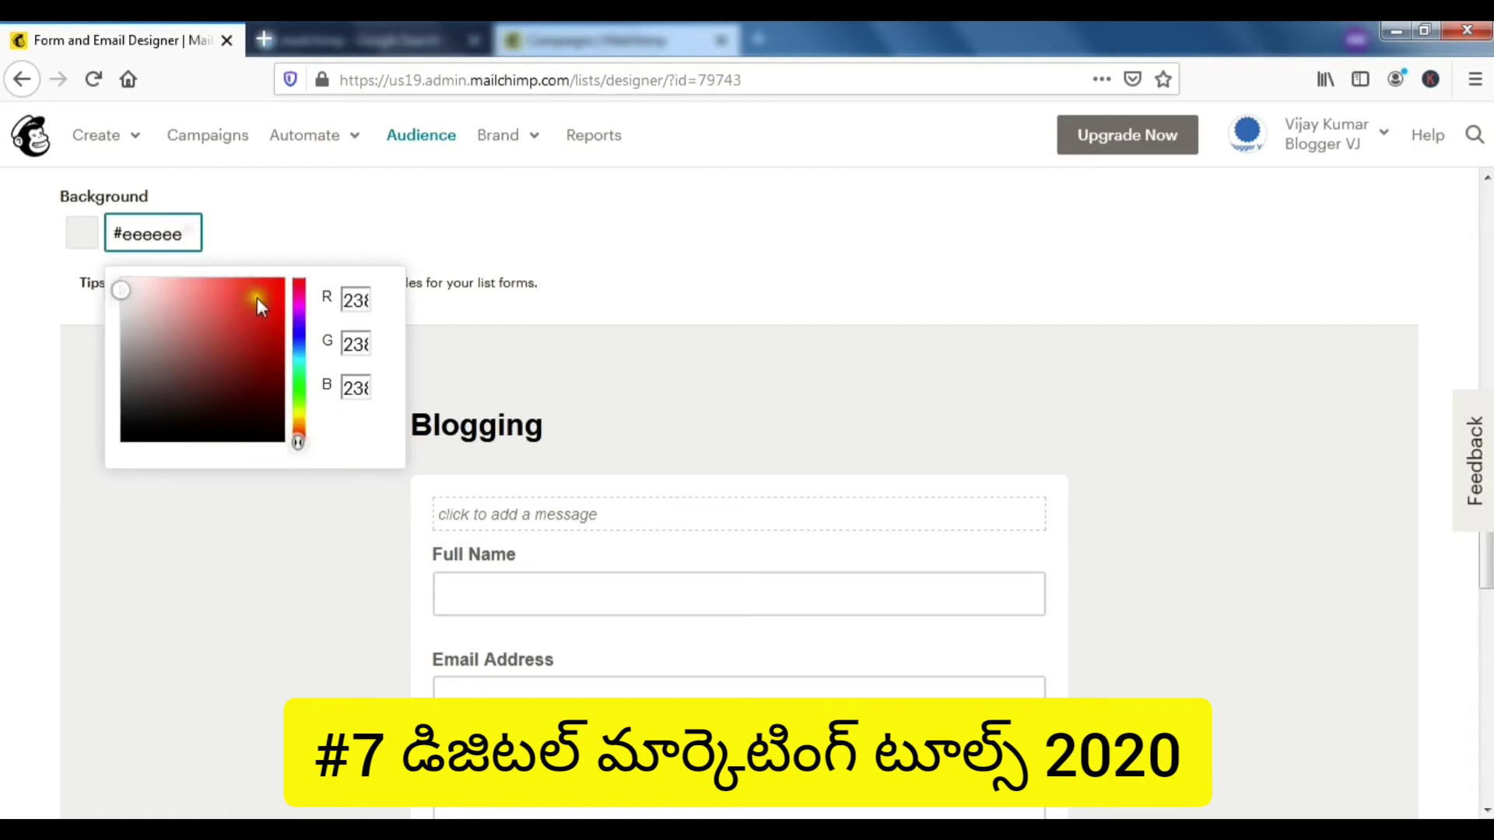
pyautogui.click(110, 289)
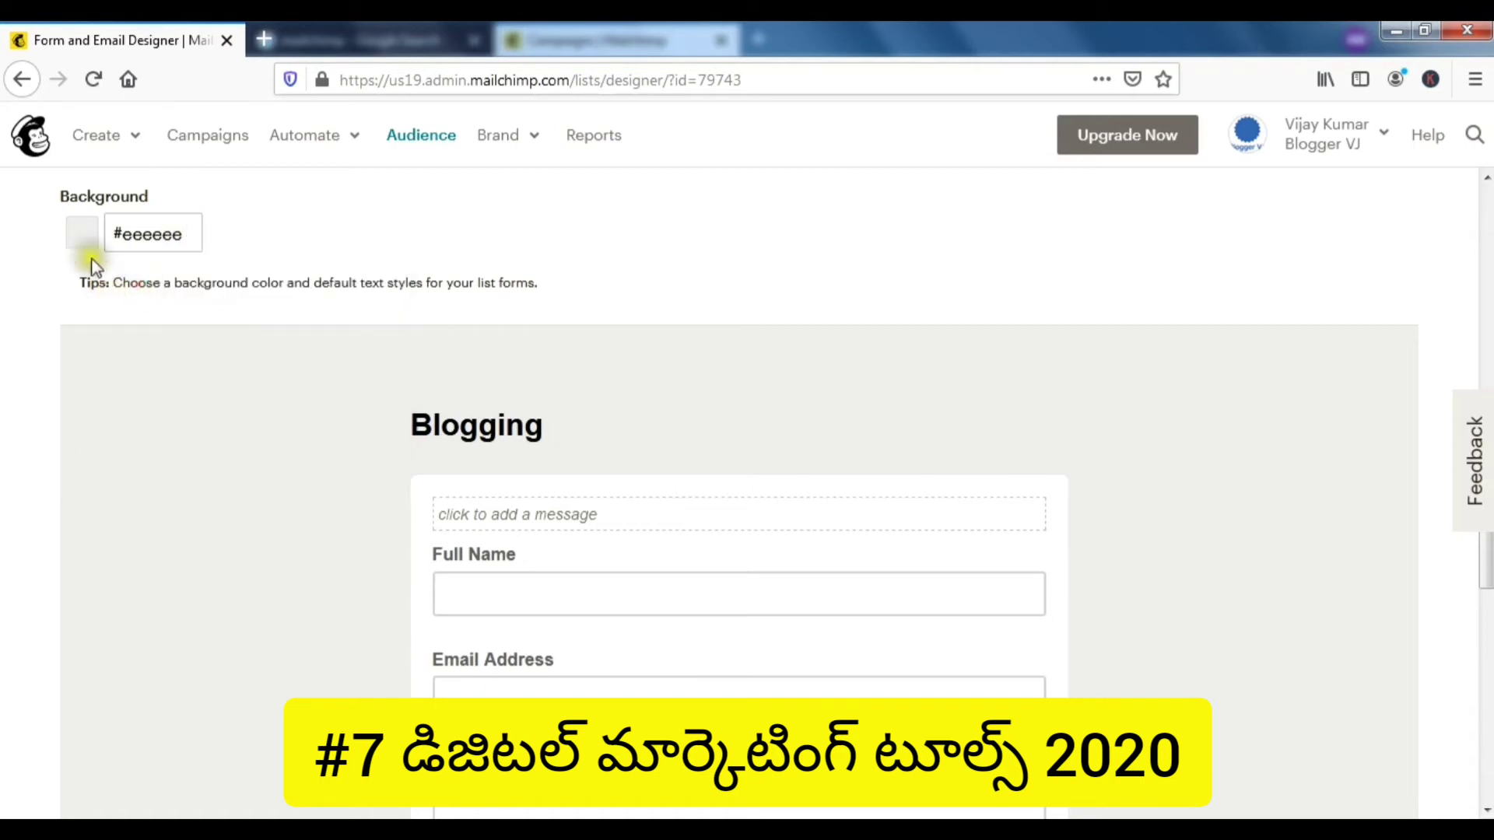
pyautogui.click(167, 238)
pyautogui.moveTo(121, 293); pyautogui.dragTo(226, 278)
# - Apply the red background and rename the form heading to 'Your First Sign up Form'
pyautogui.click(704, 277)
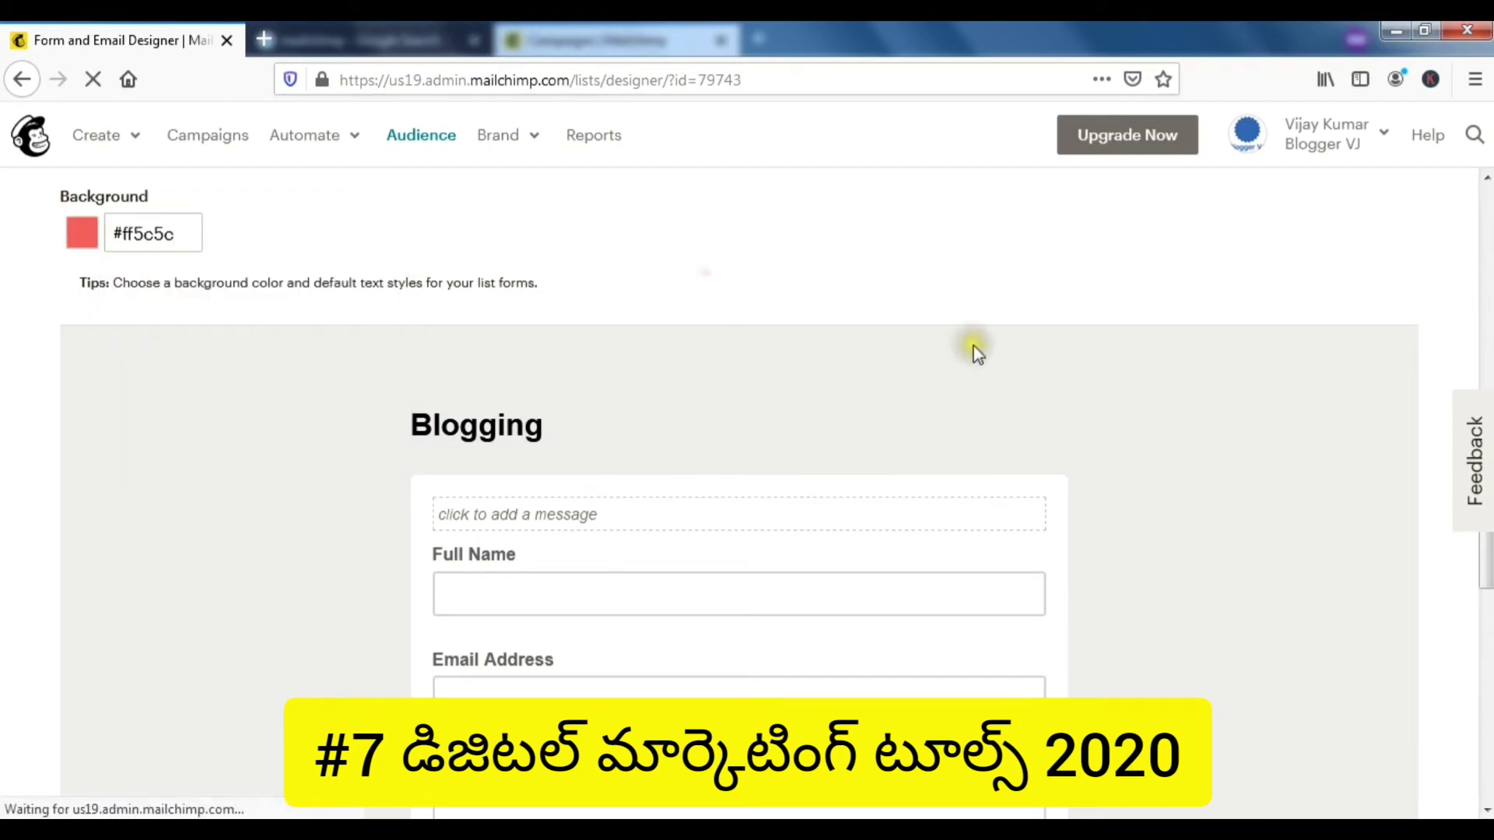
pyautogui.scroll(-5, 1179, 618)
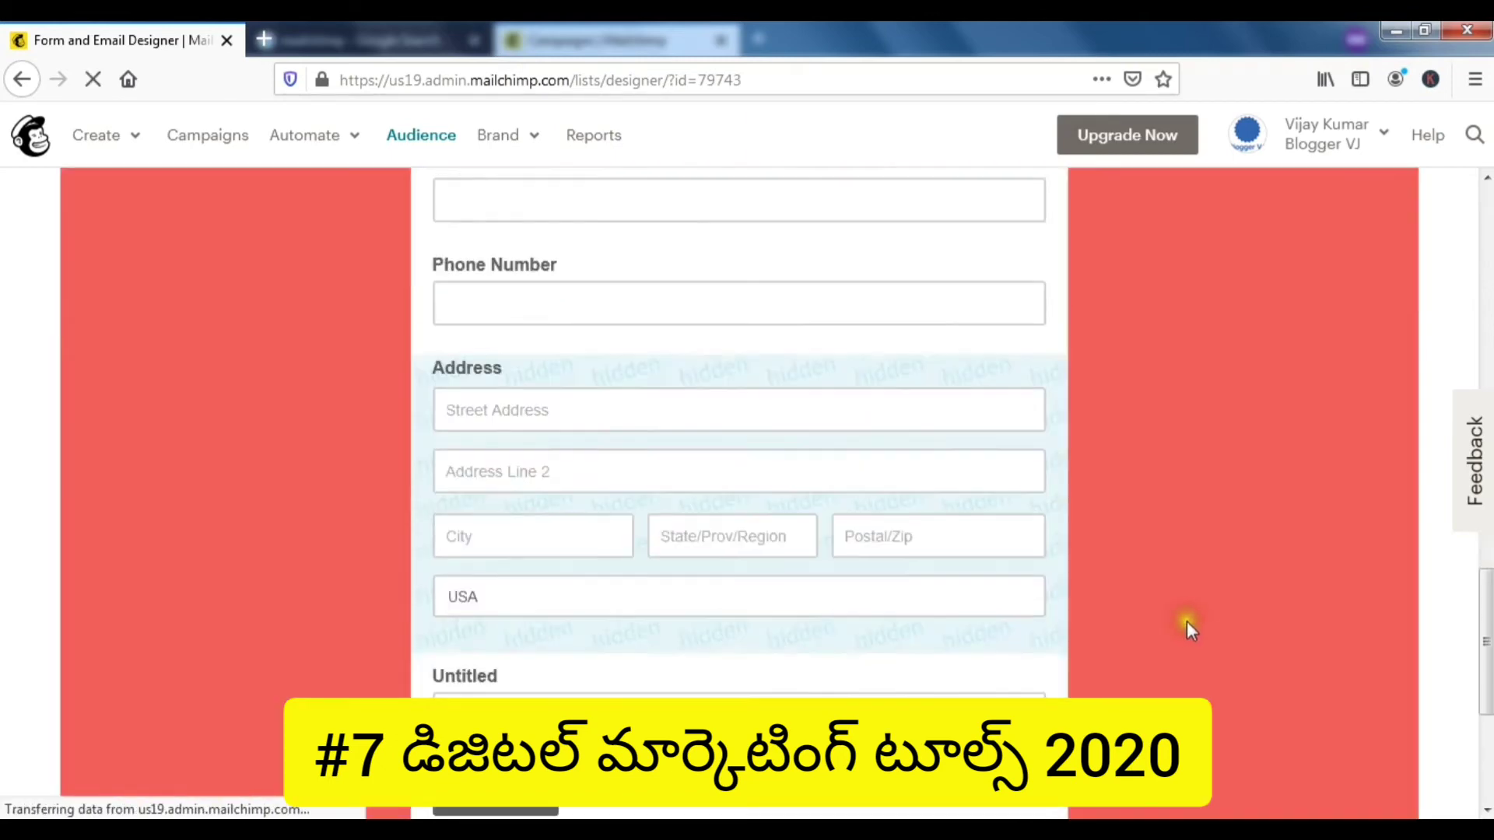
pyautogui.scroll(5, 391, 372)
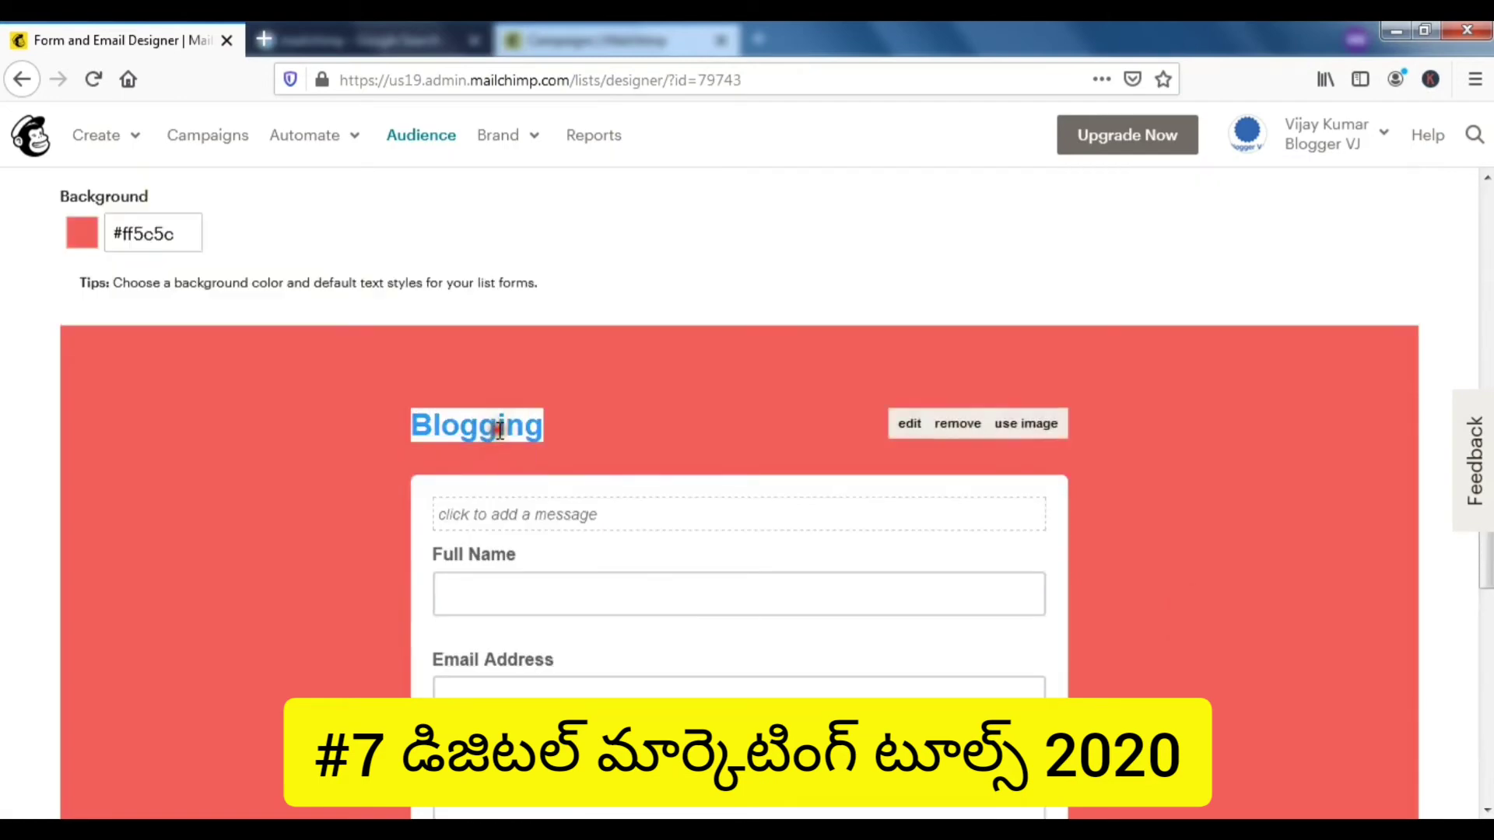
pyautogui.click(907, 426)
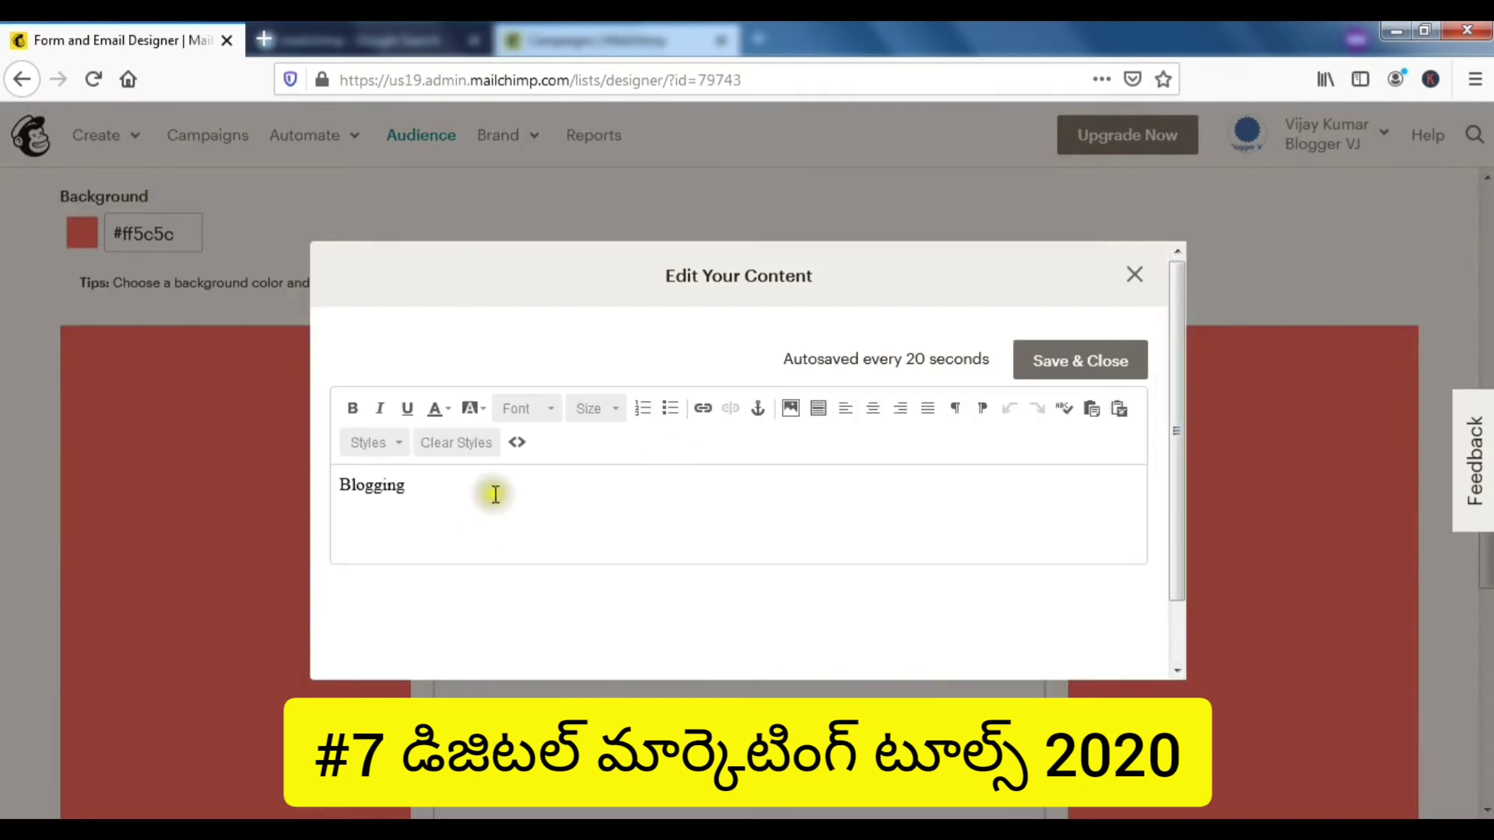
pyautogui.moveTo(490, 493); pyautogui.dragTo(62, 464)
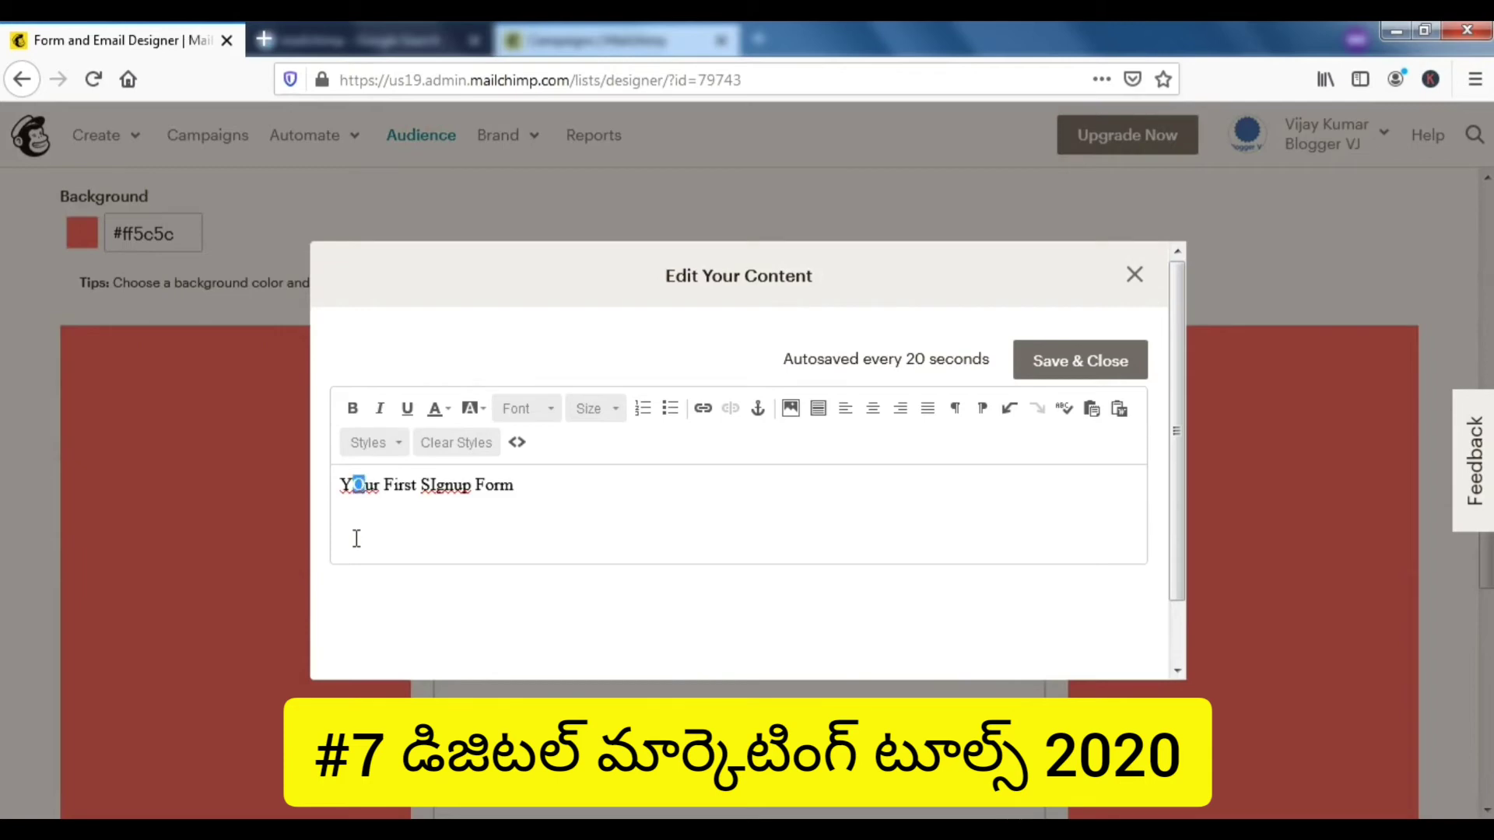
pyautogui.write('o')
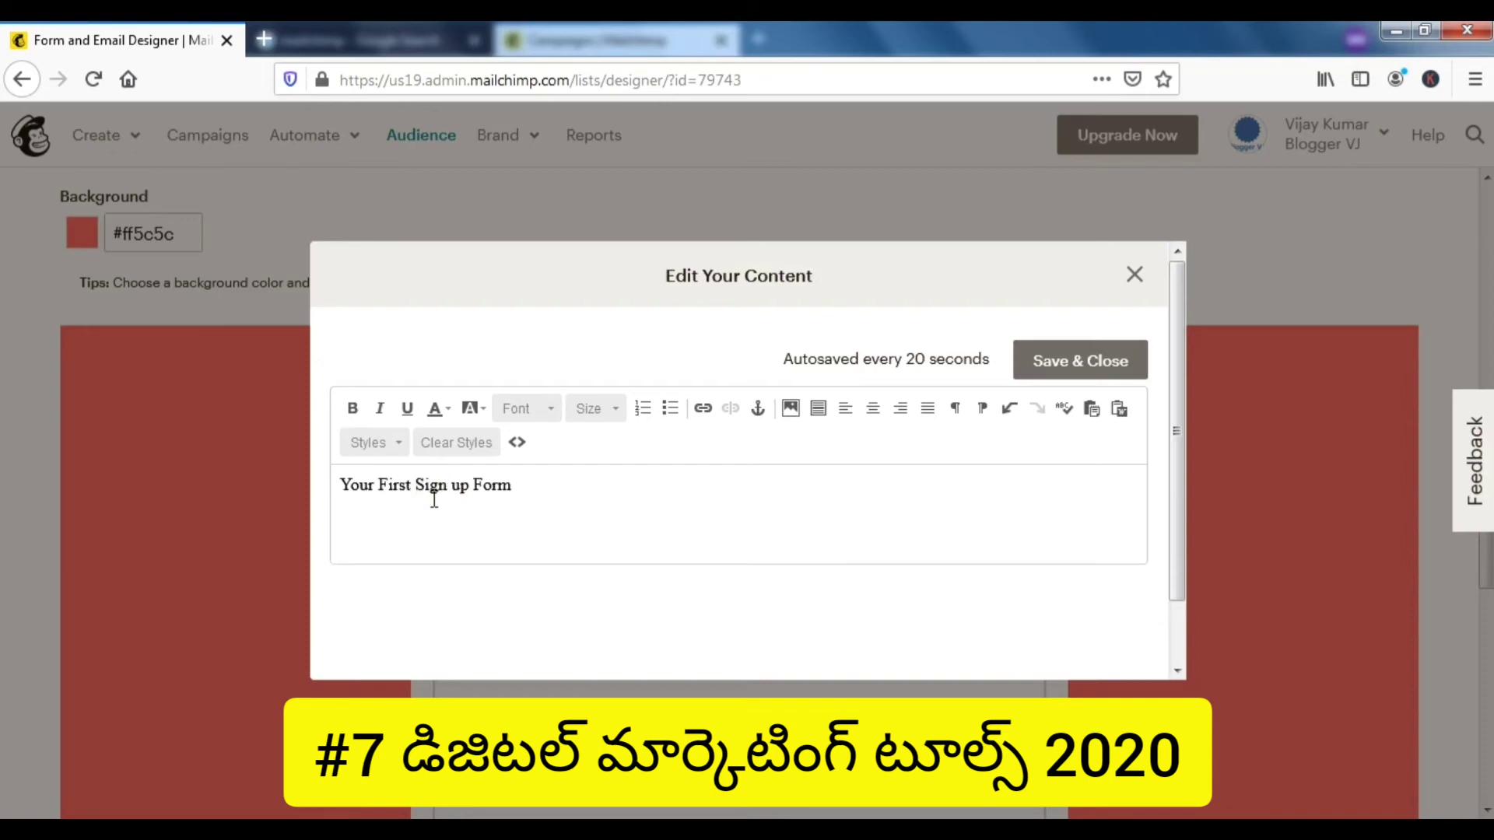
pyautogui.click(1068, 358)
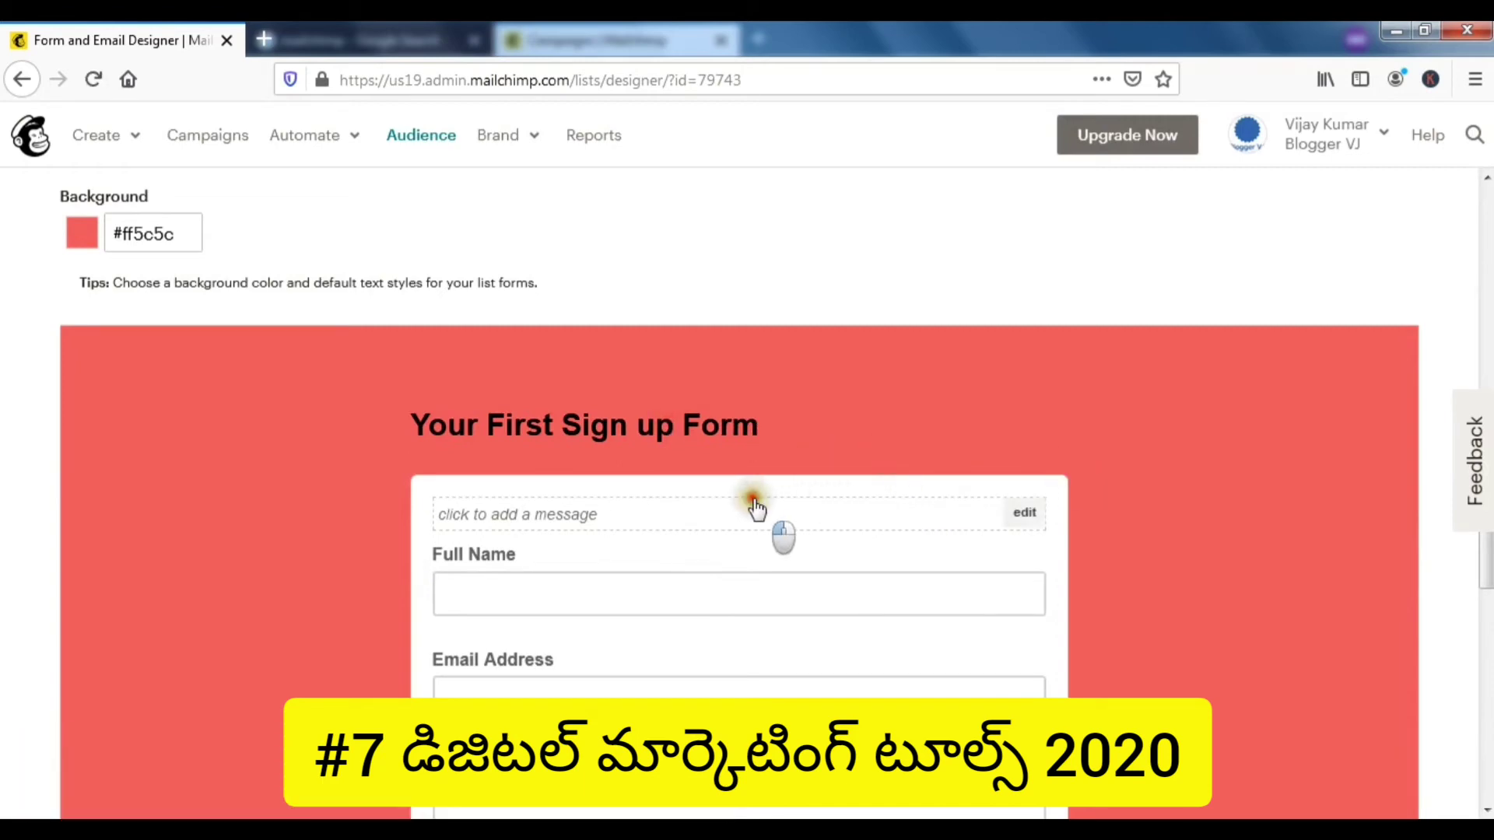
# - Make the form title centred, bold and Lavender Blush, then save and close
pyautogui.click(1028, 511)
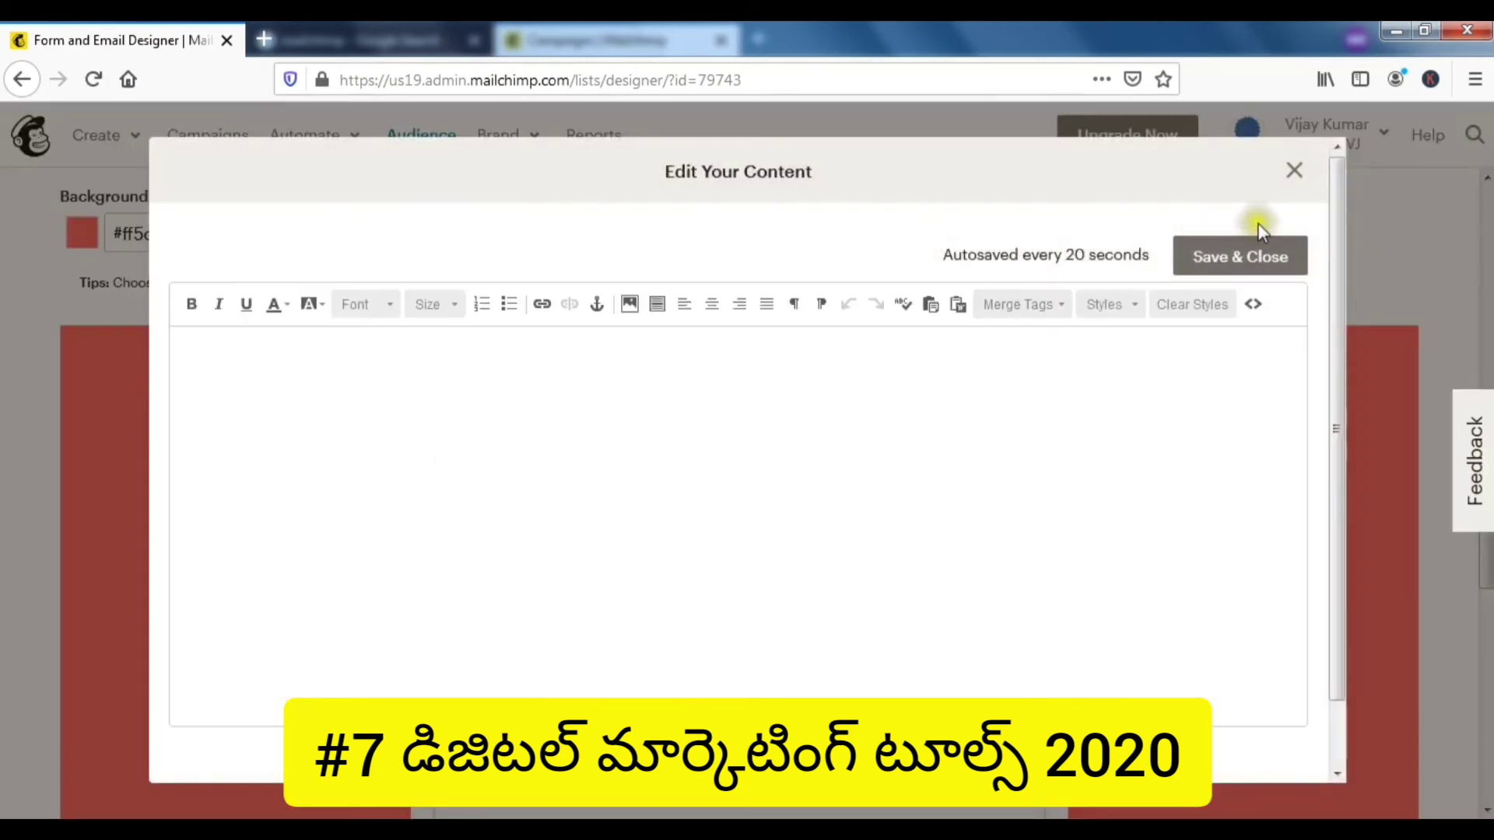
pyautogui.click(1294, 172)
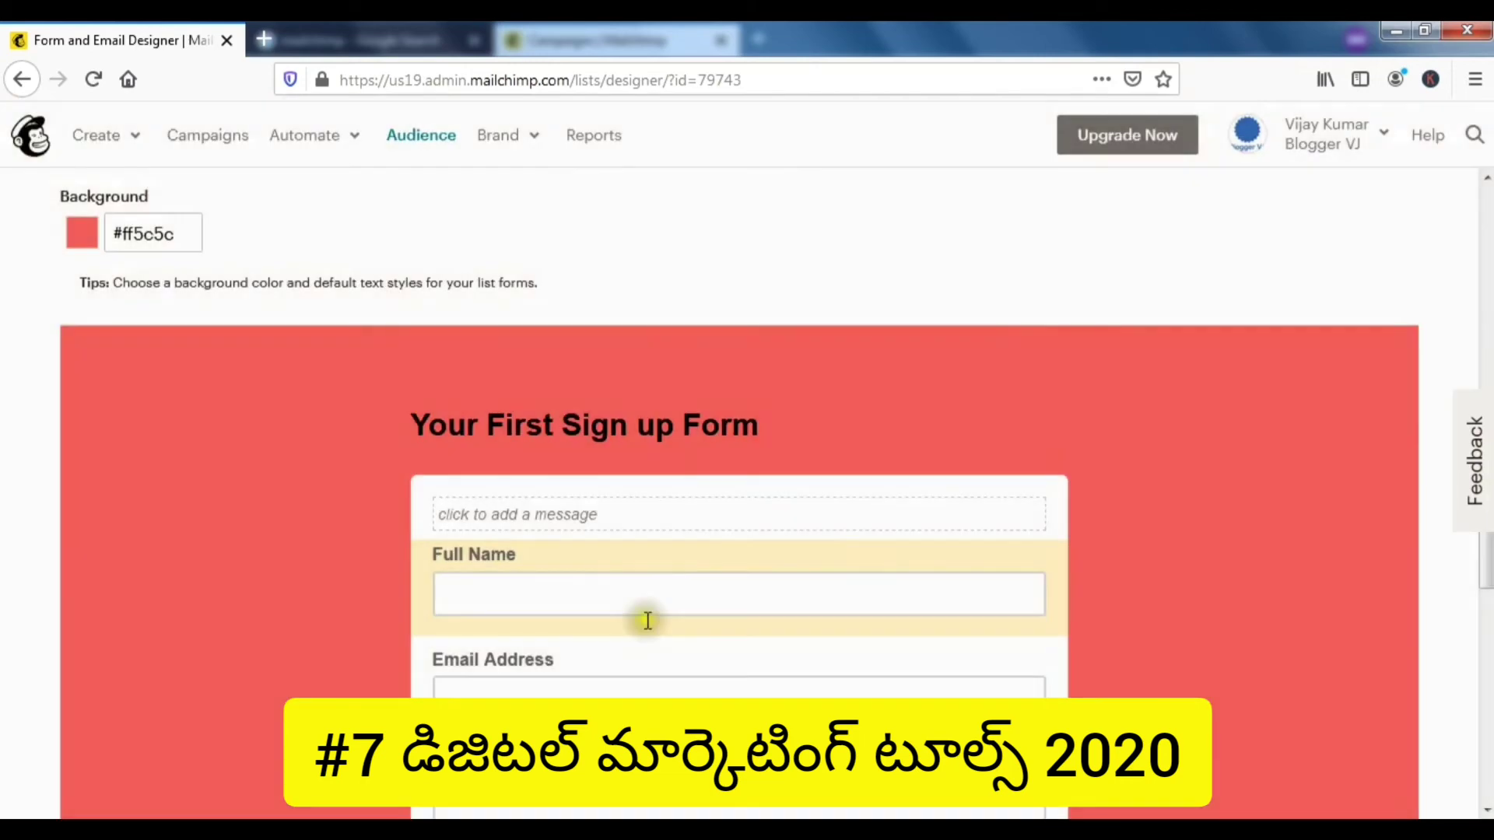
pyautogui.moveTo(750, 427)
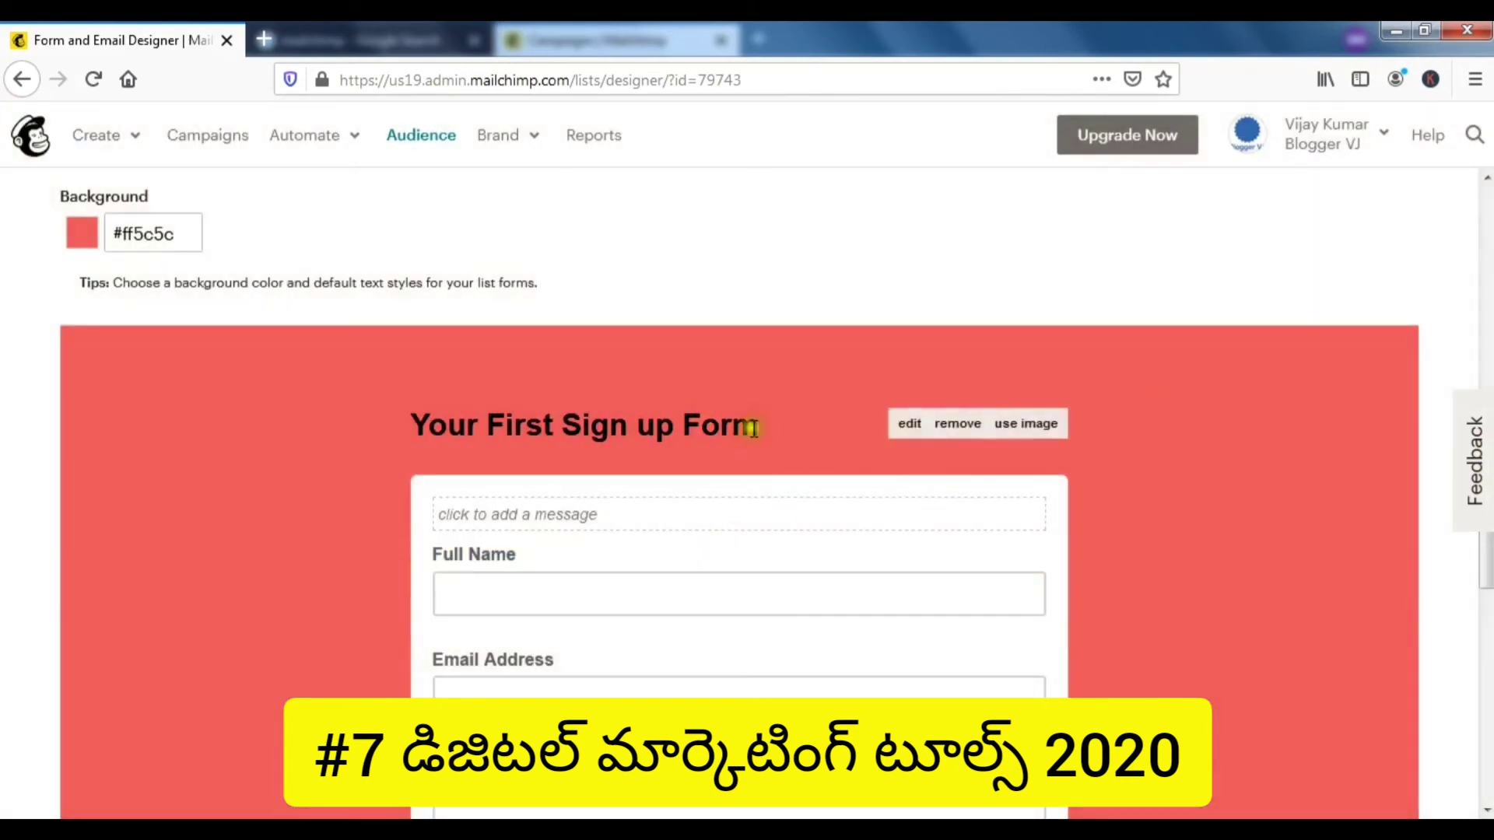
pyautogui.click(908, 425)
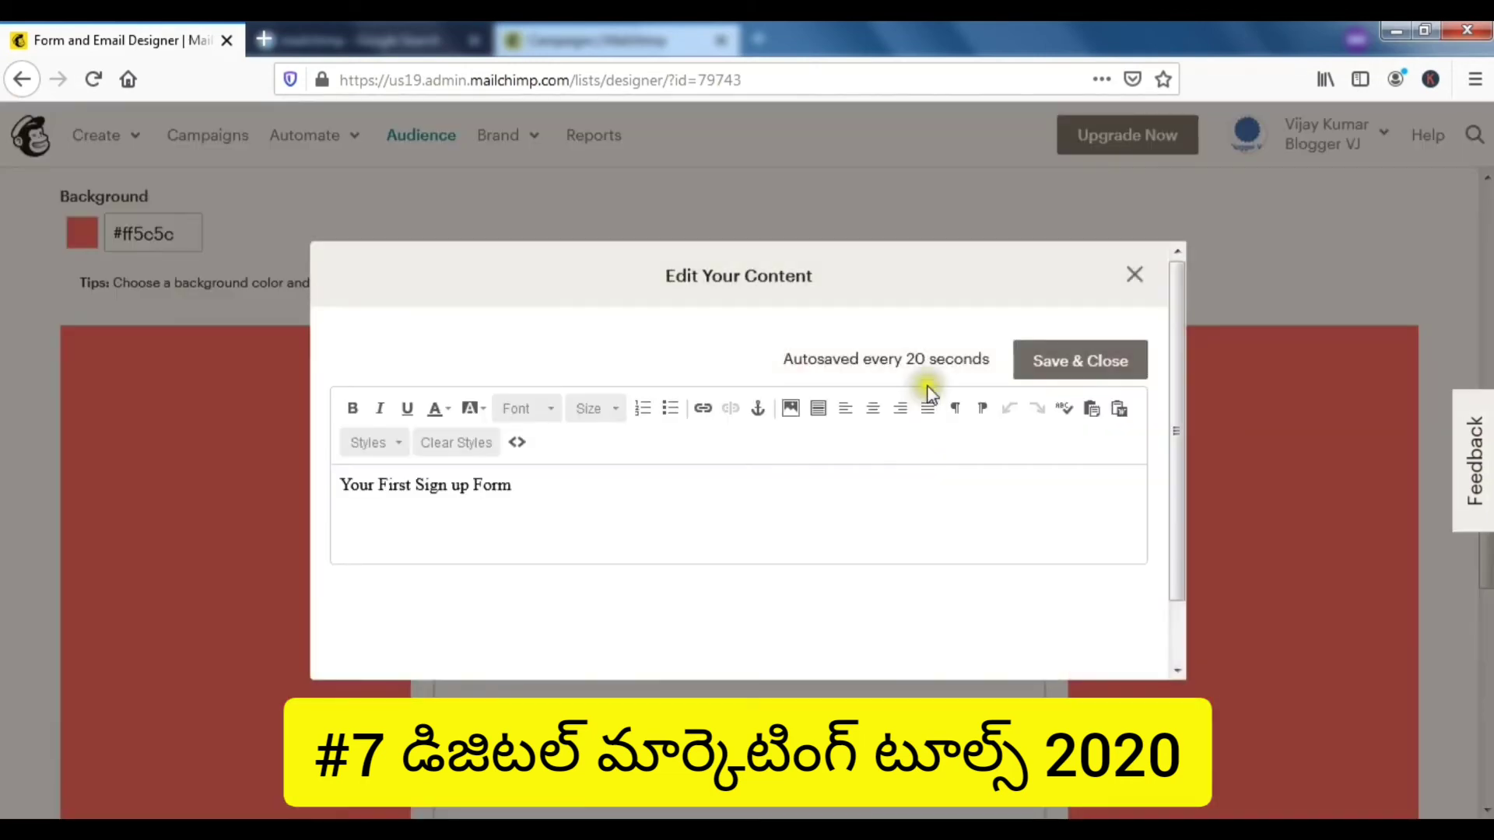
pyautogui.tripleClick(543, 504)
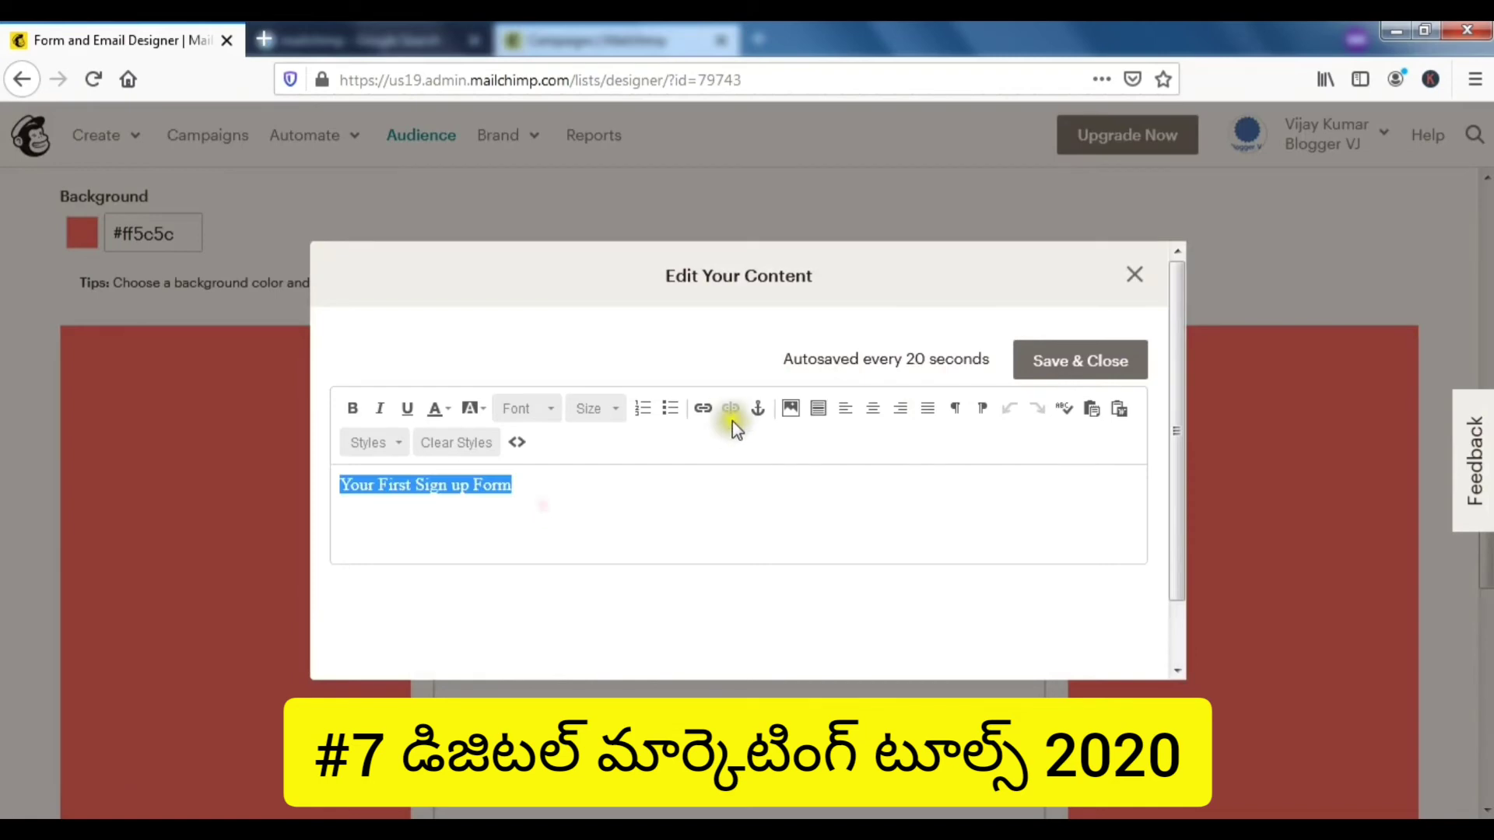
pyautogui.click(873, 408)
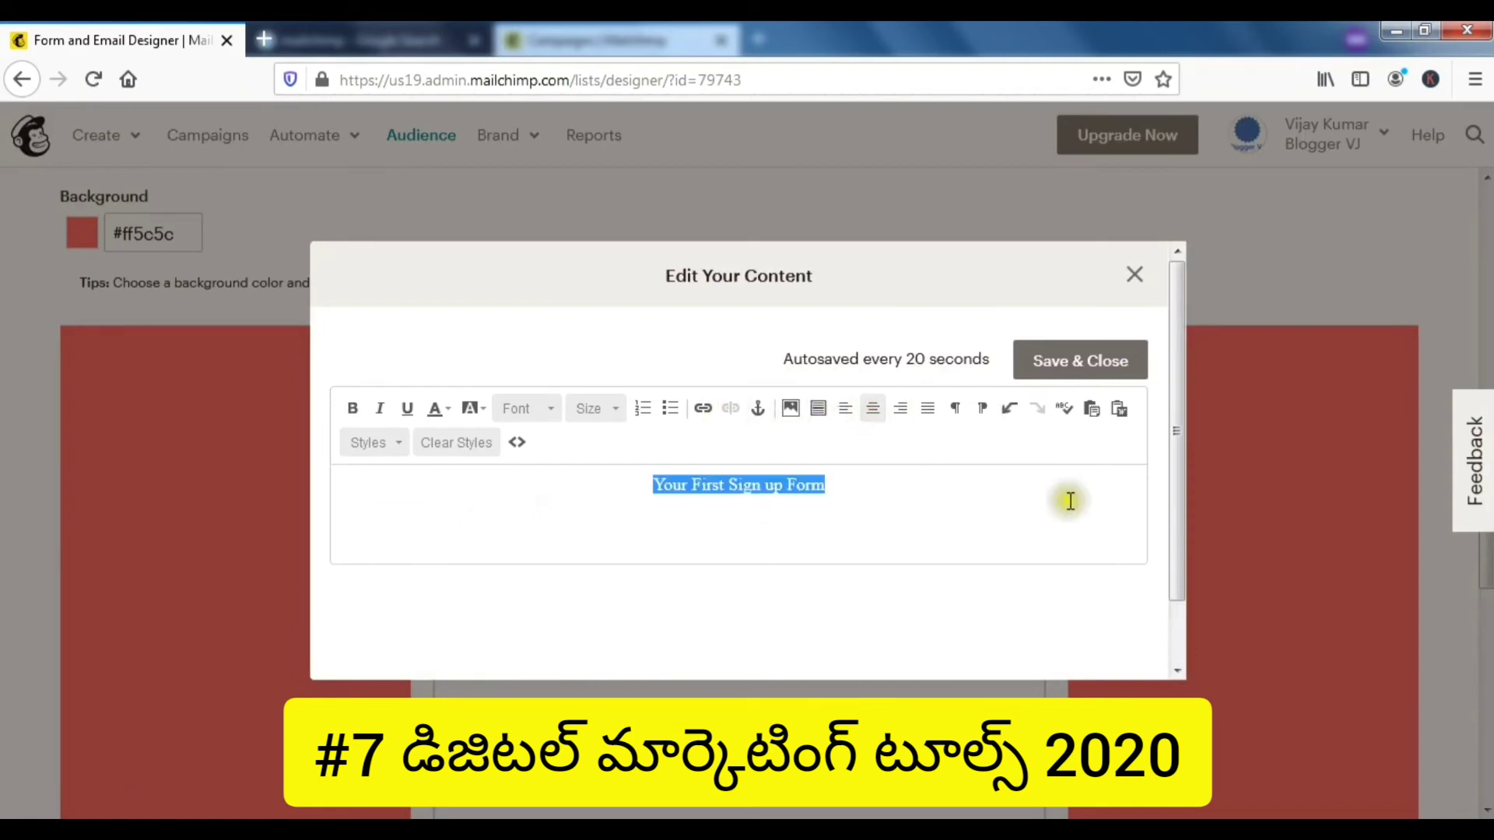
pyautogui.click(353, 410)
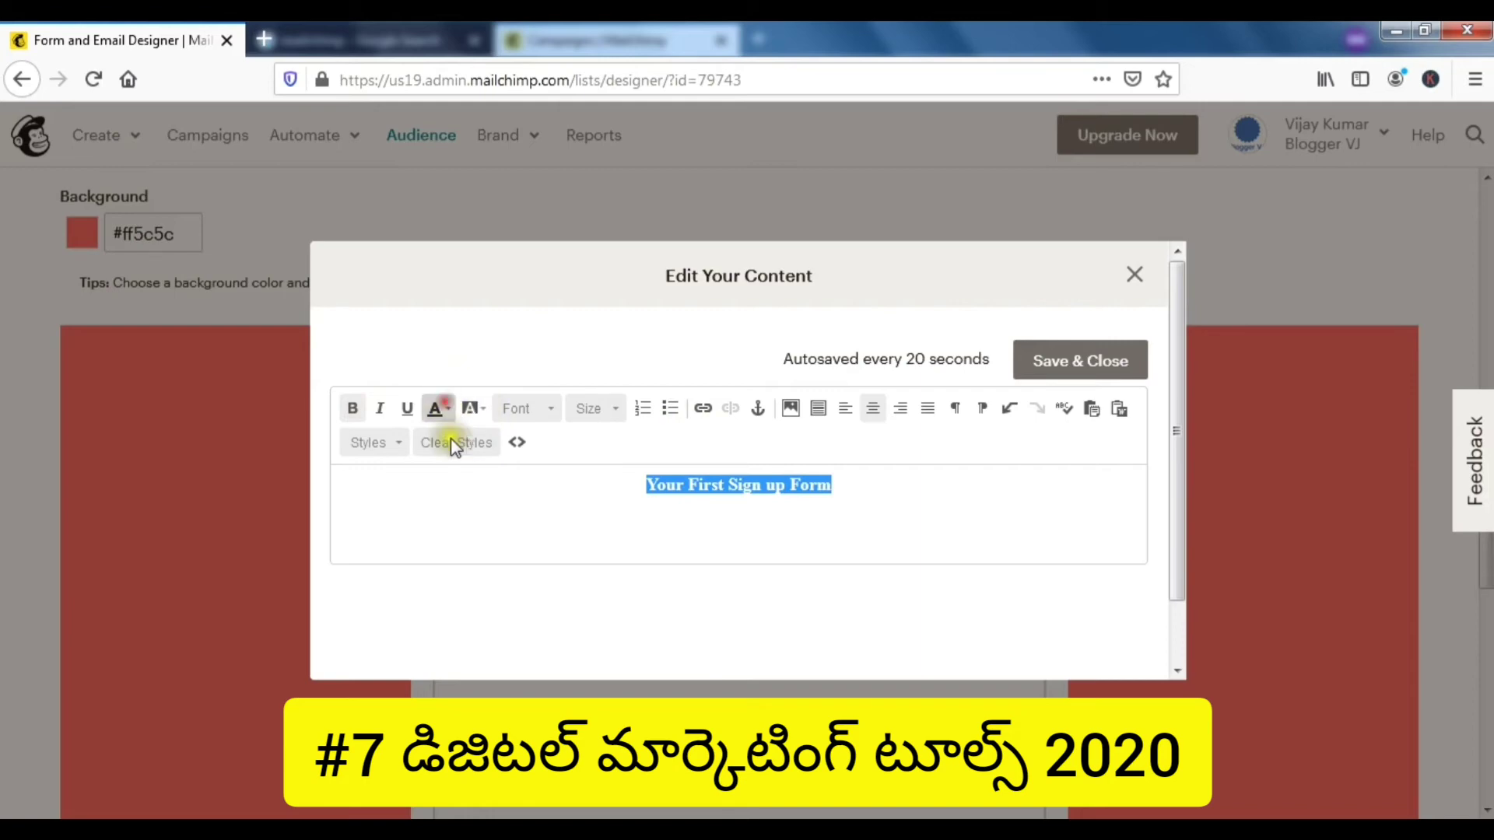
pyautogui.click(446, 408)
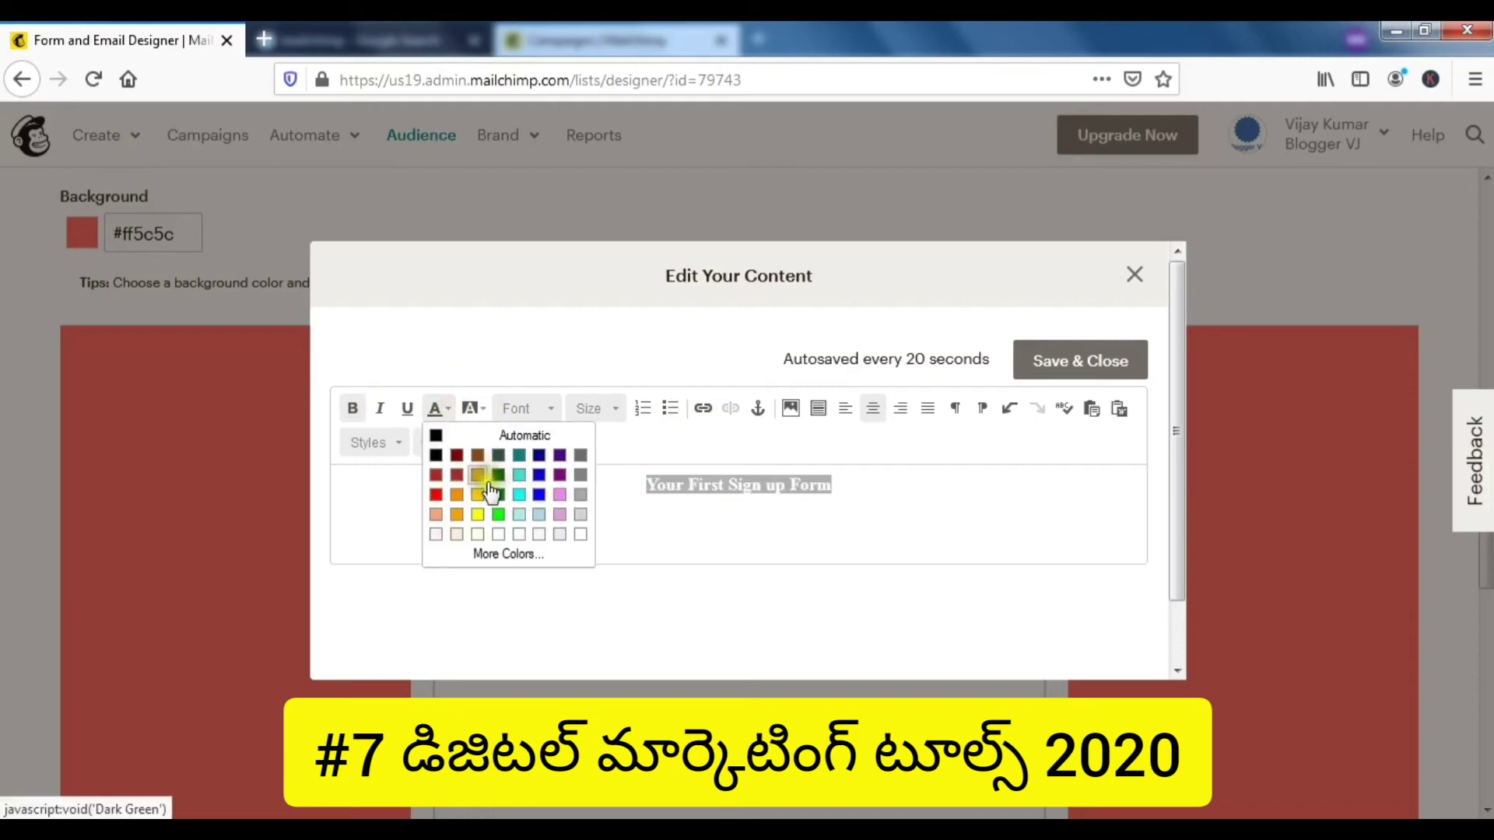
pyautogui.click(437, 535)
pyautogui.click(1110, 369)
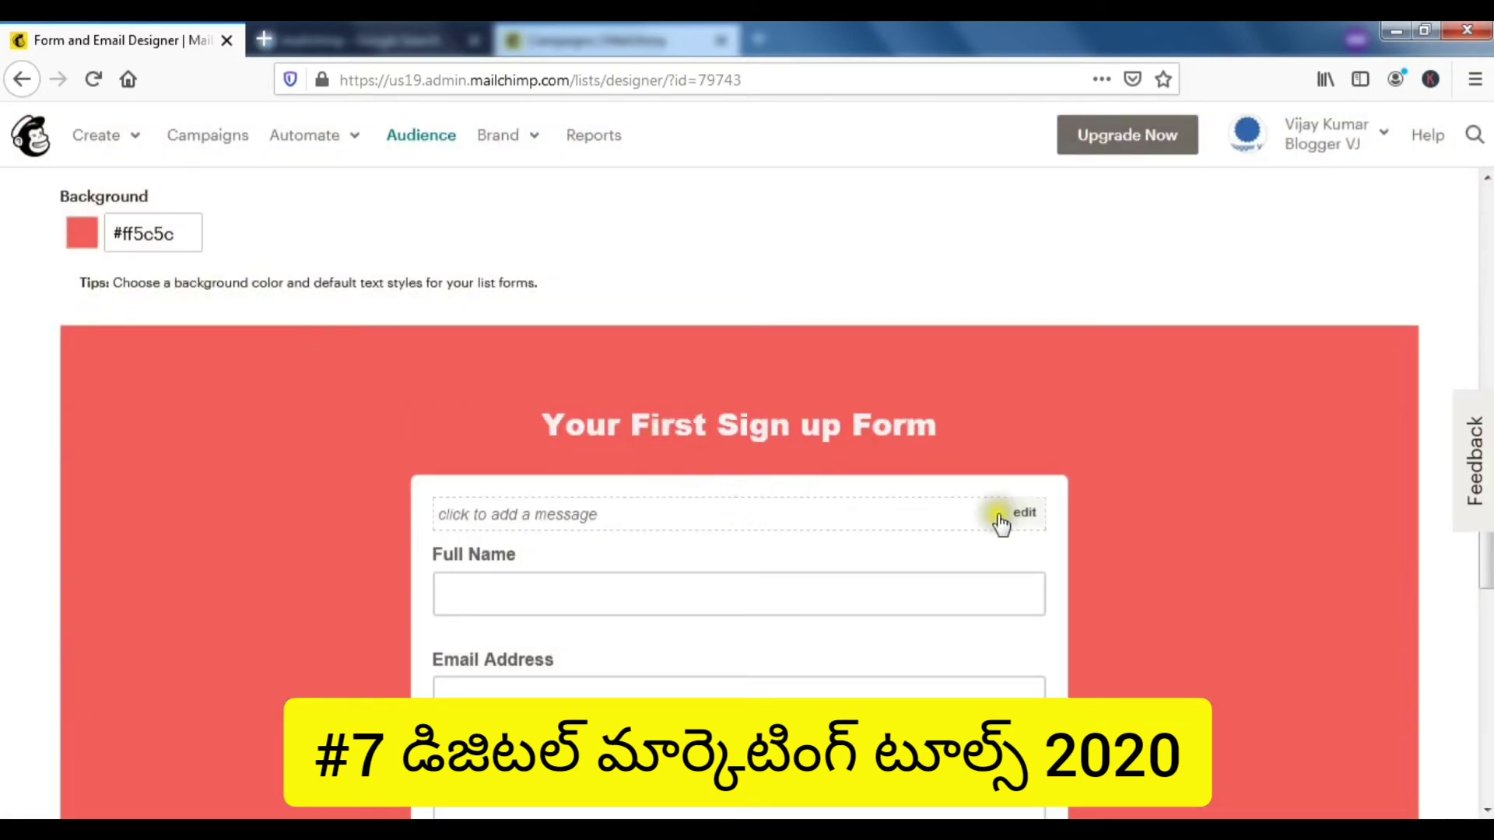
# - Add the bold, centred message 'Just Fill the Details to Joining Us', fixing the 'Joping' typo
pyautogui.click(1028, 517)
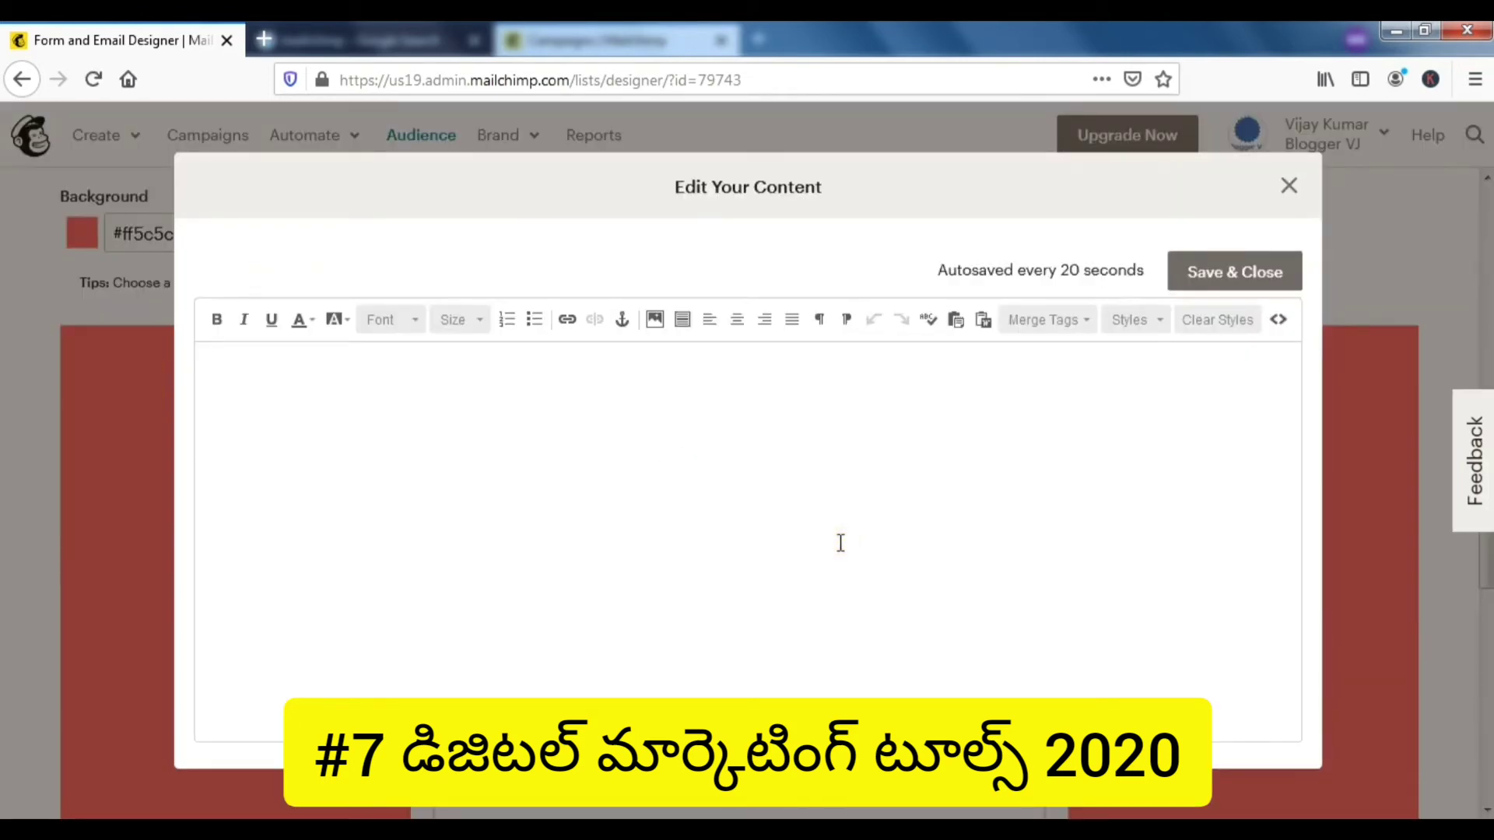
pyautogui.moveTo(824, 194); pyautogui.dragTo(770, 237)
pyautogui.write('Ju')
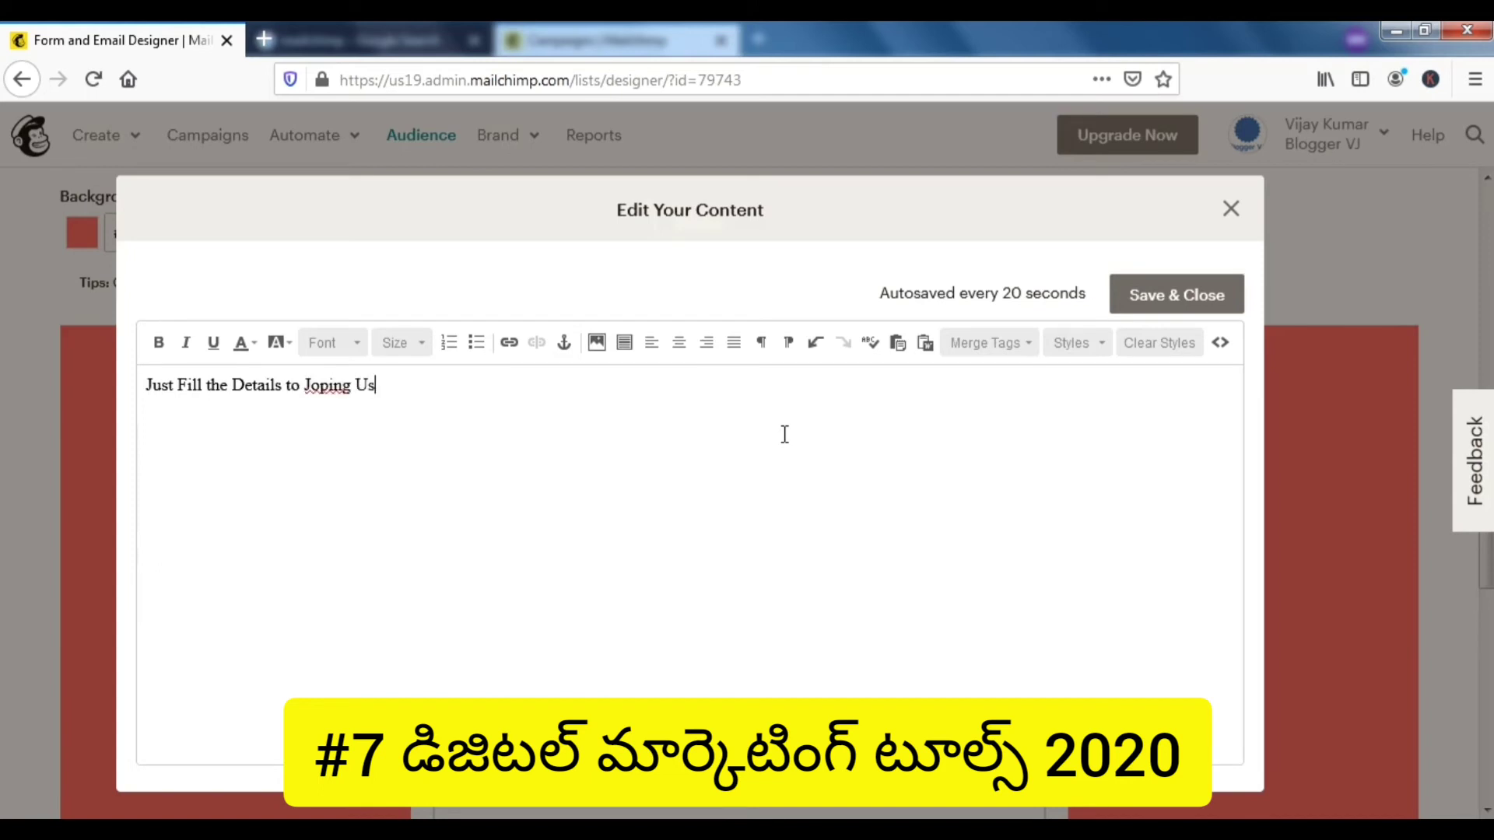
pyautogui.hotkey('ctrl', 'a')
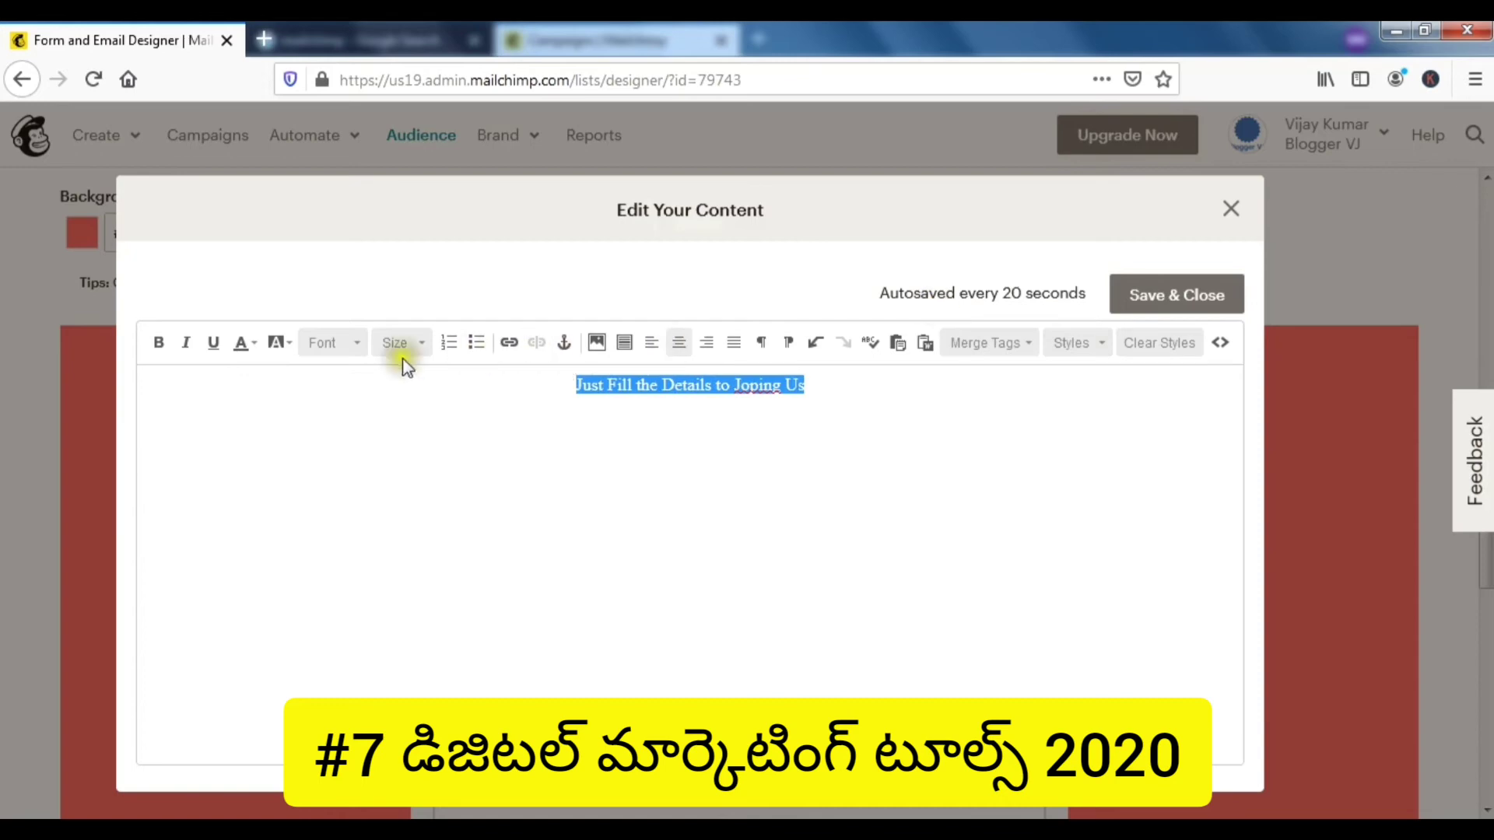
pyautogui.click(156, 344)
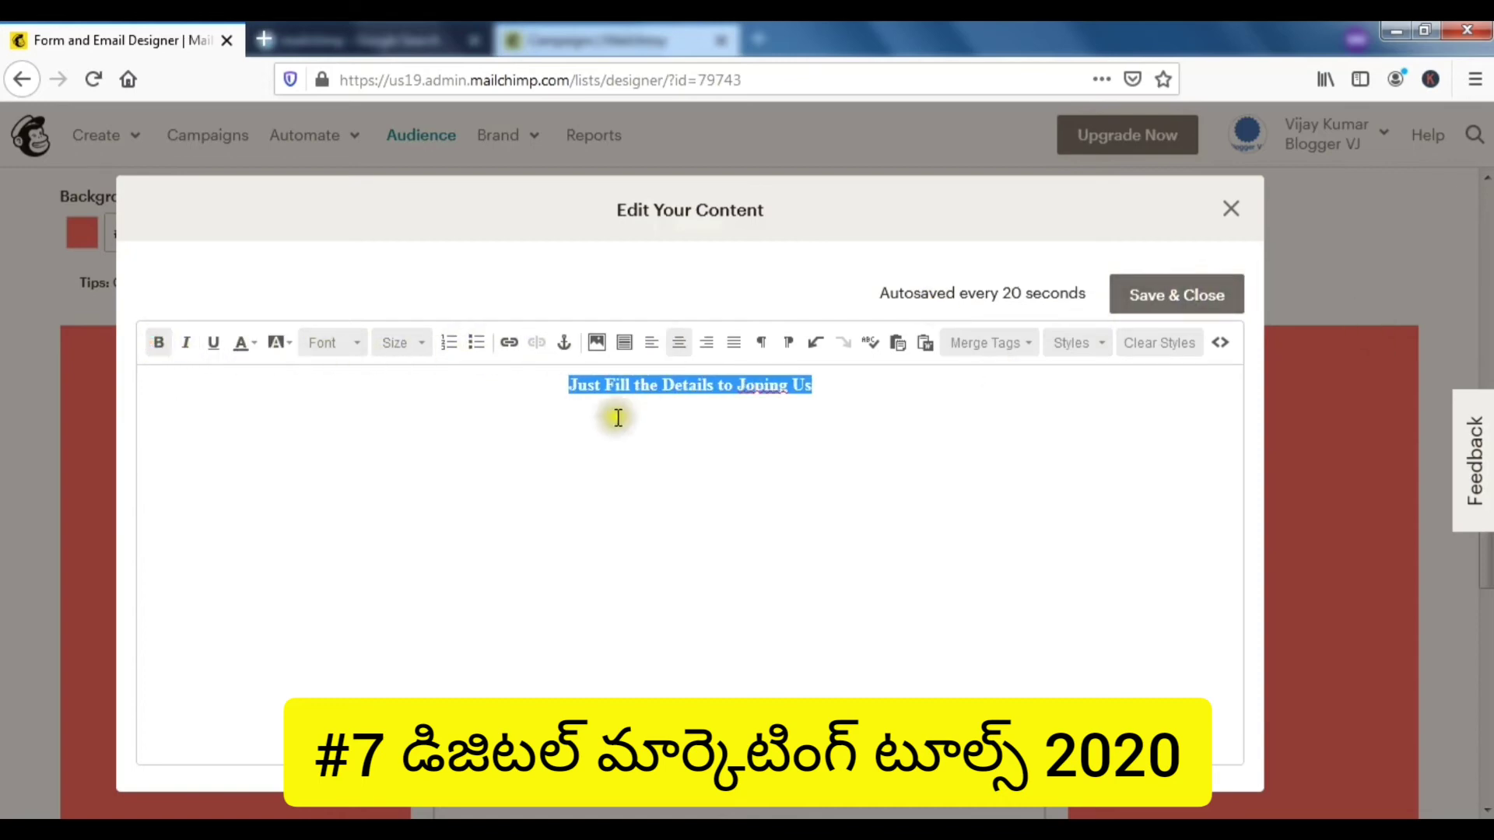
pyautogui.click(743, 387)
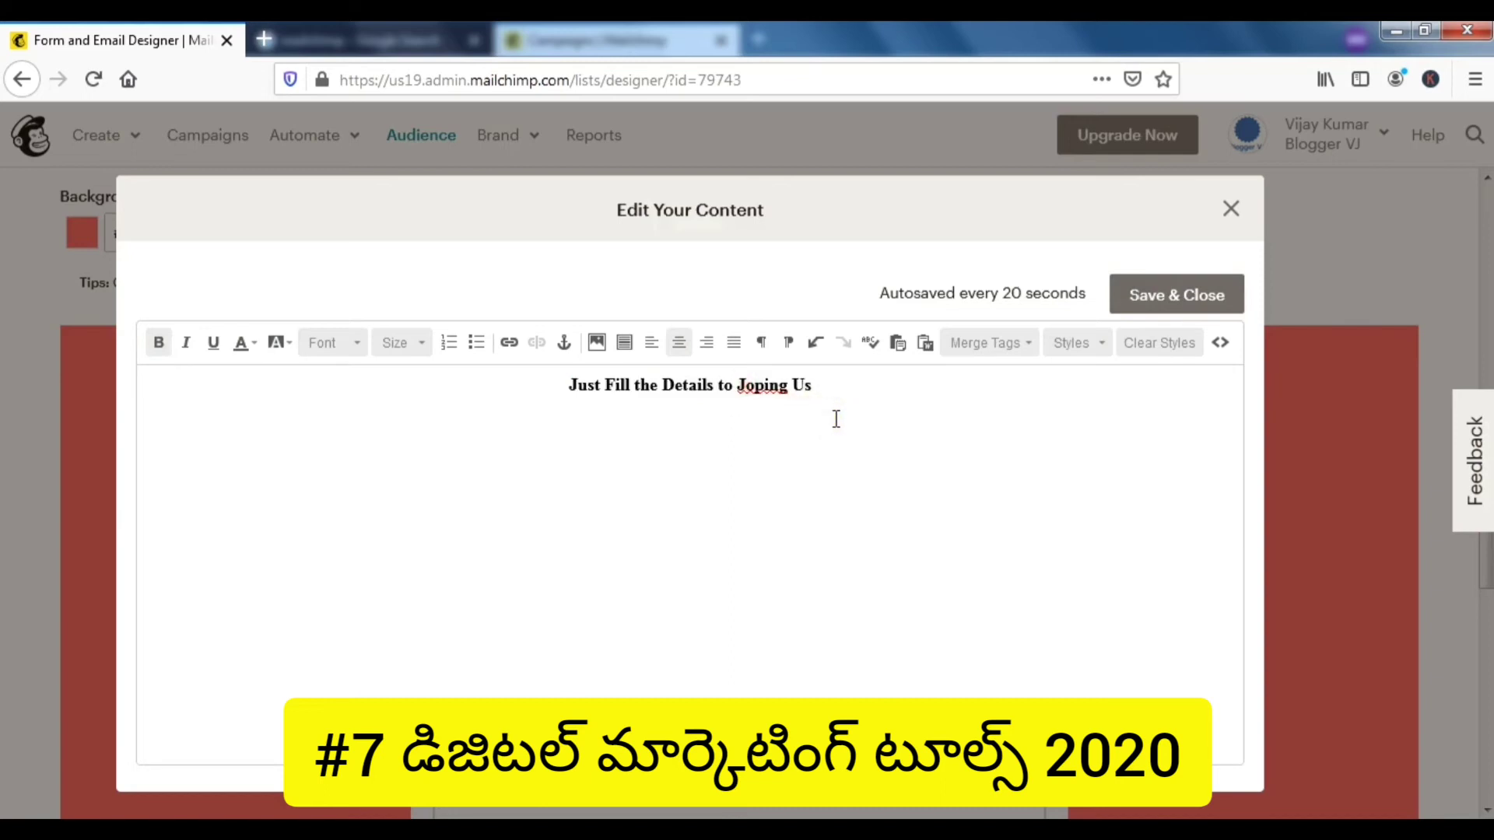
pyautogui.press('Delete')
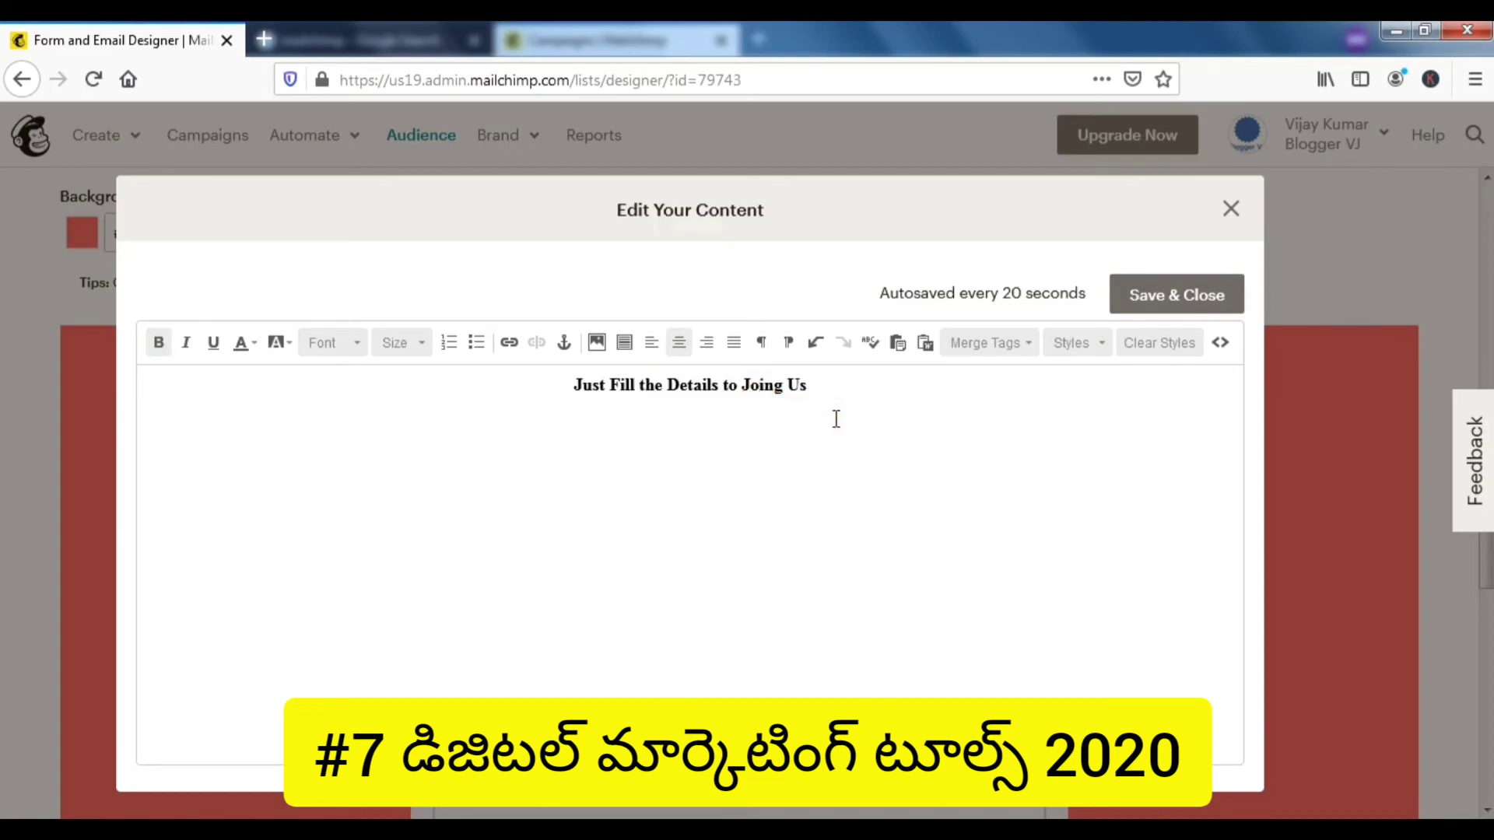
pyautogui.write('in')
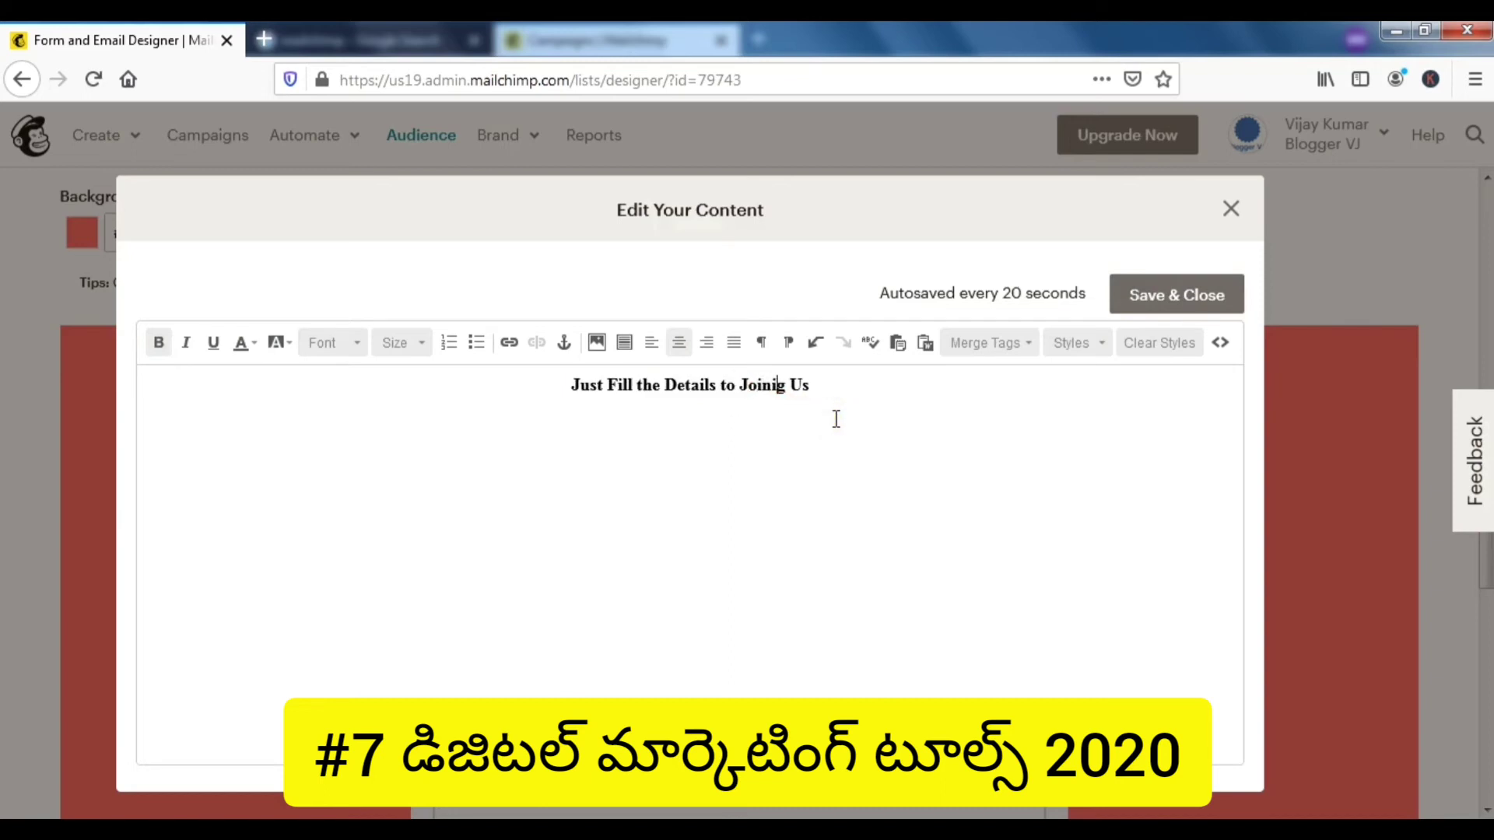
pyautogui.click(1184, 305)
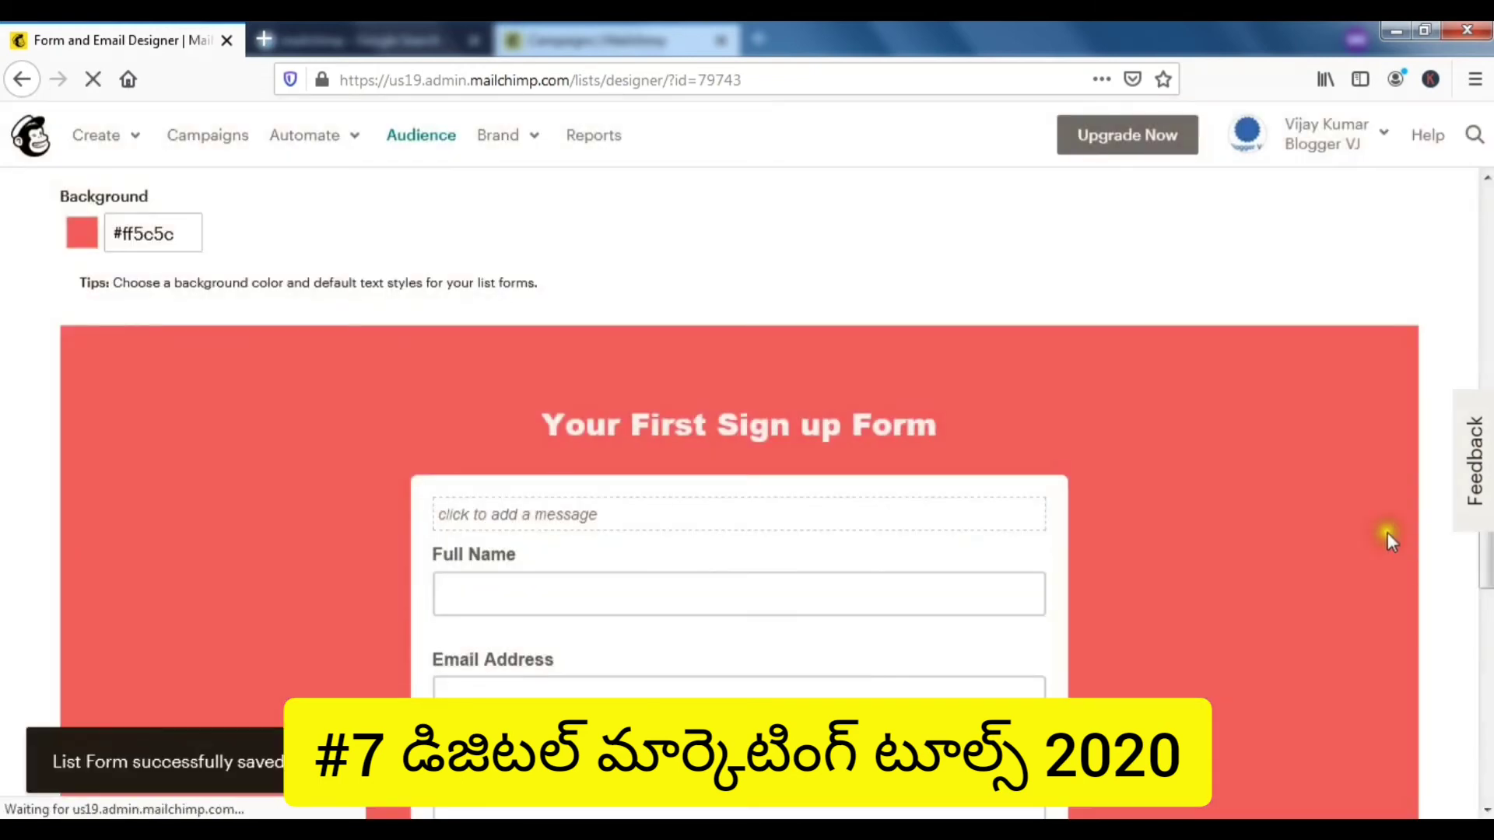
pyautogui.scroll(-10, 1123, 512)
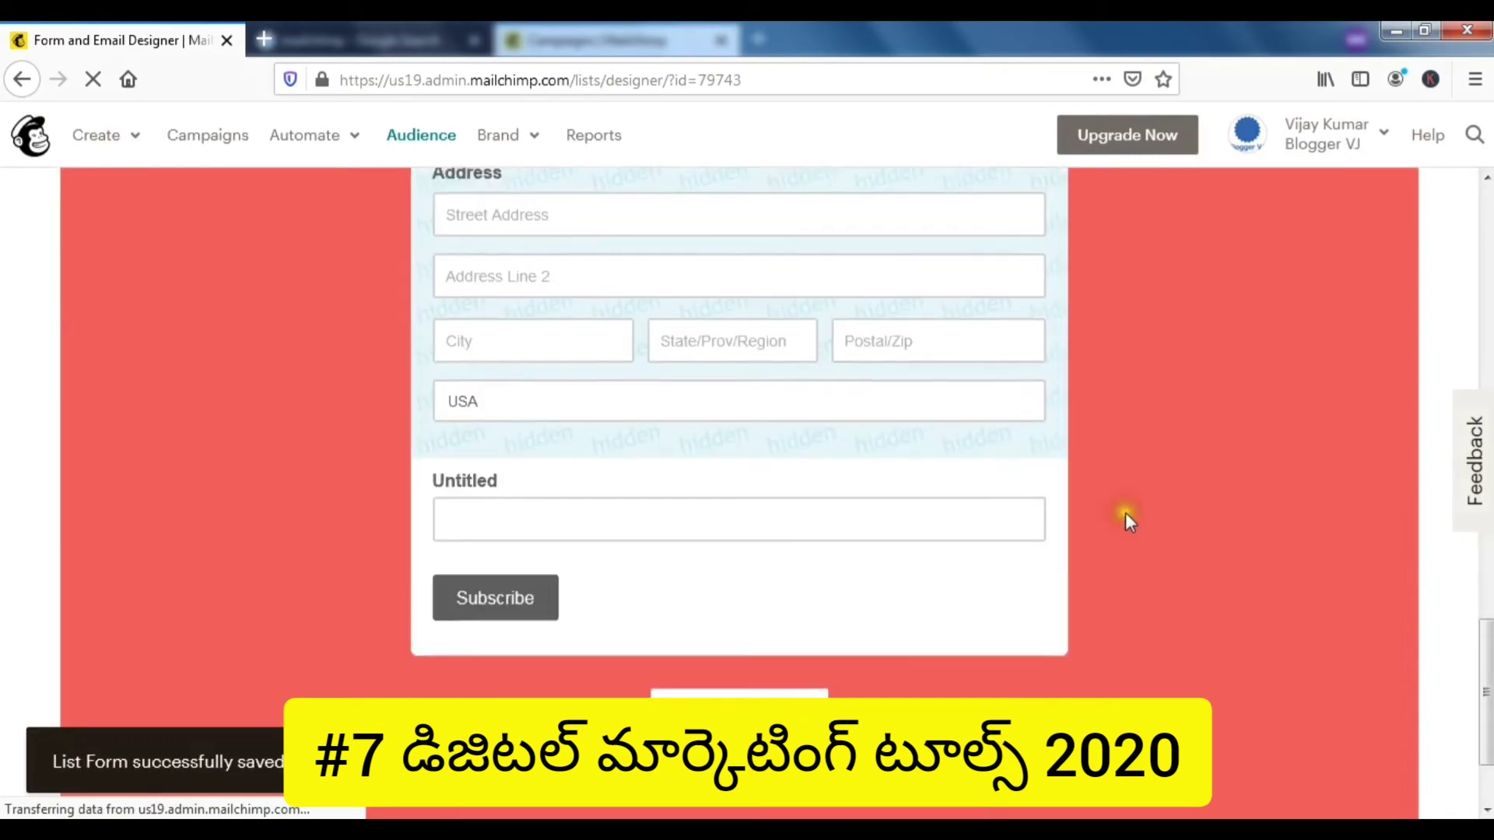
pyautogui.scroll(-10, 1094, 550)
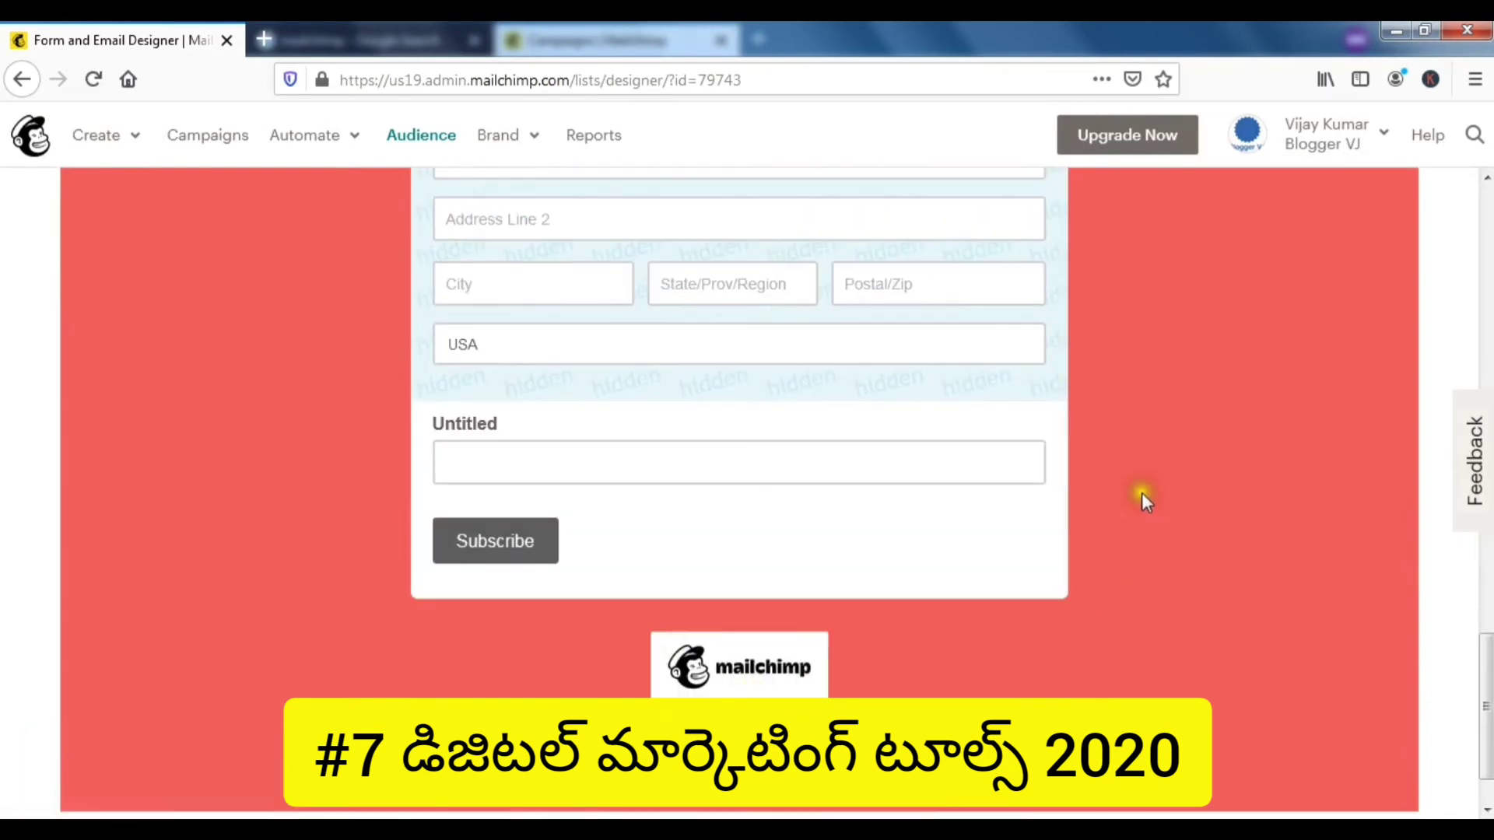
pyautogui.scroll(8, 1142, 494)
pyautogui.scroll(7, 1141, 493)
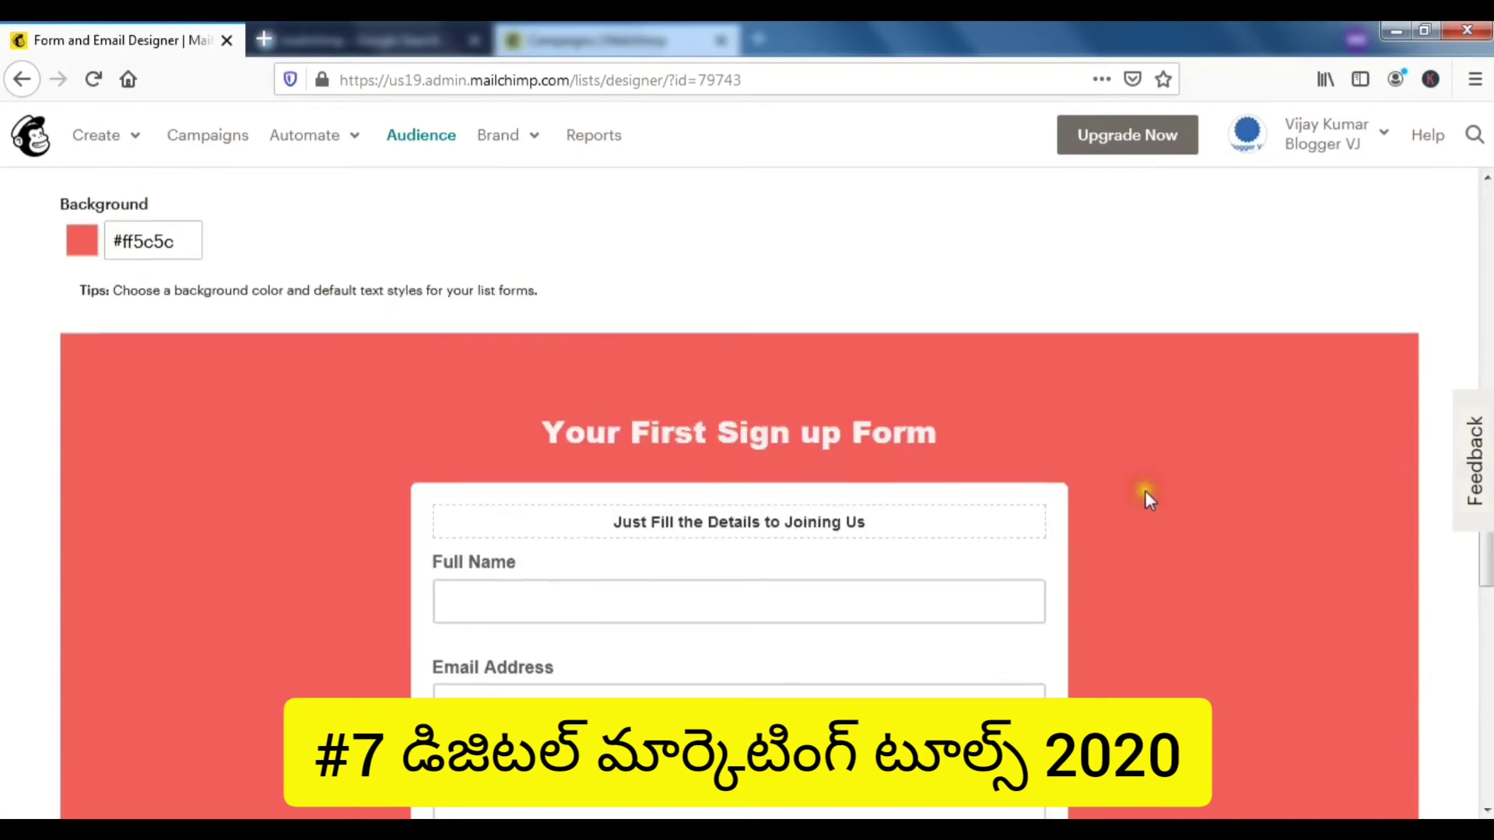
pyautogui.scroll(-2, 591, 488)
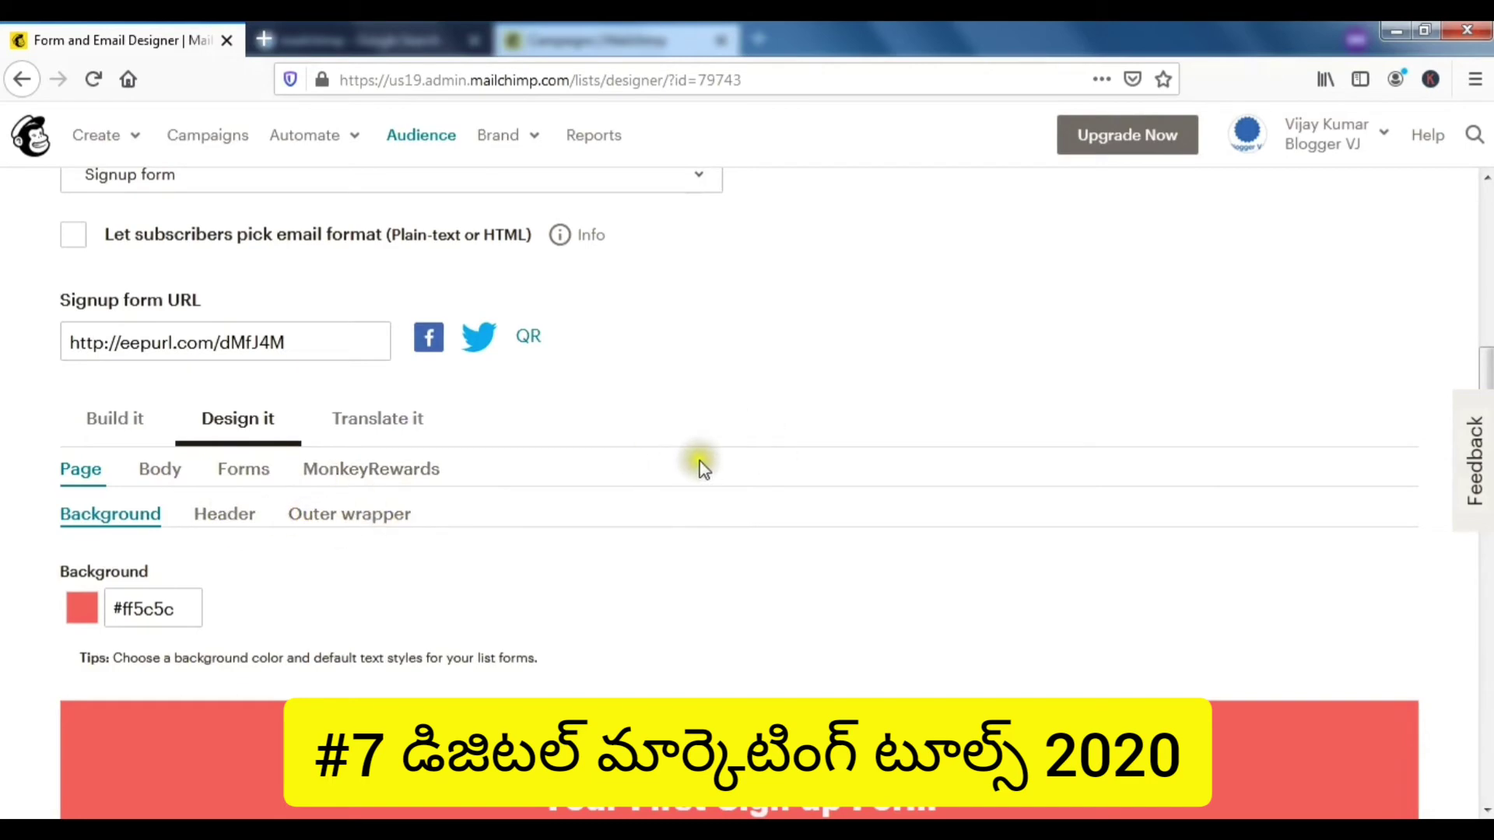
pyautogui.scroll(1, 716, 451)
pyautogui.scroll(2, 745, 445)
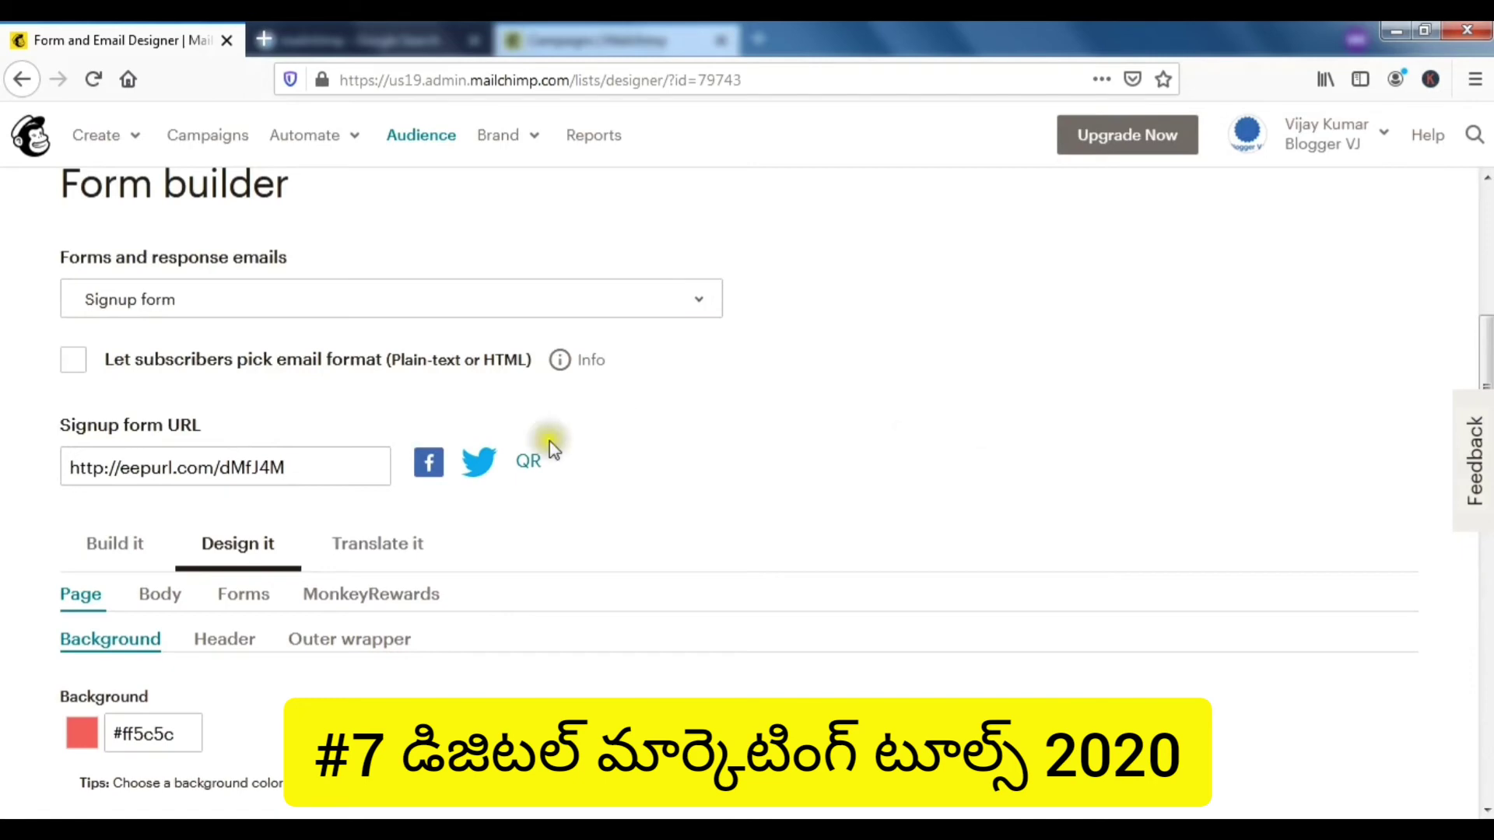
pyautogui.click(662, 303)
pyautogui.scroll(-3, 998, 365)
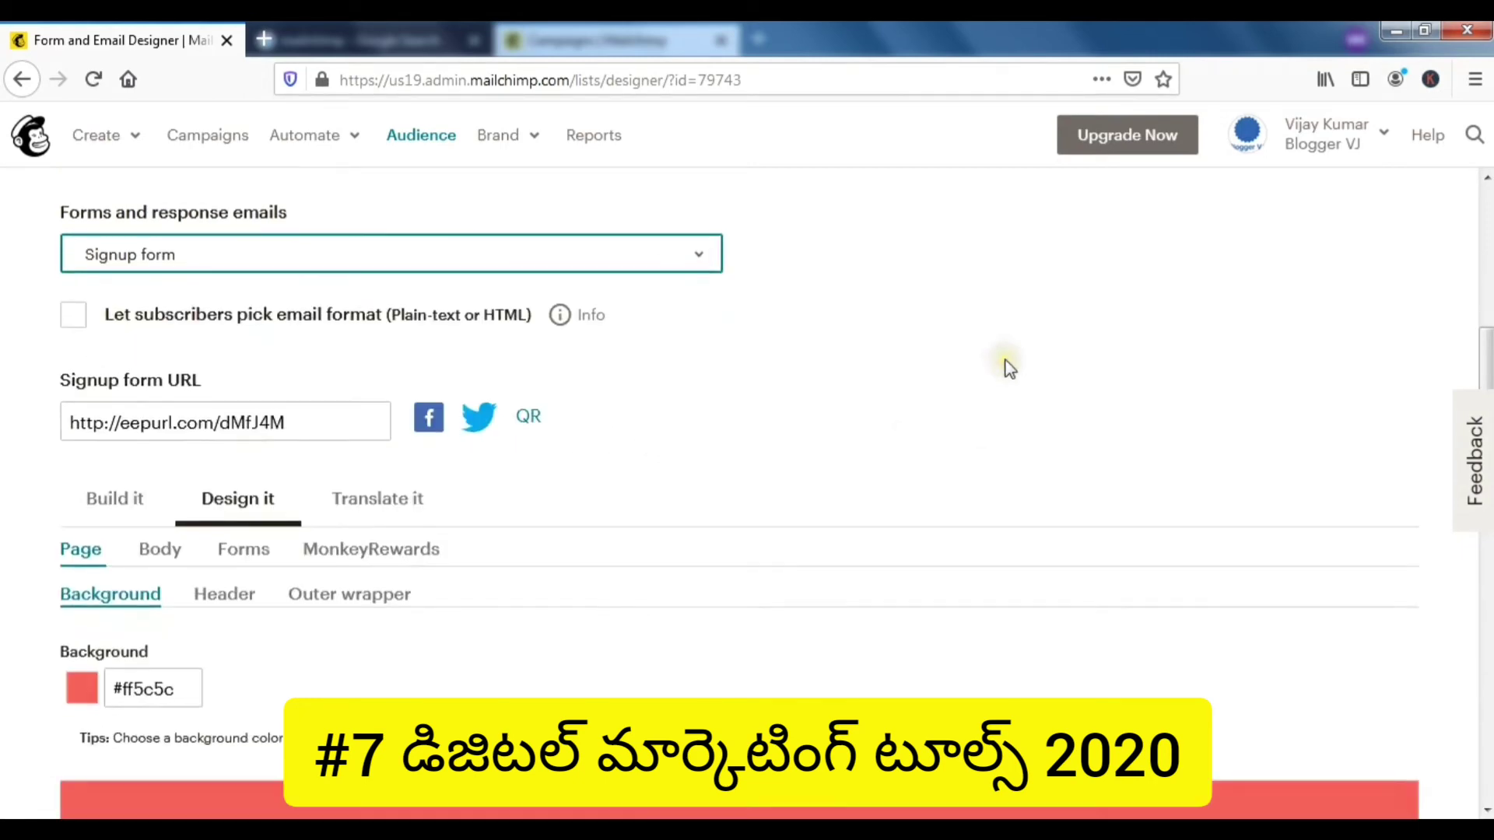
# - Switch to the Opt-in confirmation email and review its 'Please Confirm Subscription' subject
pyautogui.click(700, 181)
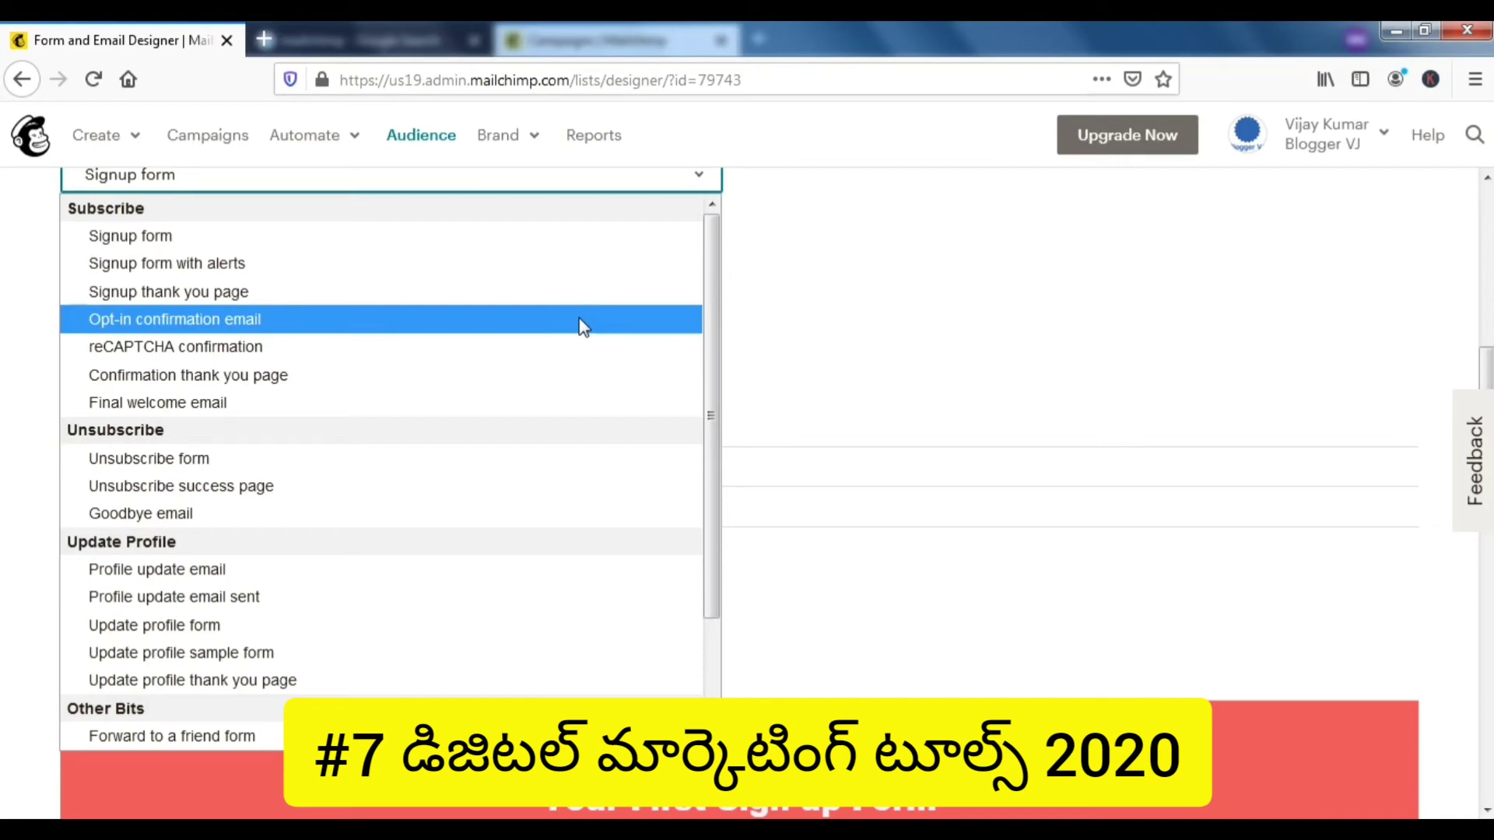
pyautogui.click(244, 321)
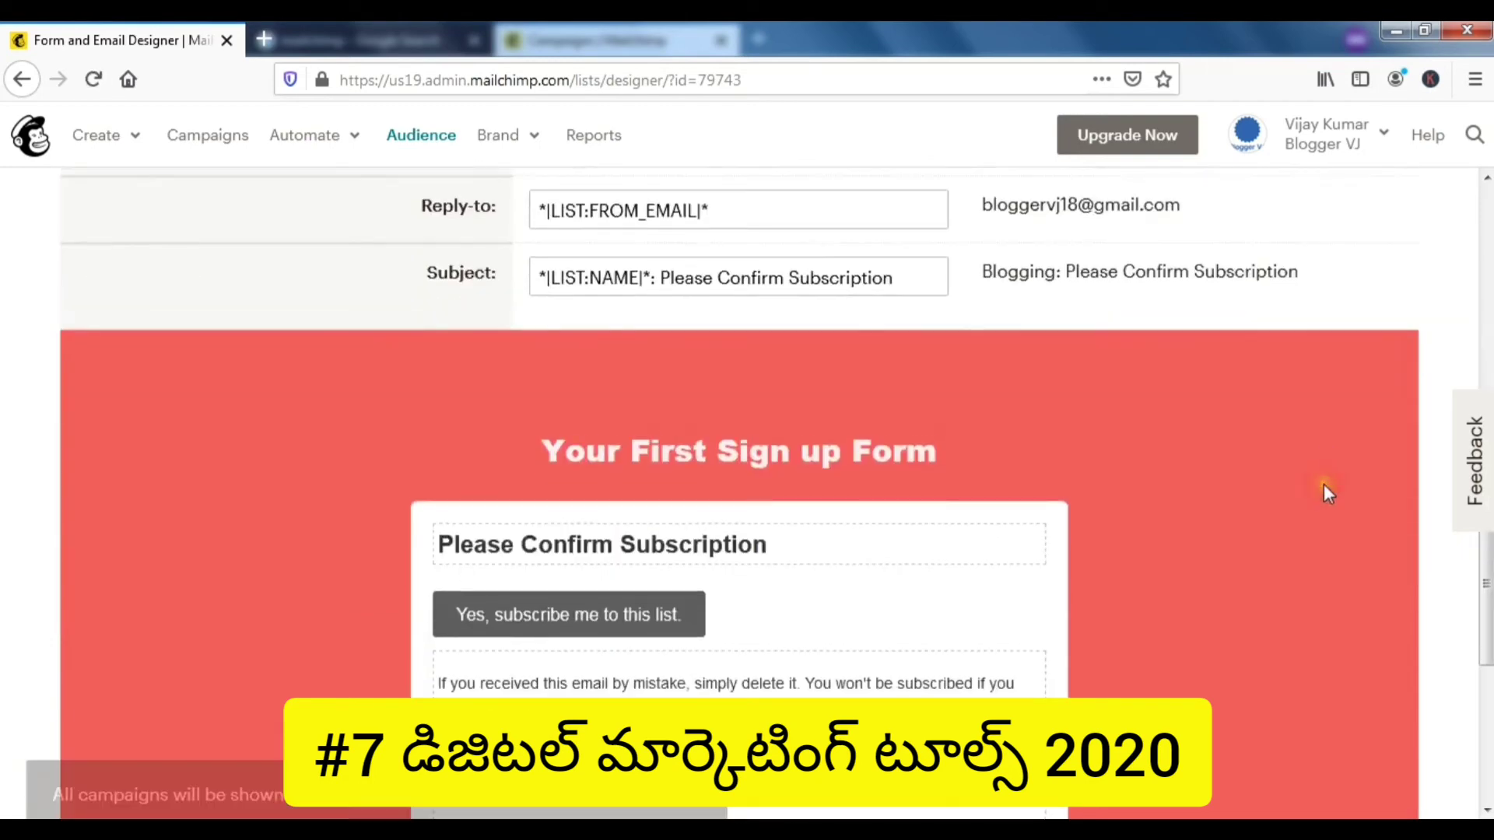
pyautogui.scroll(2, 1324, 486)
pyautogui.scroll(-4, 1237, 490)
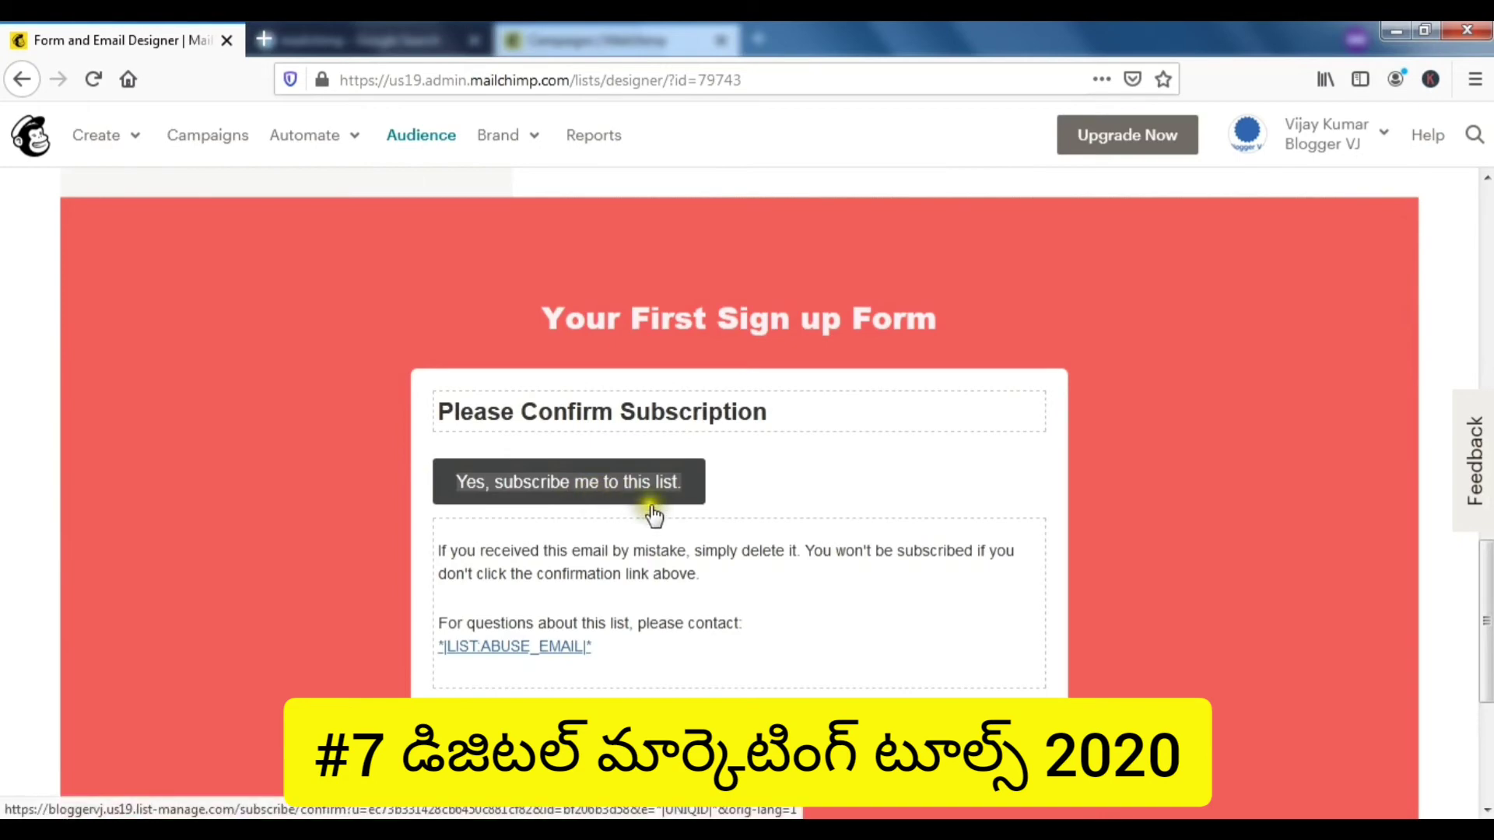
pyautogui.scroll(5, 931, 490)
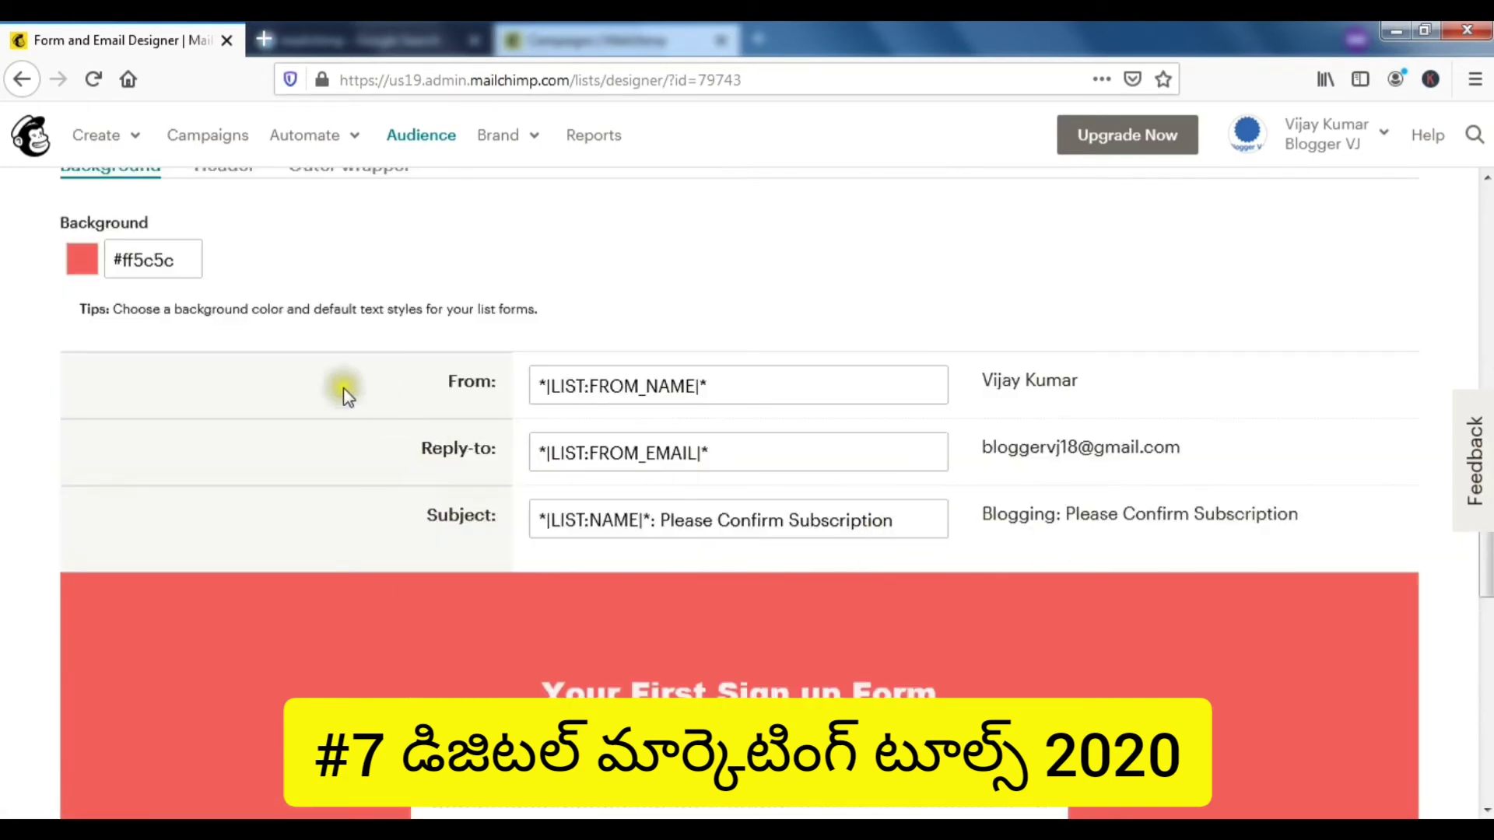
pyautogui.moveTo(895, 521); pyautogui.dragTo(668, 537)
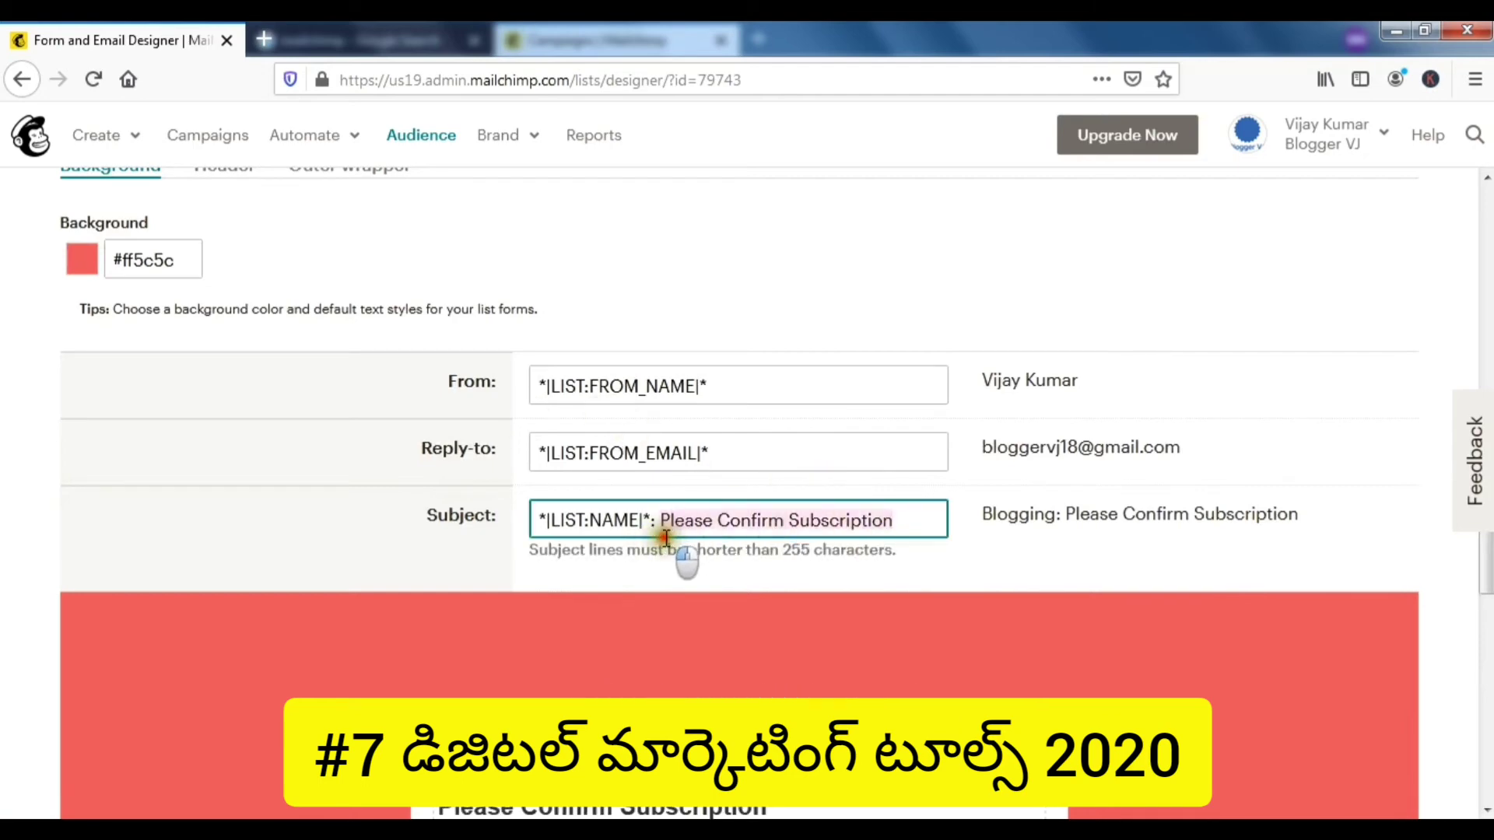
pyautogui.click(953, 562)
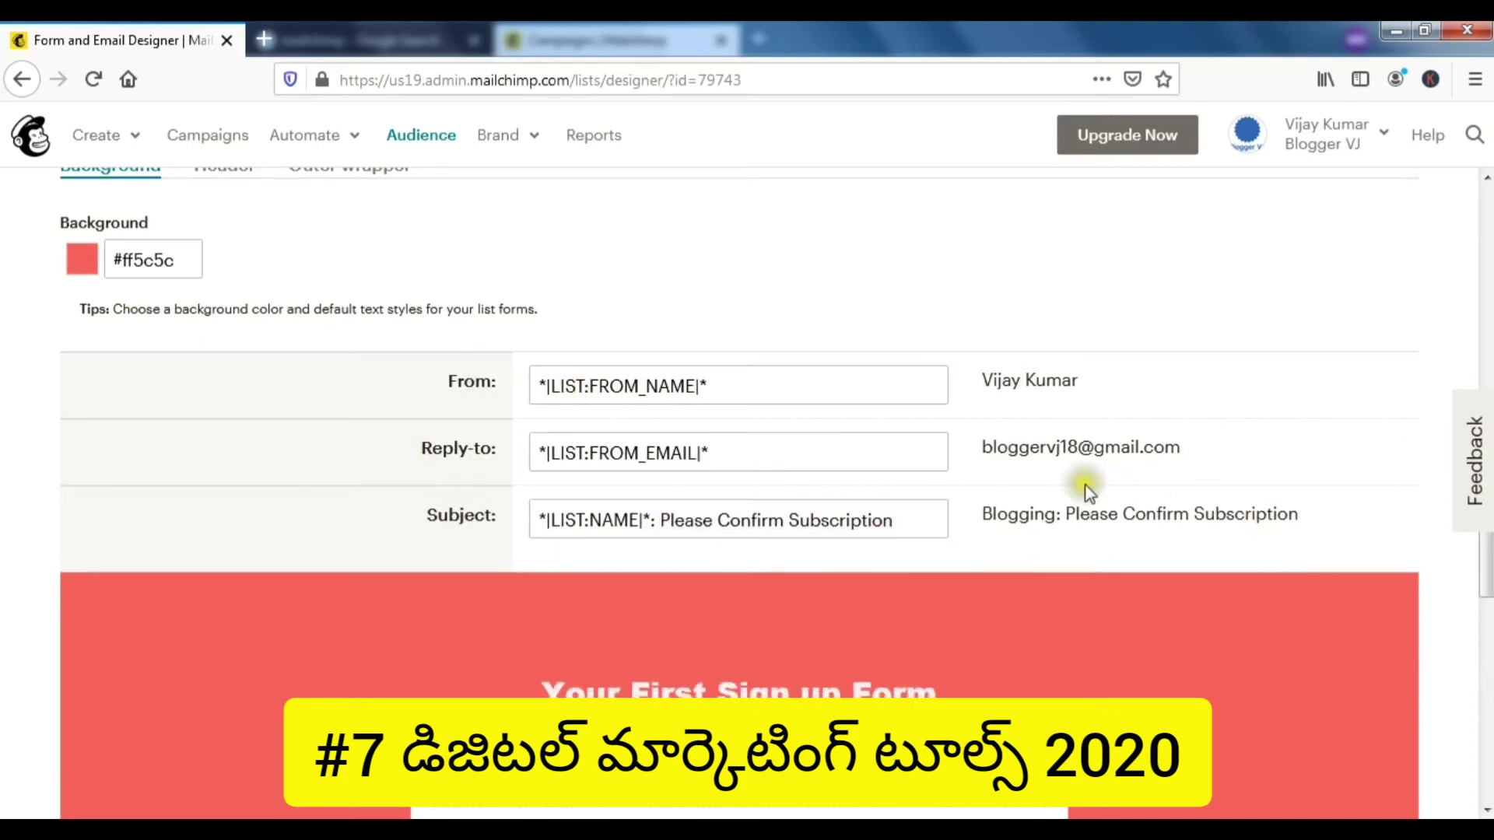
pyautogui.scroll(5, 449, 412)
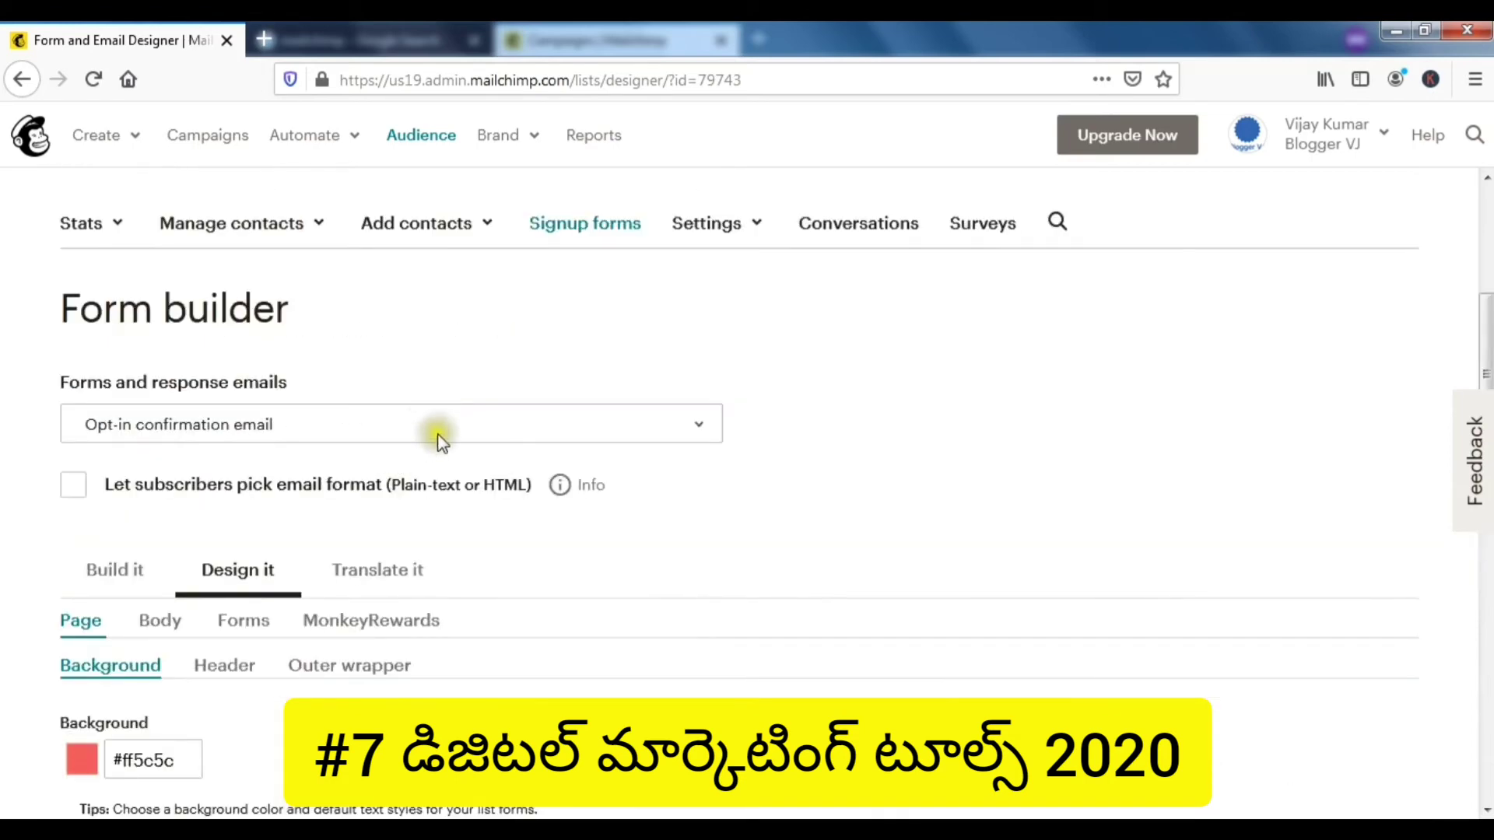
# - Change the Confirmation thank you page heading to 'Subscription Confirmed by' plus the author's initials
pyautogui.click(438, 440)
pyautogui.click(443, 621)
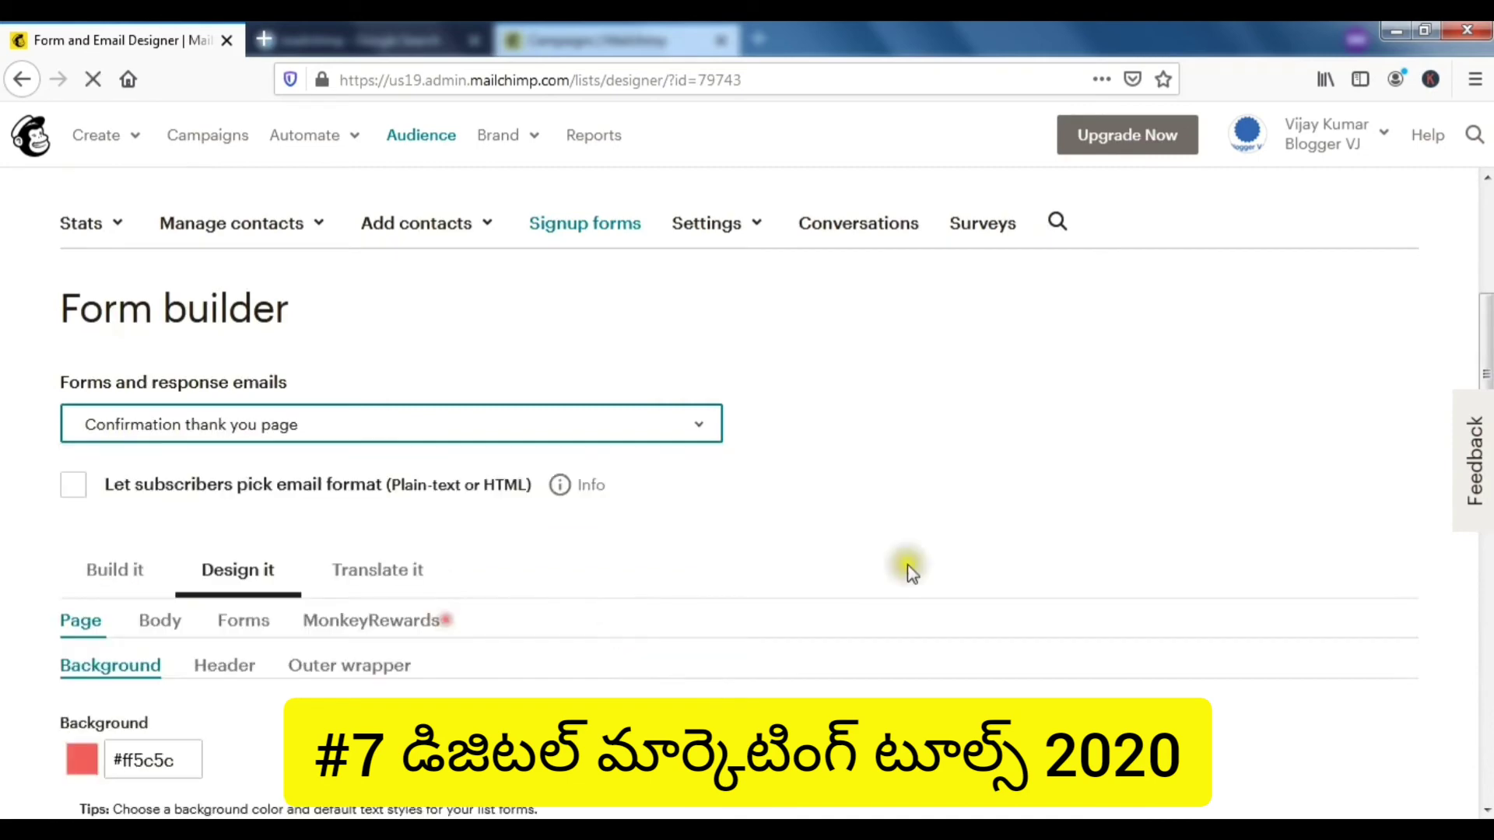
pyautogui.scroll(-6, 1201, 395)
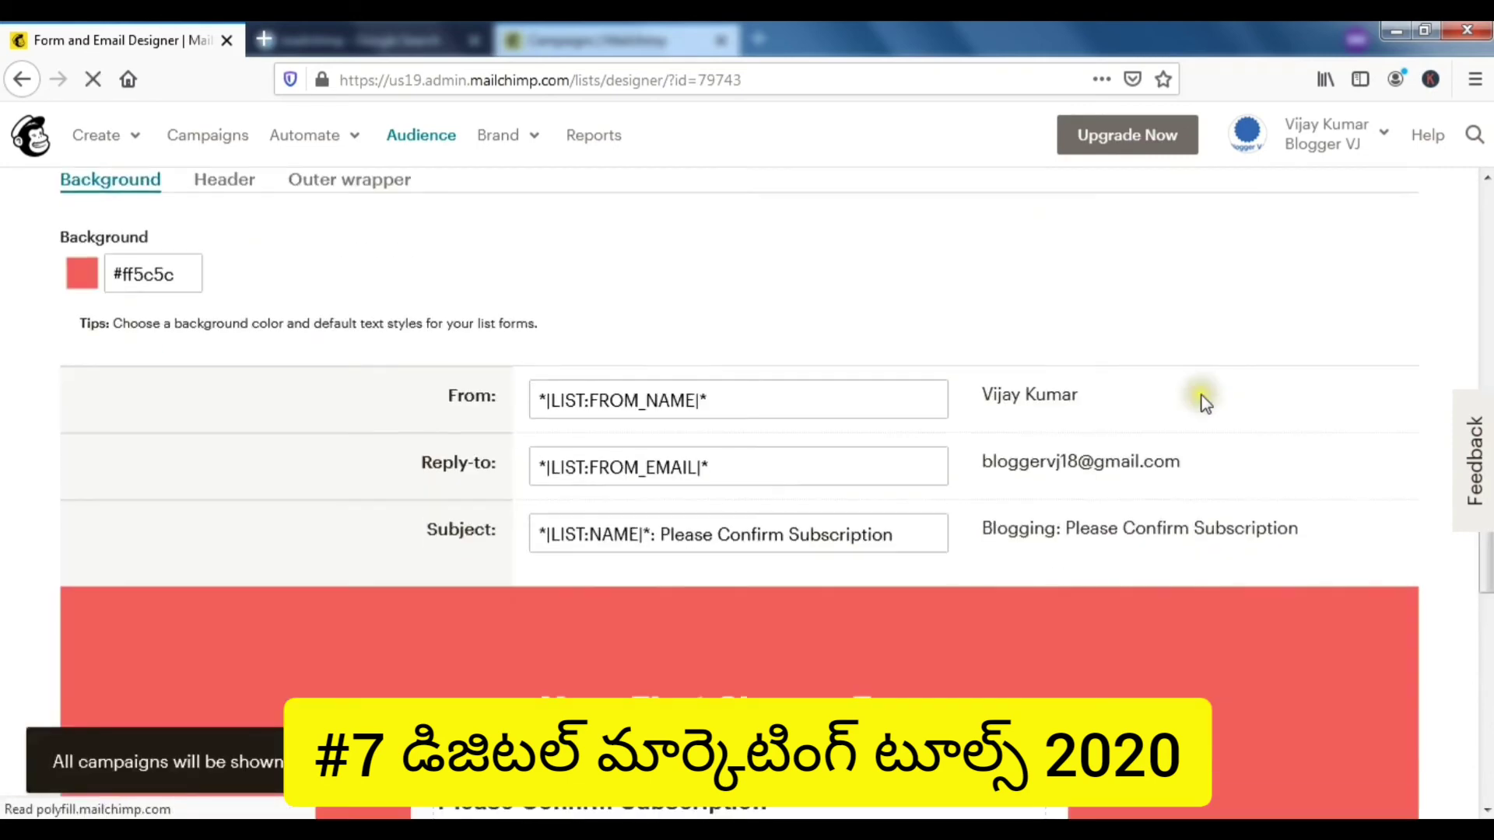
pyautogui.scroll(-1, 870, 589)
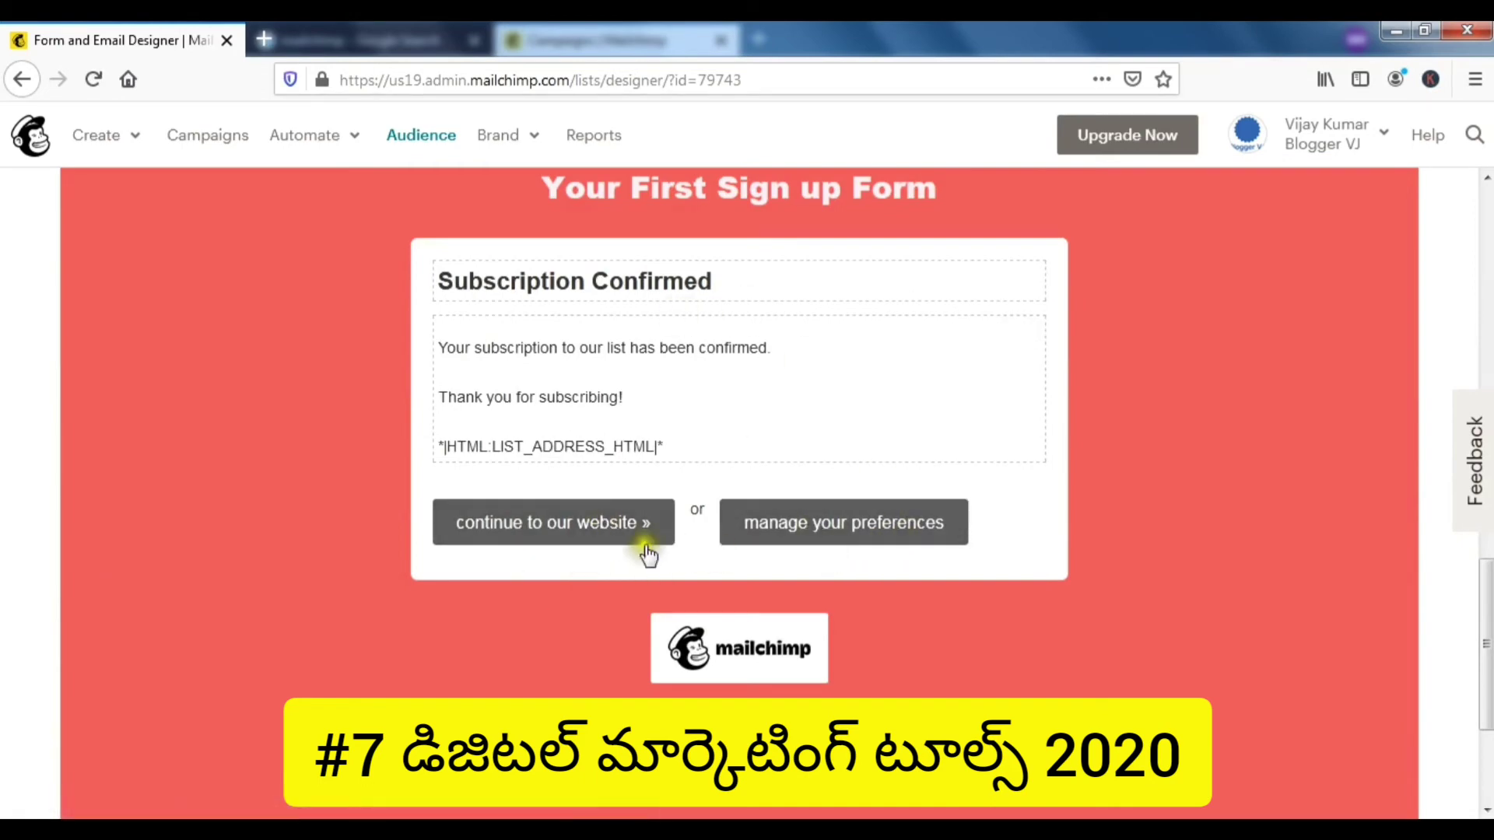
pyautogui.scroll(1, 872, 476)
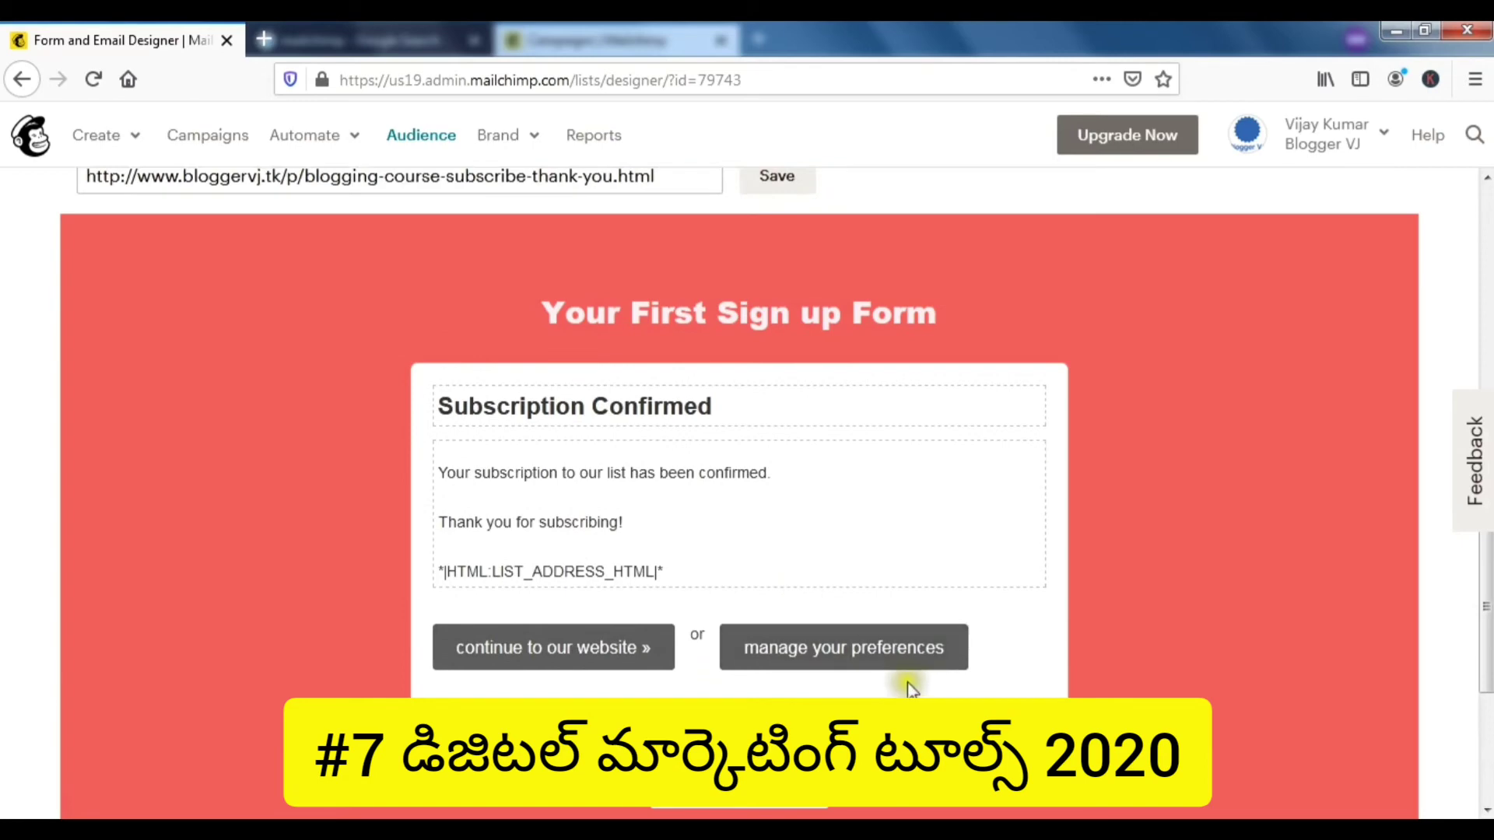
pyautogui.click(1026, 401)
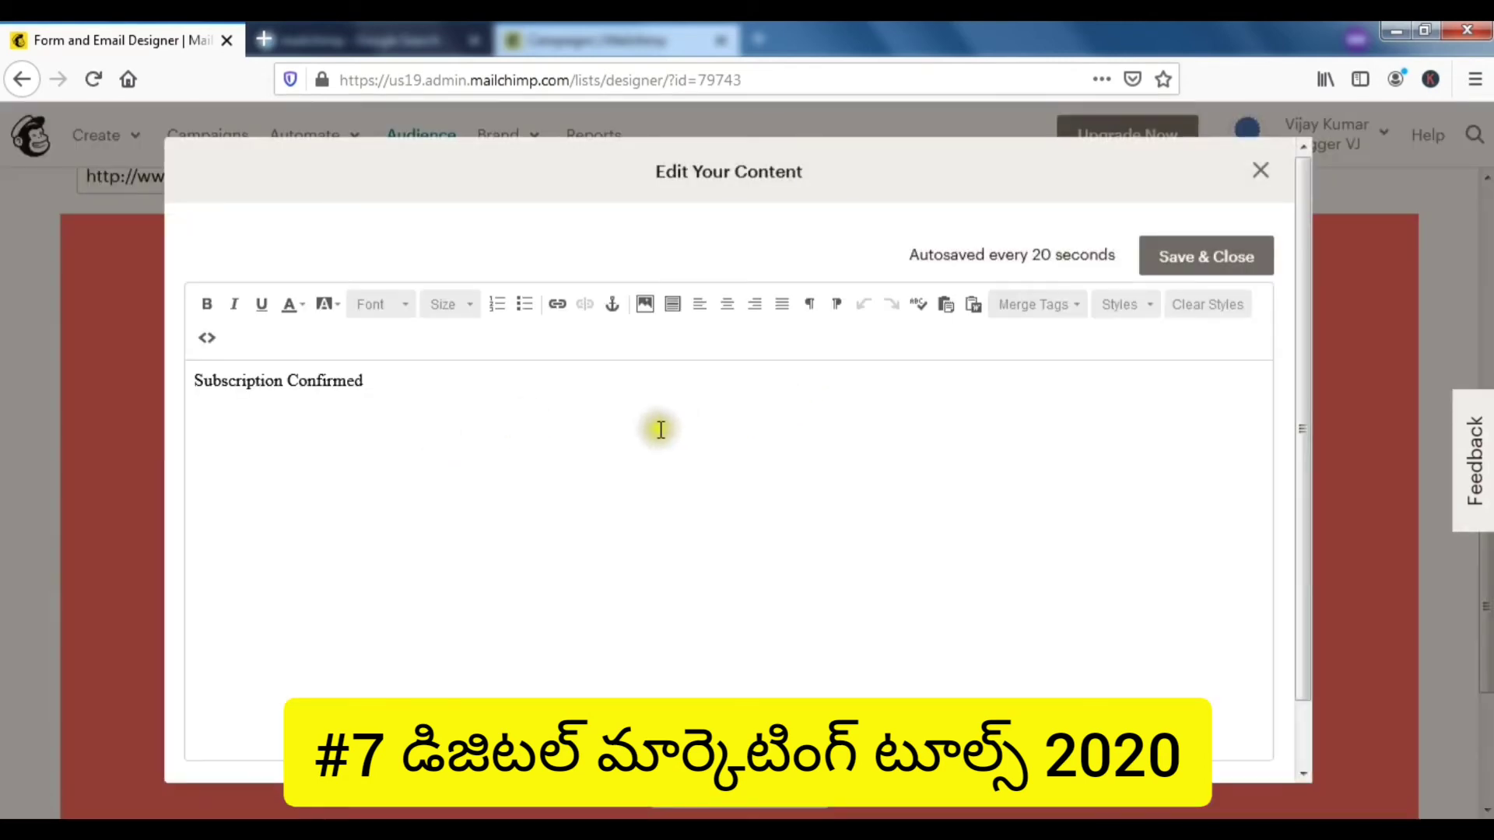
pyautogui.doubleClick(447, 379)
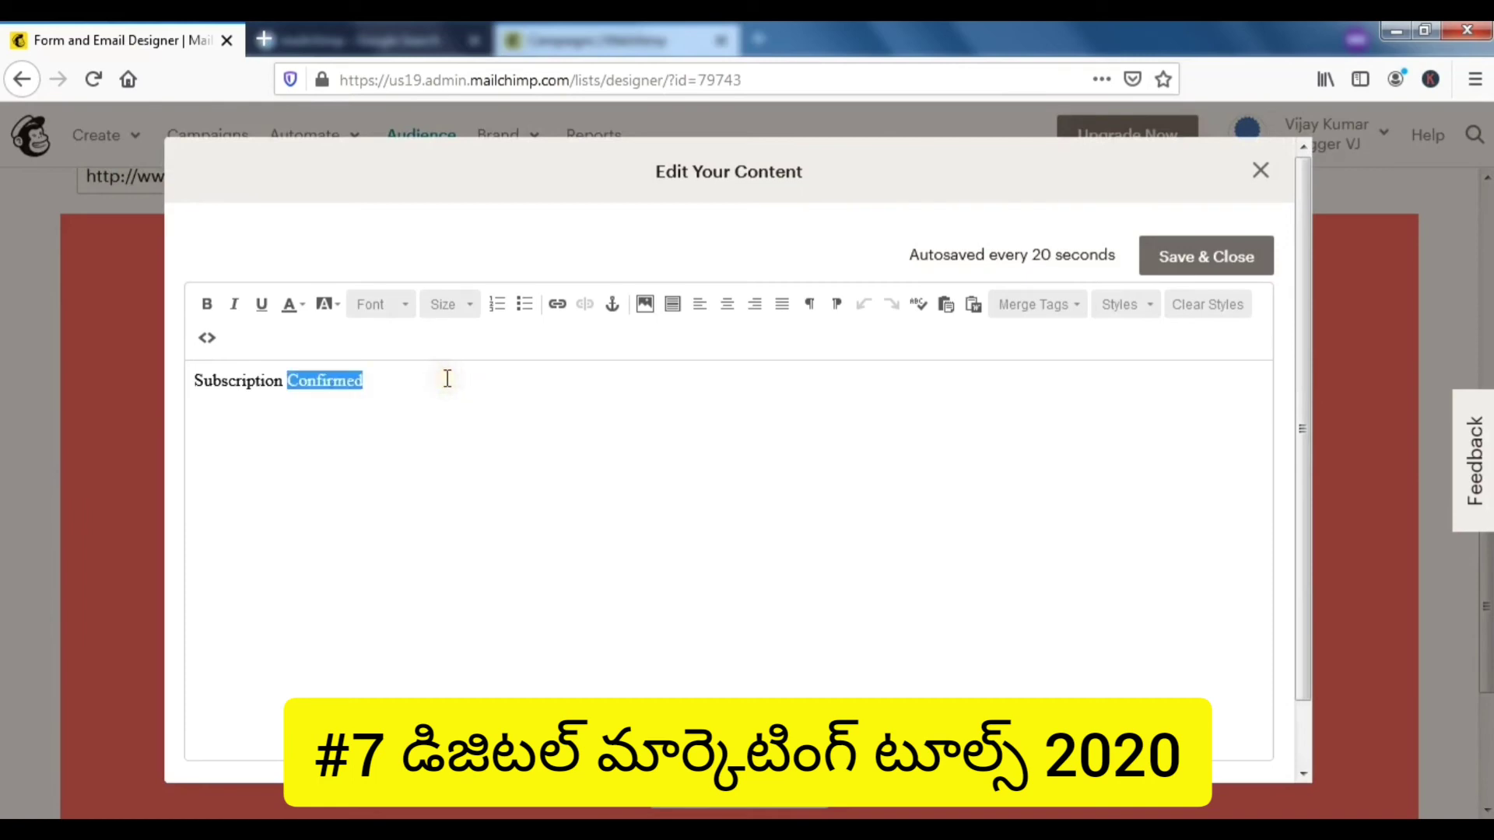
pyautogui.click(447, 379)
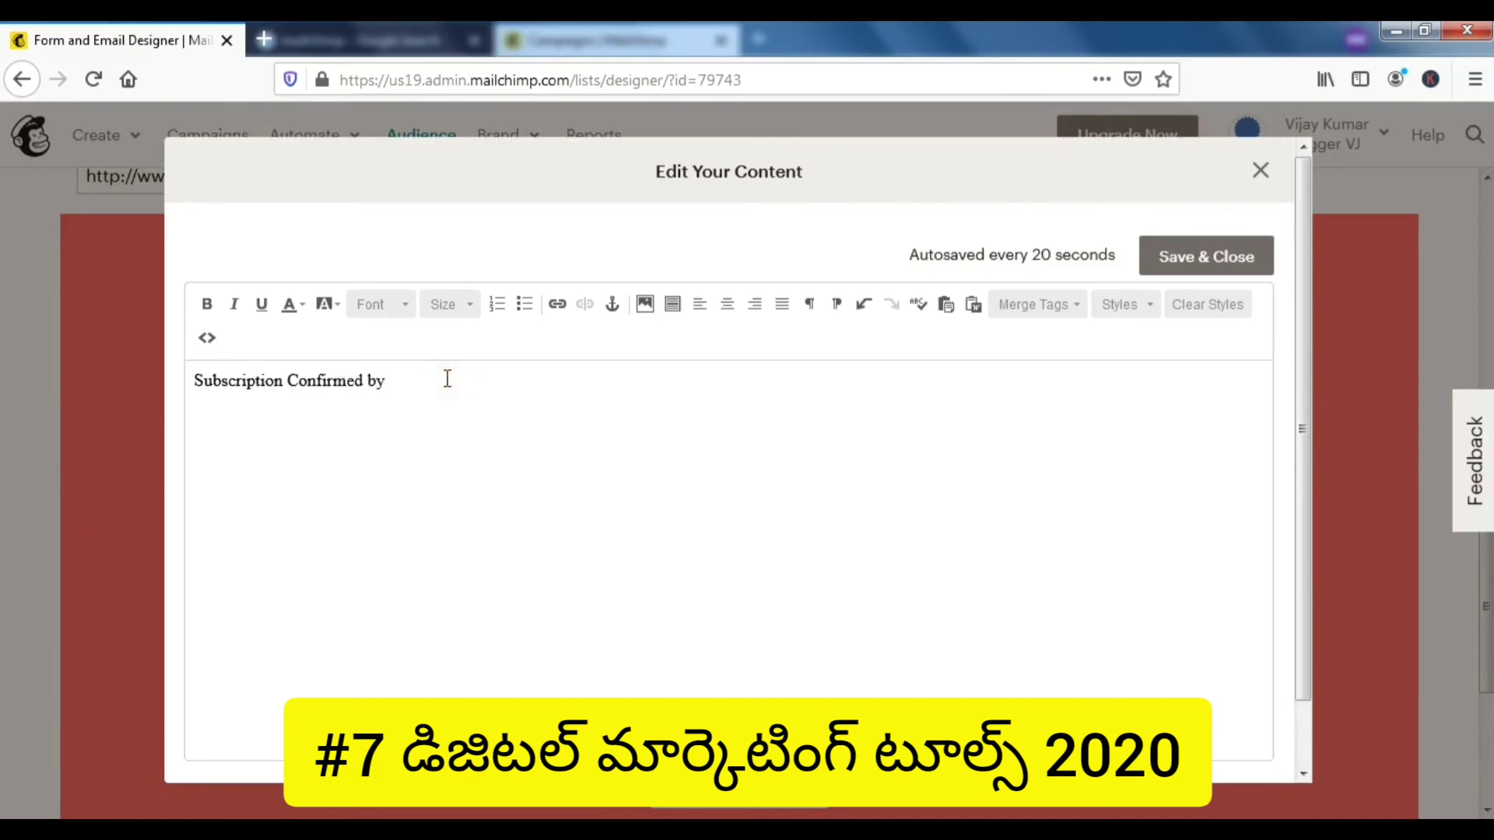
pyautogui.click(1204, 269)
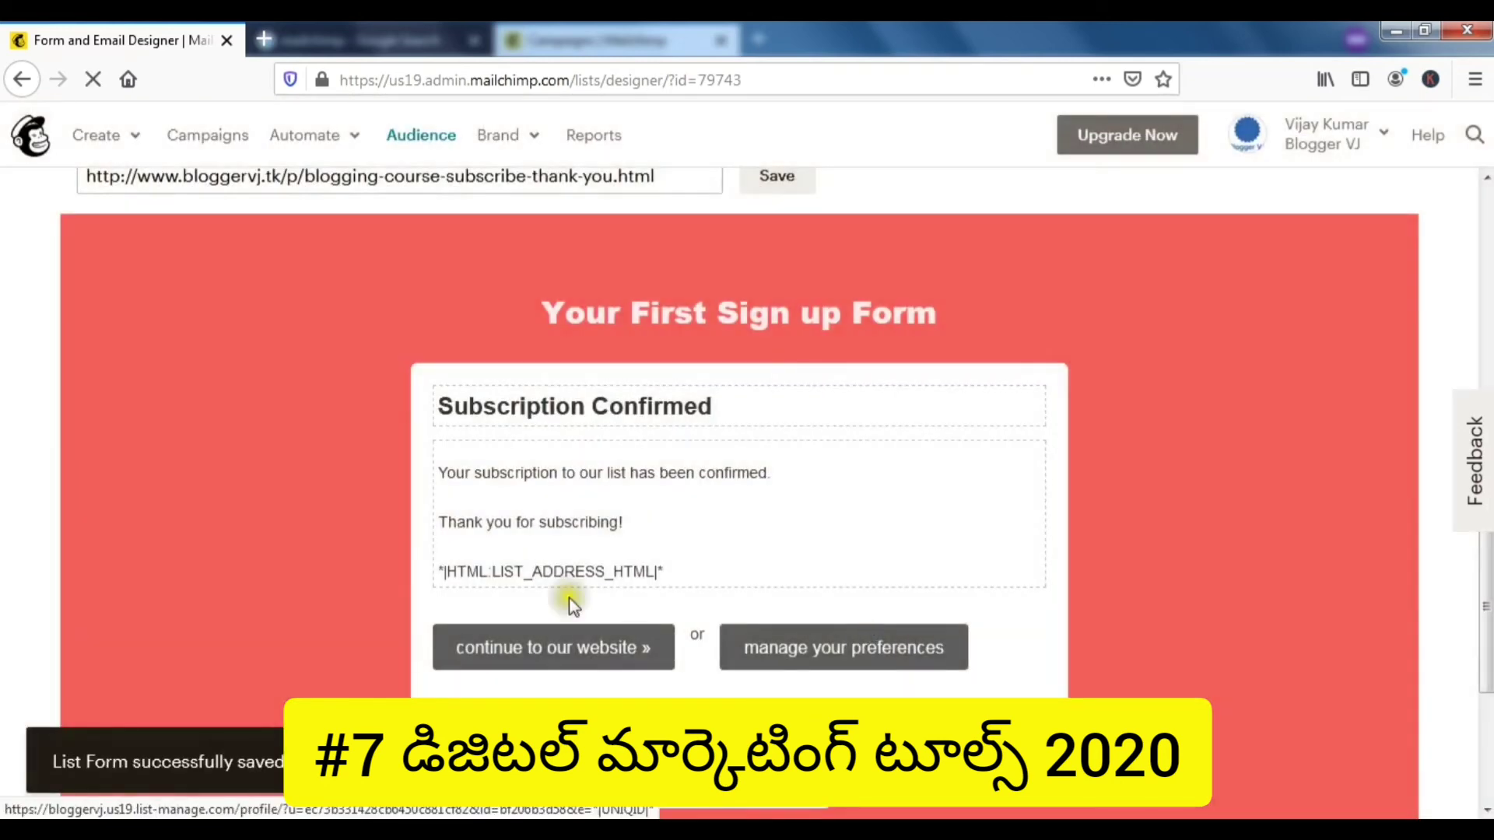
pyautogui.scroll(3, 345, 532)
pyautogui.scroll(4, 345, 532)
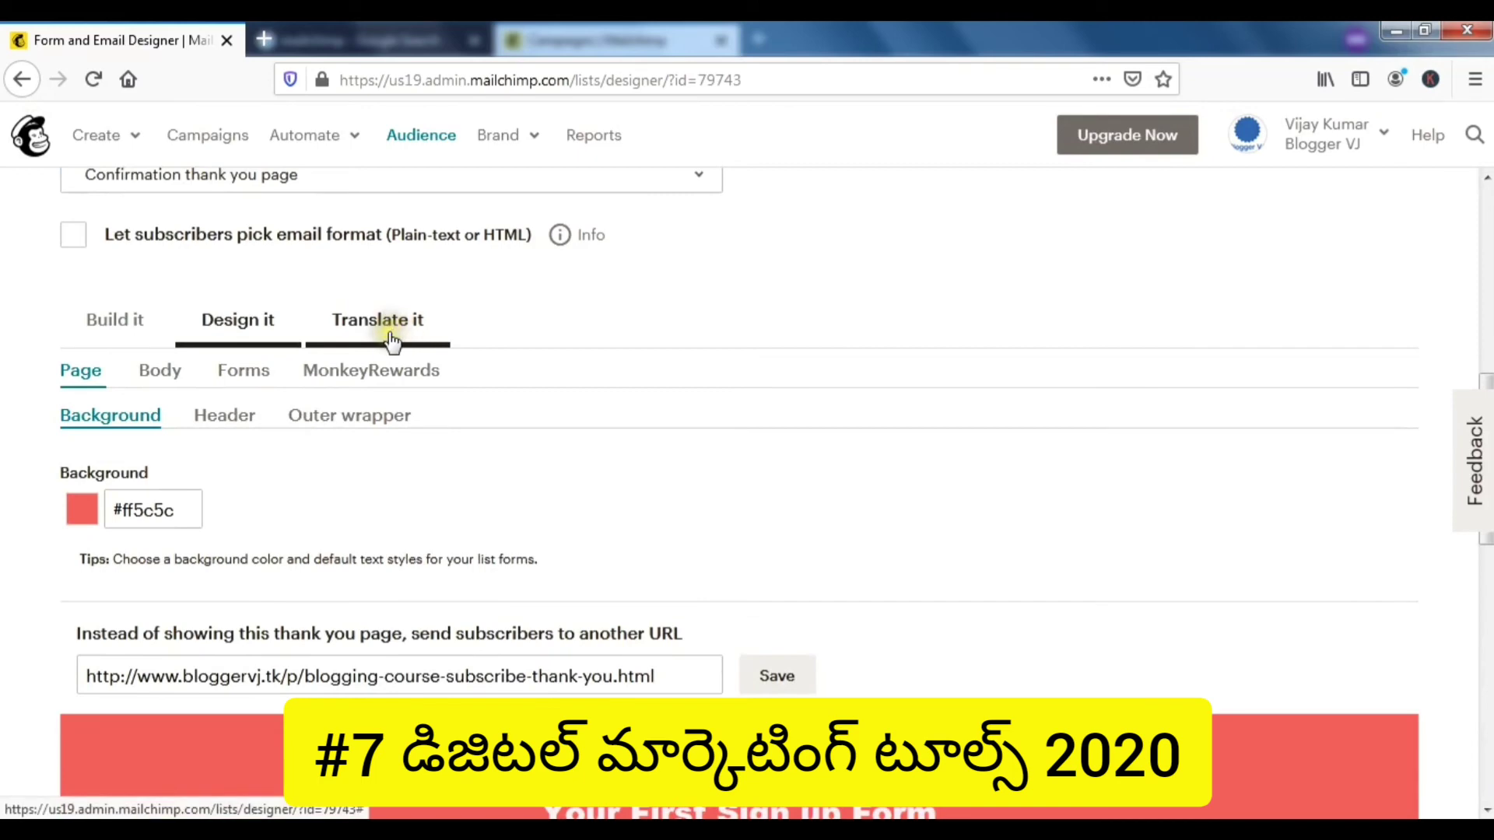
pyautogui.scroll(4, 477, 383)
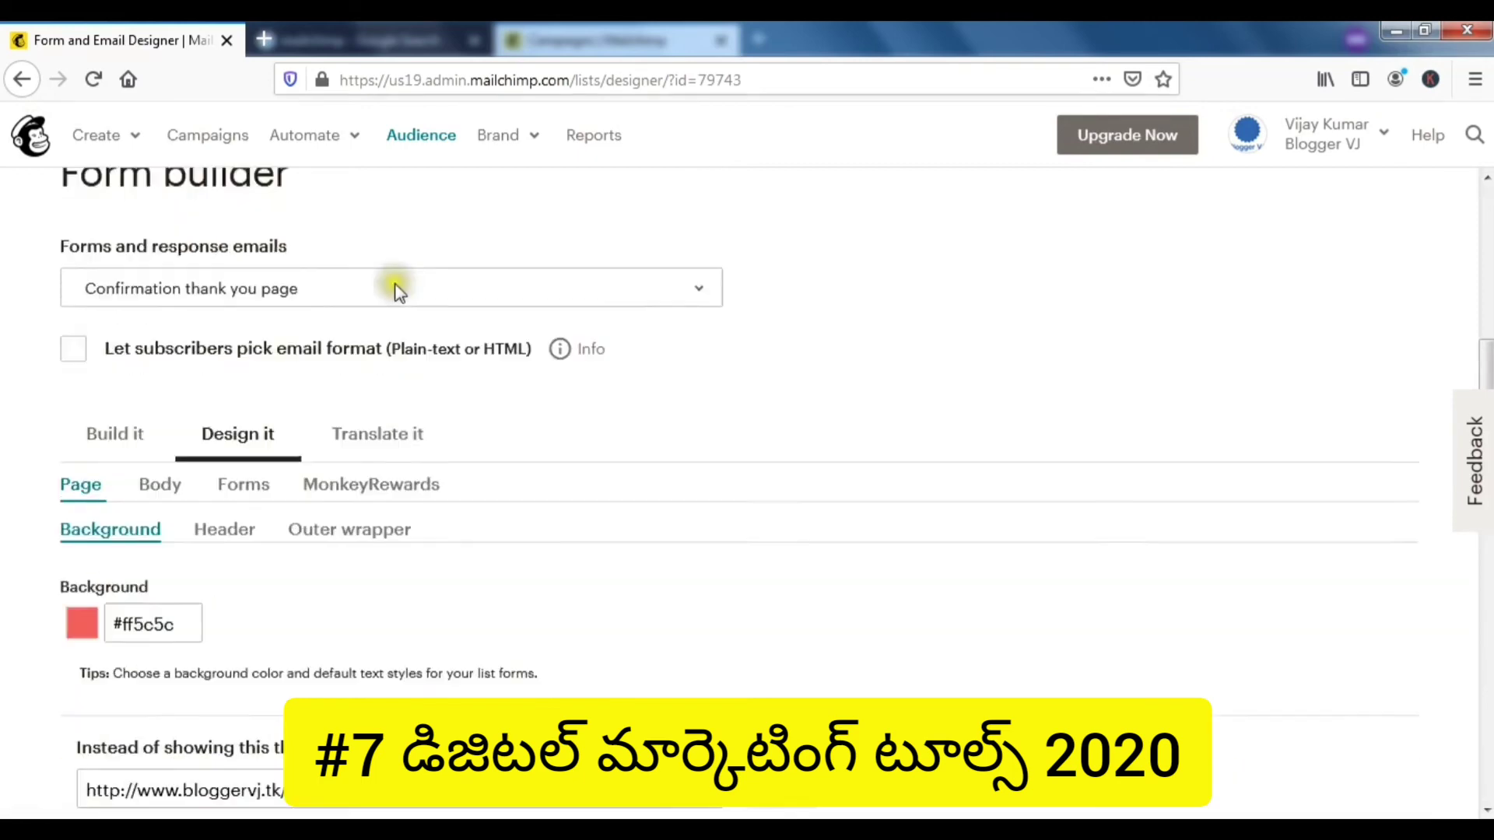
# - Copy the Signup form's web address and load the live form in a new tab
pyautogui.click(428, 422)
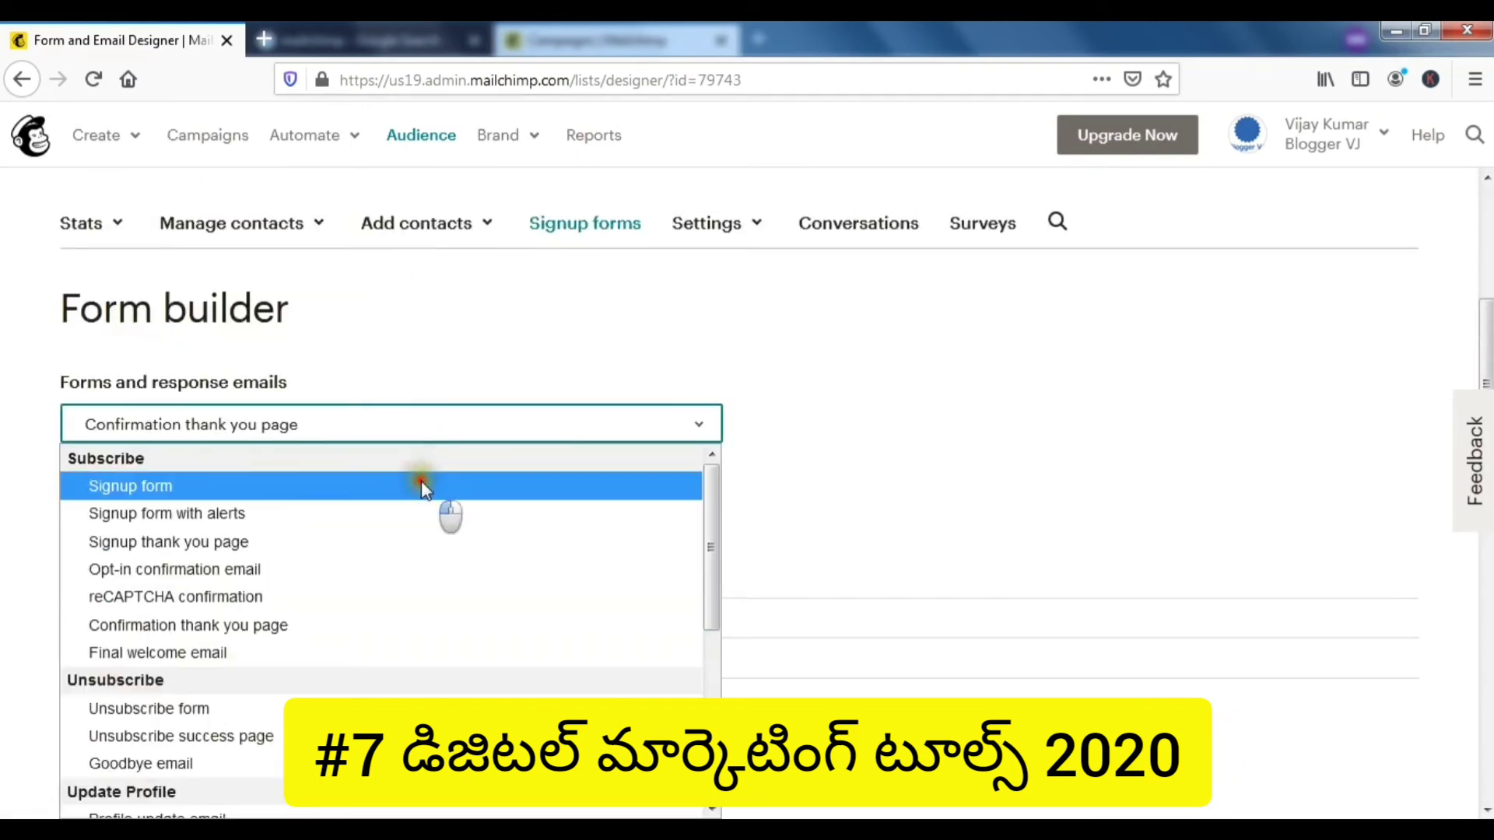
pyautogui.click(424, 481)
pyautogui.scroll(-4, 483, 540)
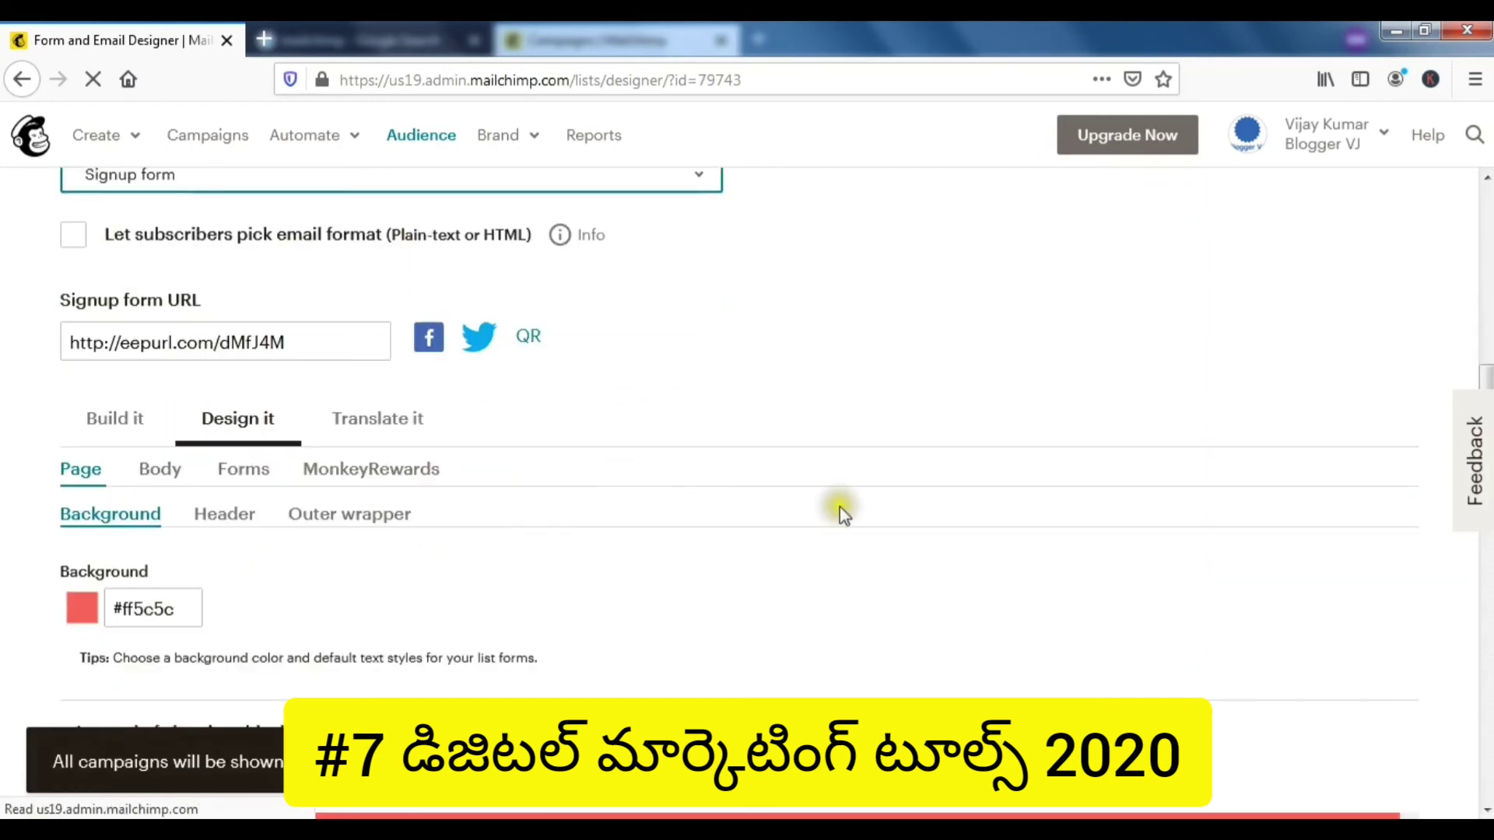
pyautogui.moveTo(305, 354); pyautogui.dragTo(40, 344)
pyautogui.hotkey('ctrl', 'c')
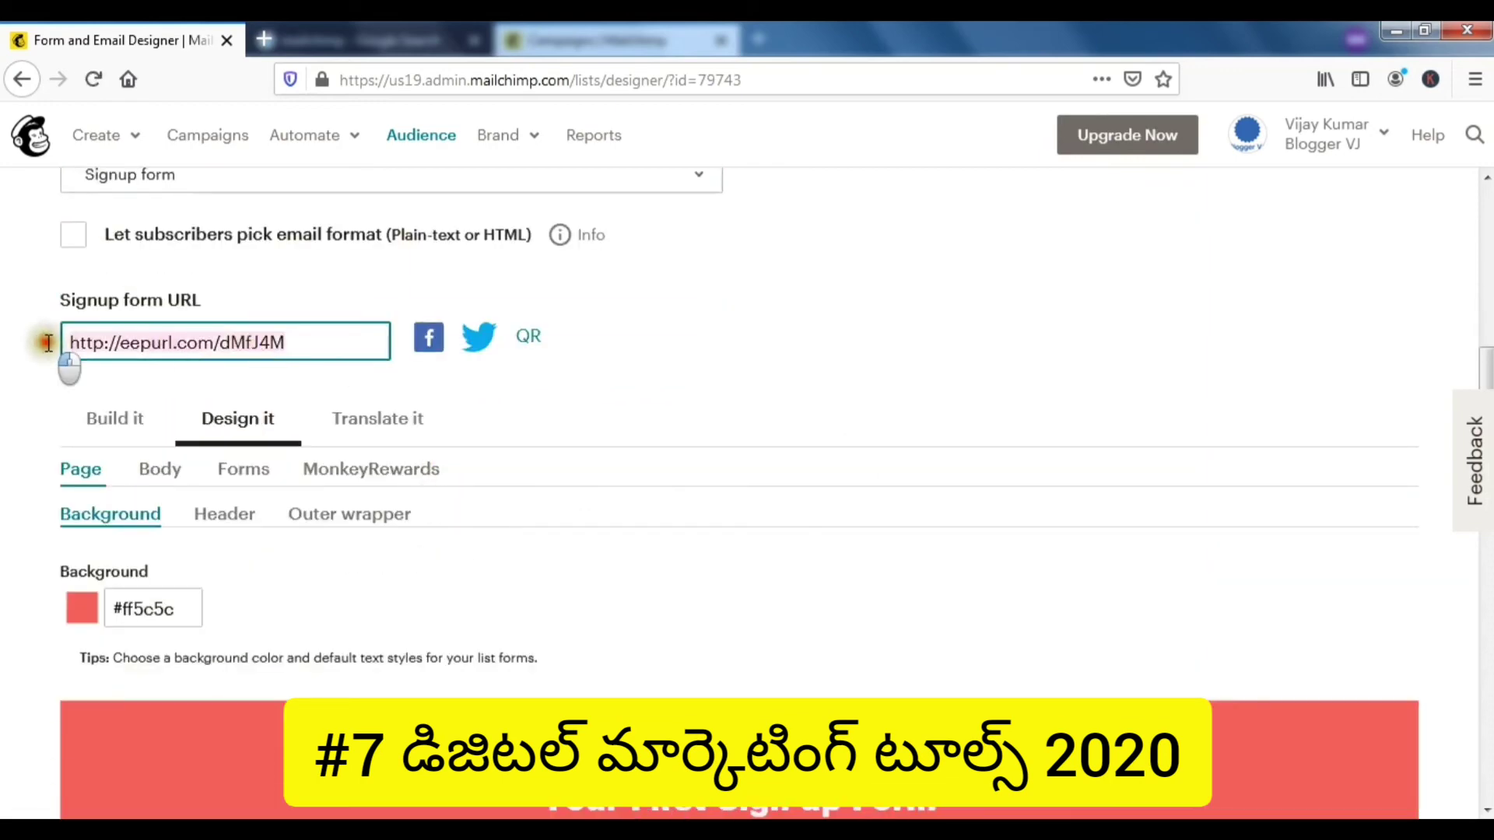
pyautogui.click(263, 38)
pyautogui.hotkey('ctrl', 'v')
pyautogui.press('Return')
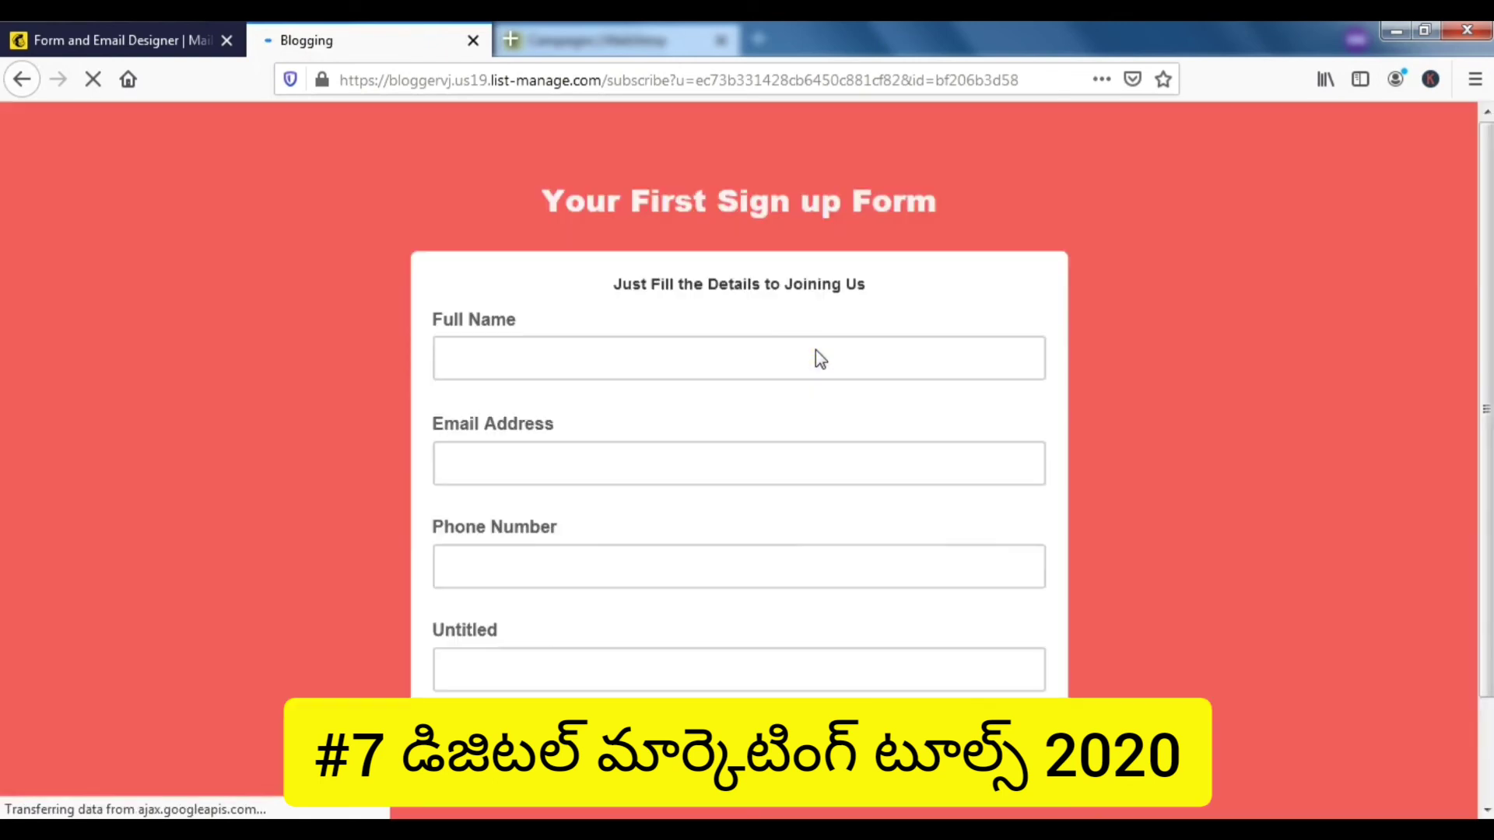
# - Submit a test signup with a full name and email, passing reCAPTCHA to subscribe
pyautogui.scroll(-2, 1107, 373)
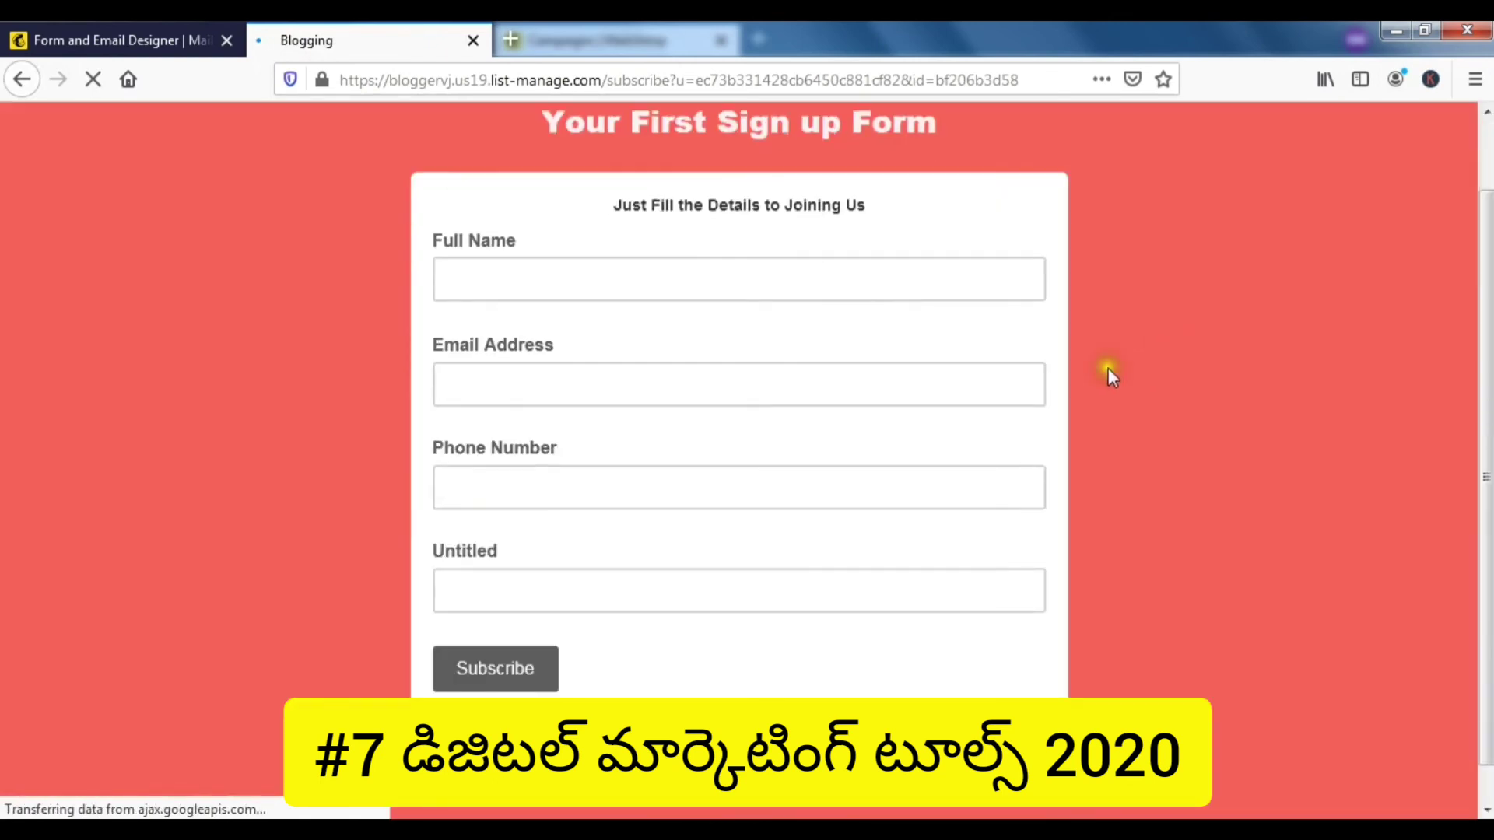
pyautogui.scroll(1, 936, 436)
pyautogui.click(887, 355)
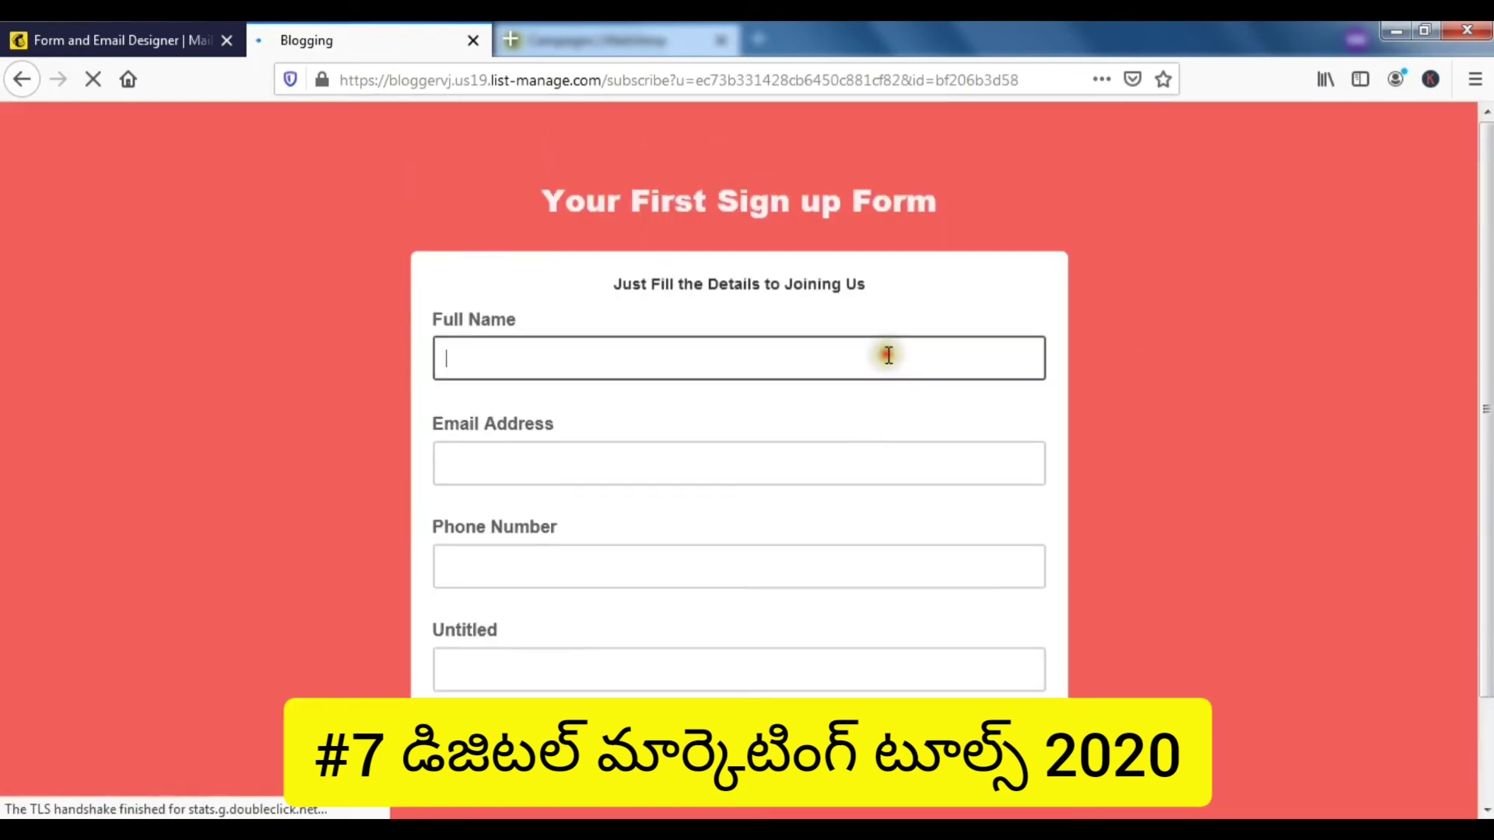
pyautogui.write('VIjay')
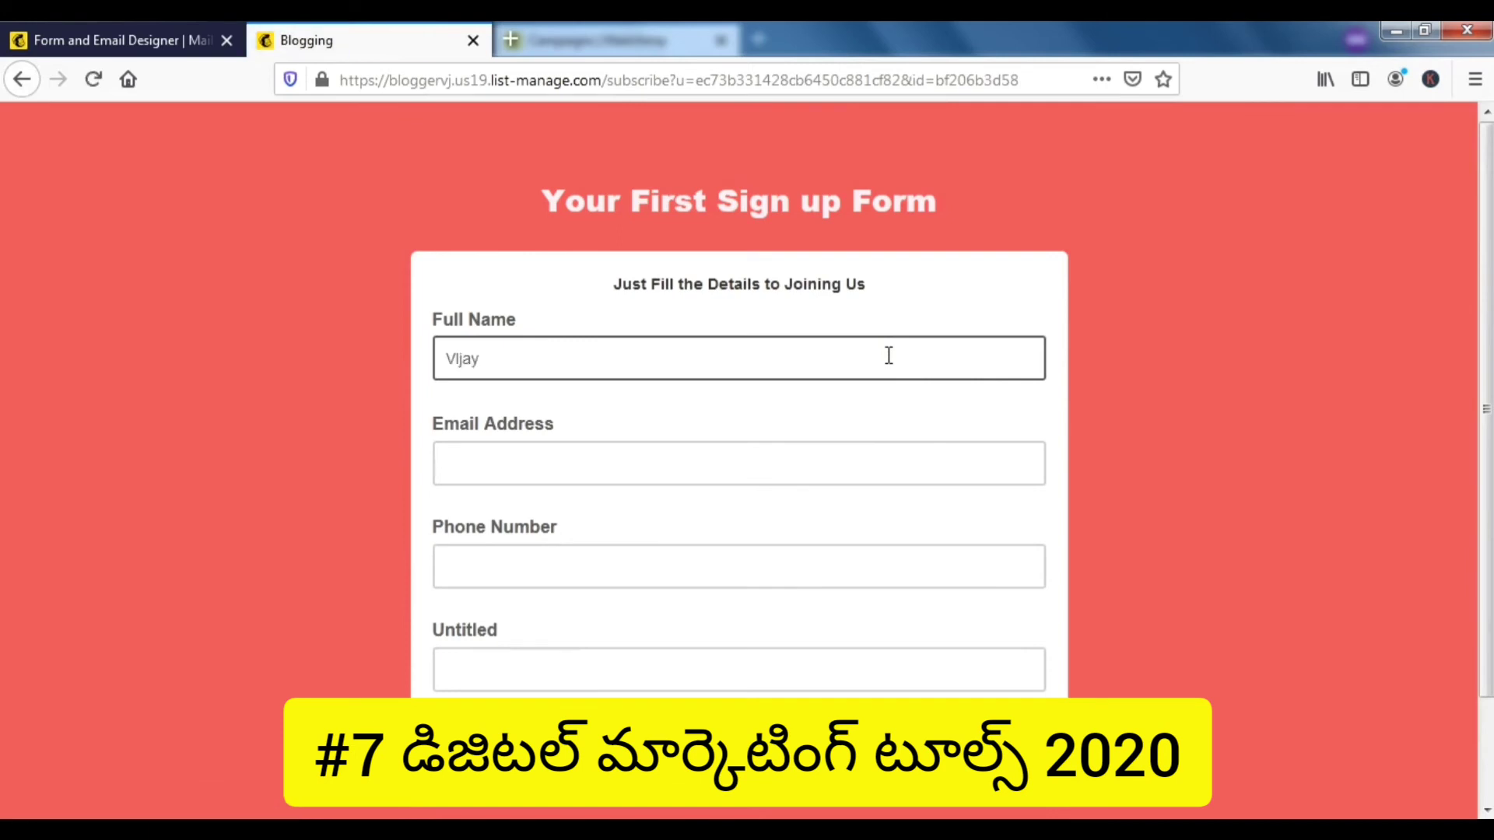
pyautogui.press('Tab')
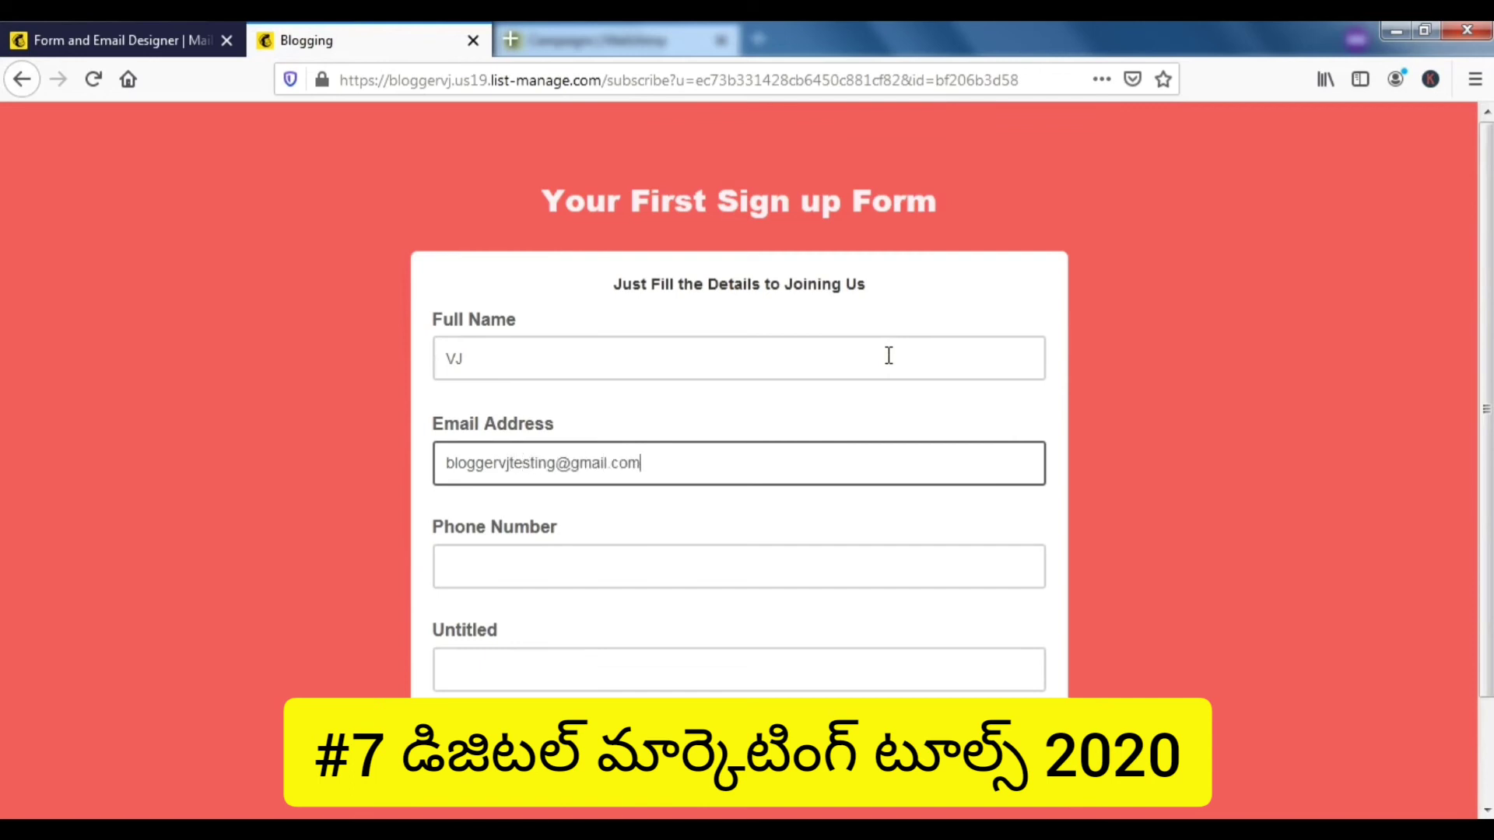
pyautogui.press('Tab')
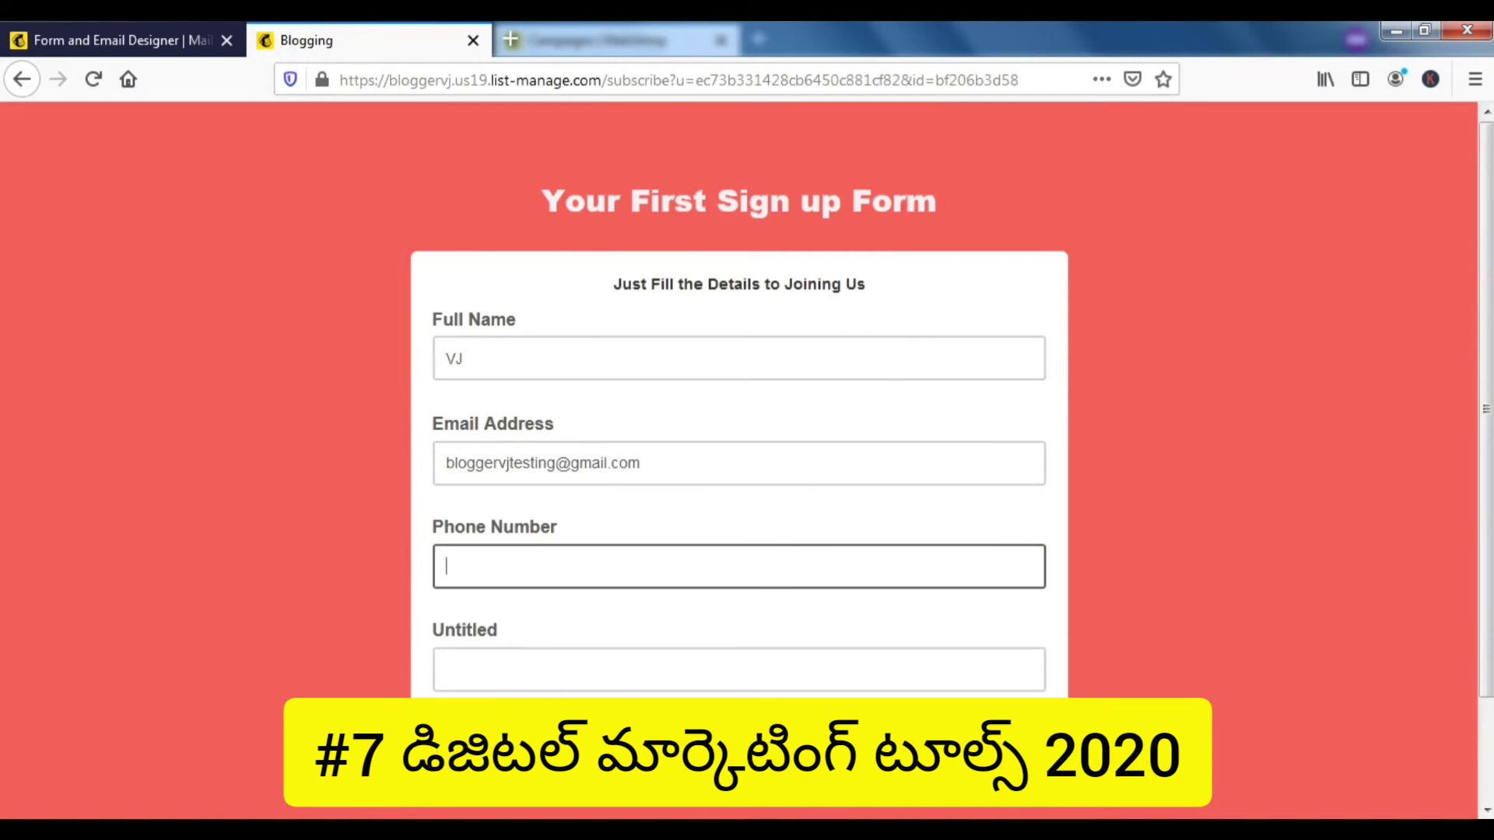
pyautogui.press('Return')
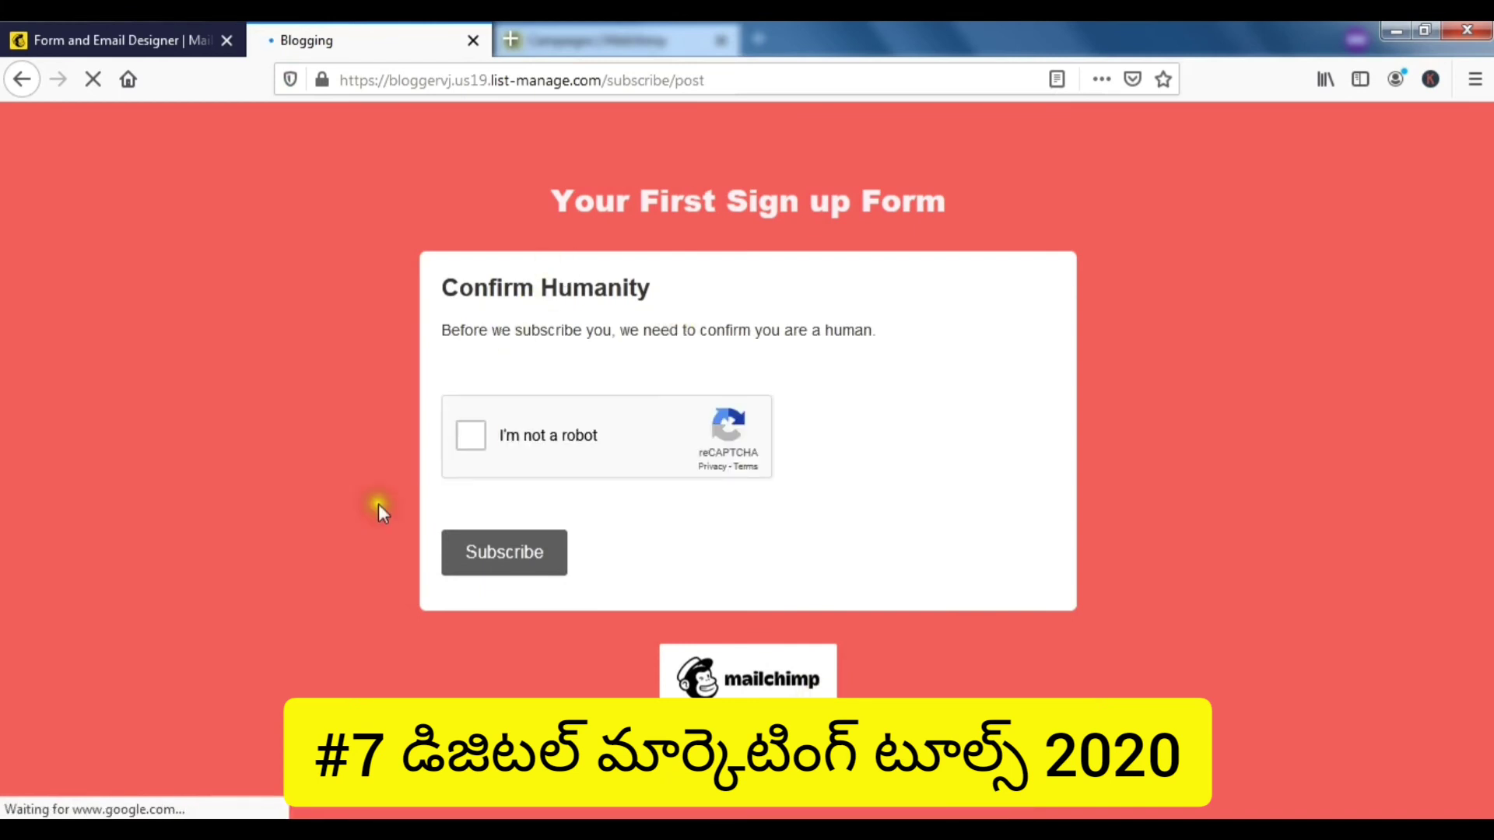
pyautogui.click(471, 436)
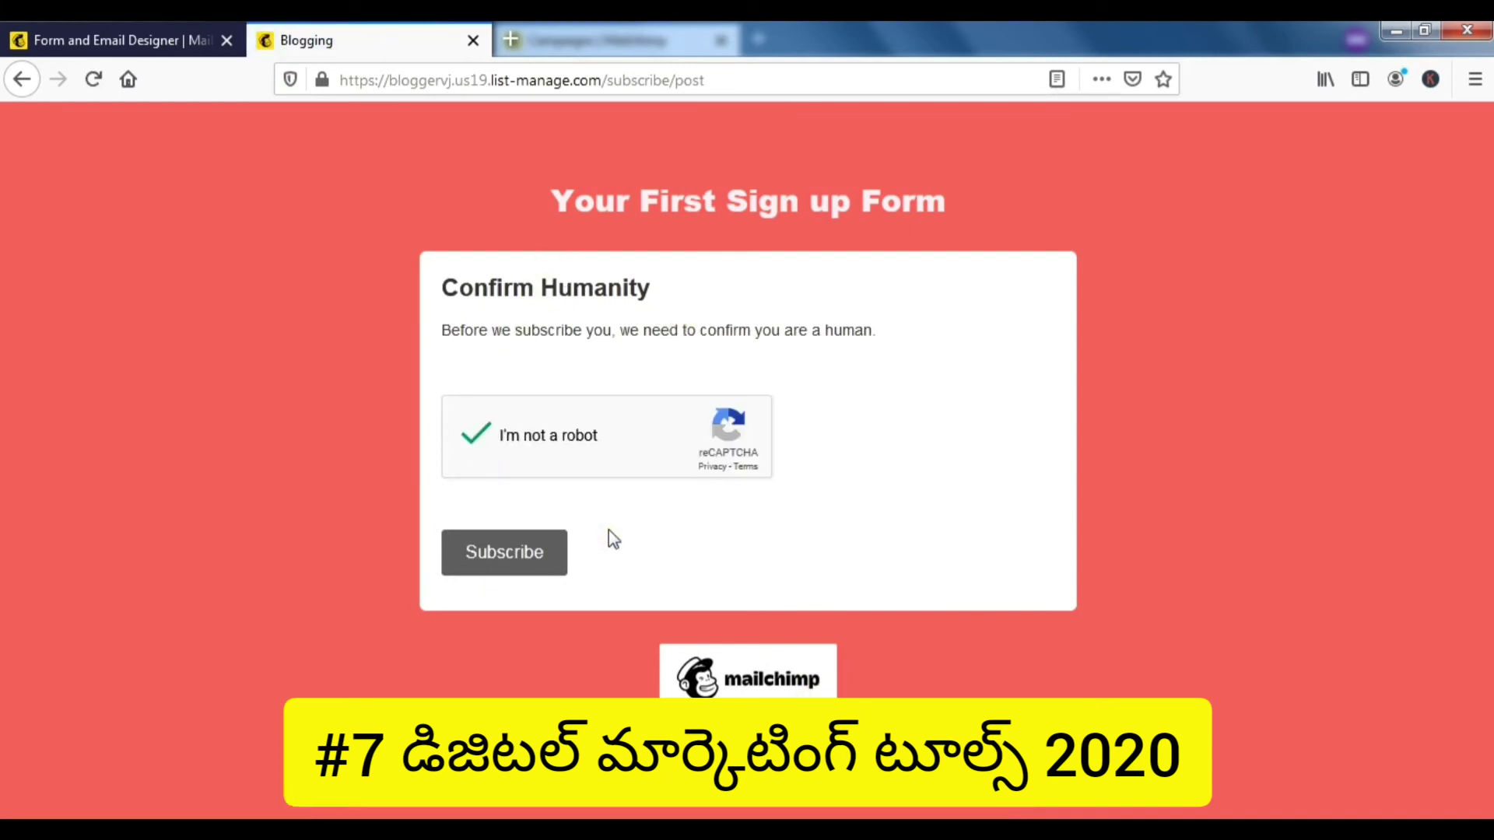
pyautogui.click(525, 554)
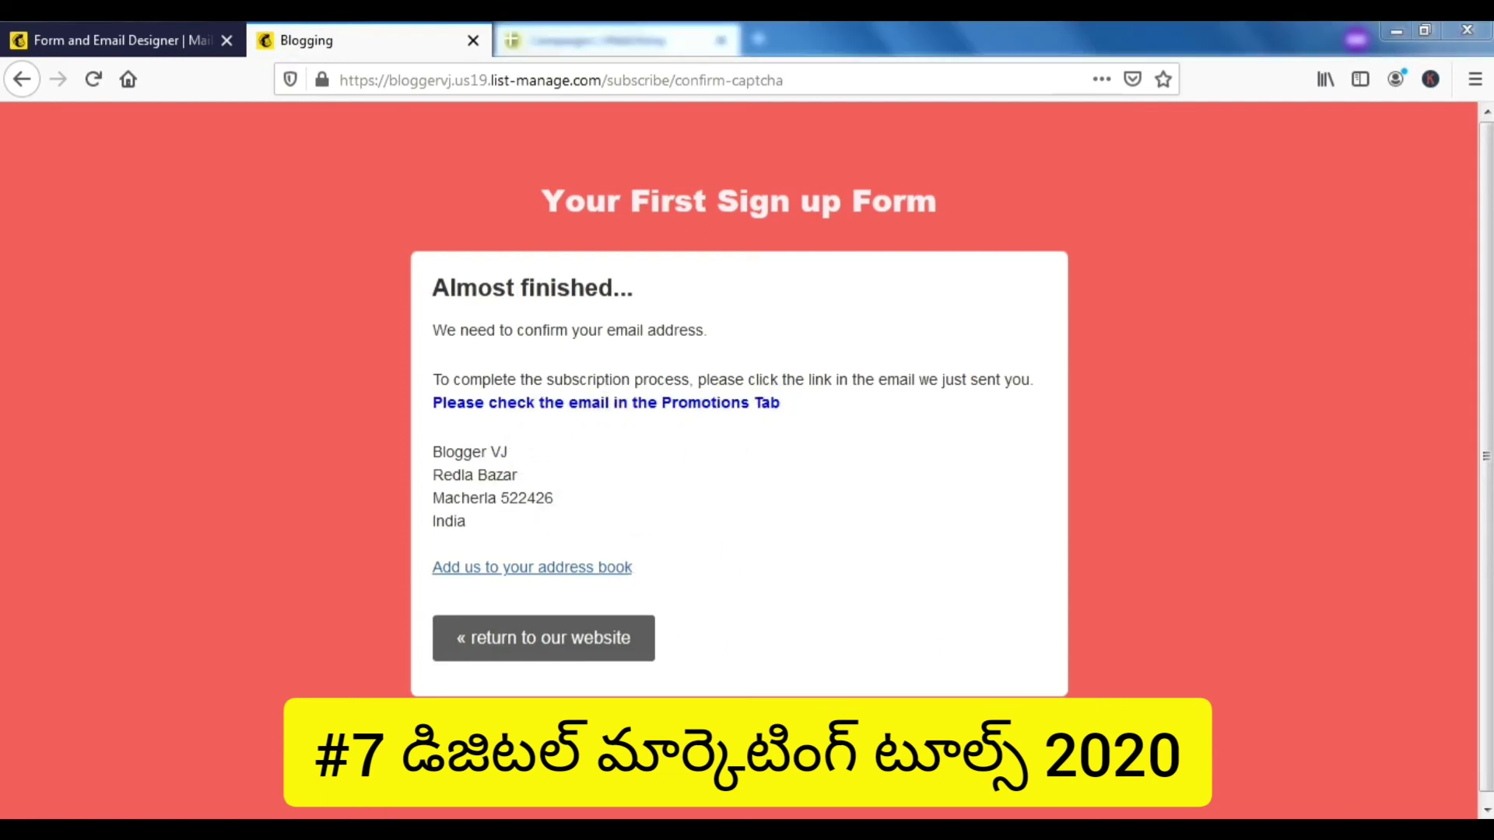
pyautogui.click(241, 706)
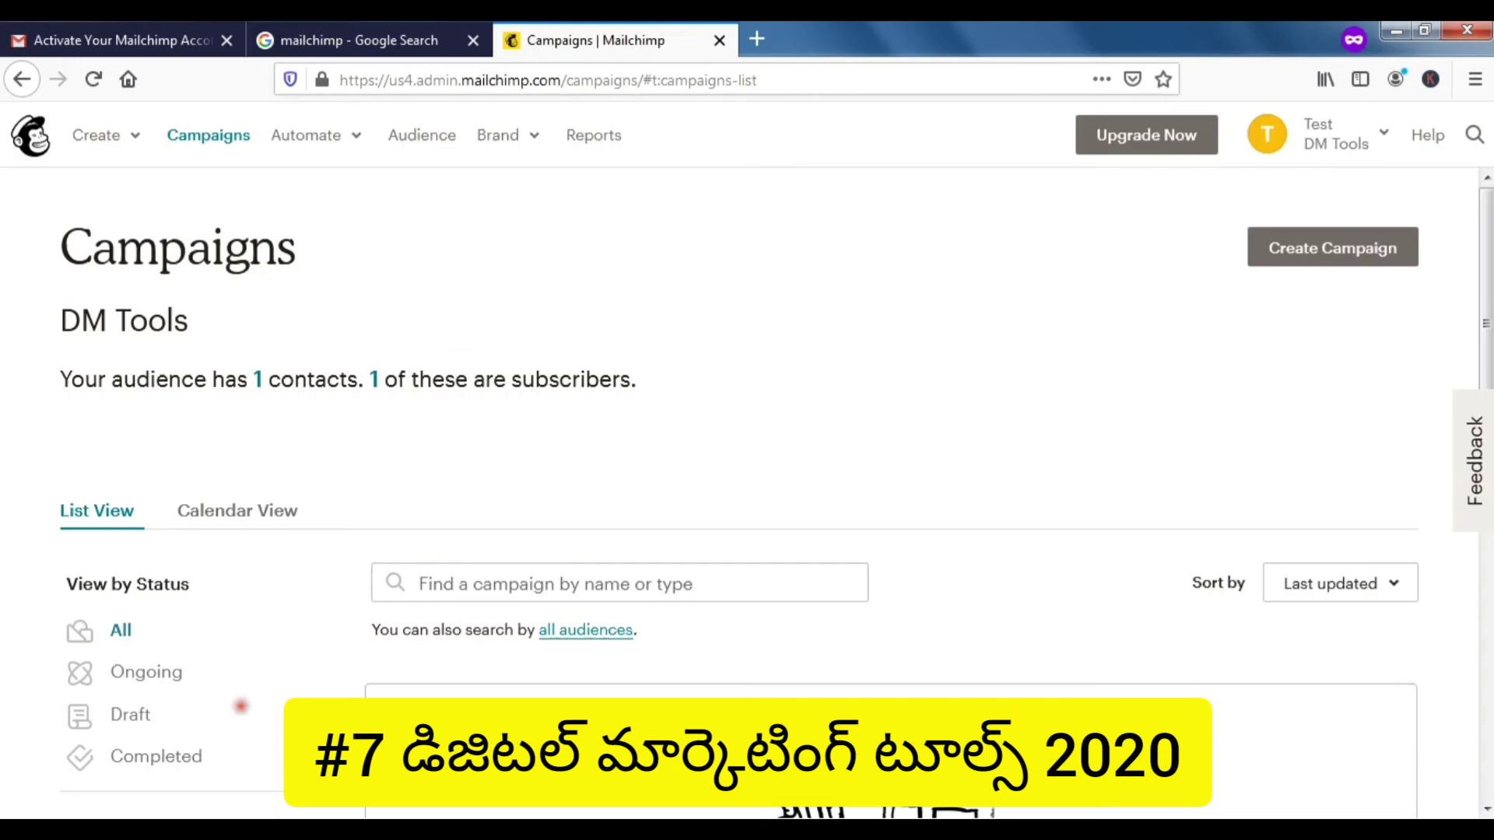
# - In Gmail, open the Please Confirm Subscription email and follow its subscribe link
pyautogui.click(195, 35)
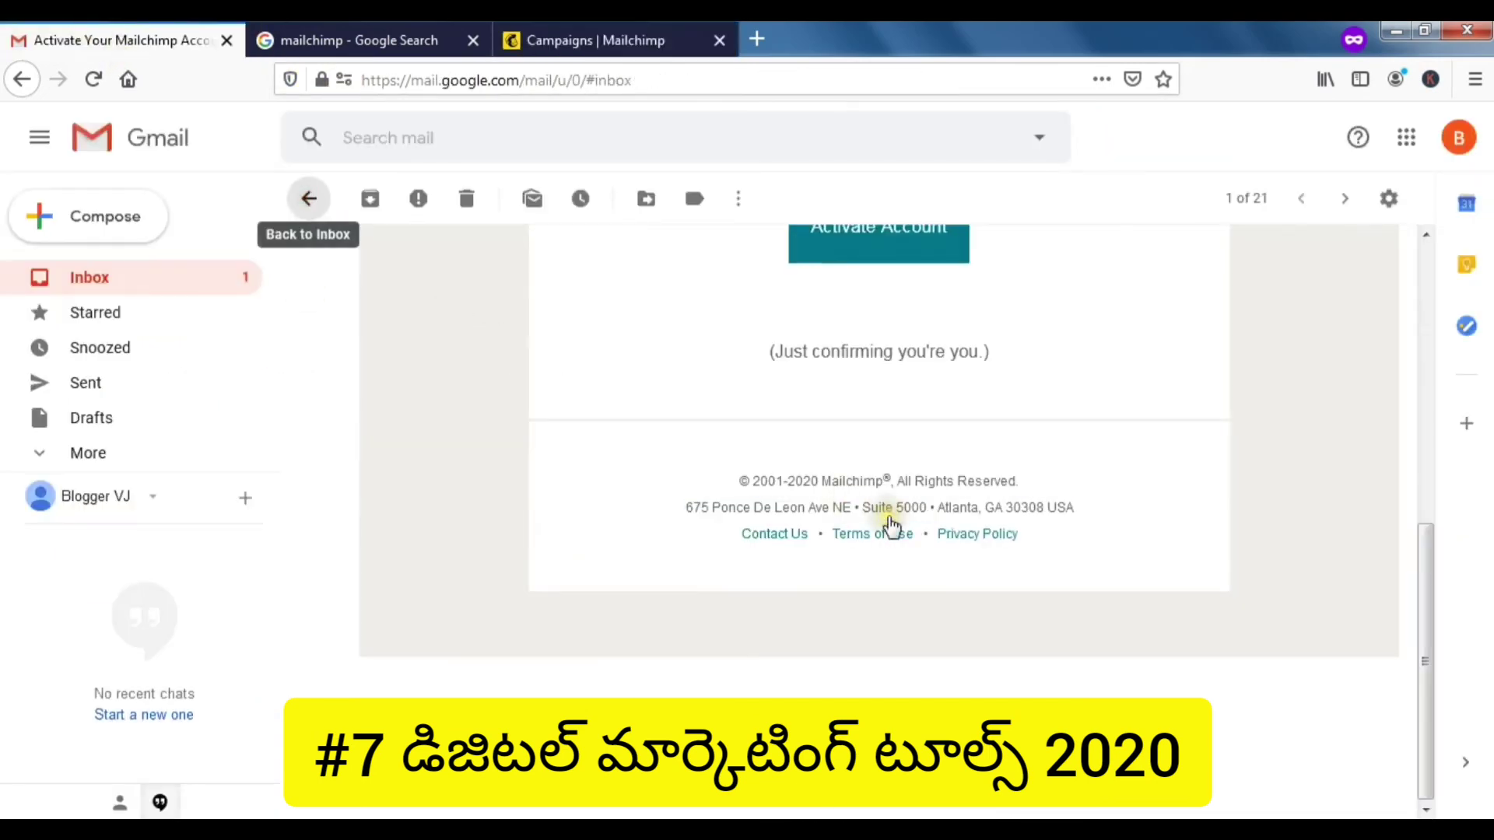
pyautogui.press('u')
pyautogui.click(709, 311)
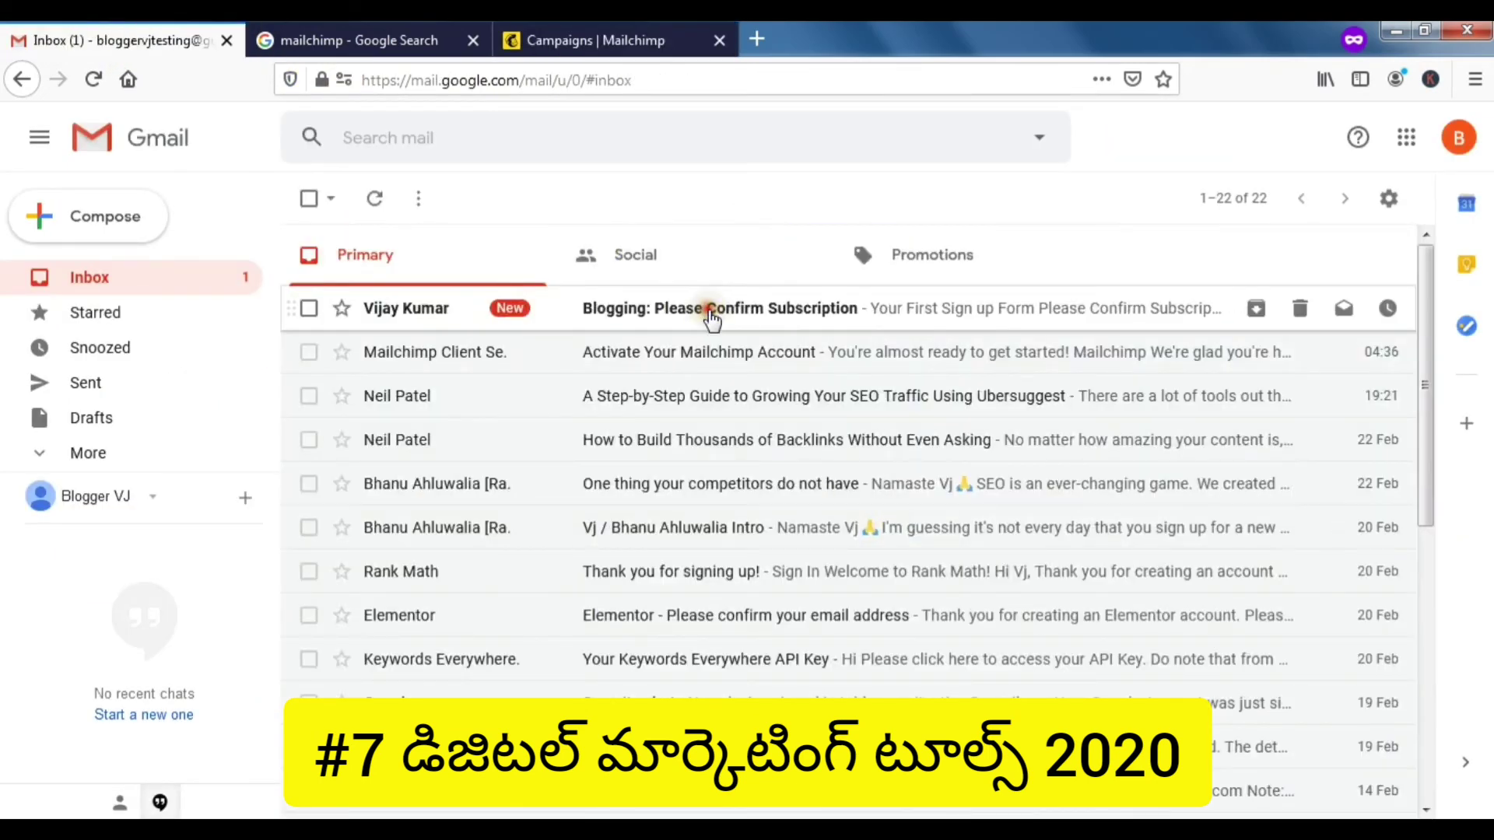
pyautogui.scroll(-2, 958, 482)
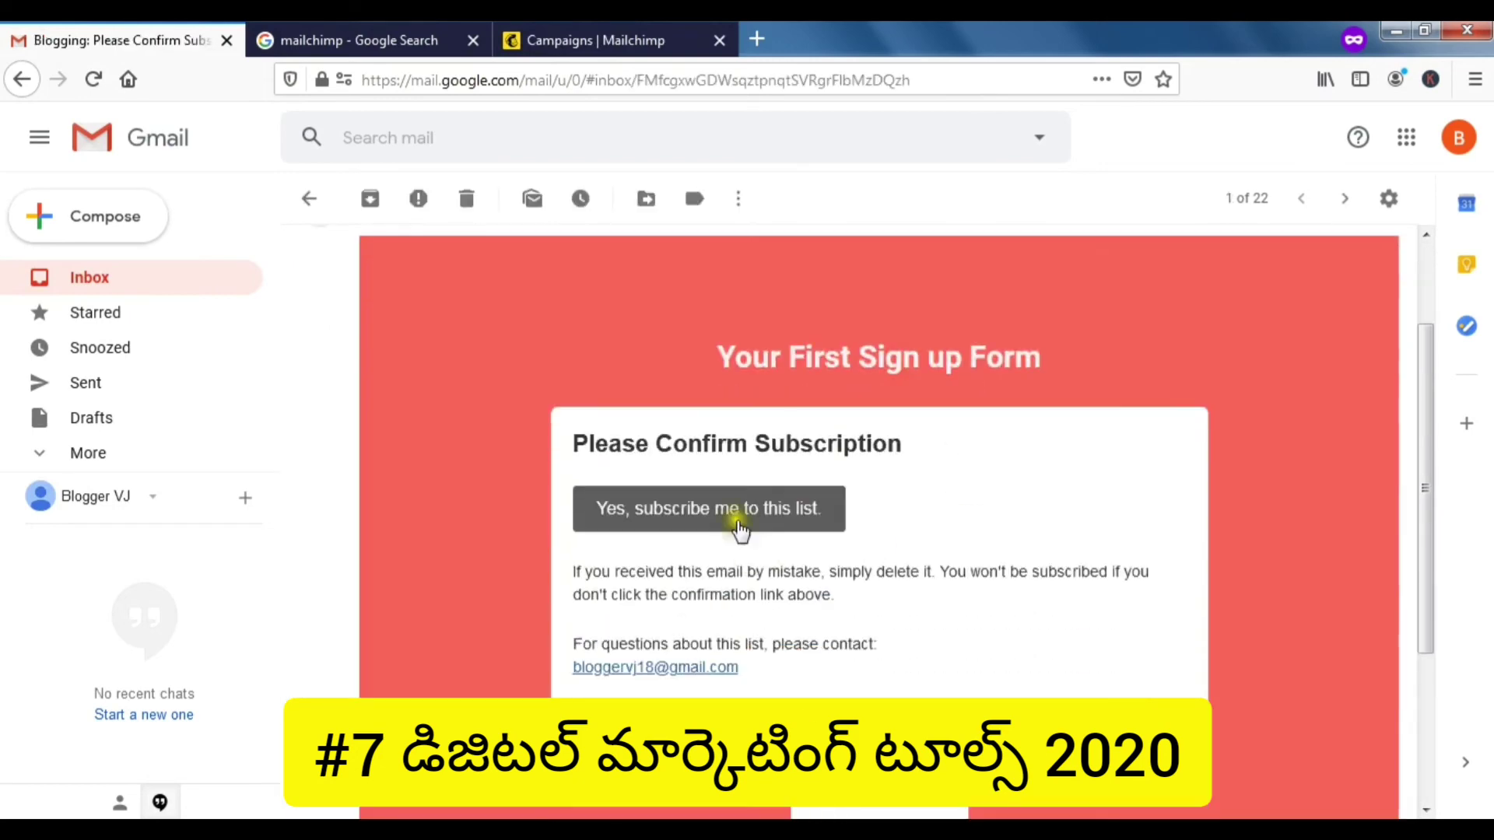
pyautogui.click(779, 520)
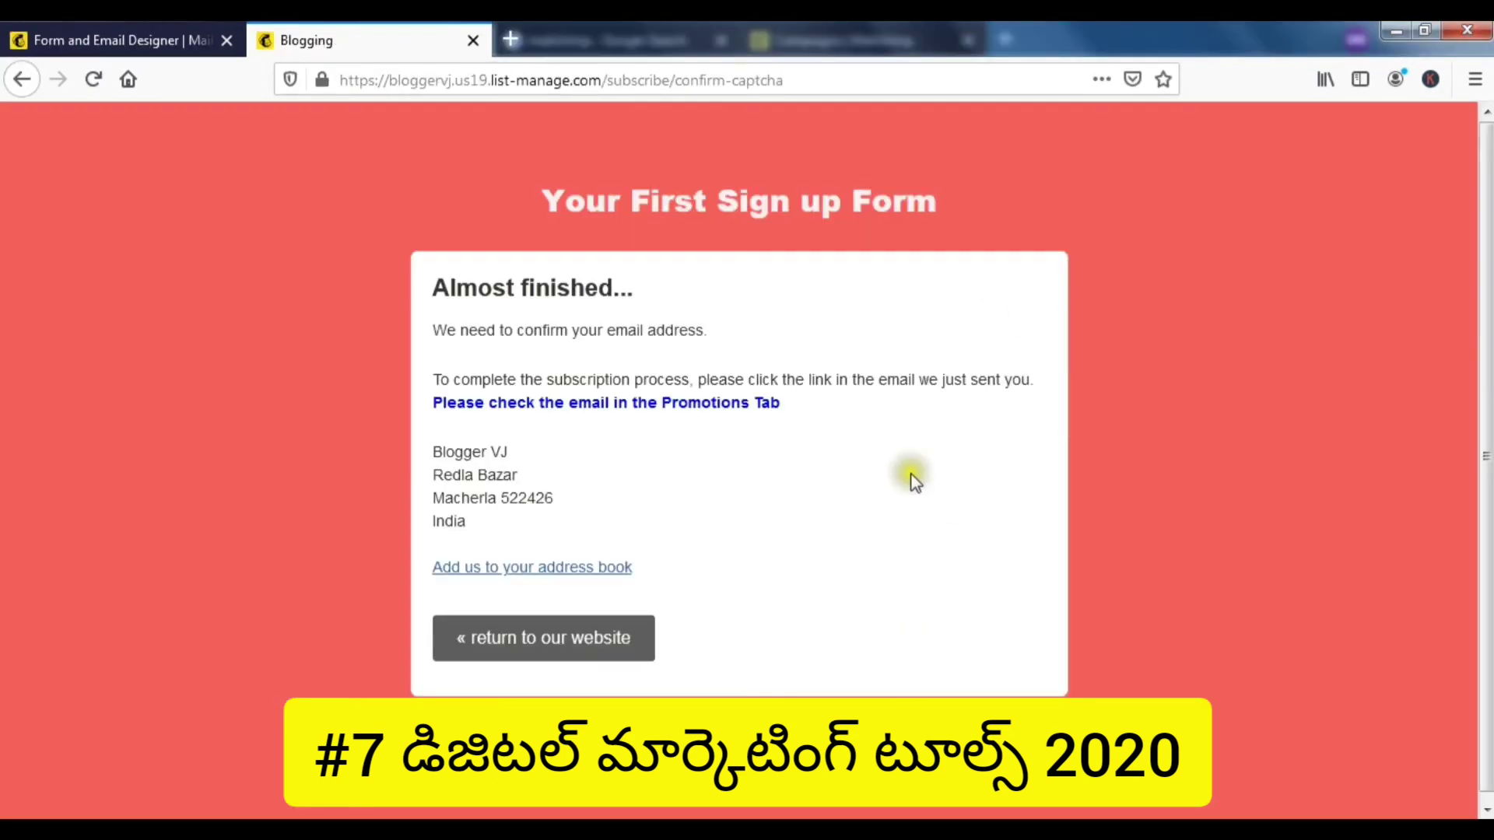
pyautogui.click(123, 23)
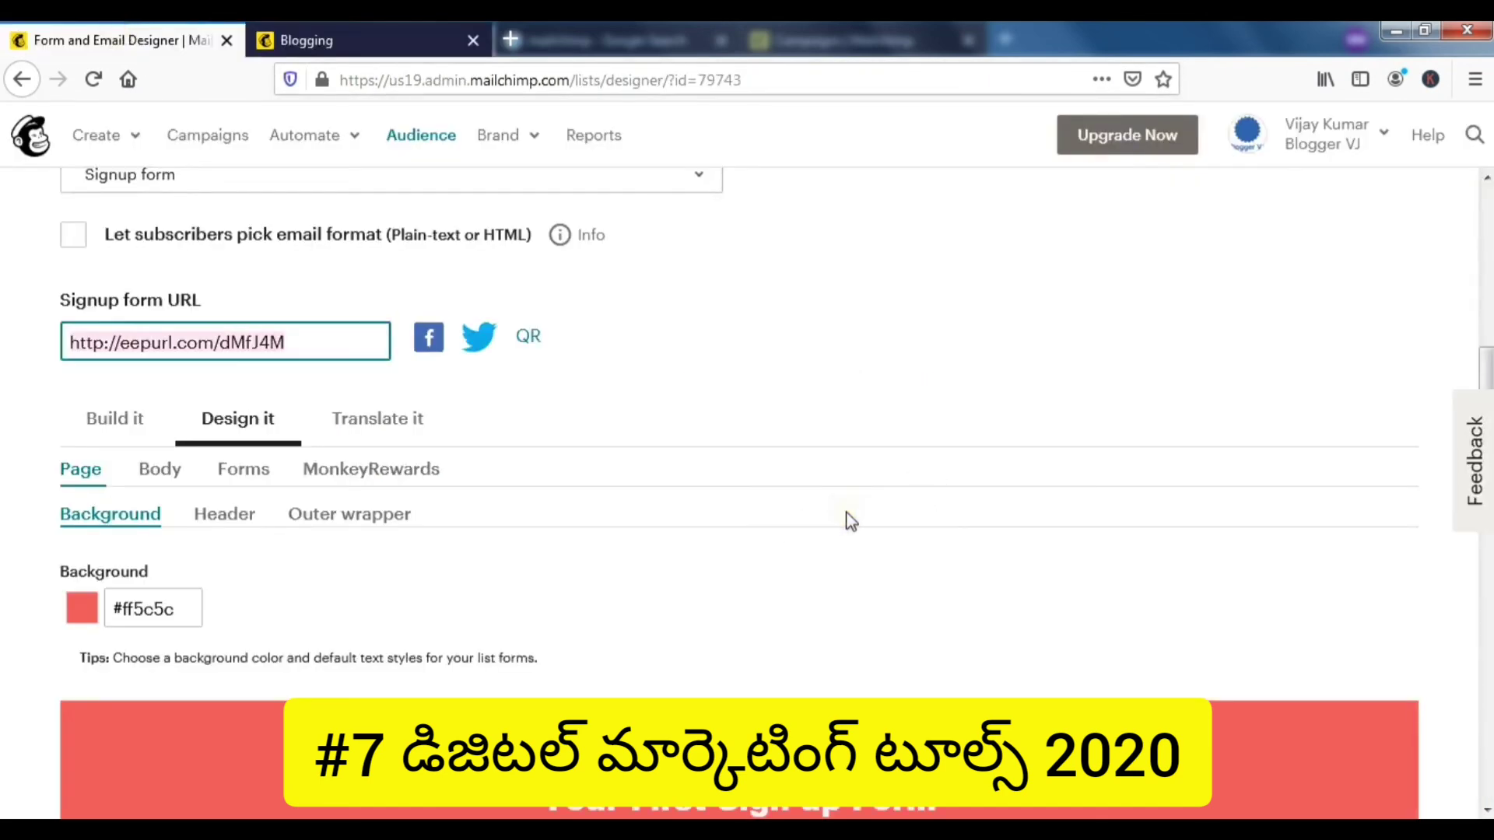